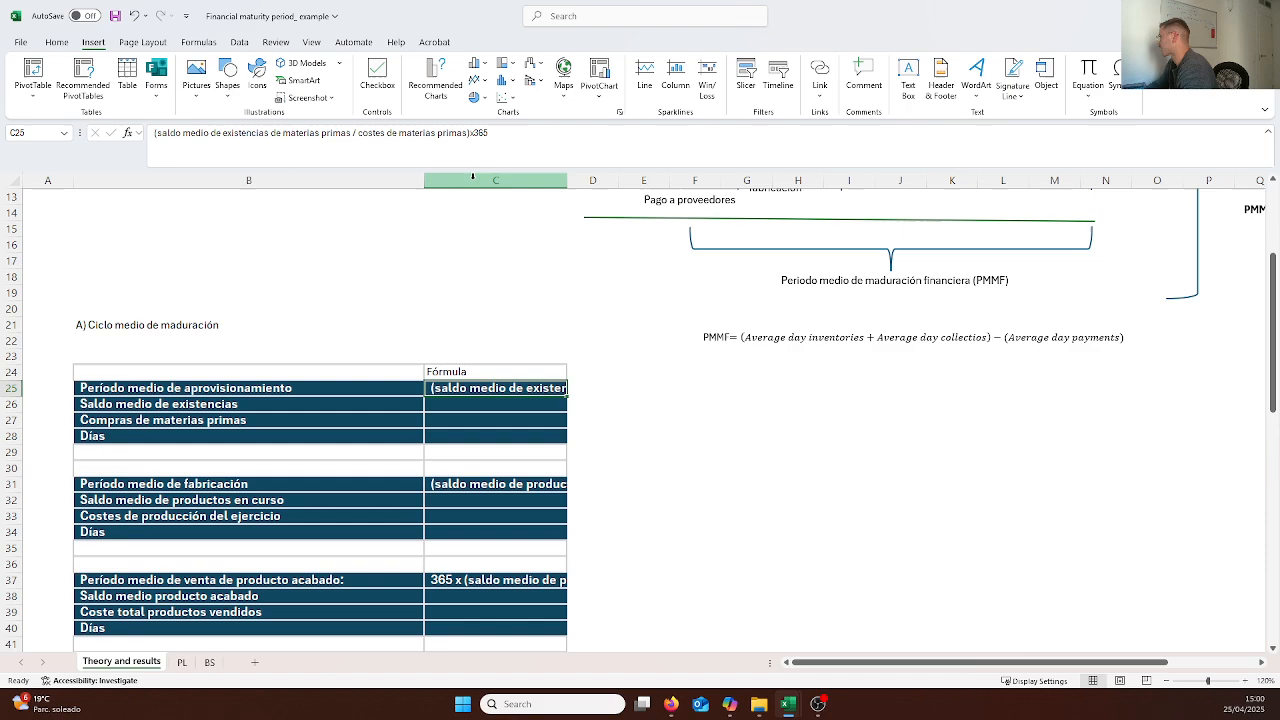
left_click(621, 450)
left_click(506, 407)
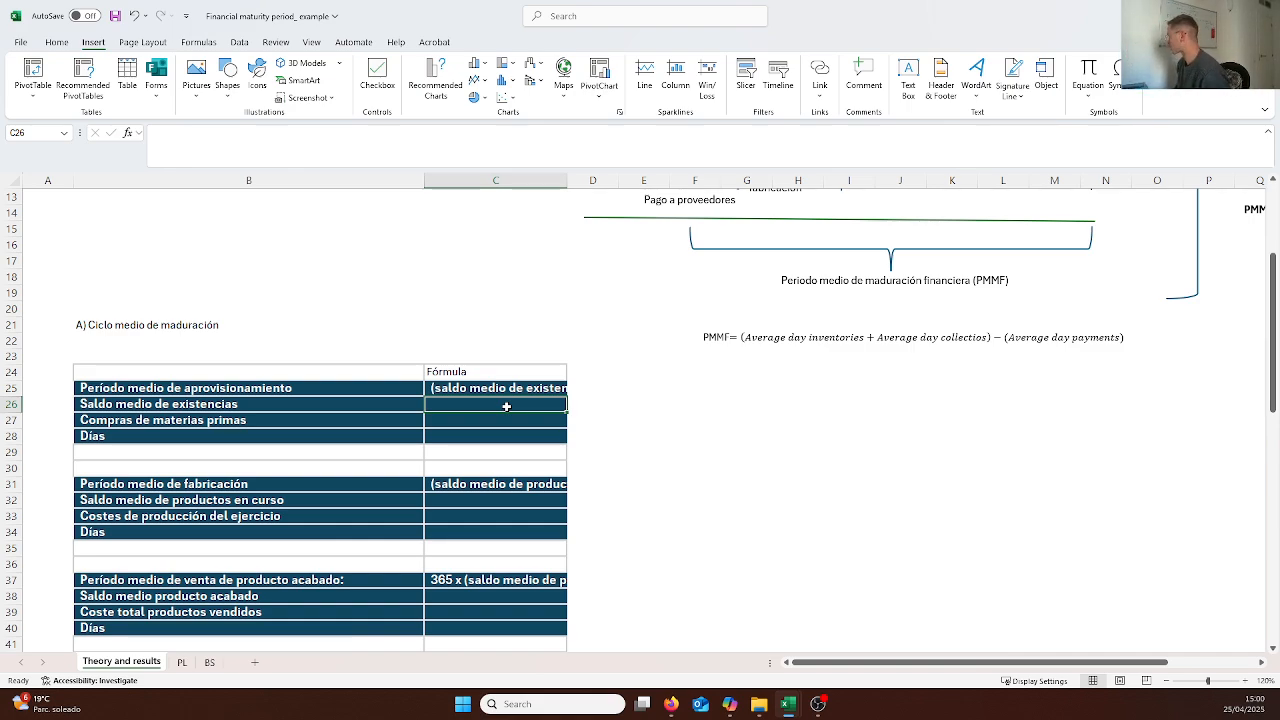
key("Left")
key("Right")
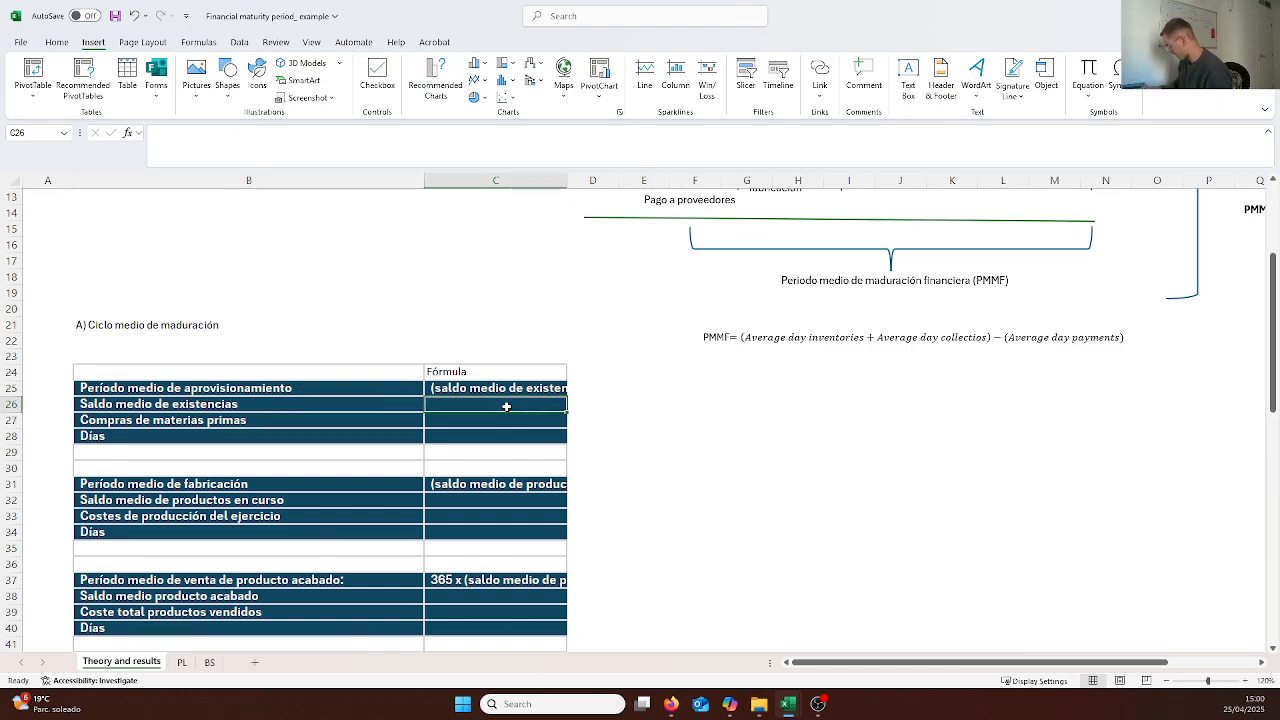
type("=")
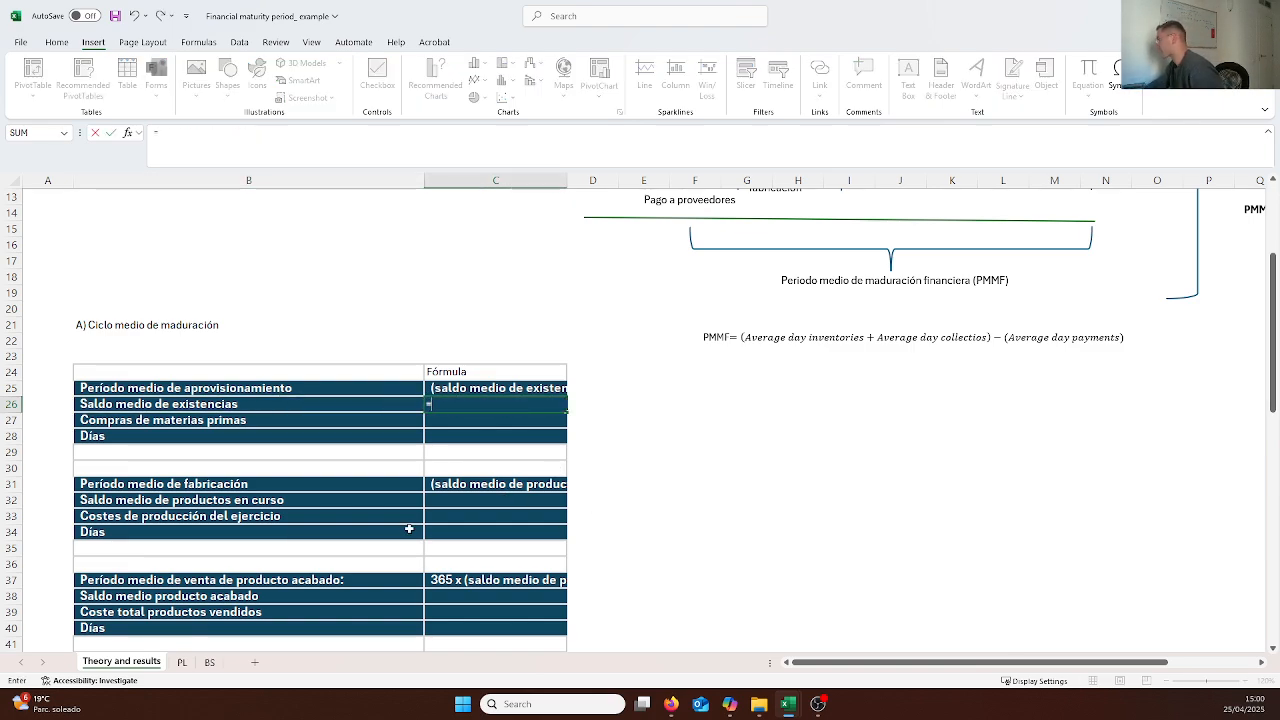
left_click(209, 662)
scroll(368, 405, "up", 2)
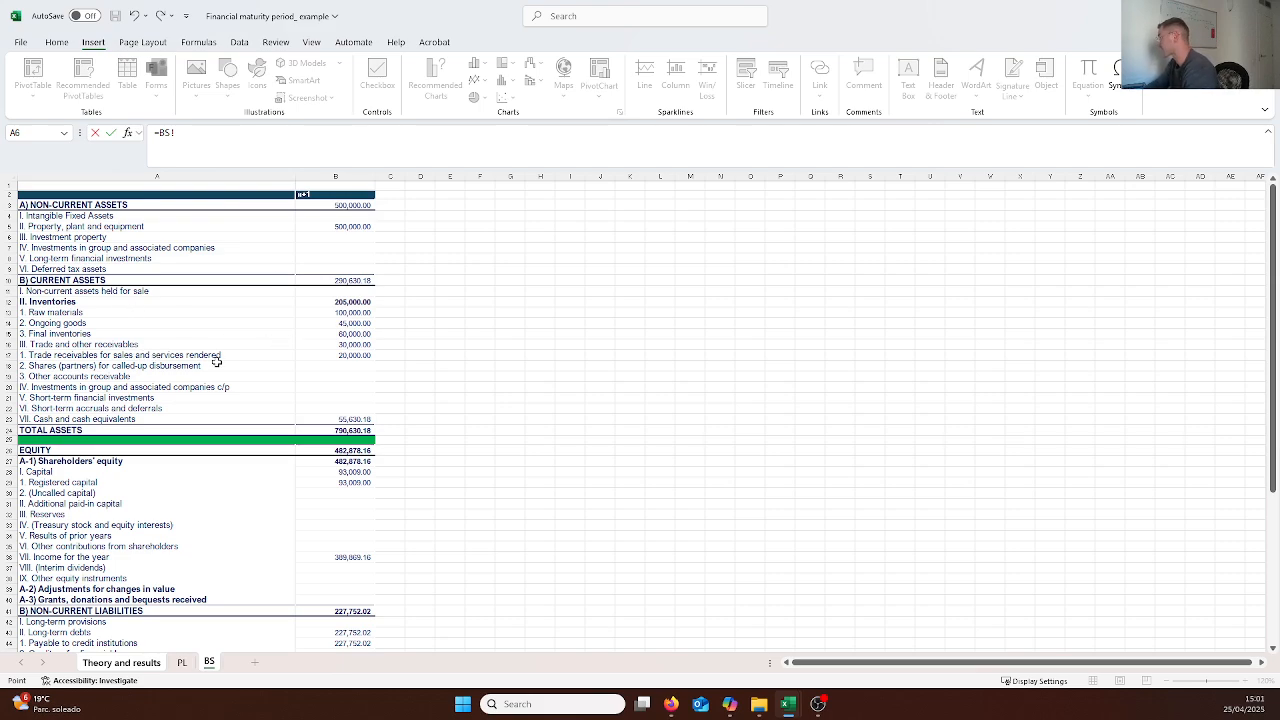
key("Escape")
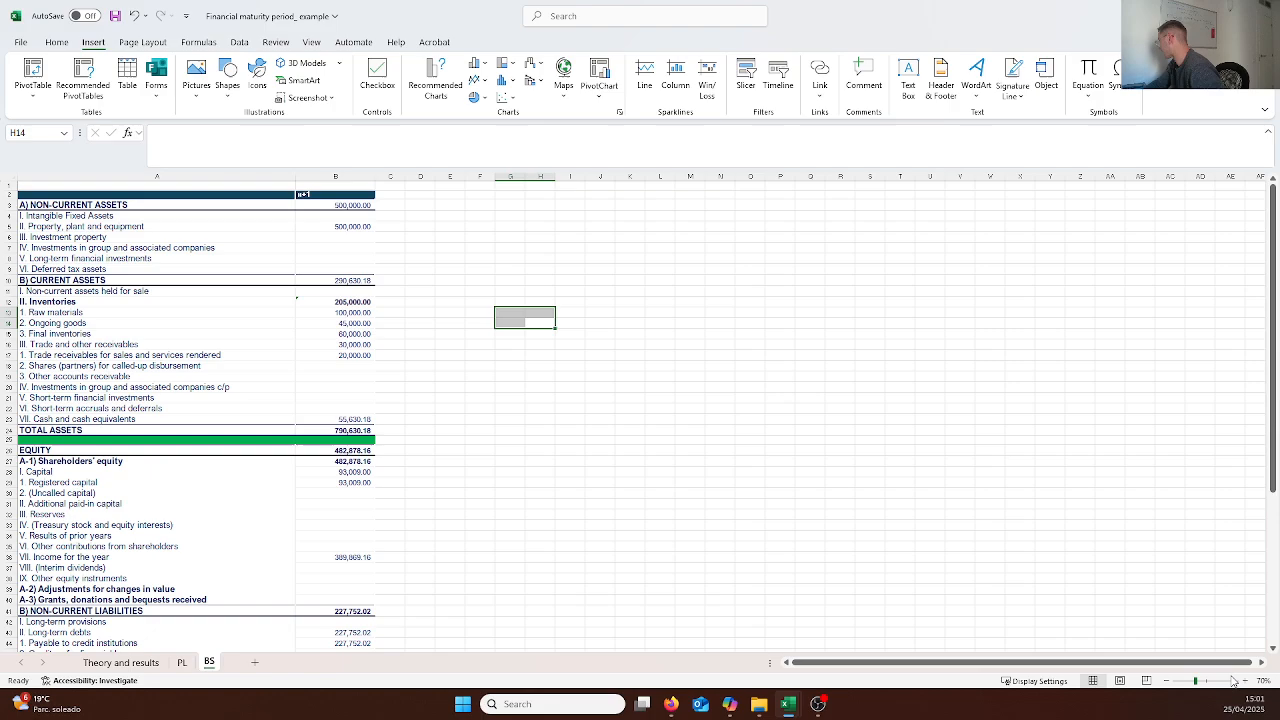
Link the "Saldo medio de existencias" cell C26 to the raw materials balance in BS!B13
left_click(1245, 682)
left_click(1245, 682)
left_click(1245, 682)
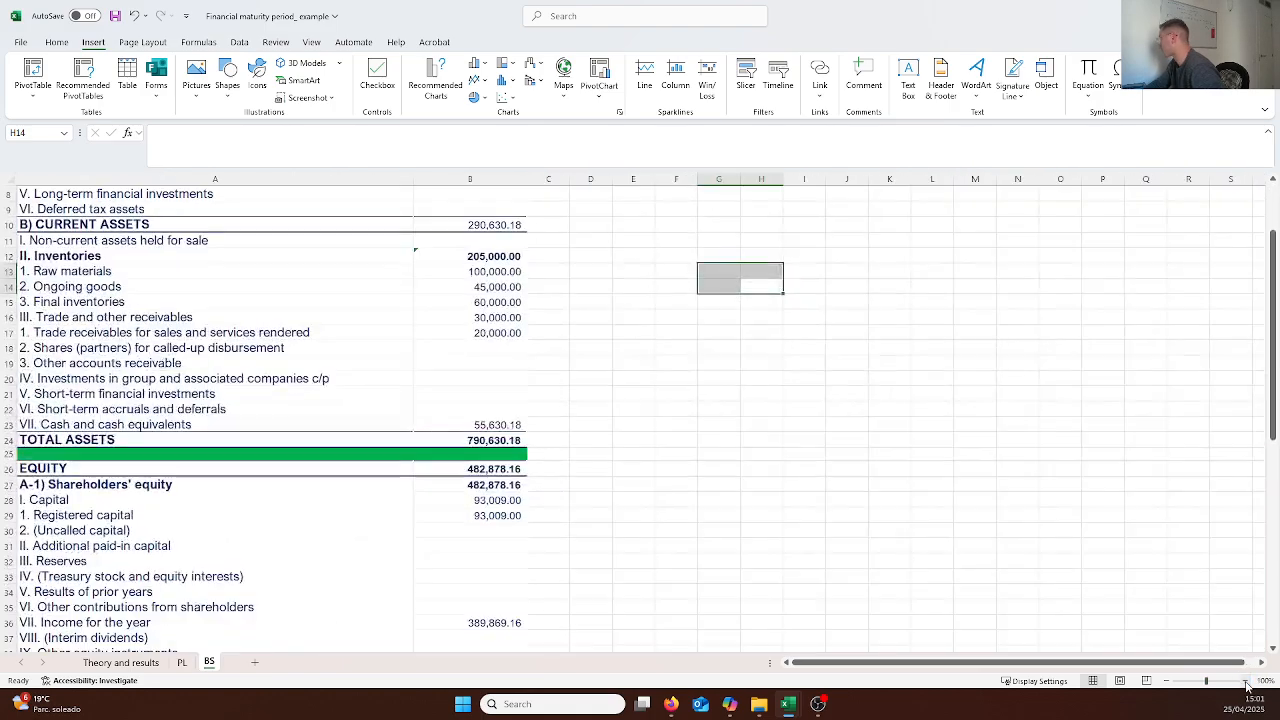
scroll(429, 425, "up", 3)
left_click(300, 372)
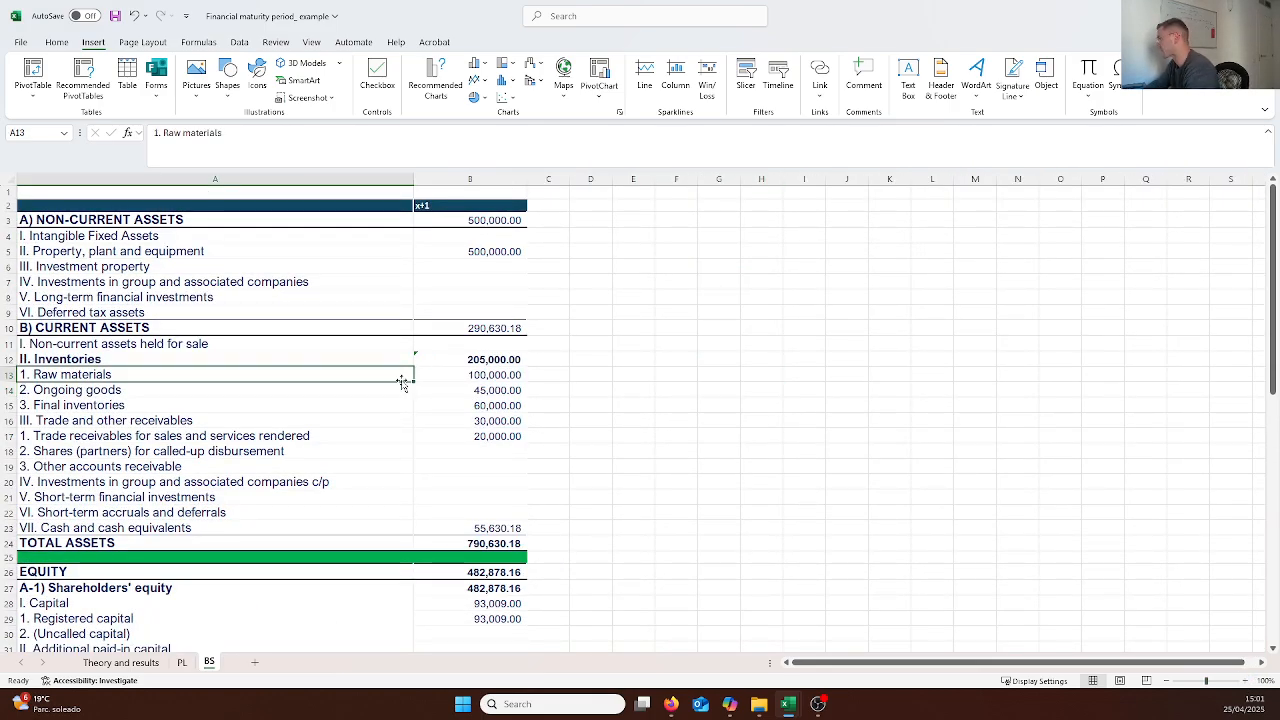
left_click(121, 662)
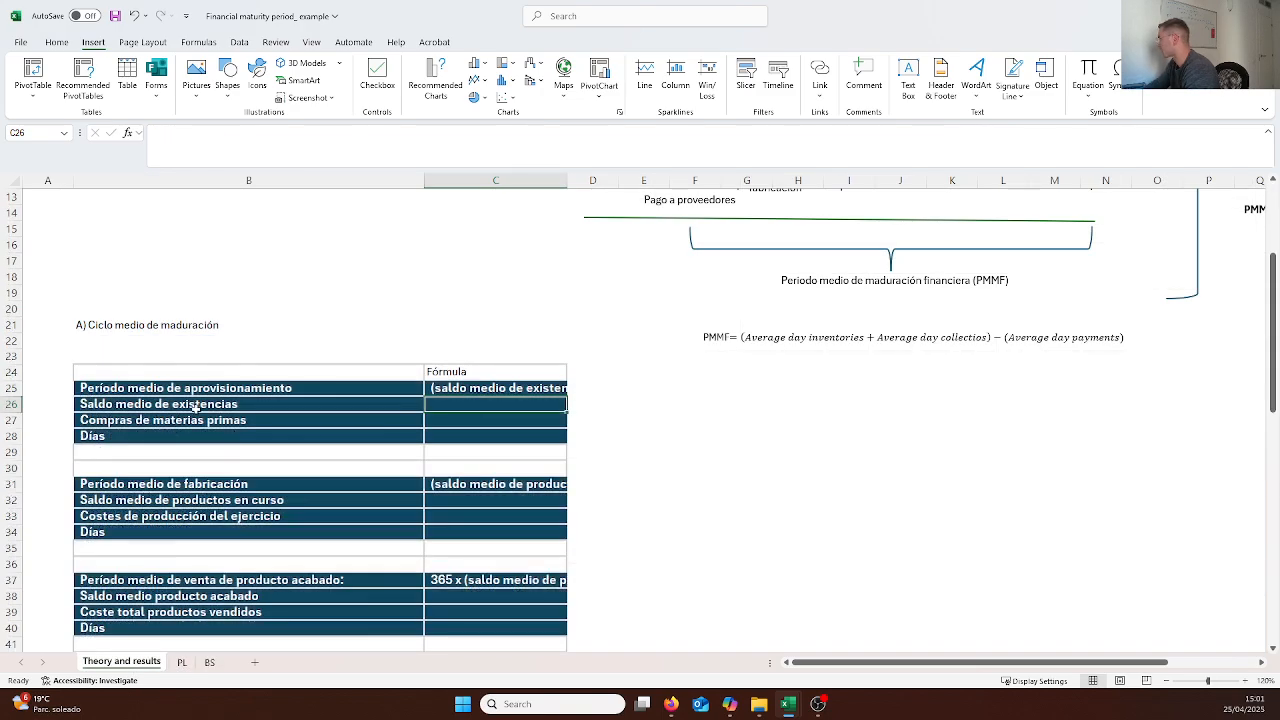
left_click(772, 500)
left_click_drag(264, 402, 465, 407)
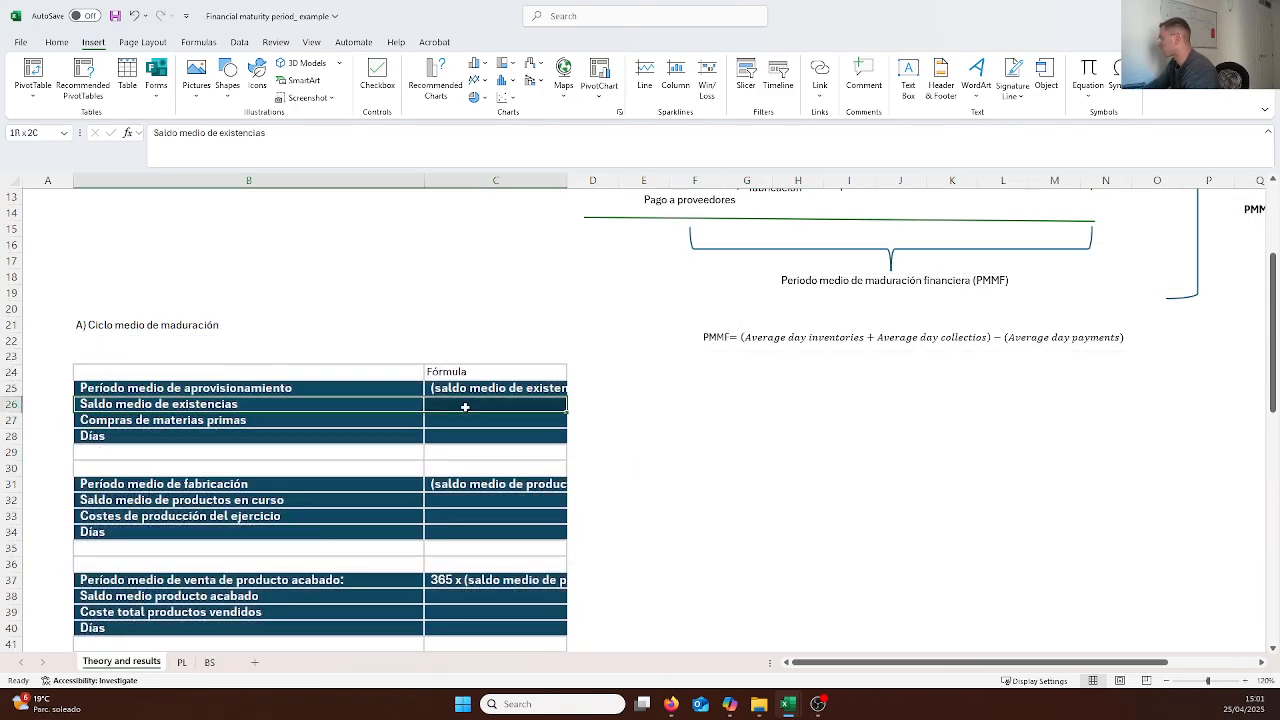
left_click(468, 406)
type("=")
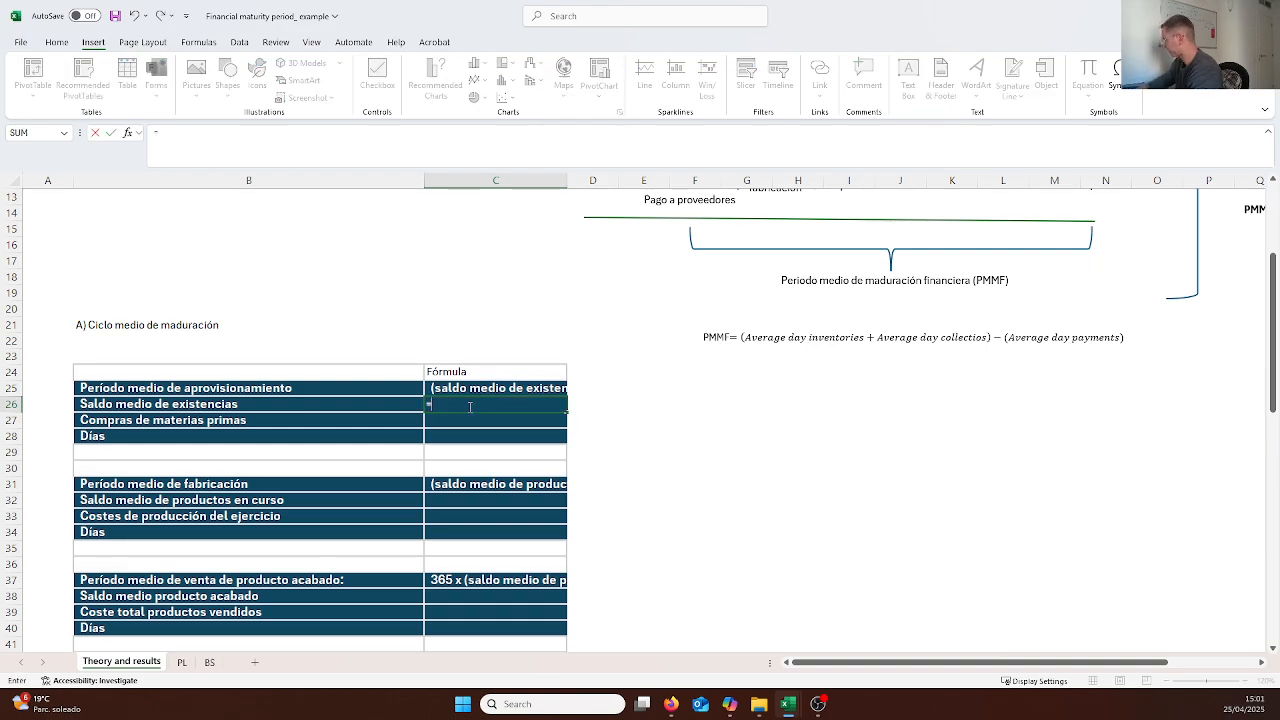
left_click(209, 664)
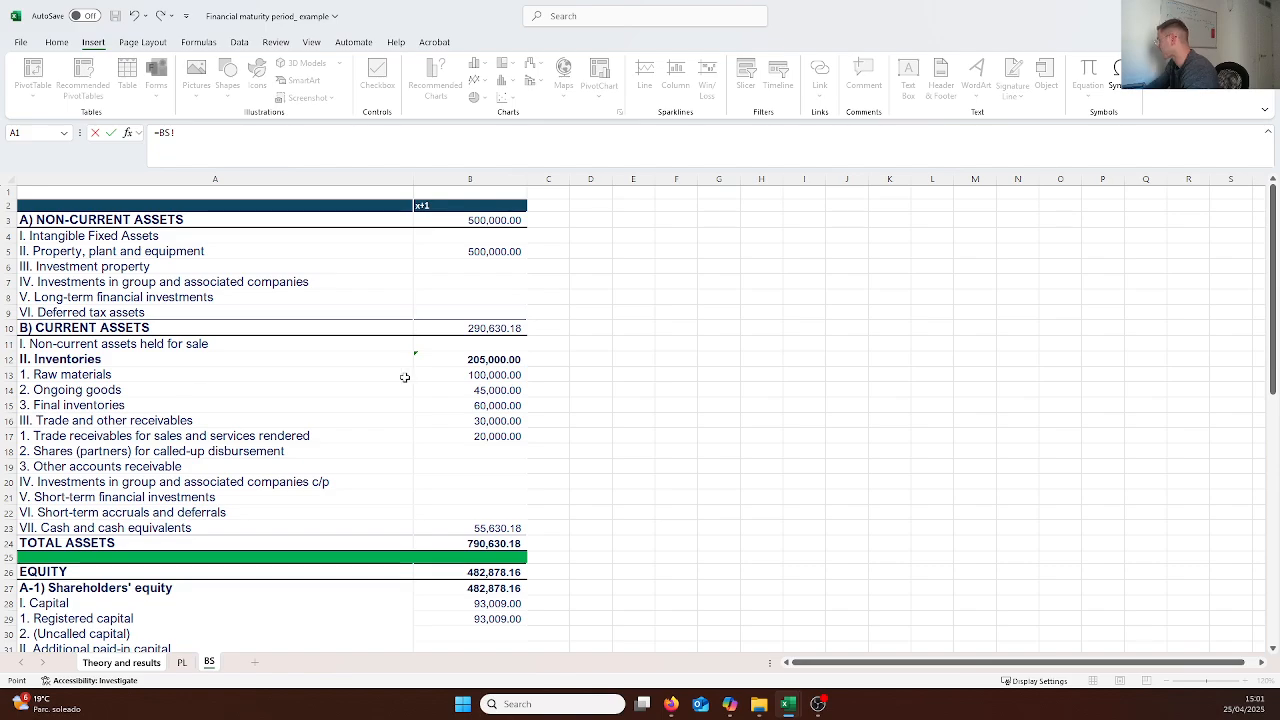
left_click(455, 375)
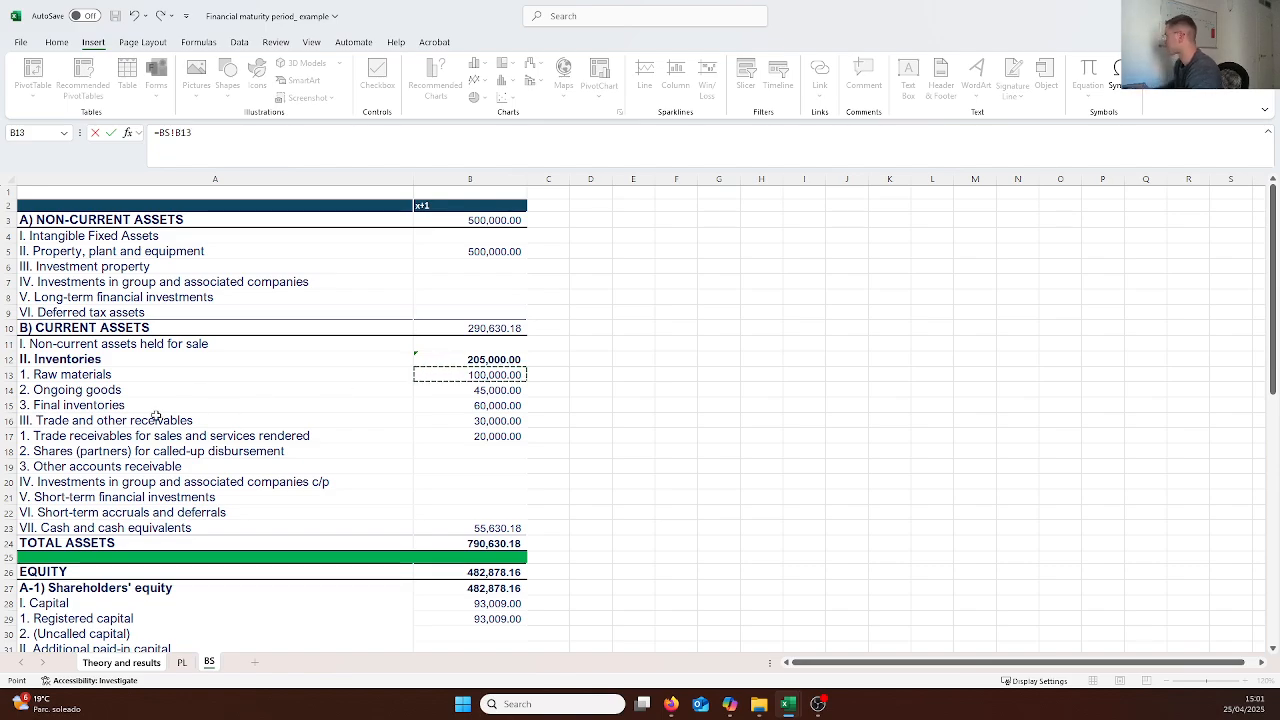
key("Return")
Fill "Compras de materias primas" in C27 with the sign-reversed purchase of raw materials, =-PL!B7
key("Left")
key("Right")
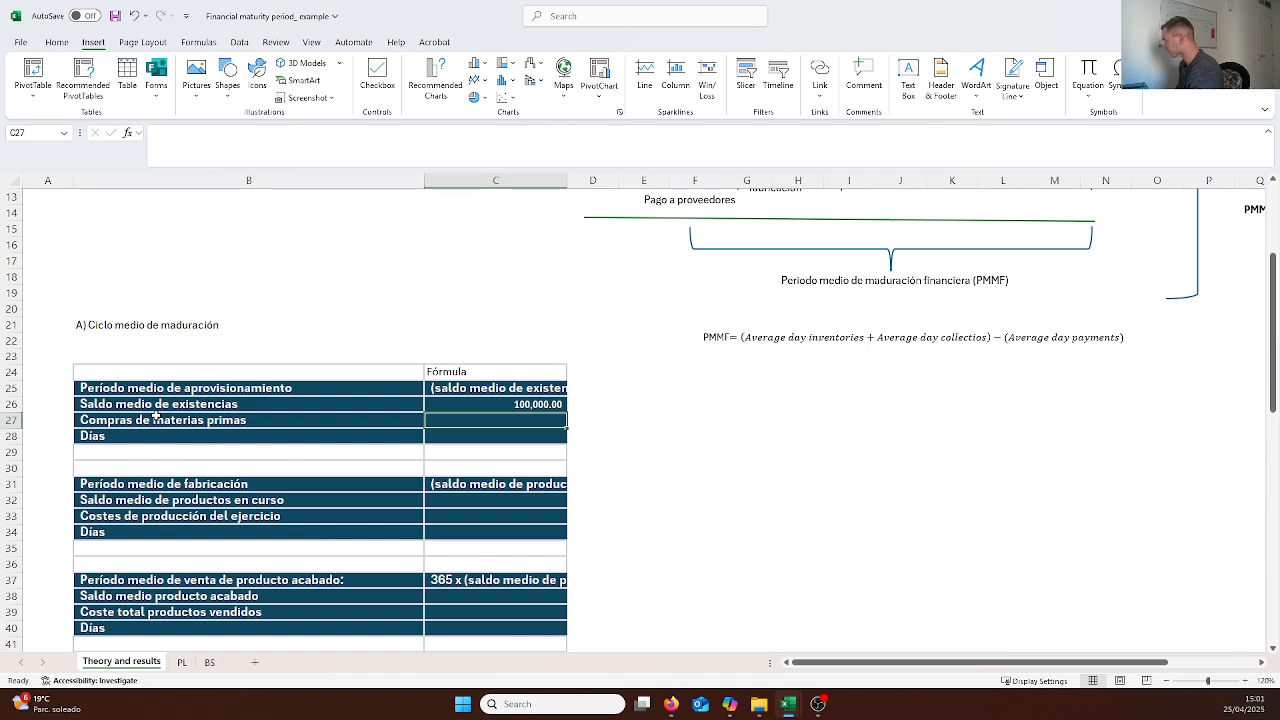
type("=-")
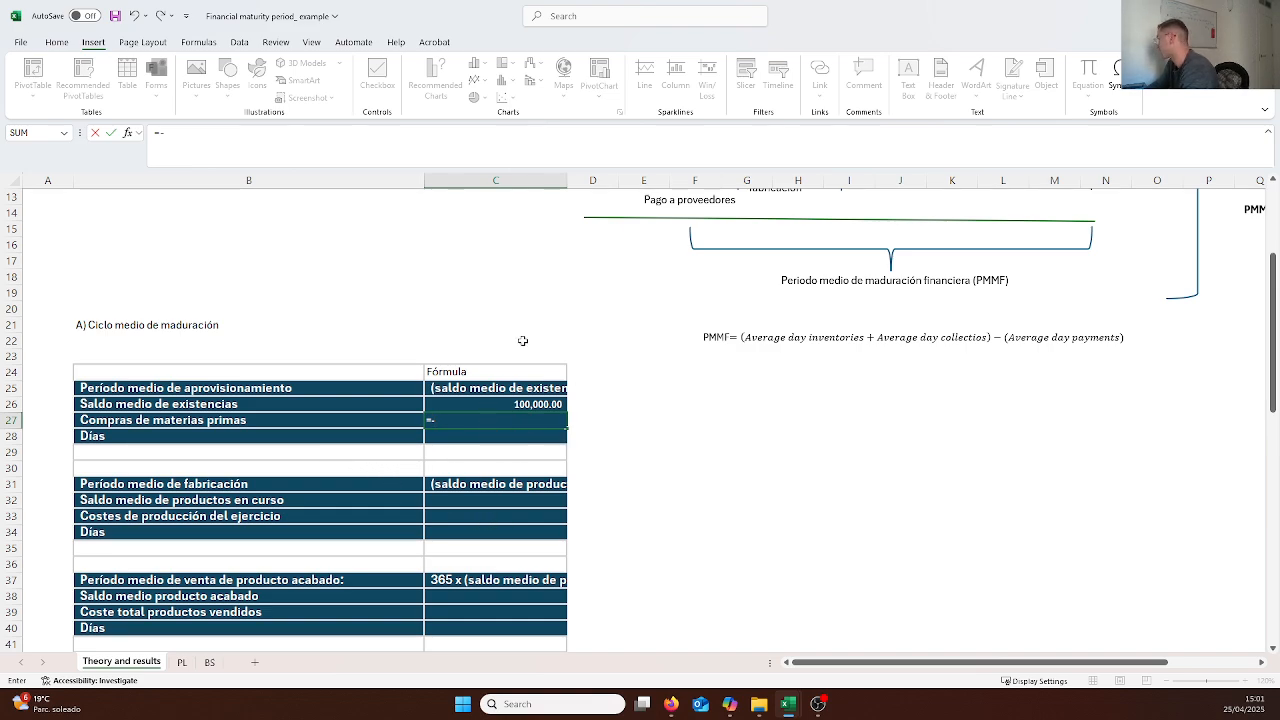
left_click(182, 663)
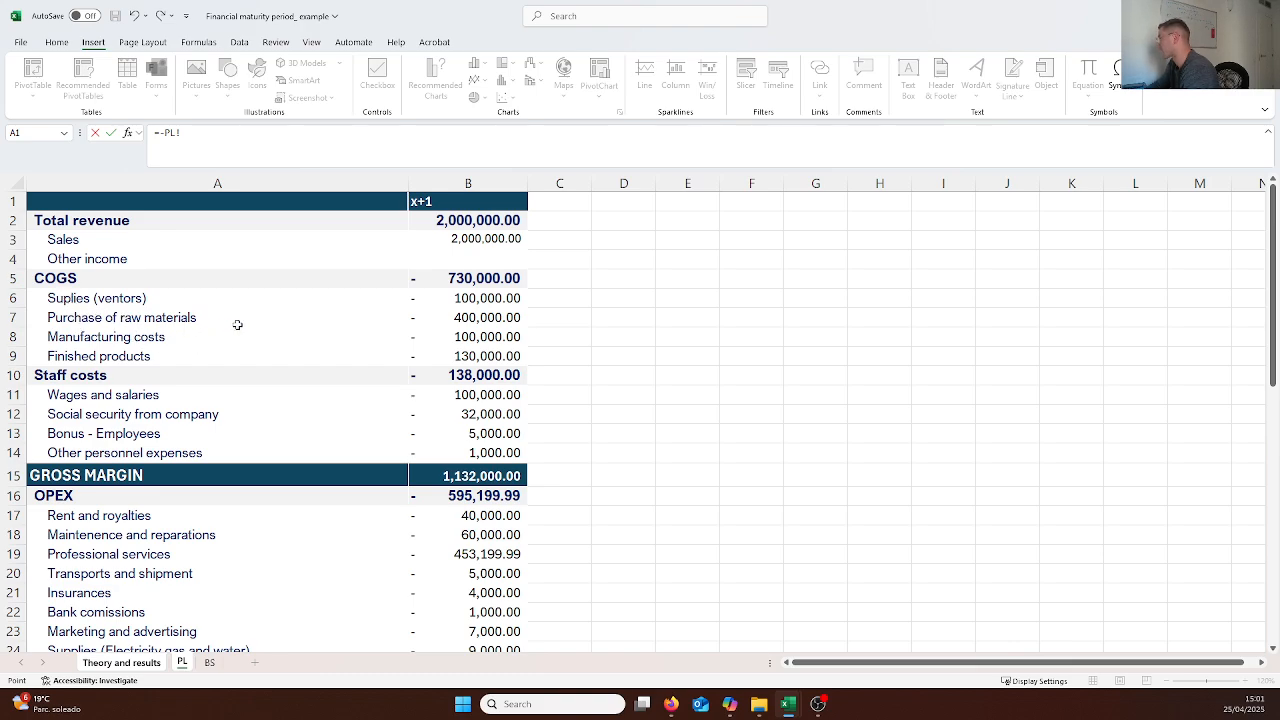
left_click(463, 319)
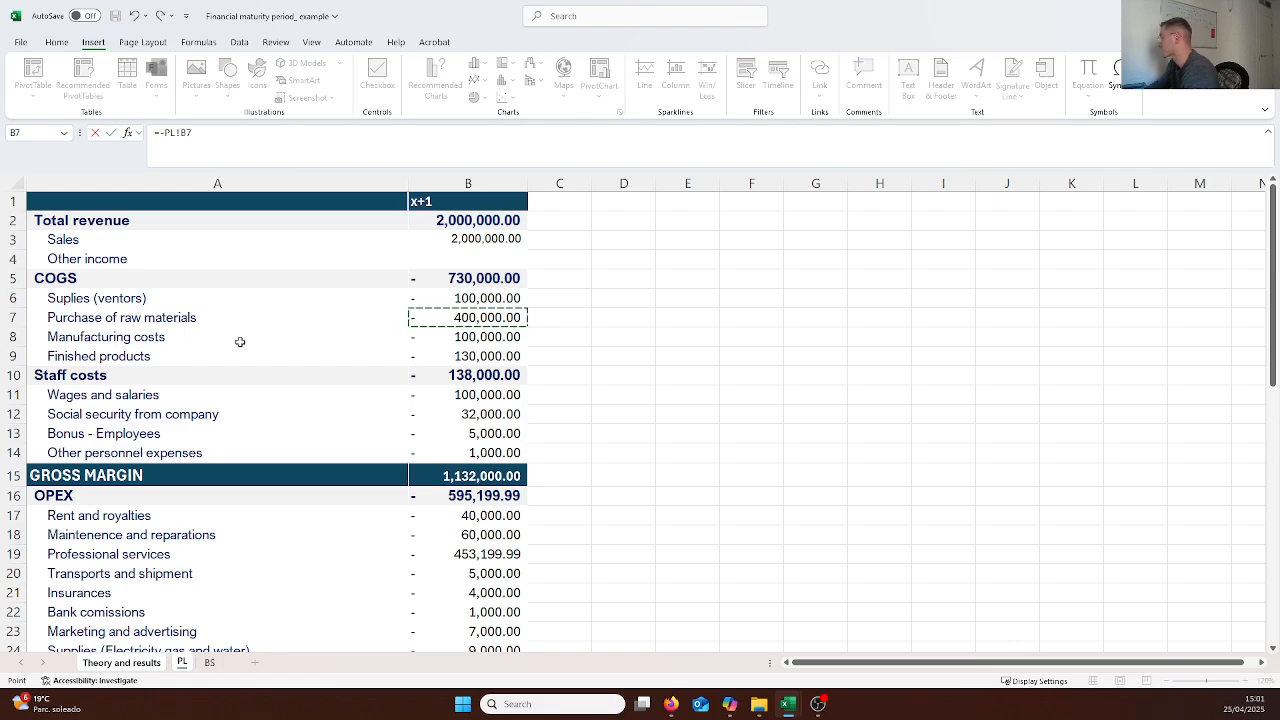
key("Escape")
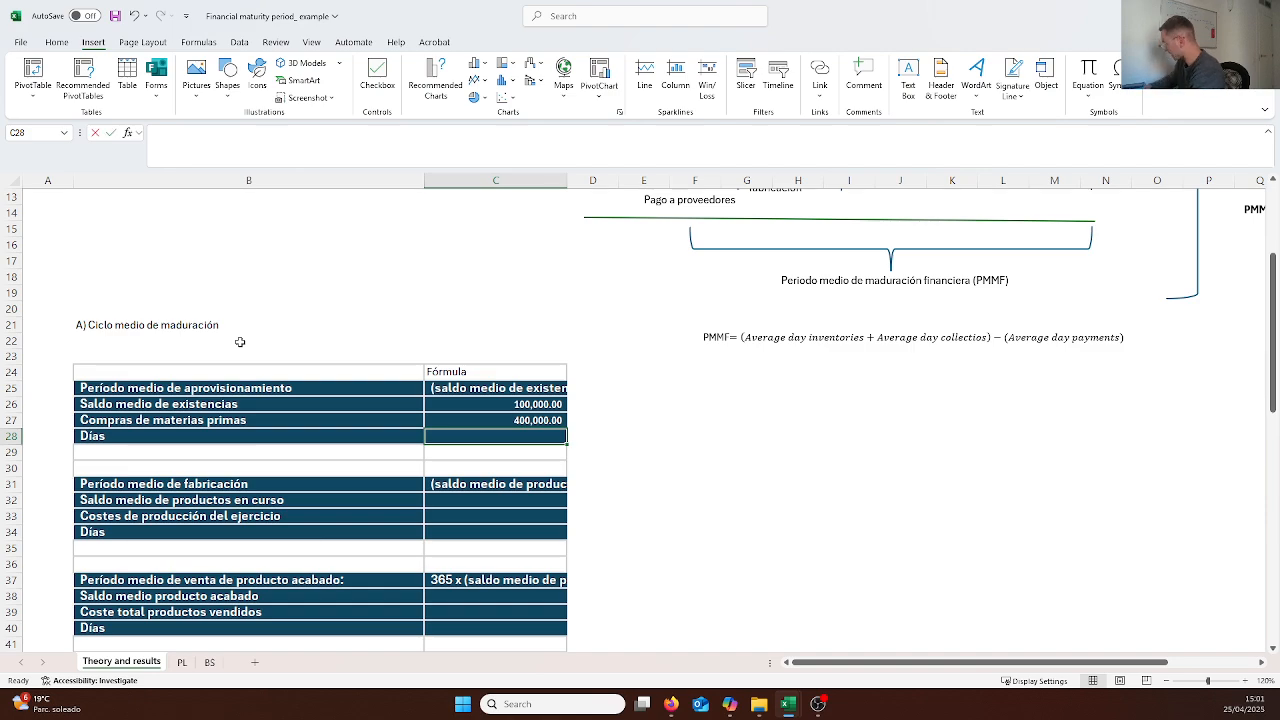
Calculate the supply period's "Días" in C28 with the formula =(C26/C27)*355
type("=(")
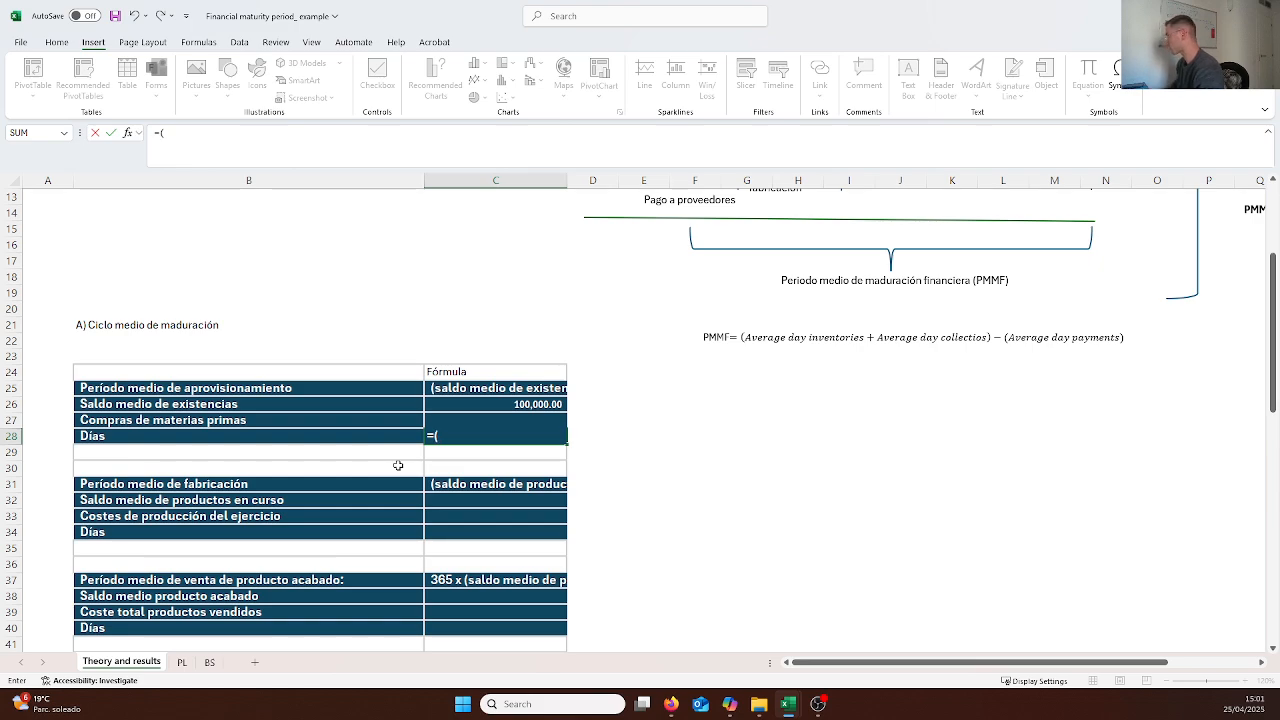
left_click(486, 404)
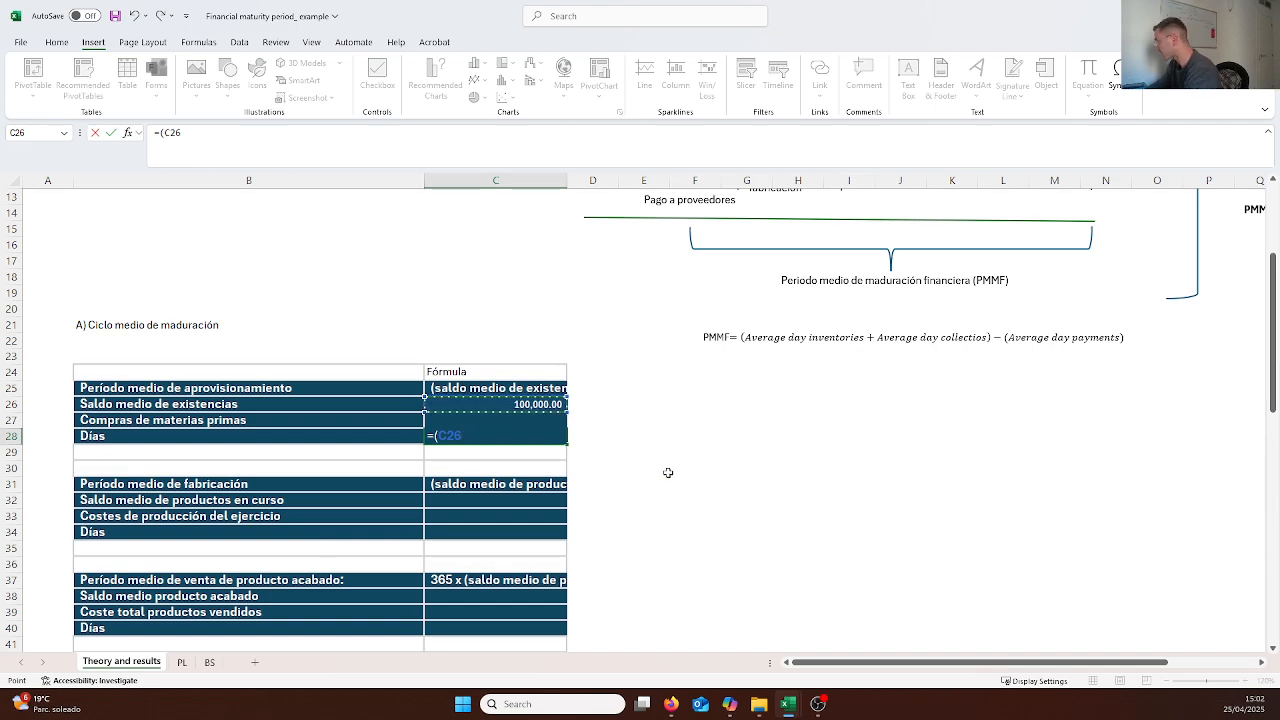
type("/")
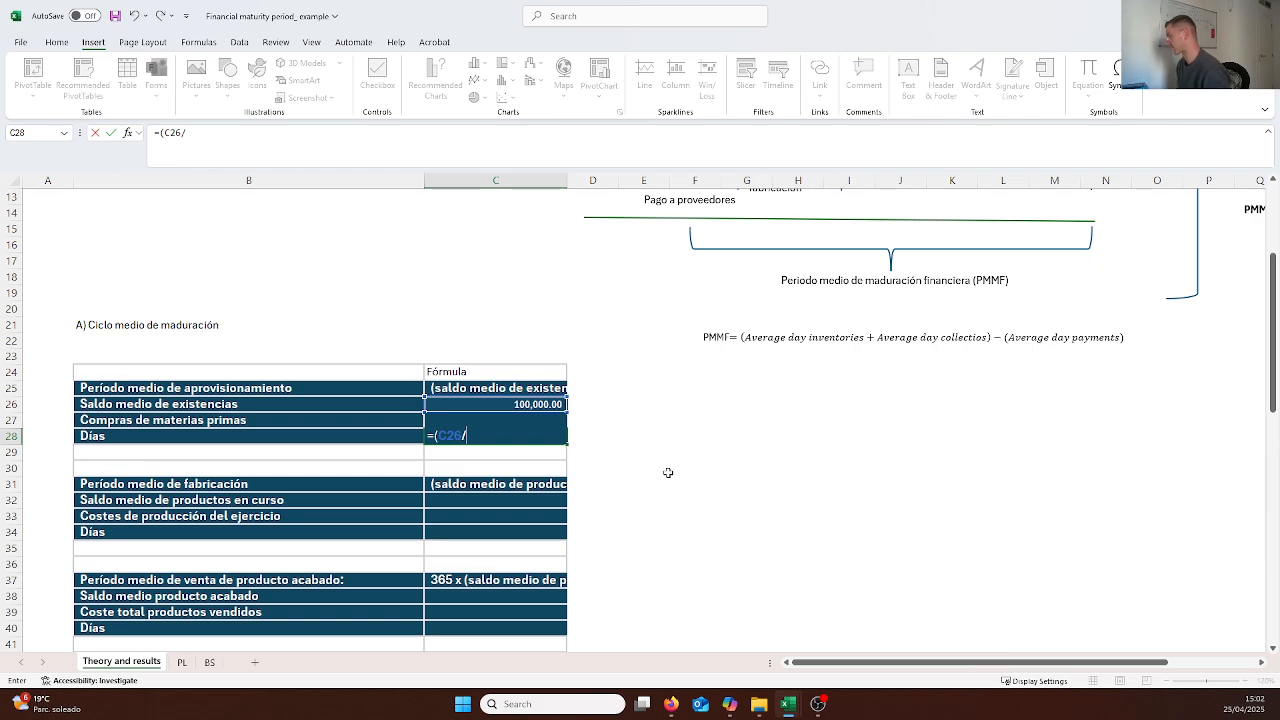
type("c")
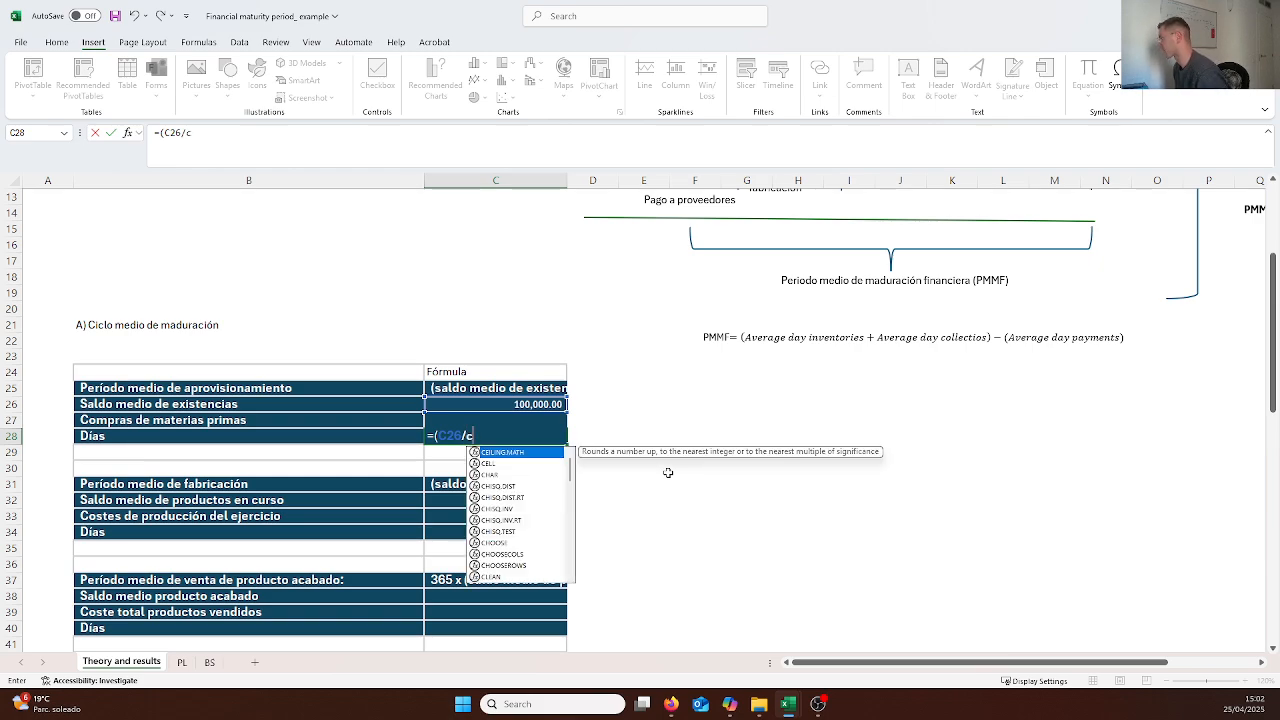
type("27)*355")
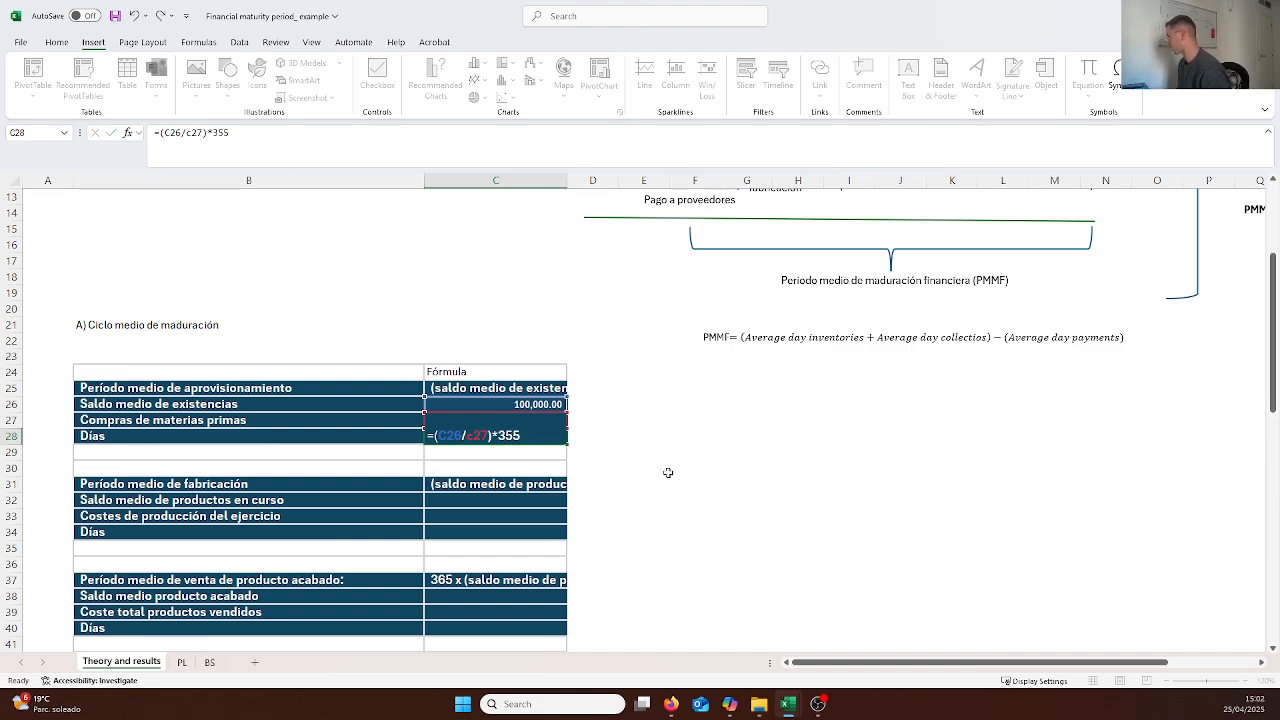
key("ctrl+Return")
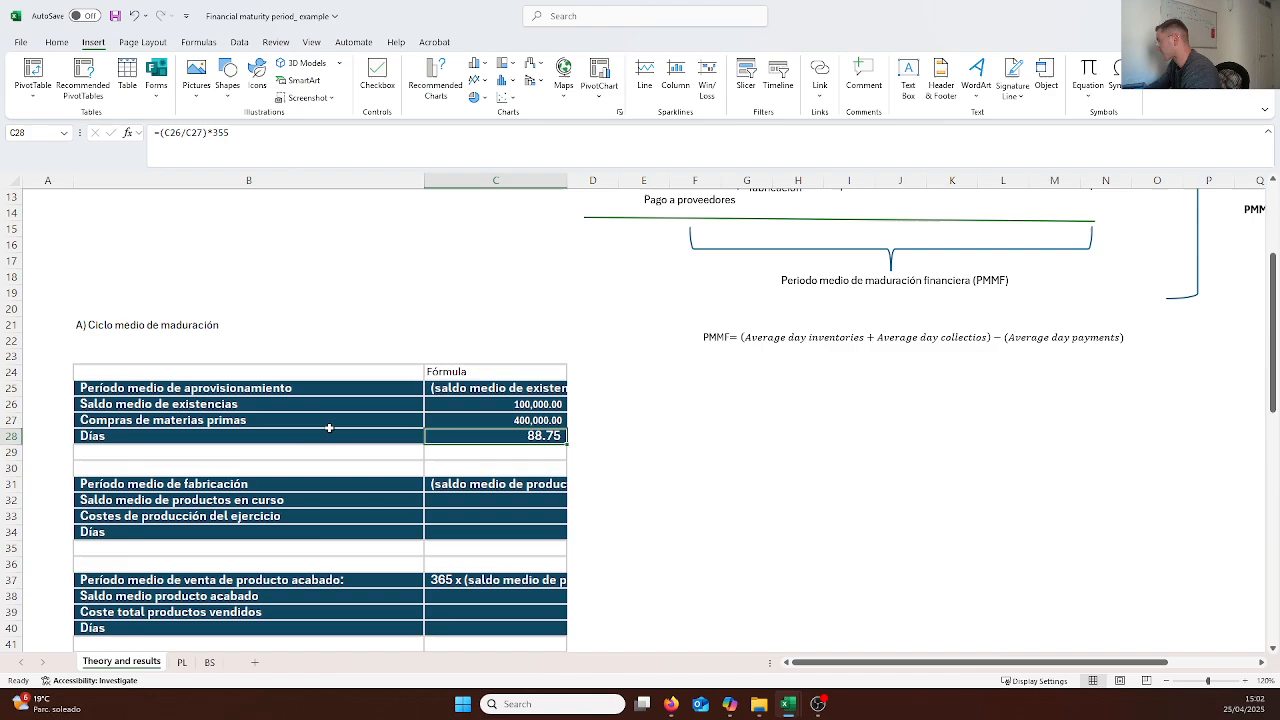
left_click(644, 465)
left_click(556, 437)
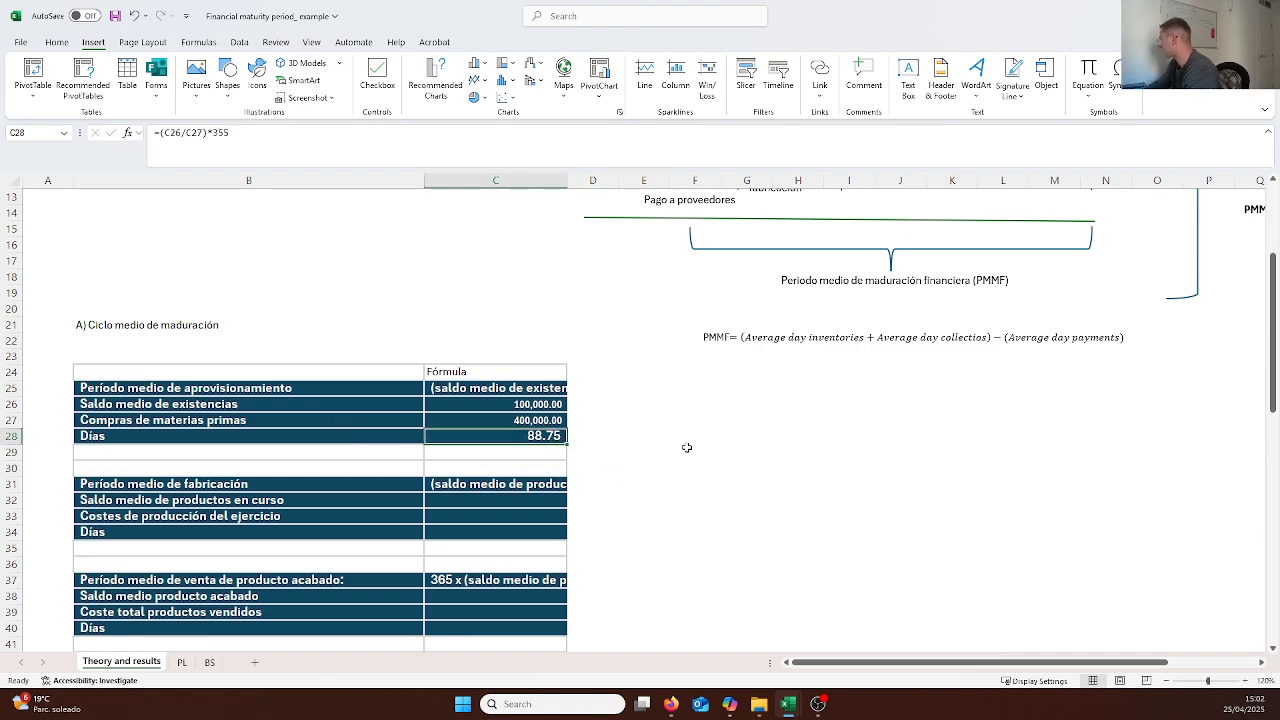
Duplicate the "to=compra de materias primas" text box and place the copy above the "Periodo medio de aprovisionamiento" label in the diagram
scroll(592, 472, "up", 3)
scroll(593, 542, "down", 1)
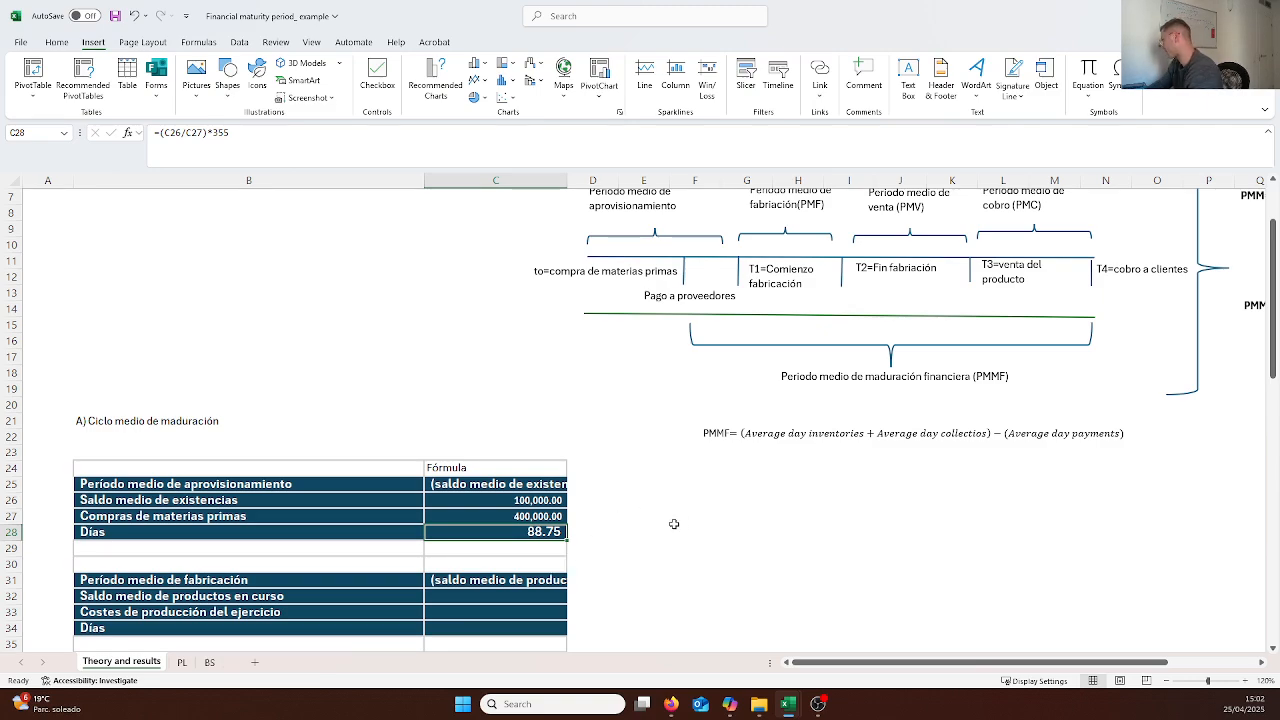
key("Right")
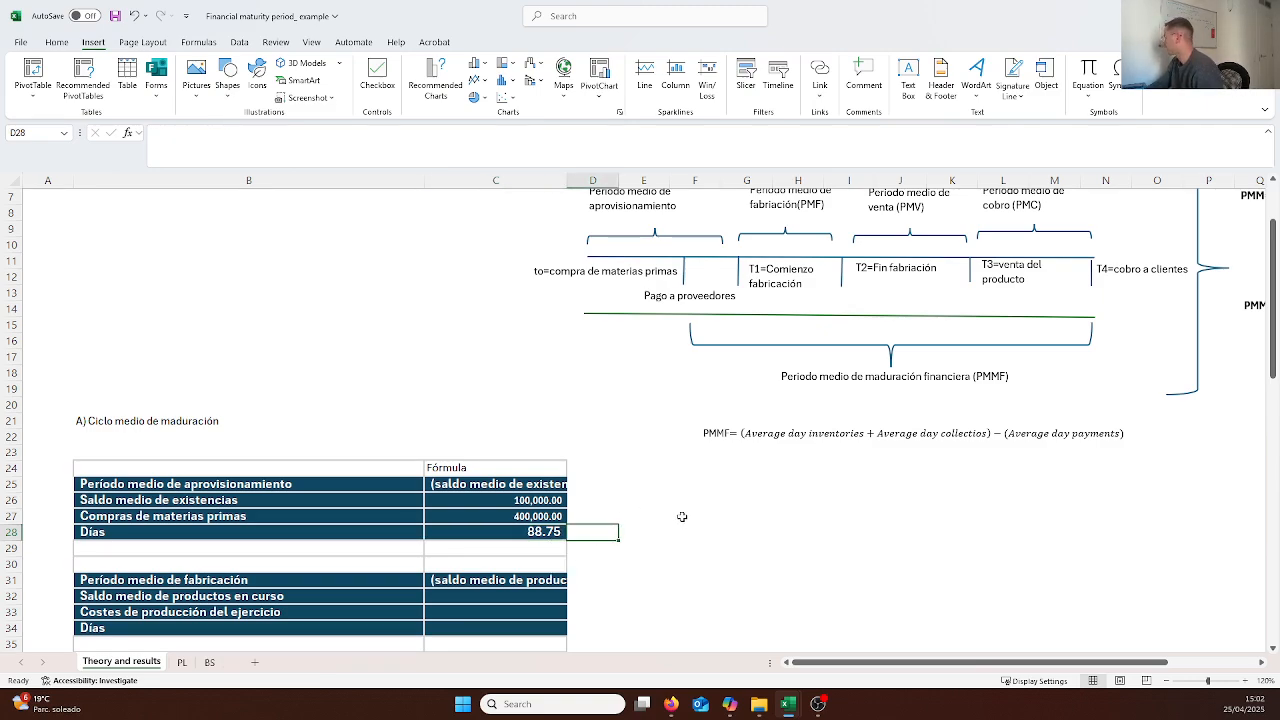
key("Left")
scroll(634, 491, "up", 1)
key("Left")
key("Right")
key("Up")
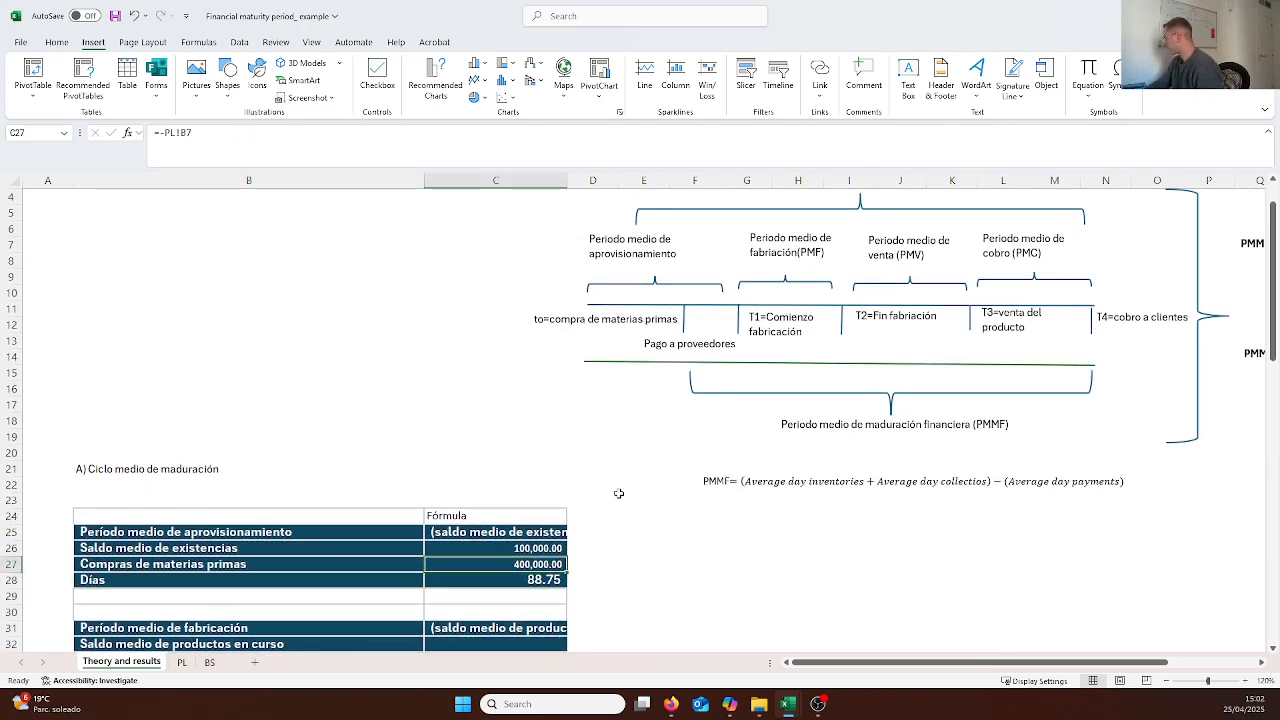
scroll(614, 491, "up", 1)
left_click(654, 342)
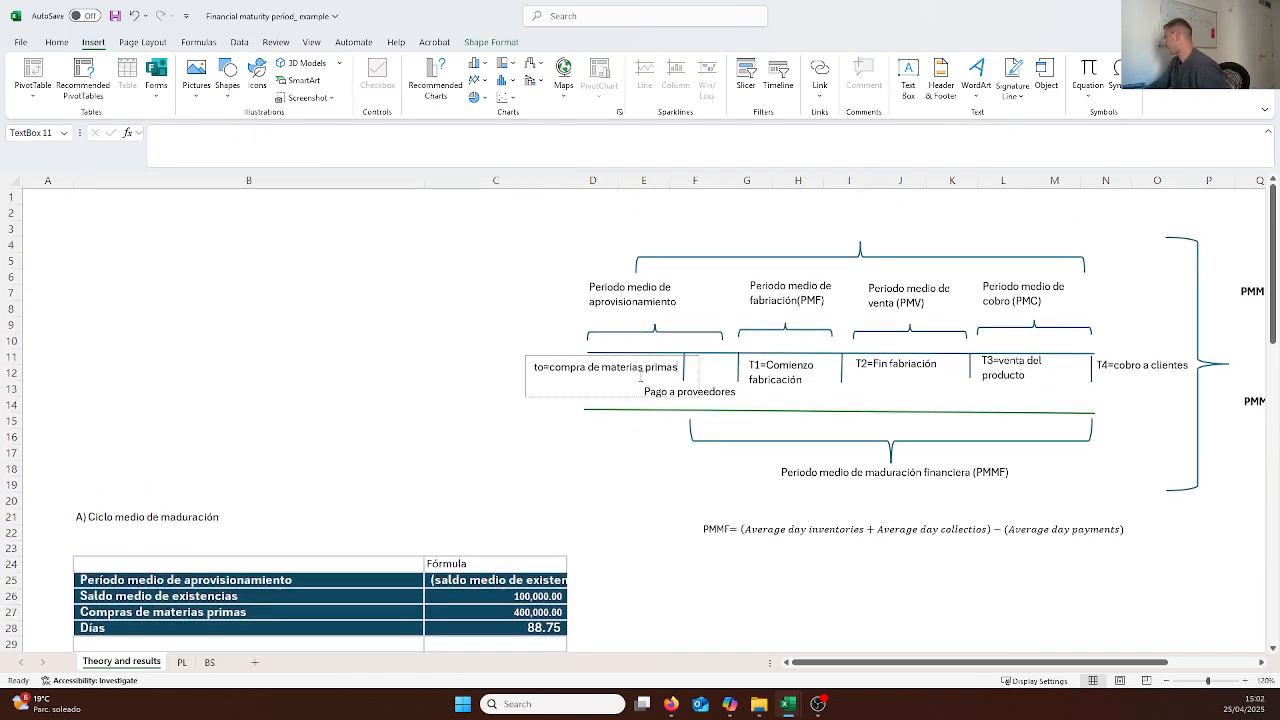
left_click(622, 358)
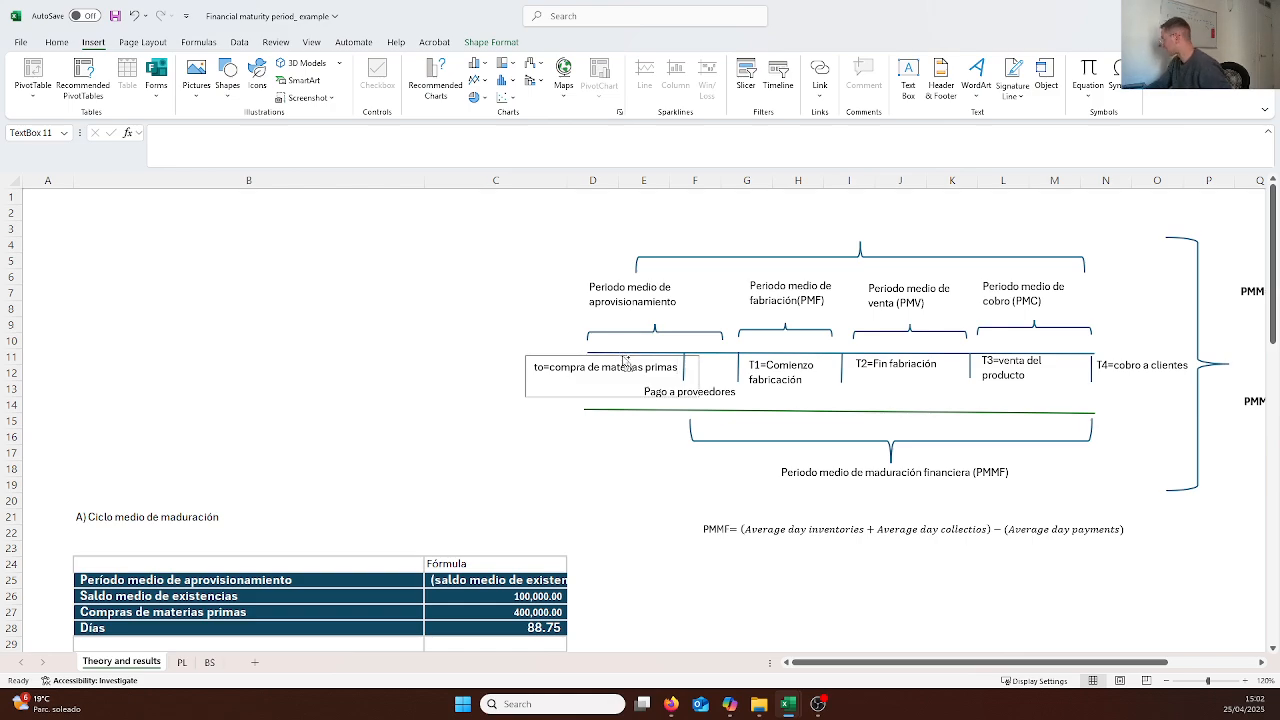
key("ctrl+c")
left_click(624, 238)
key("ctrl+v")
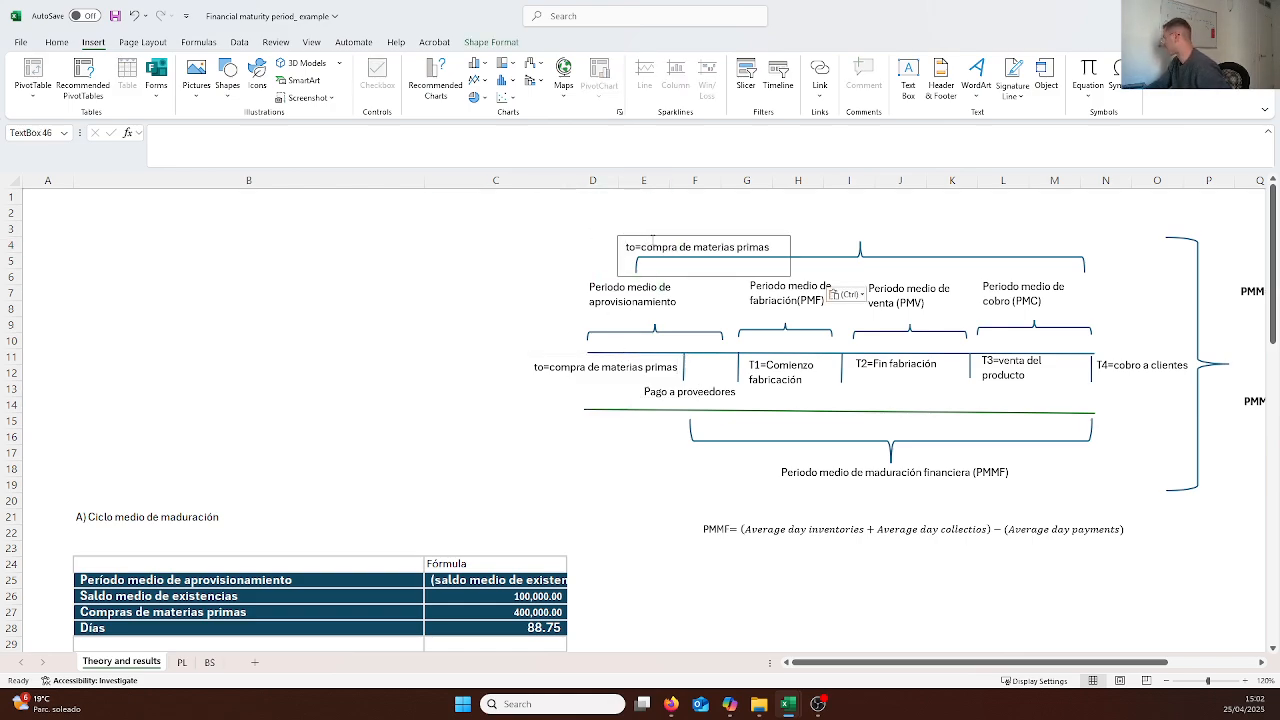
left_click_drag(652, 232, 597, 223)
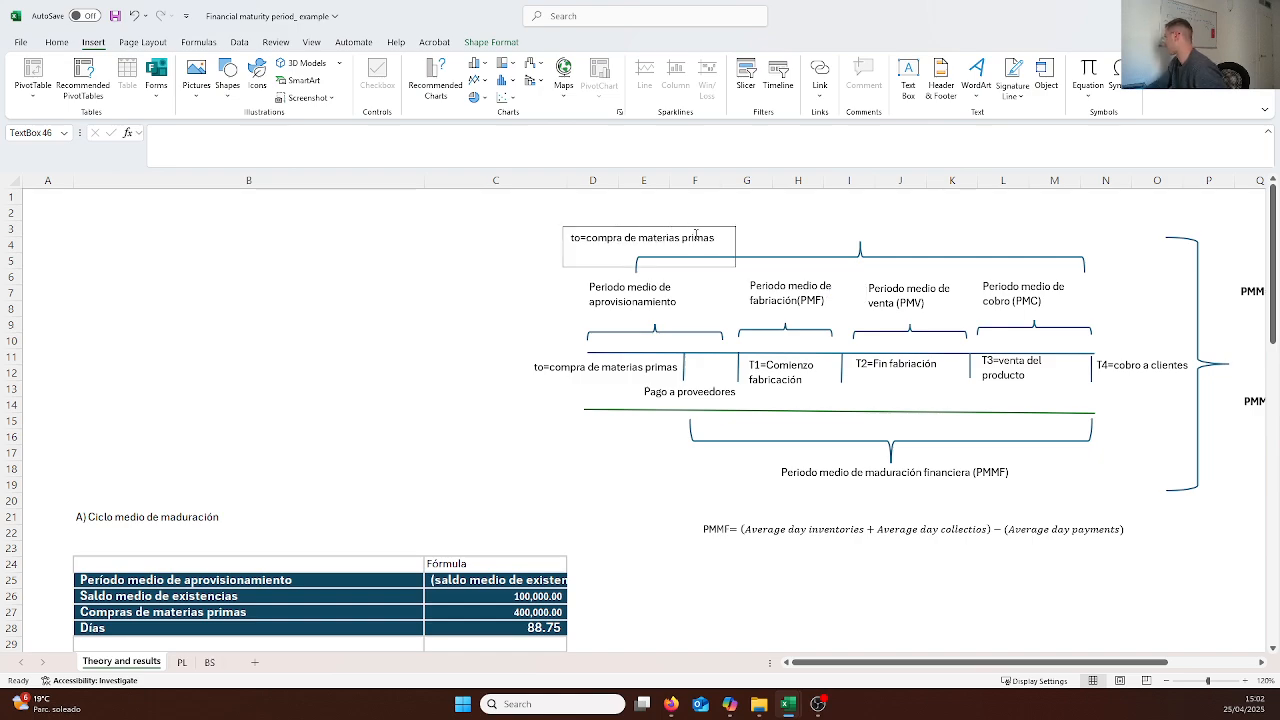
Clear the copied text box above "Periodo medio de aprovisionamiento" and link it to the supply period days with =$C$28
left_click_drag(719, 241, 537, 237)
key("BackSpace")
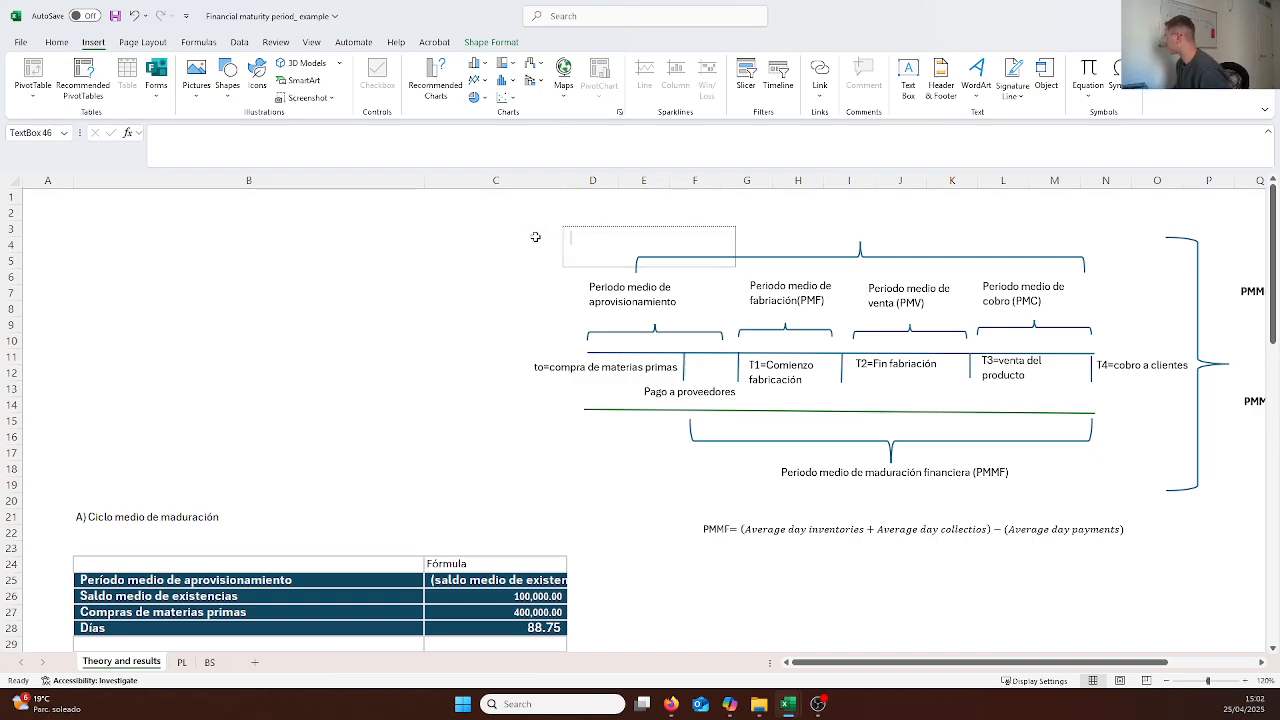
left_click(274, 149)
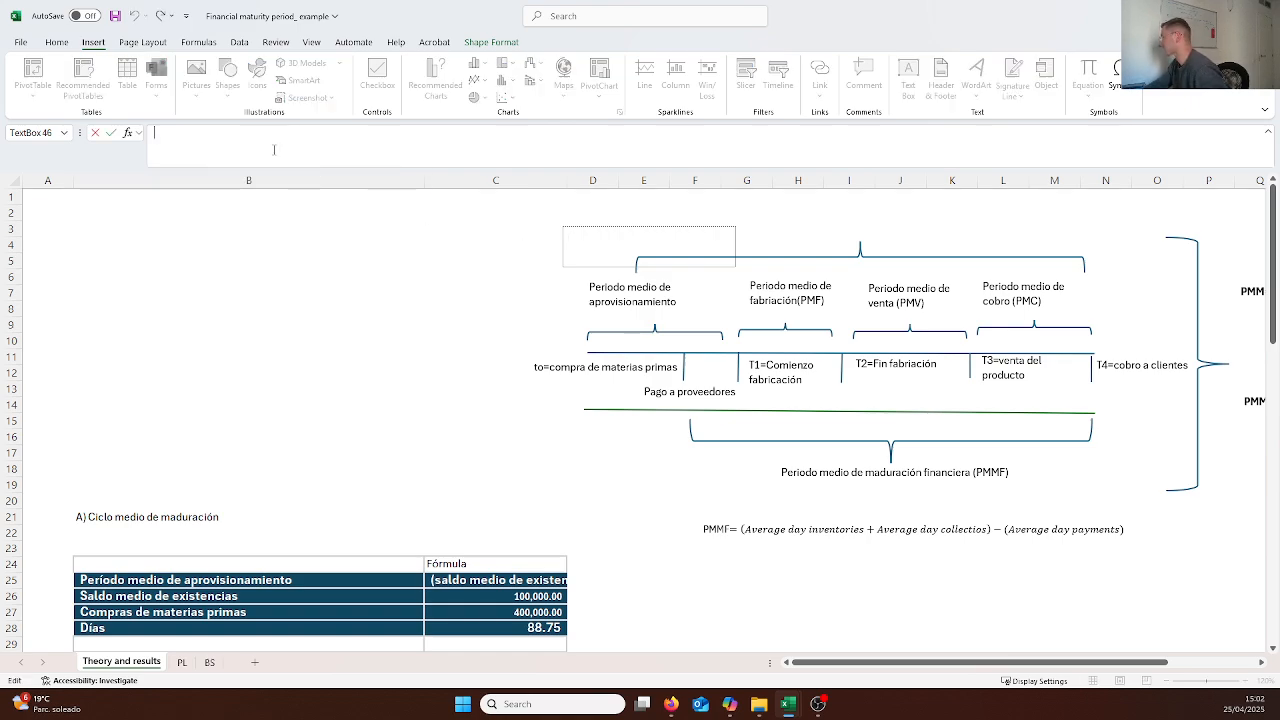
type("=")
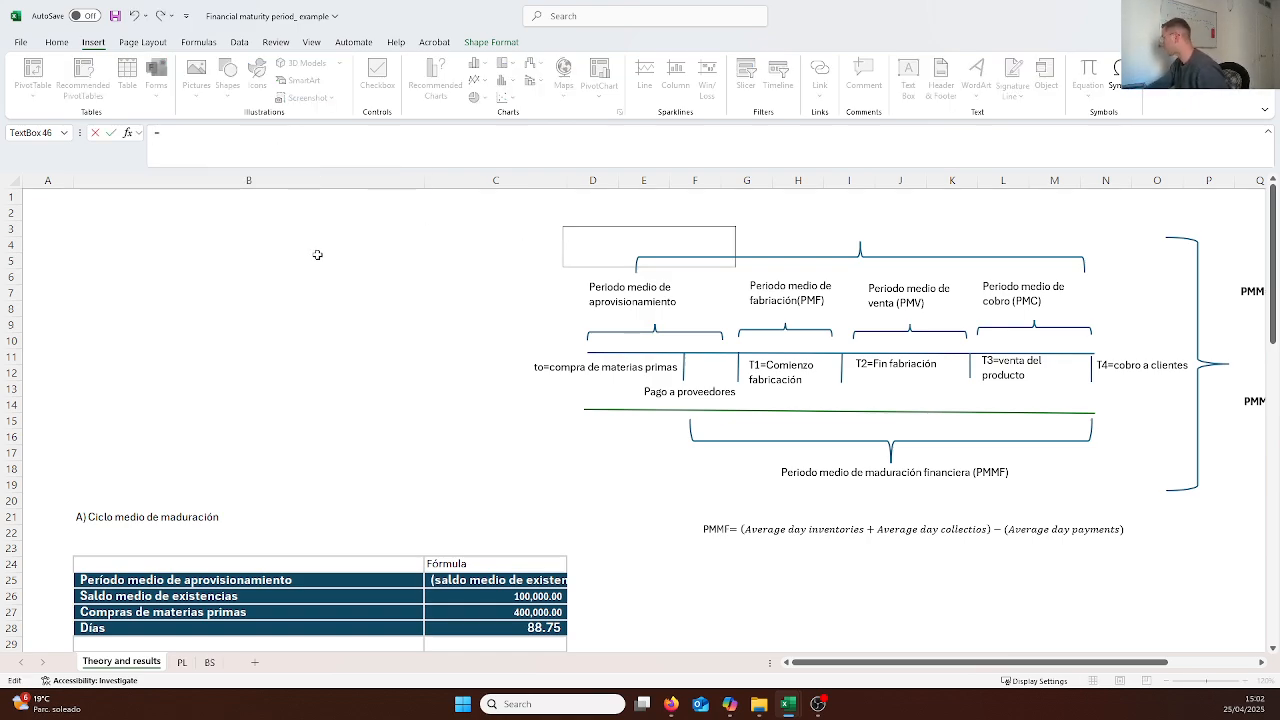
scroll(469, 461, "down", 1)
left_click(520, 583)
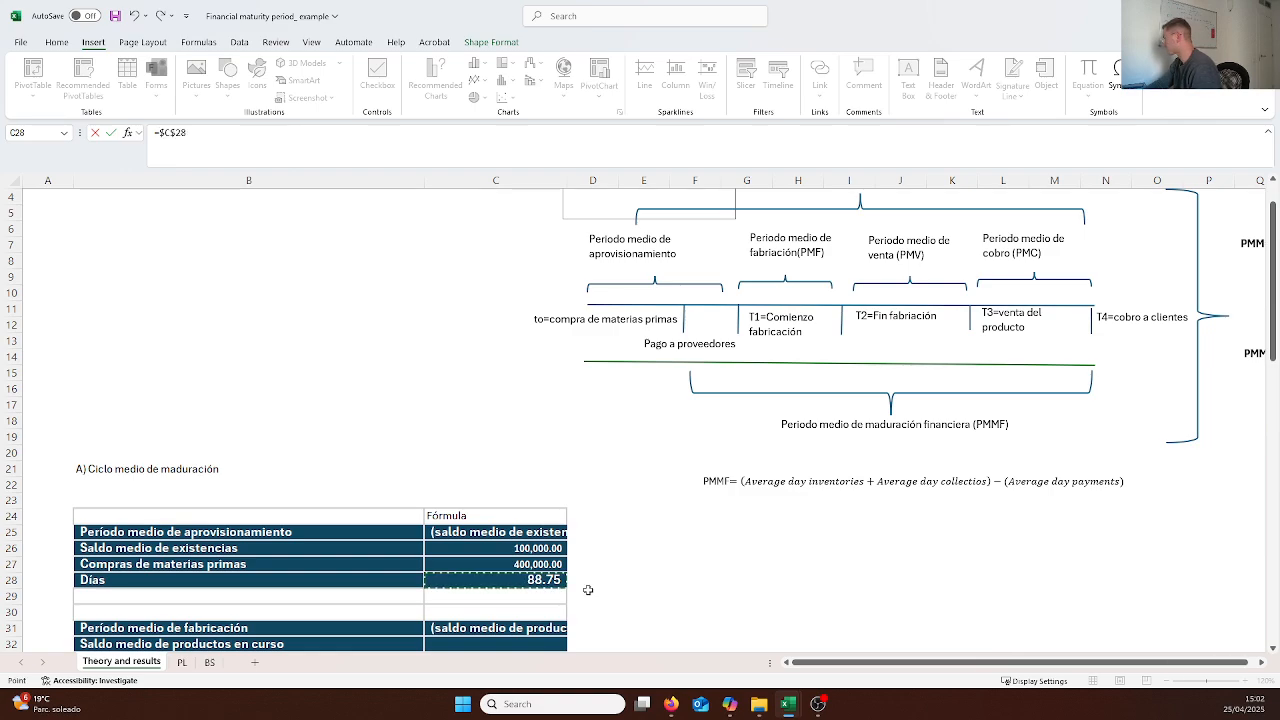
key("Return")
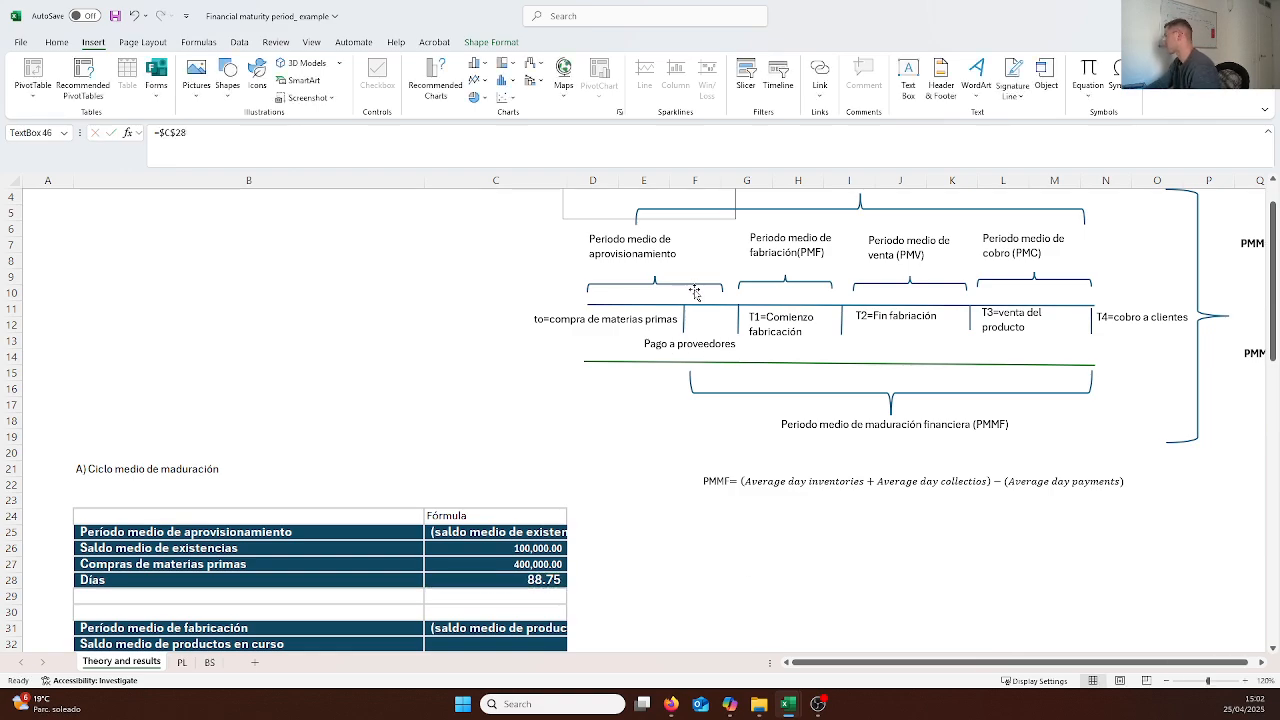
Move the linked text box slightly upward, clear of the large brace in the diagram
scroll(695, 292, "up", 1)
left_click(695, 548)
left_click(655, 234)
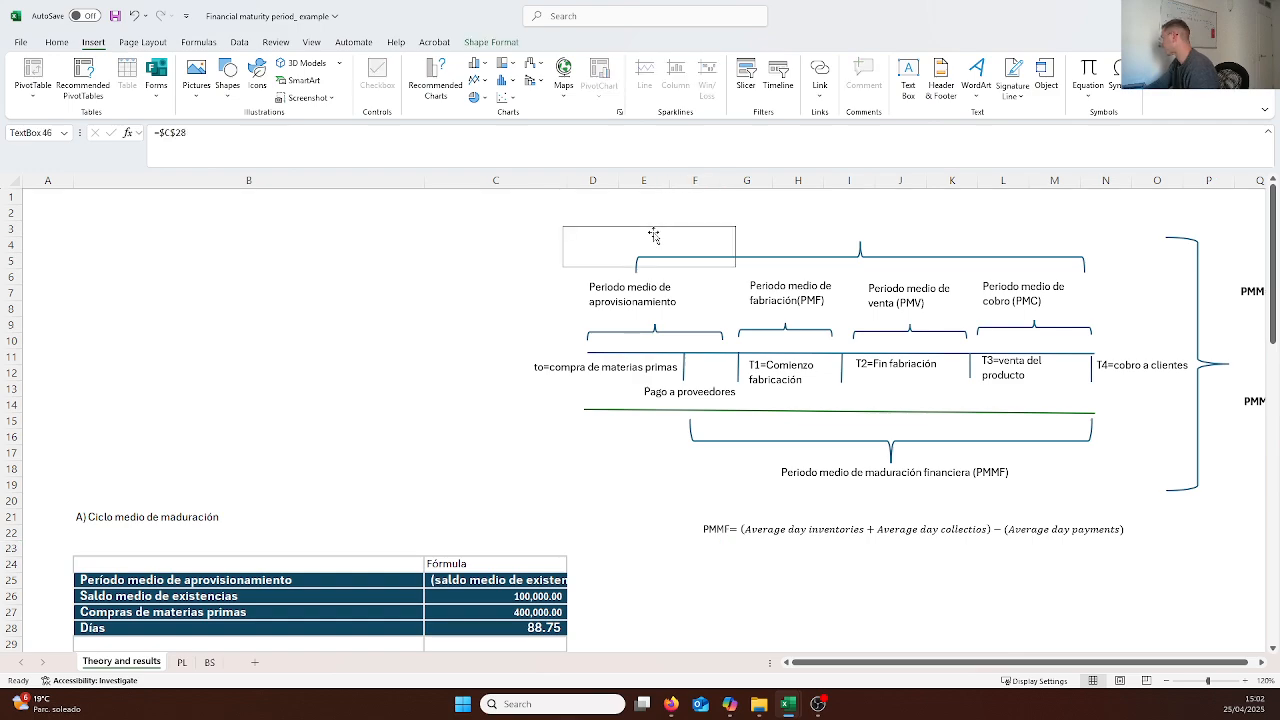
left_click_drag(654, 228, 651, 217)
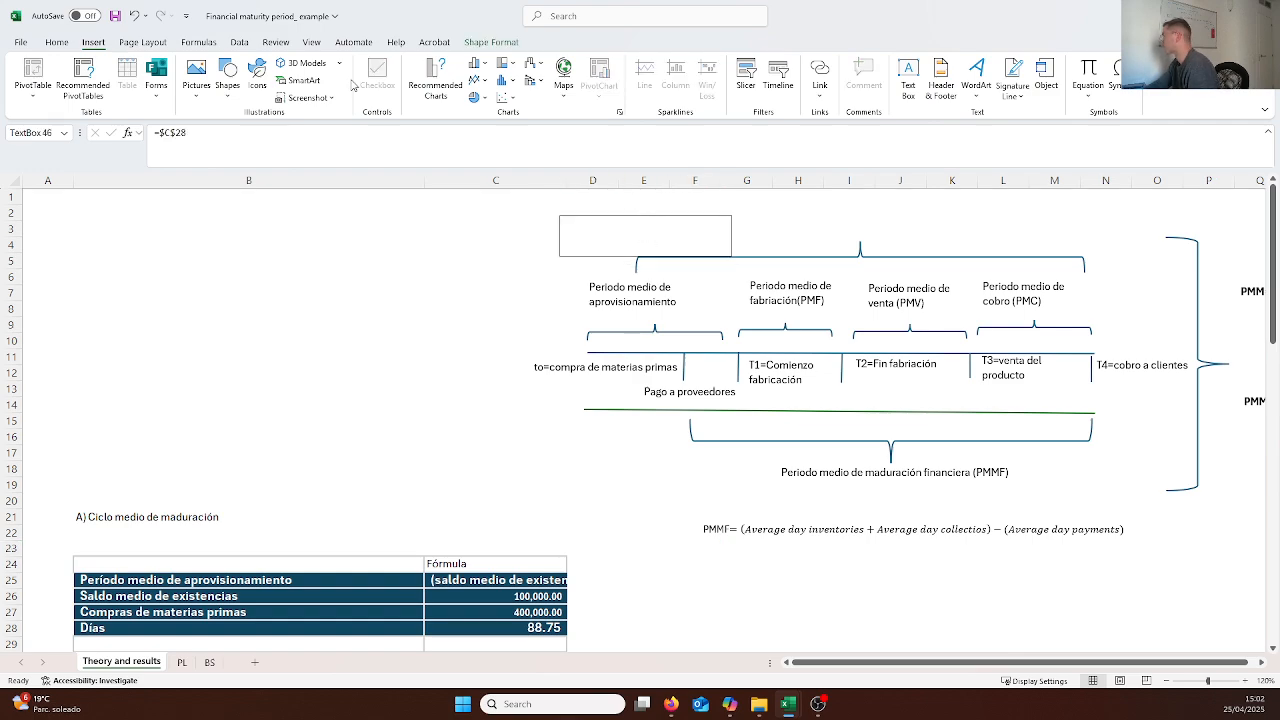
Fill the linked text box with black
left_click(57, 42)
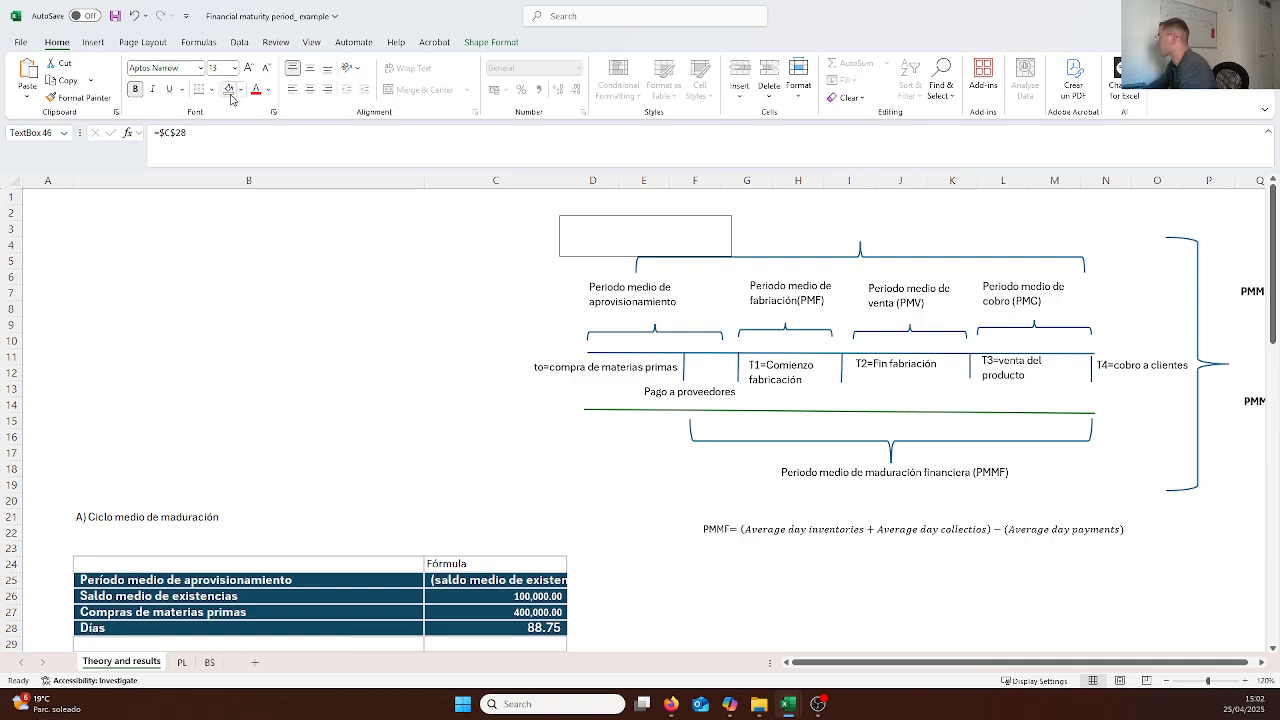
left_click(510, 45)
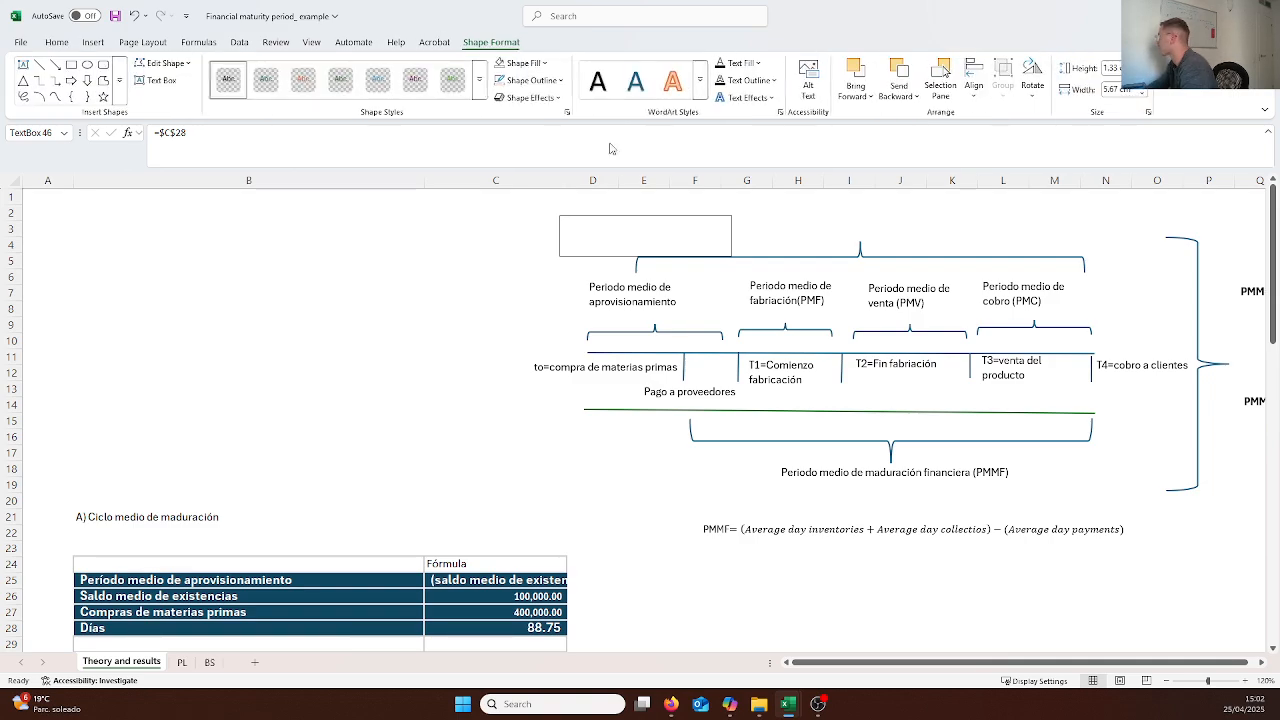
left_click(525, 63)
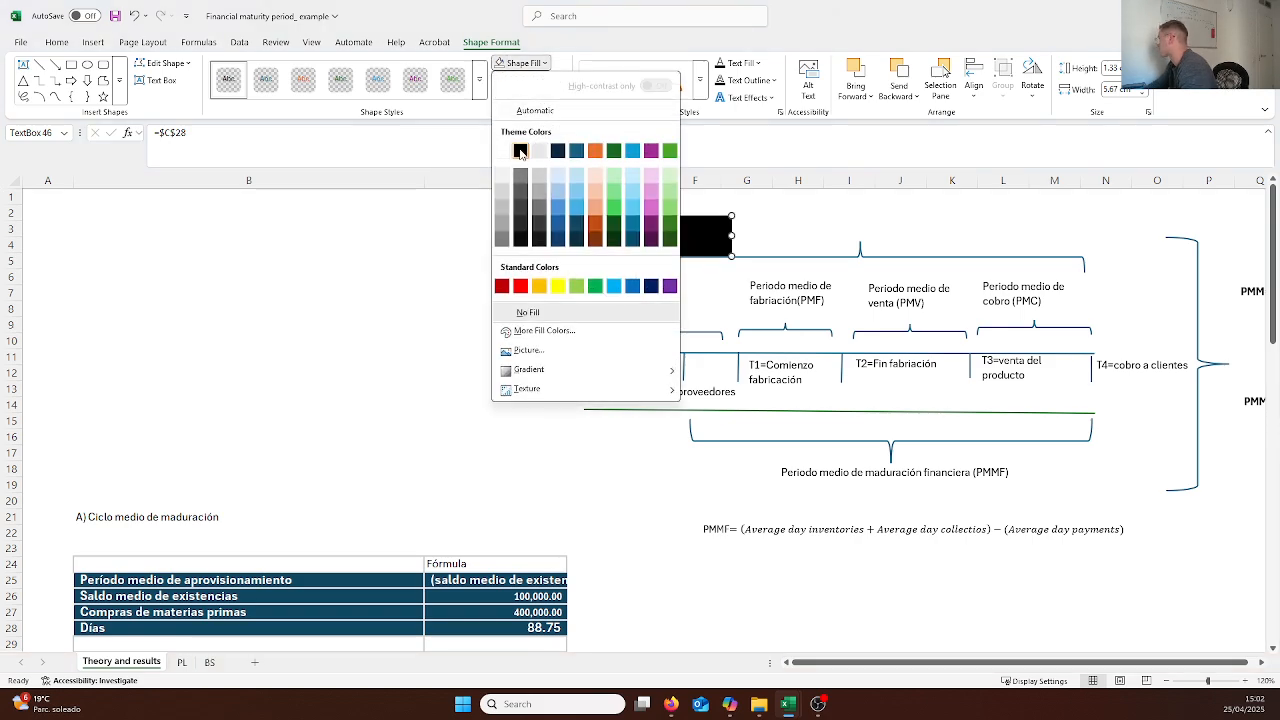
left_click(520, 151)
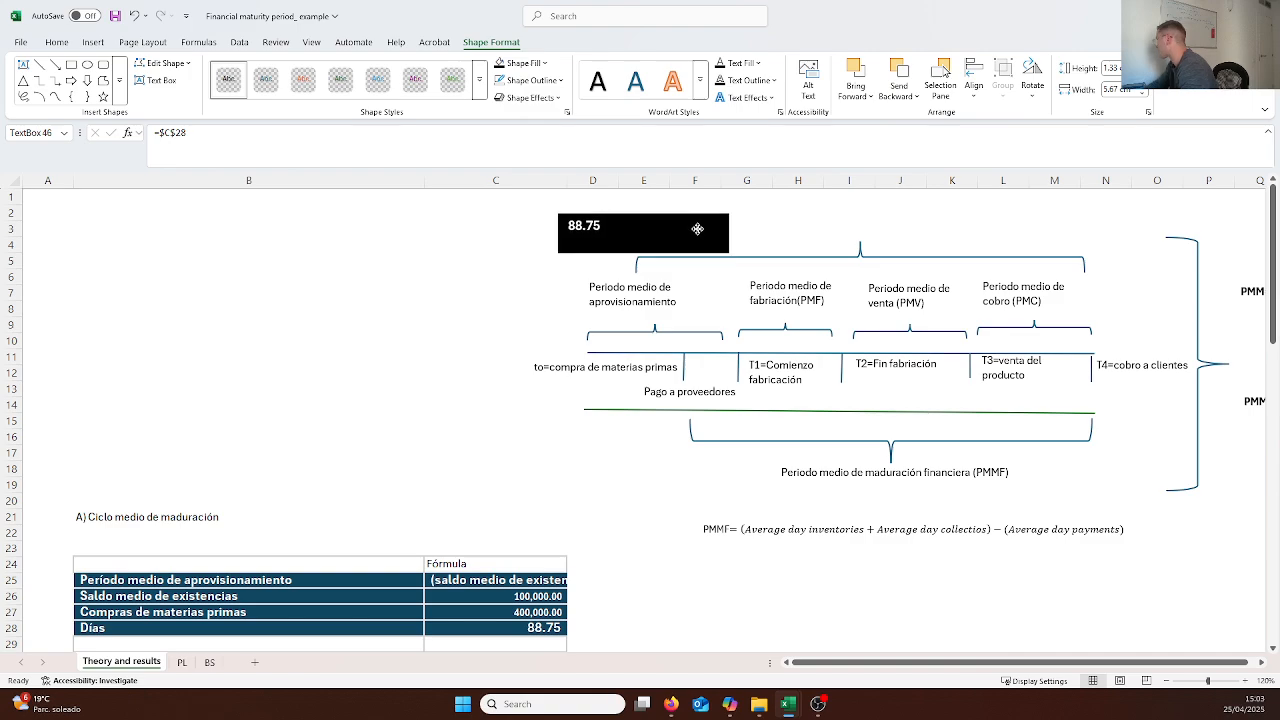
Shrink the linked text box to about 3.79 cm wide above the supply period label and add "dias" after its value
left_click_drag(729, 253, 653, 213)
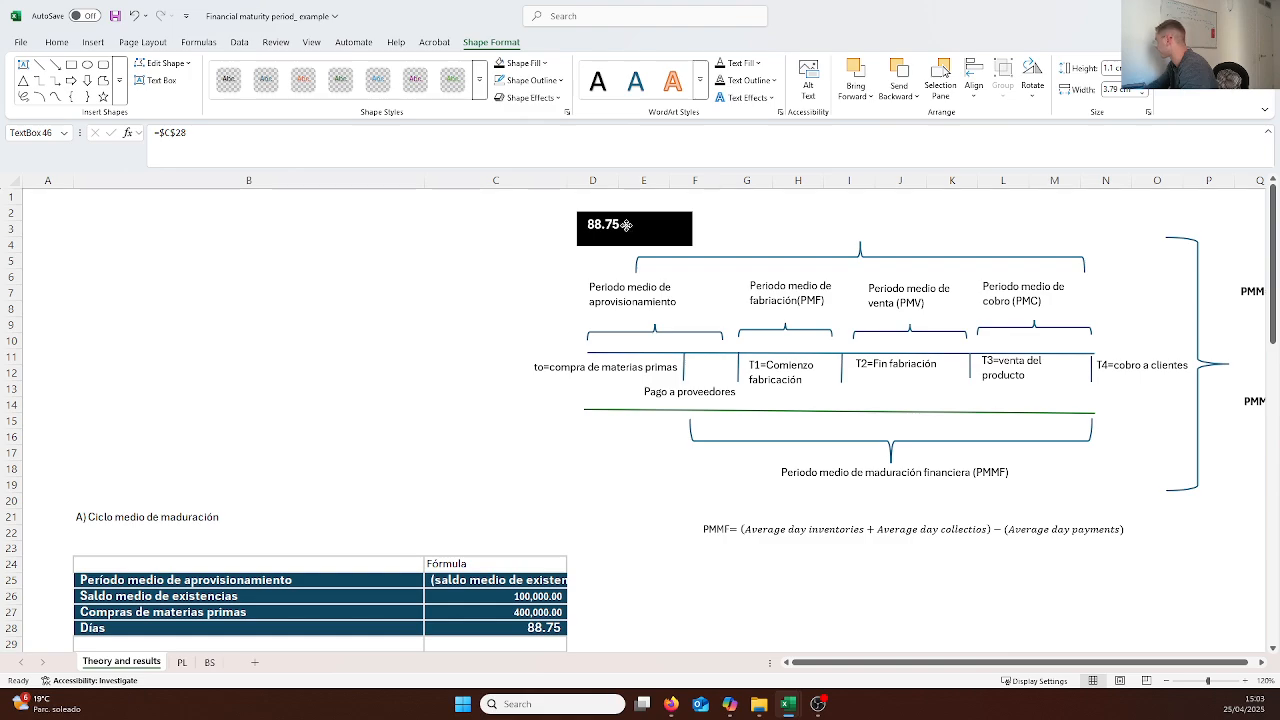
left_click(626, 225)
type("di")
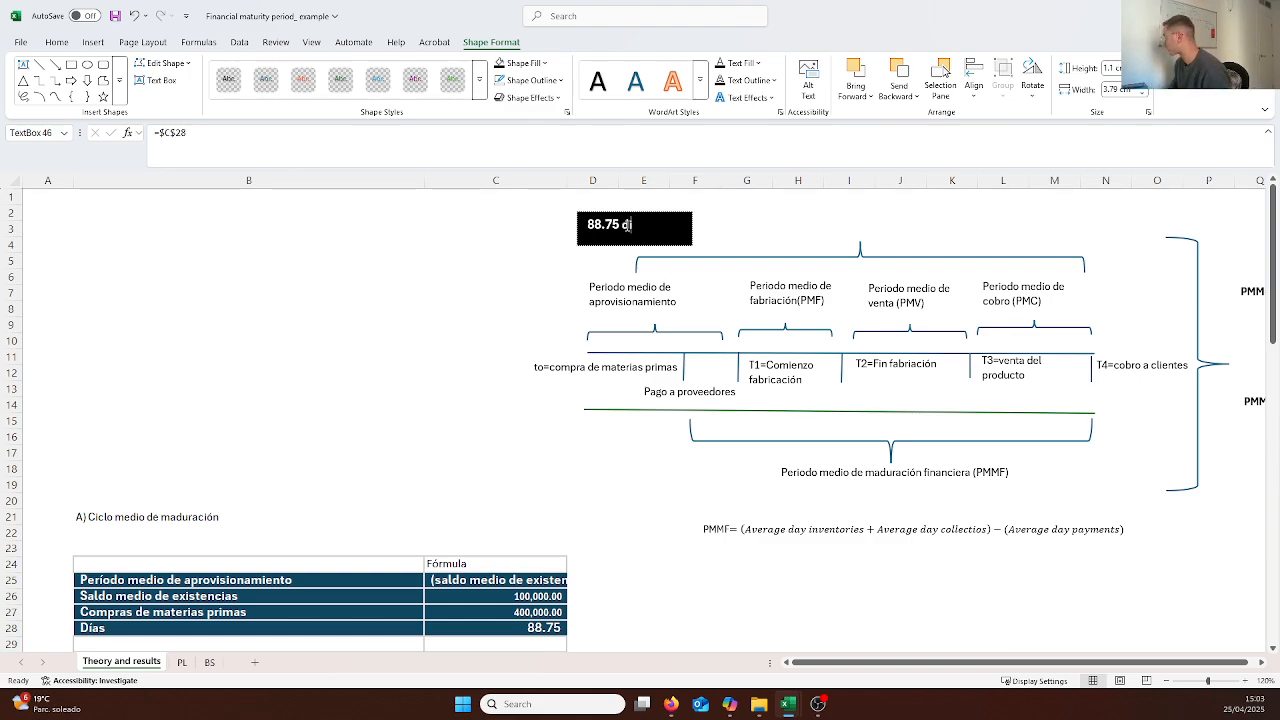
type("as")
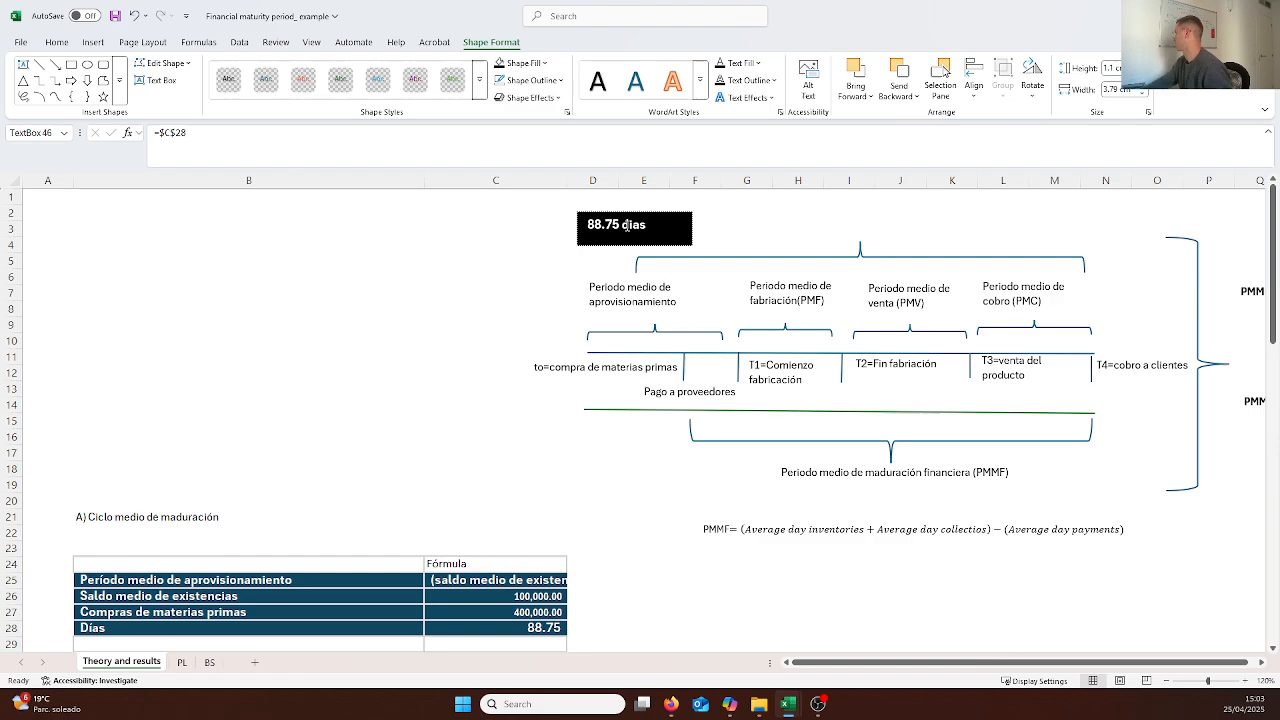
left_click(694, 512)
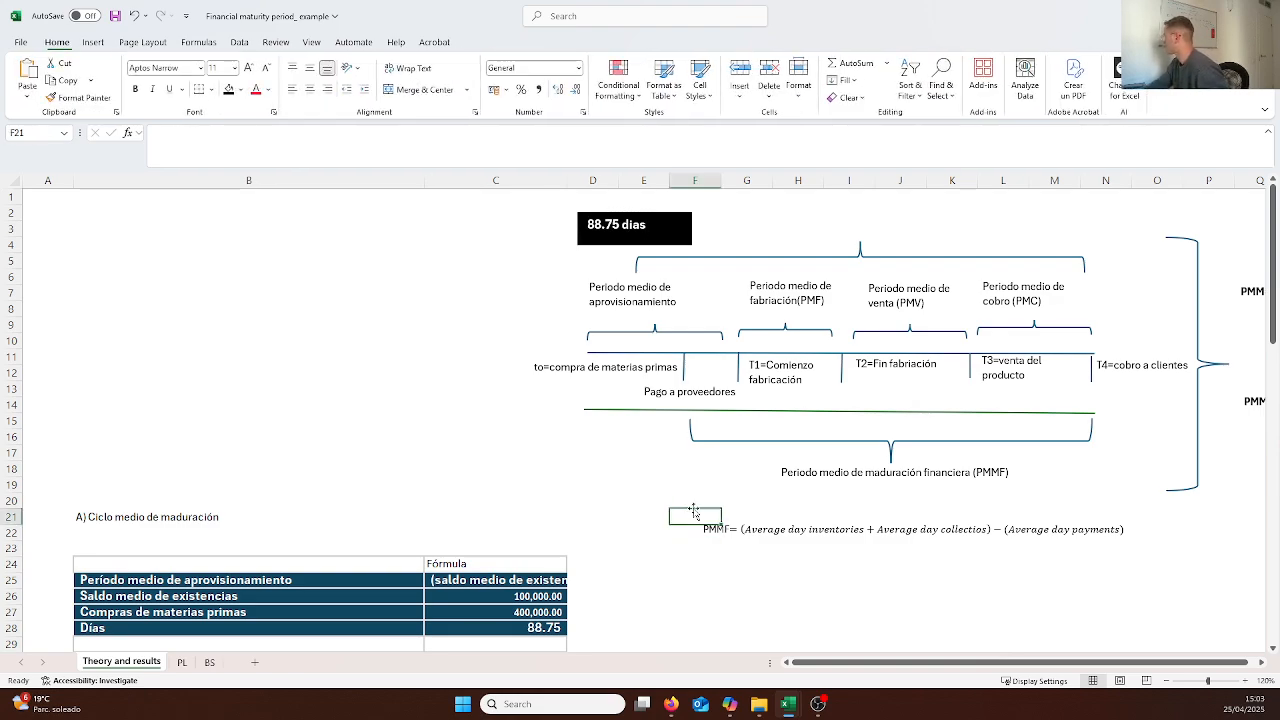
Change the days text box's fill to white and its font color to red
left_click(663, 230)
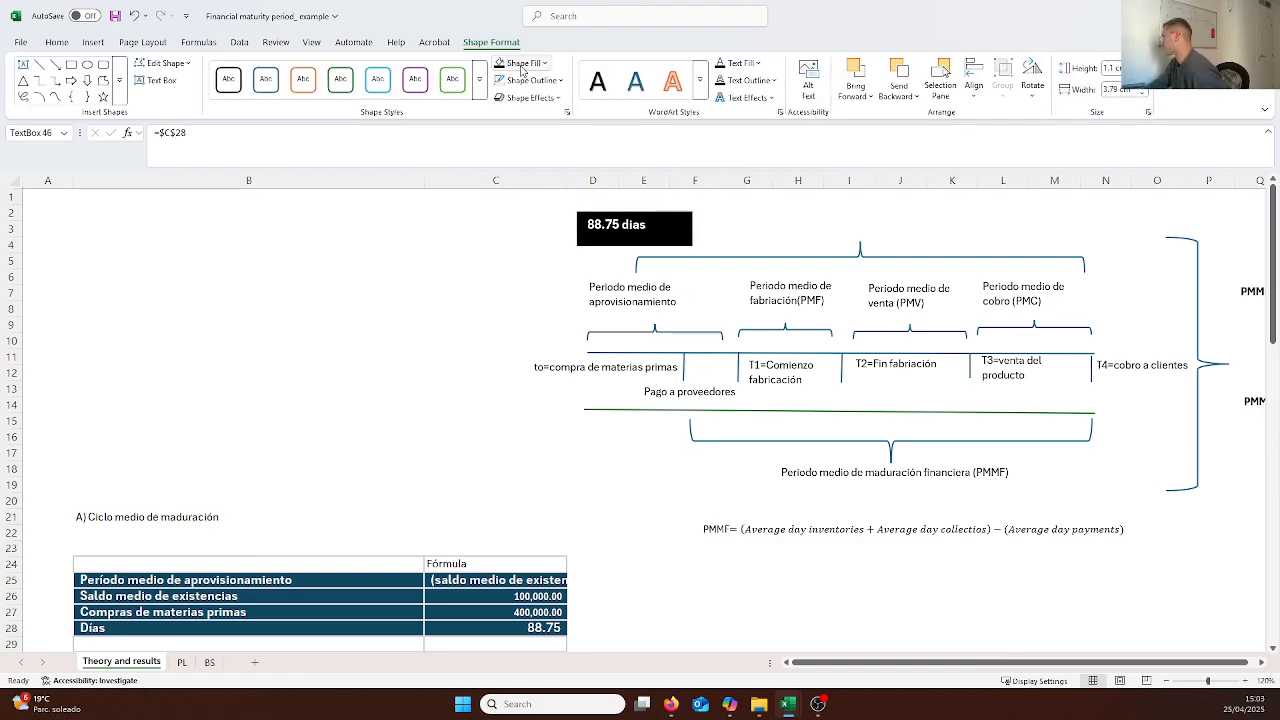
left_click(522, 63)
left_click(519, 149)
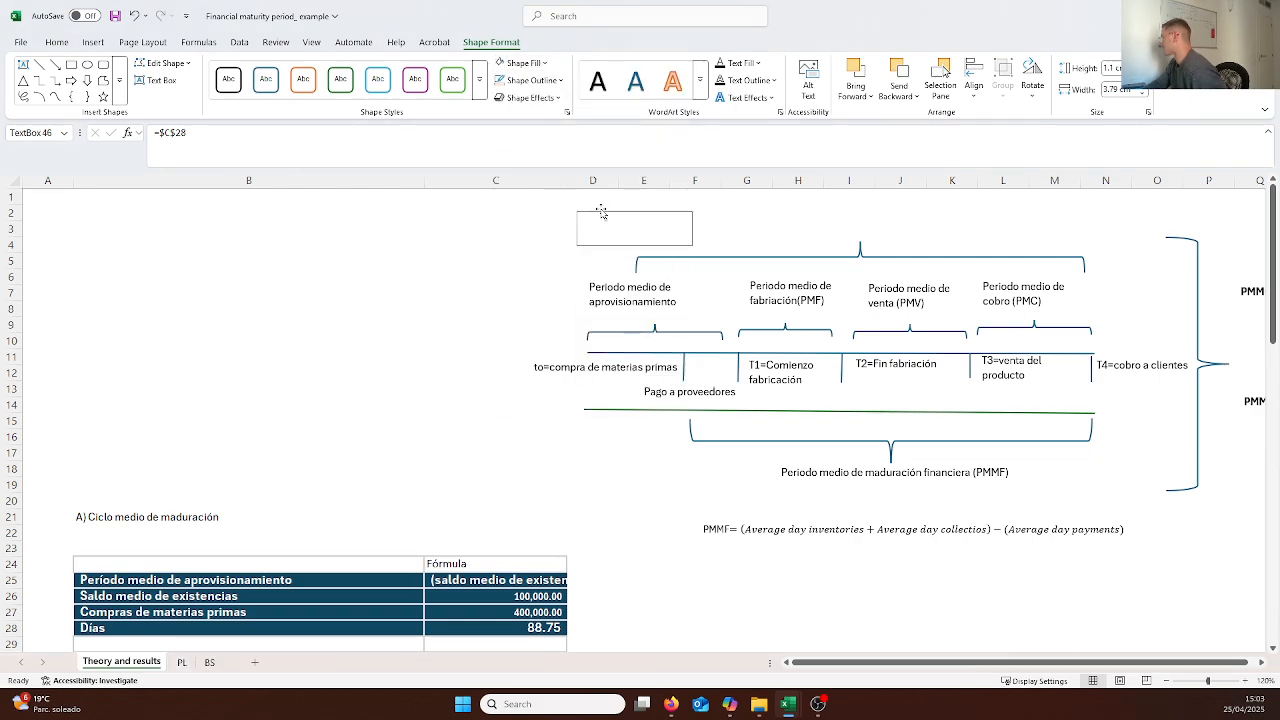
left_click(56, 42)
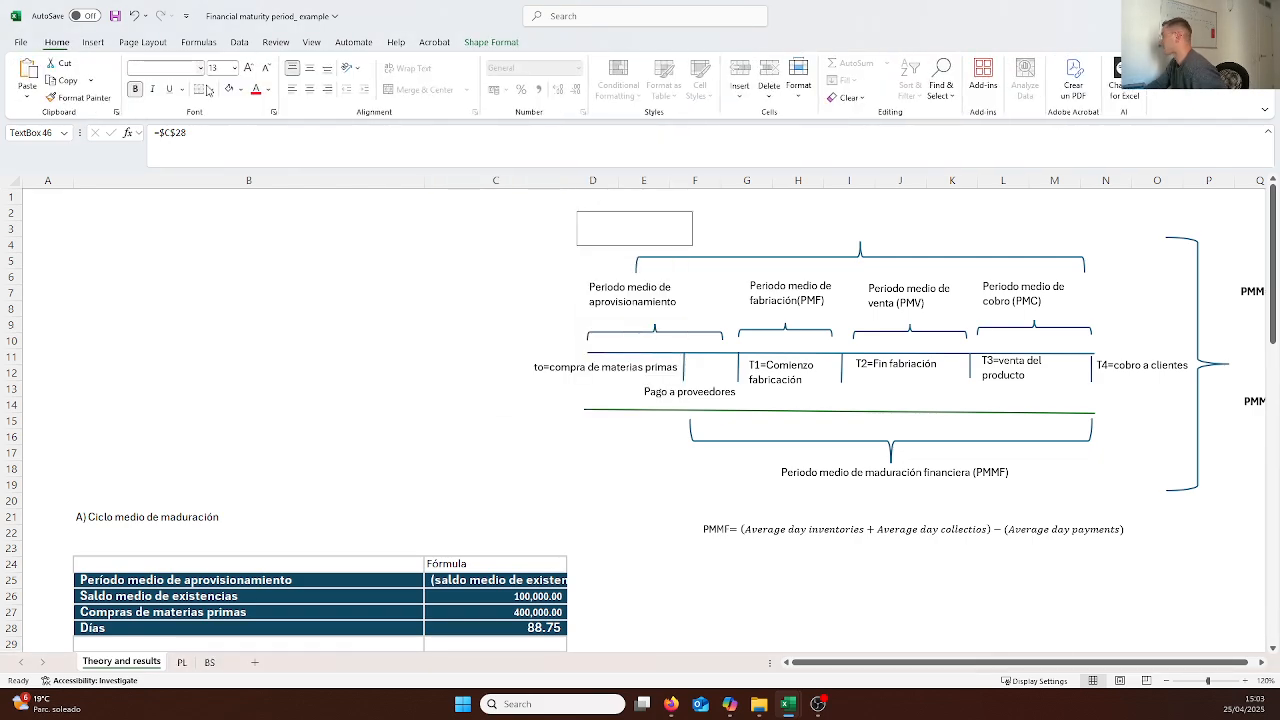
left_click(262, 92)
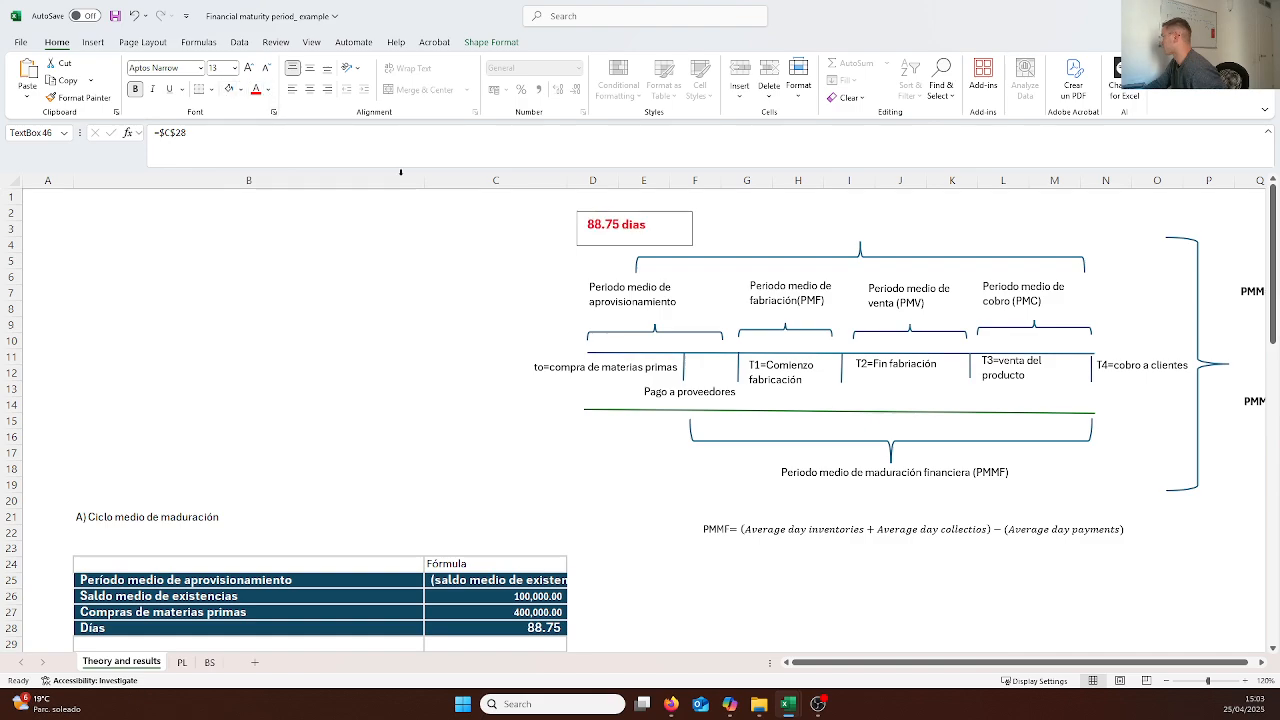
left_click(718, 516)
Link the "Saldo medio de productos en curso" cell C32 to the ongoing goods balance in BS!B14
scroll(451, 393, "down", 2)
scroll(451, 393, "down", 2)
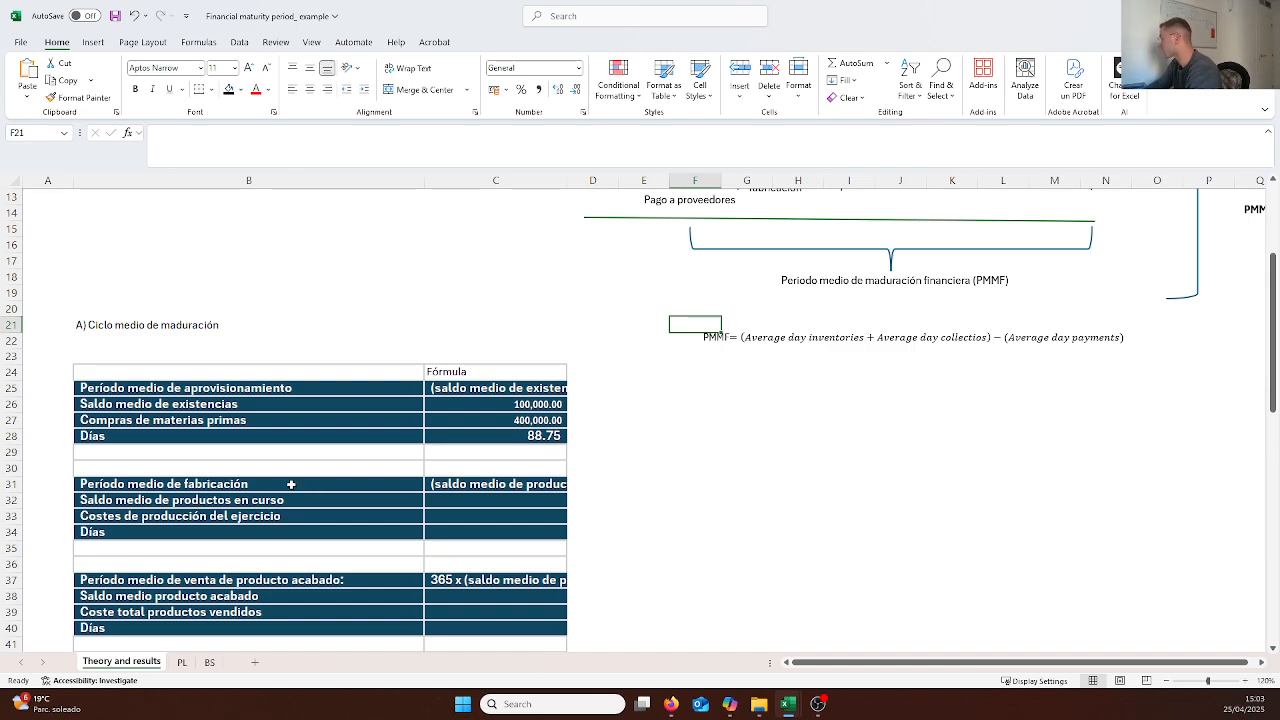
scroll(648, 526, "down", 1)
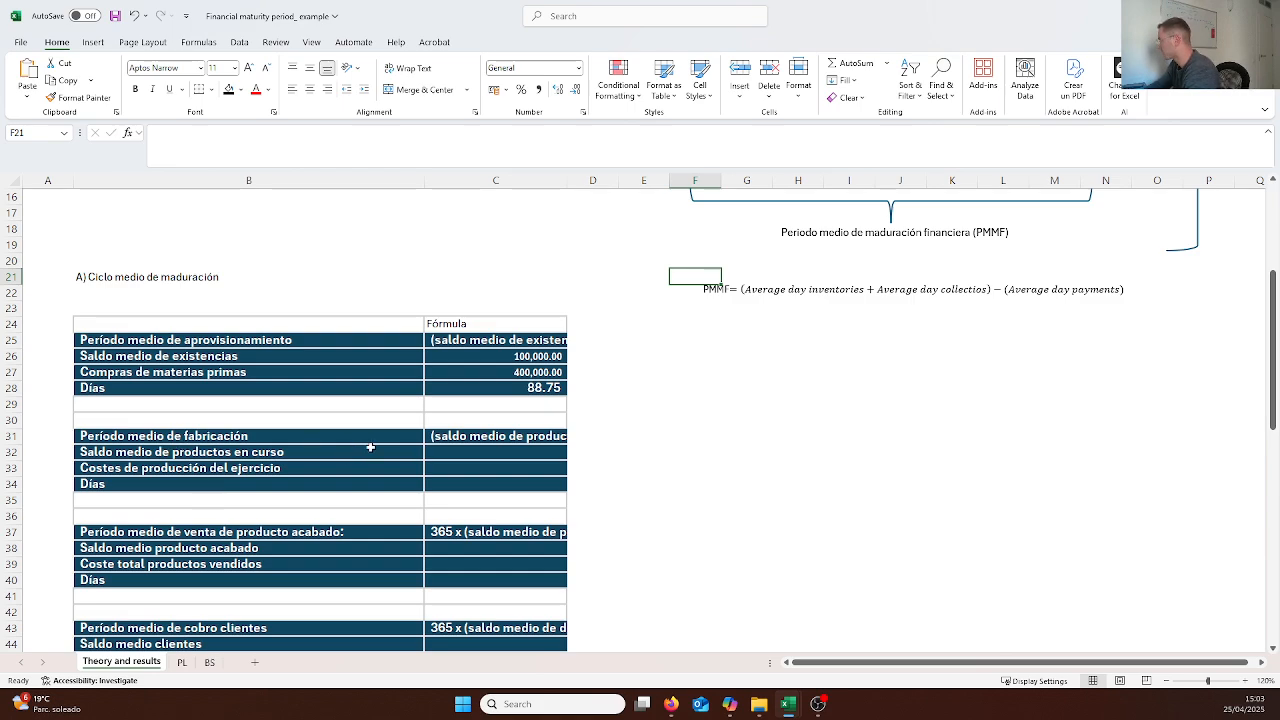
left_click(455, 450)
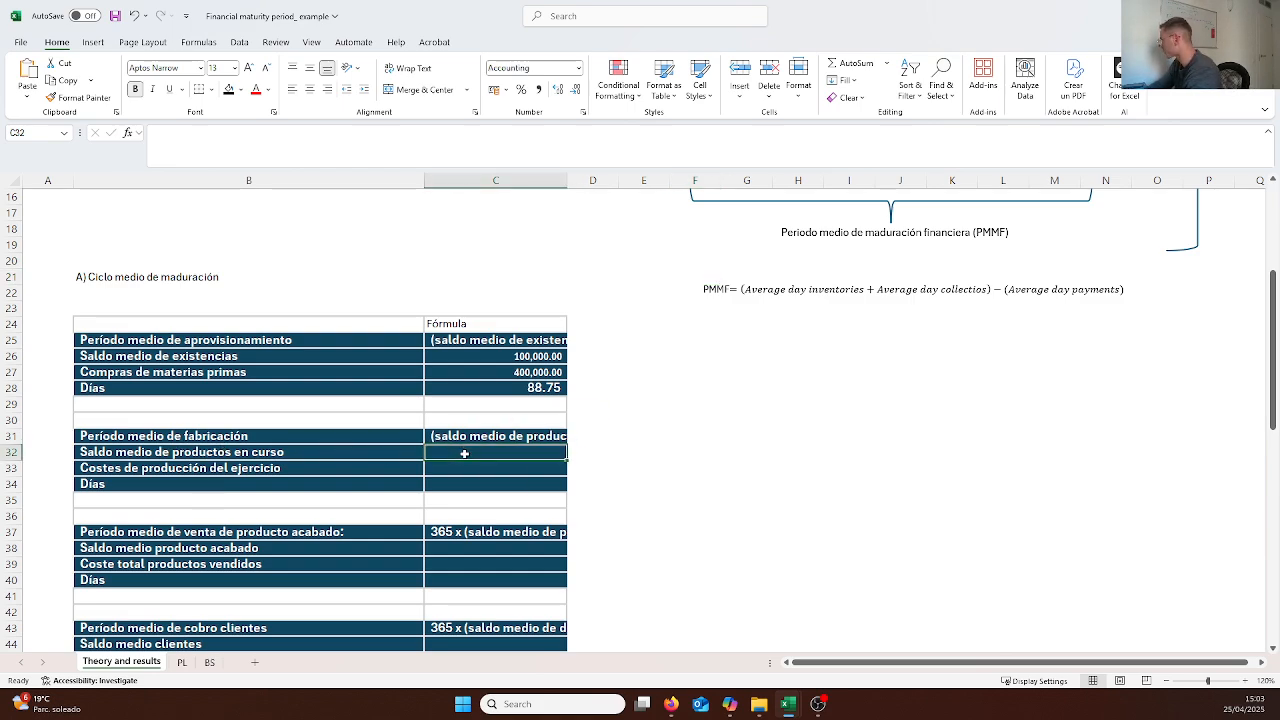
type("=")
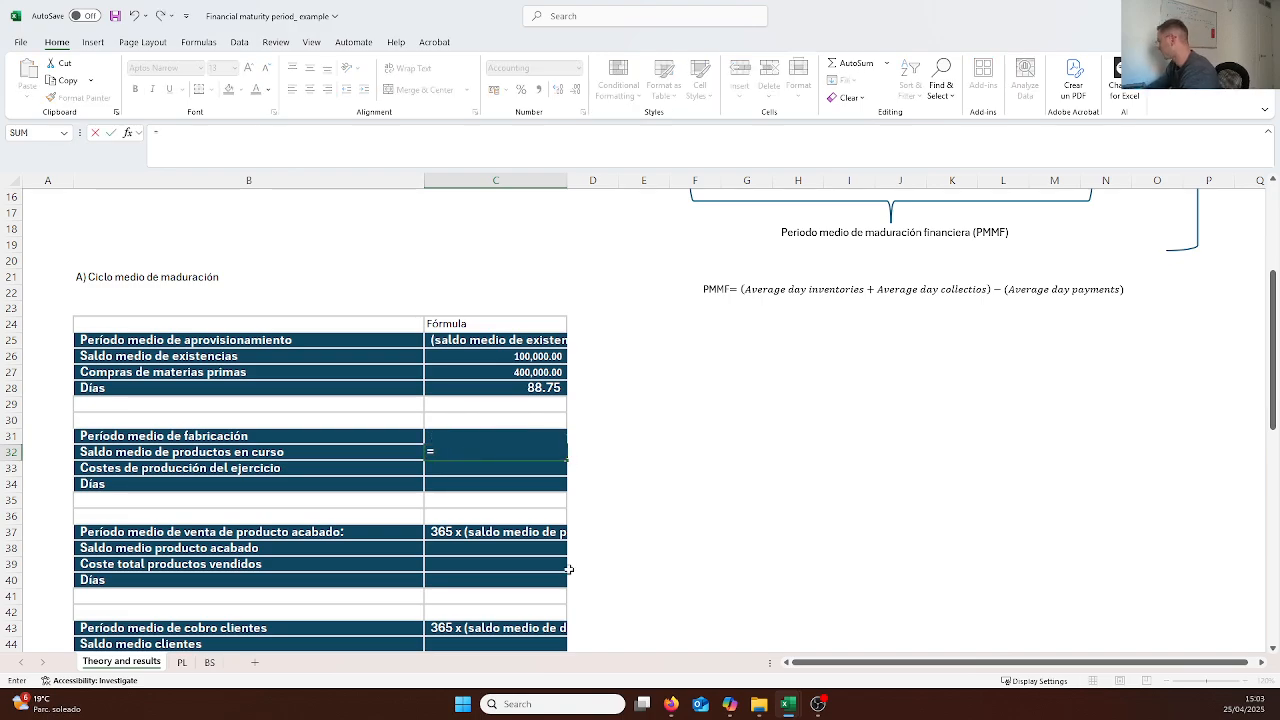
left_click(210, 662)
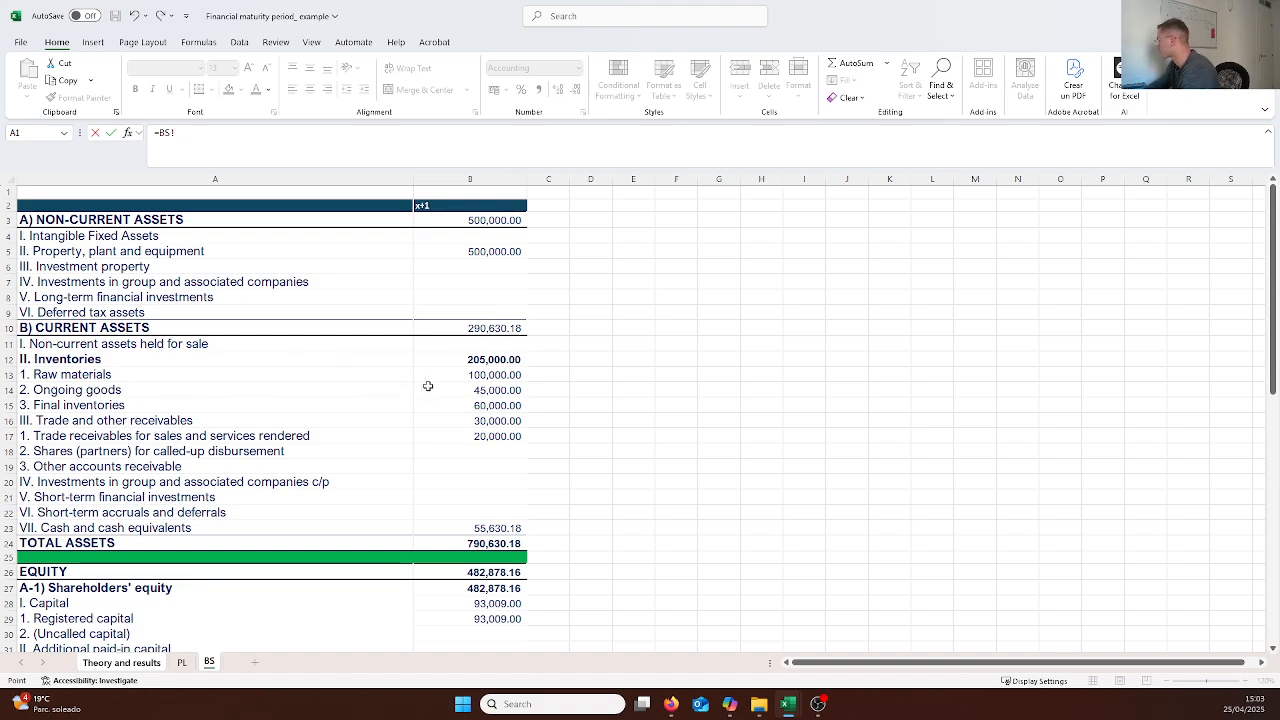
left_click(487, 390)
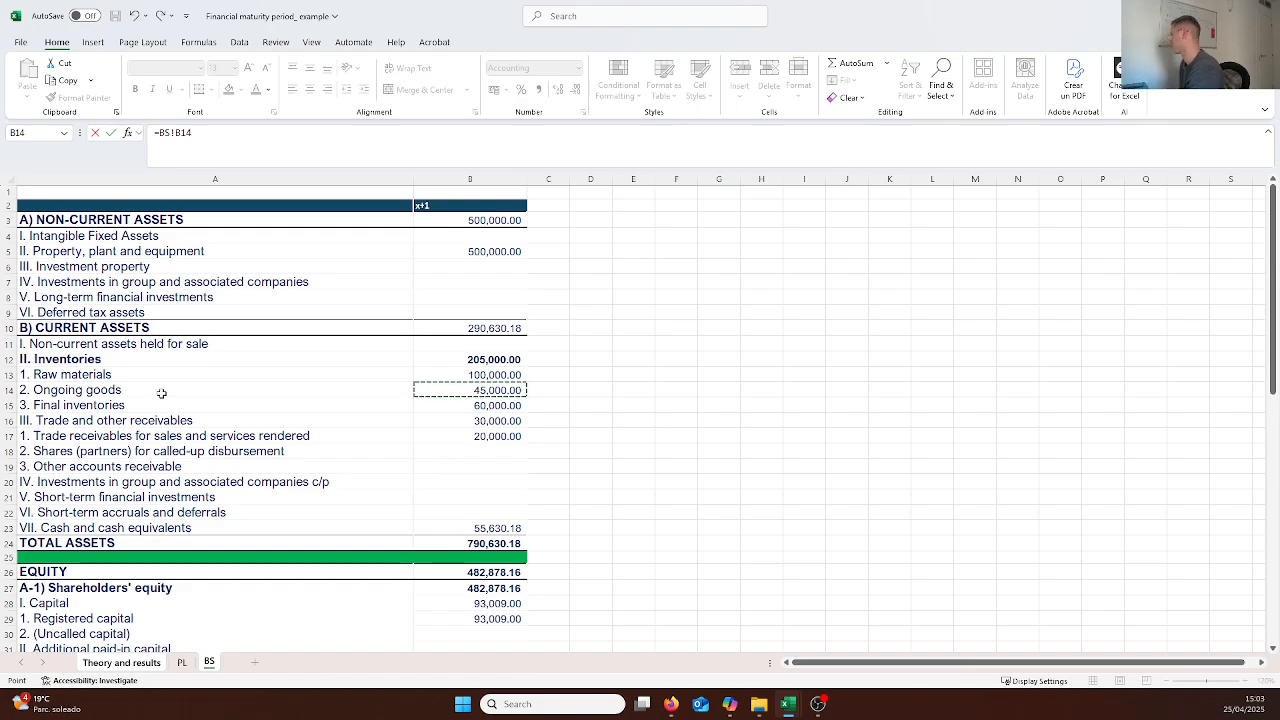
key("Escape")
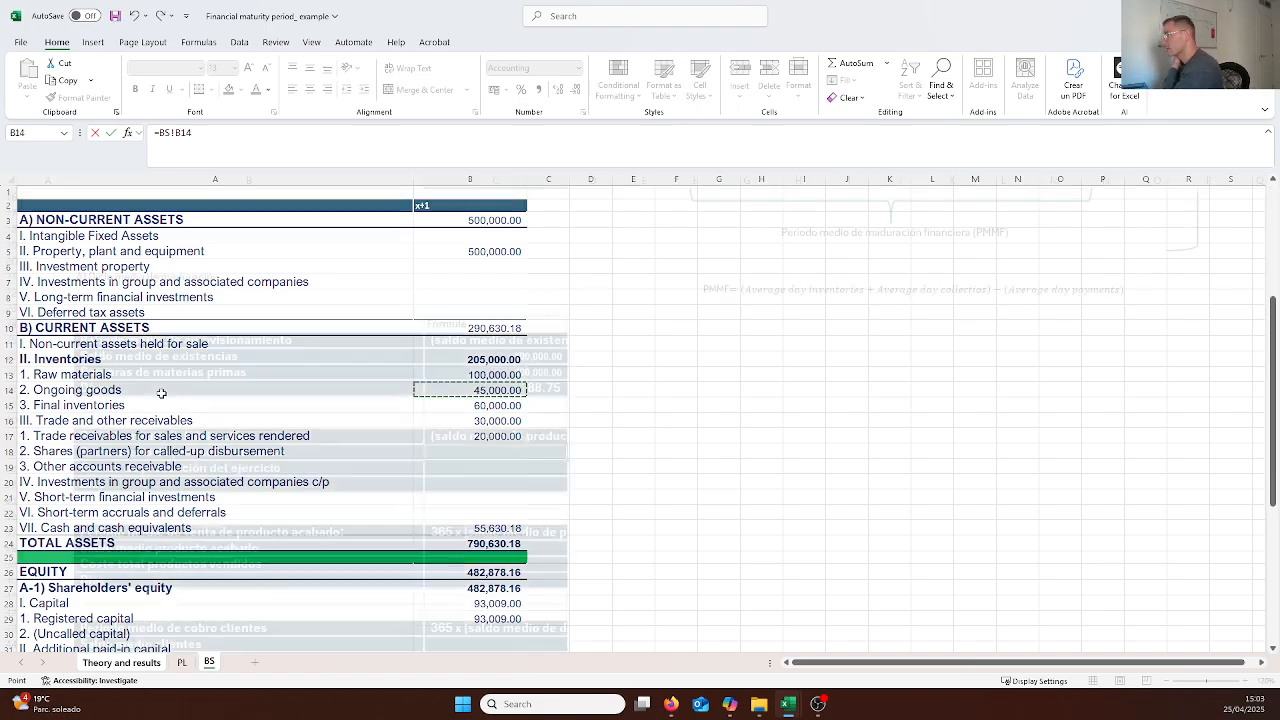
Fill "Costes de producción del ejercicio" in C33 with the sign-reversed manufacturing costs, =-PL!B8
type("=")
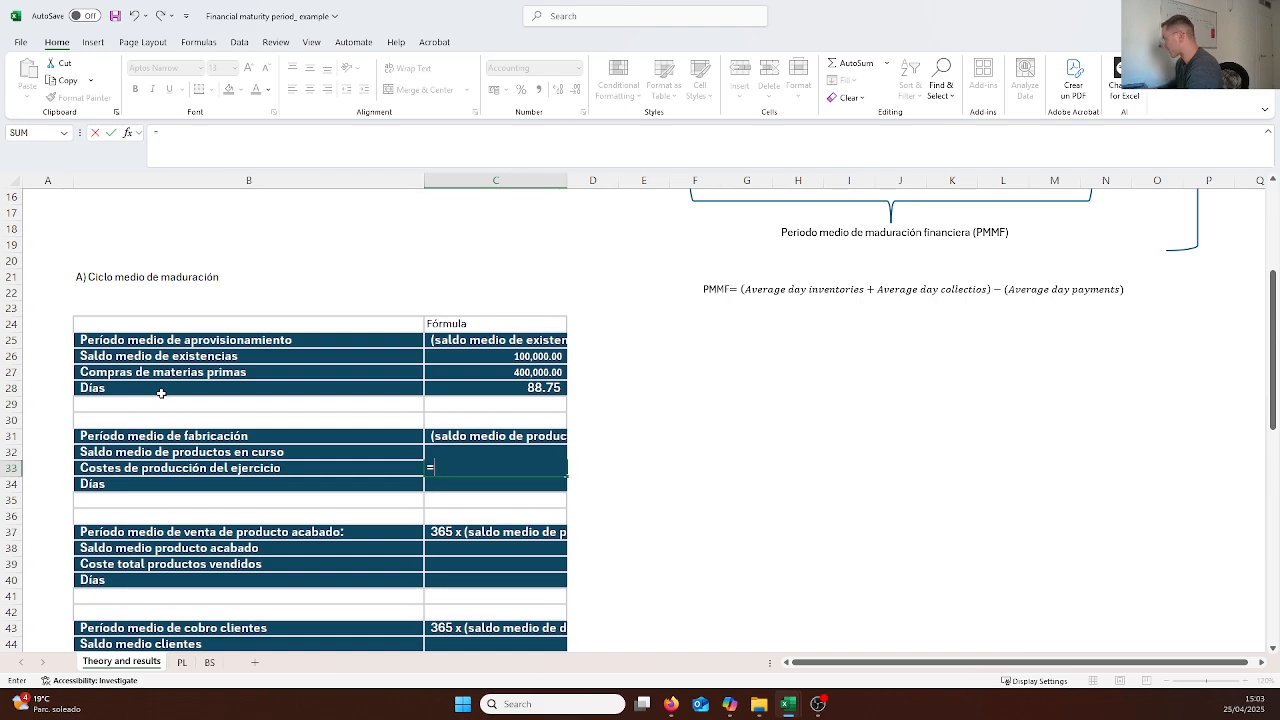
type("-")
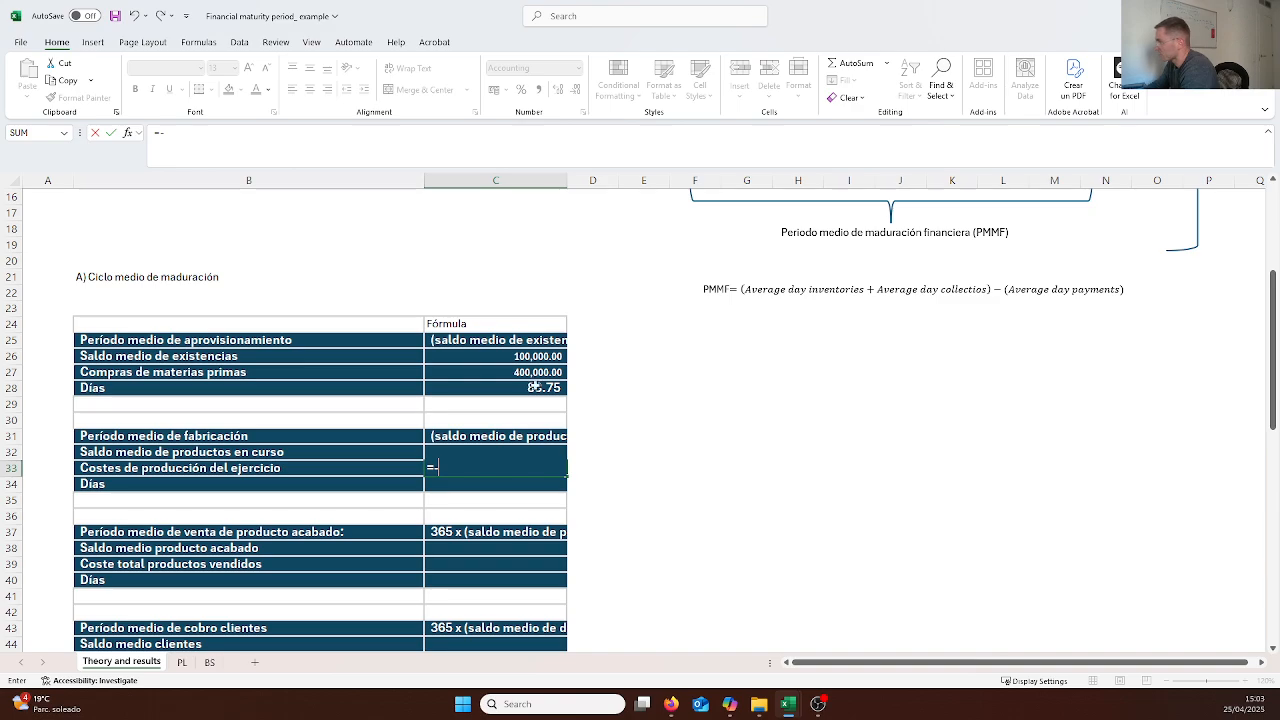
left_click(182, 663)
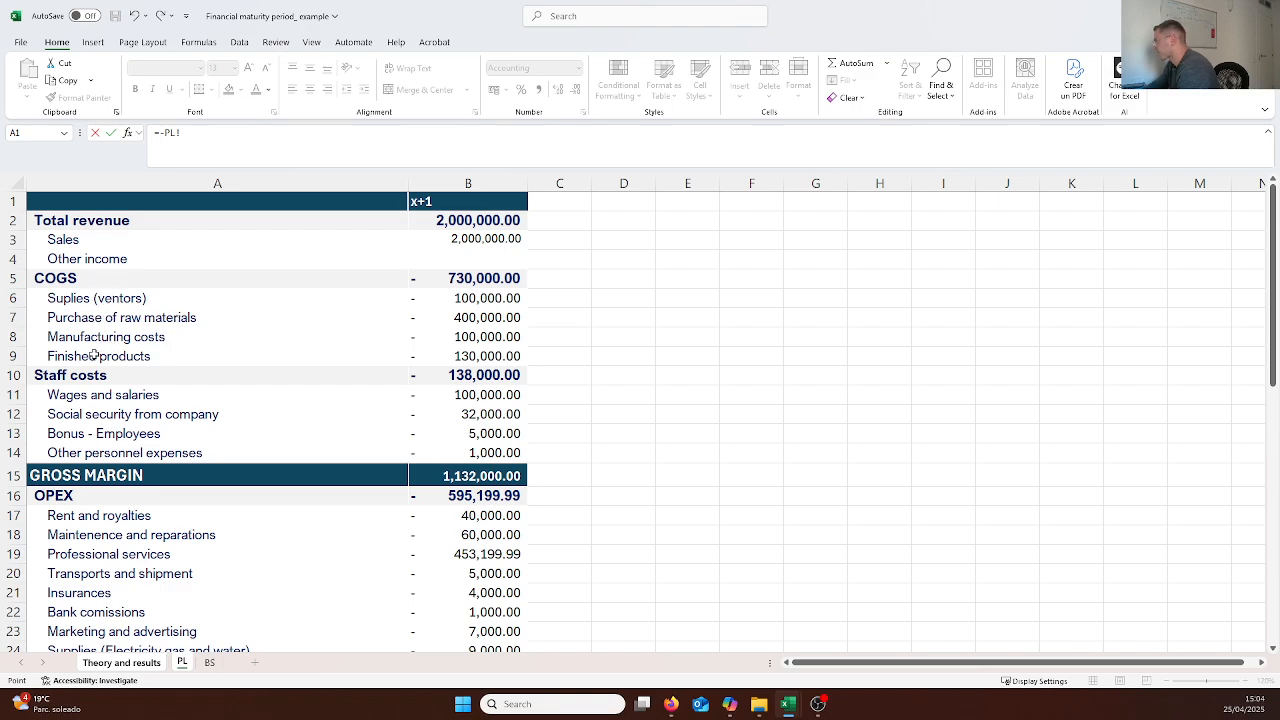
left_click(450, 335)
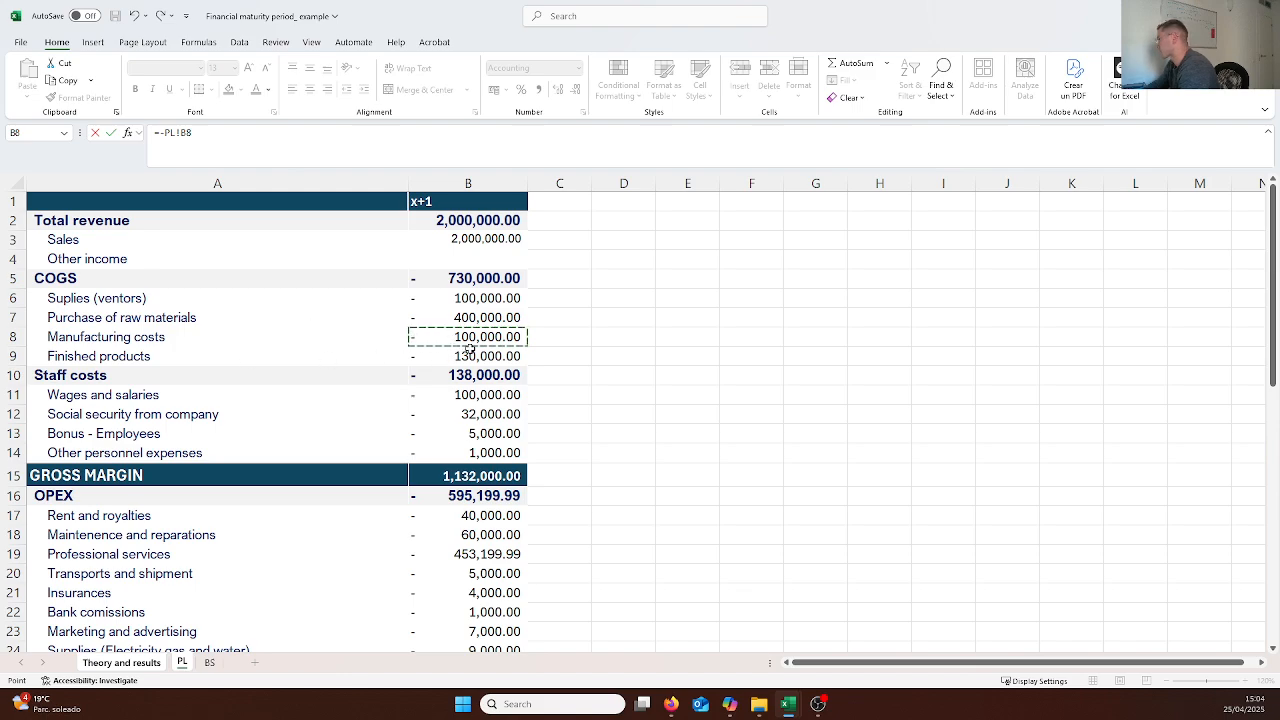
key("Escape")
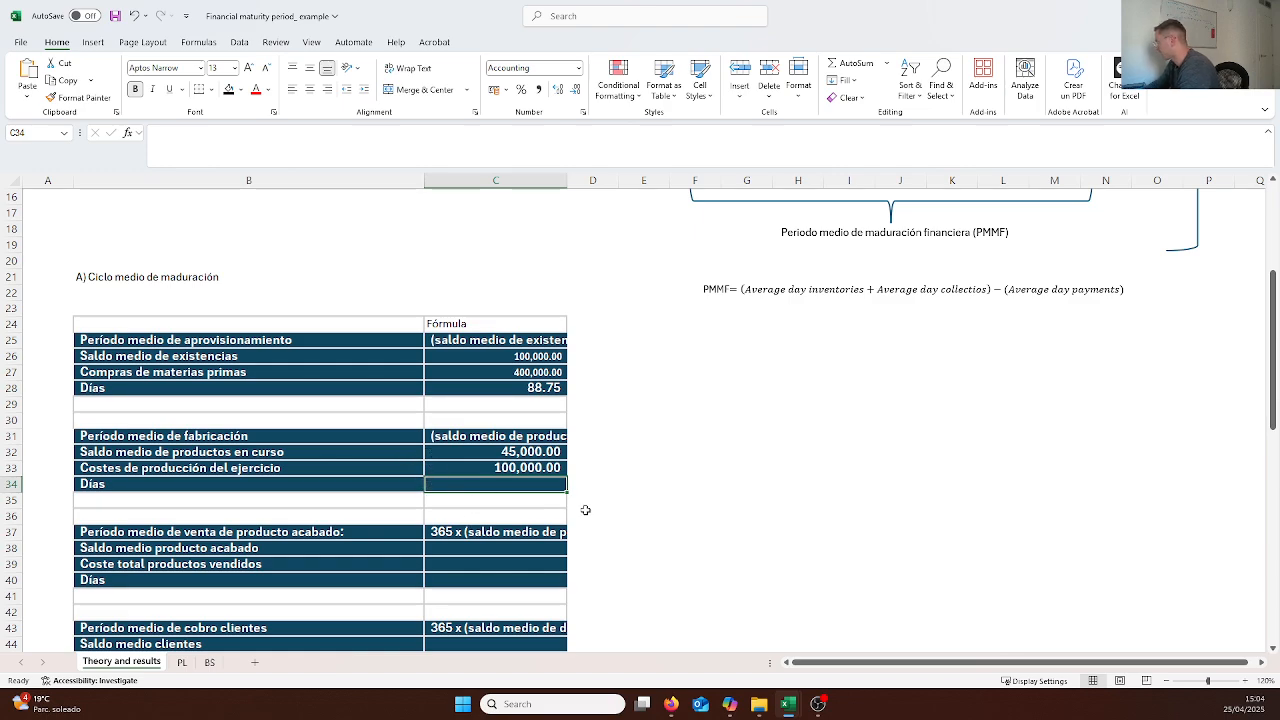
Calculate the manufacturing period's "Días" in C34 with =(C32/C33)*365
type("=(")
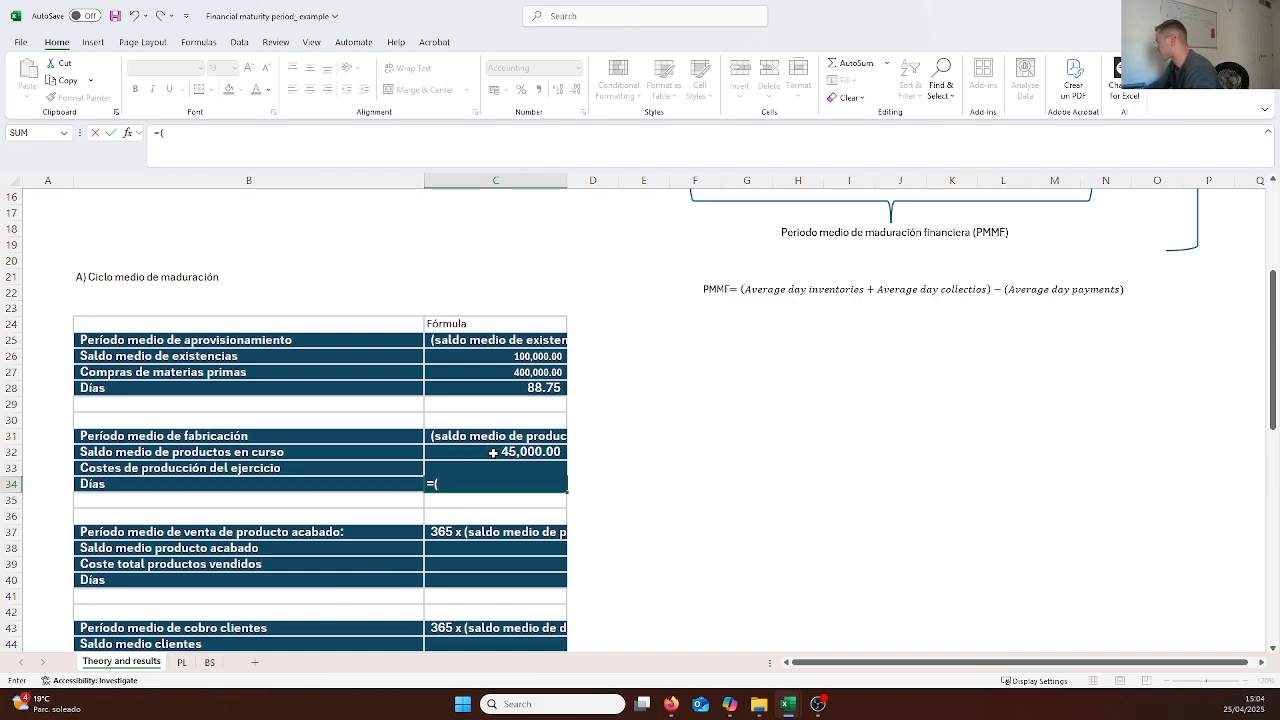
left_click(490, 452)
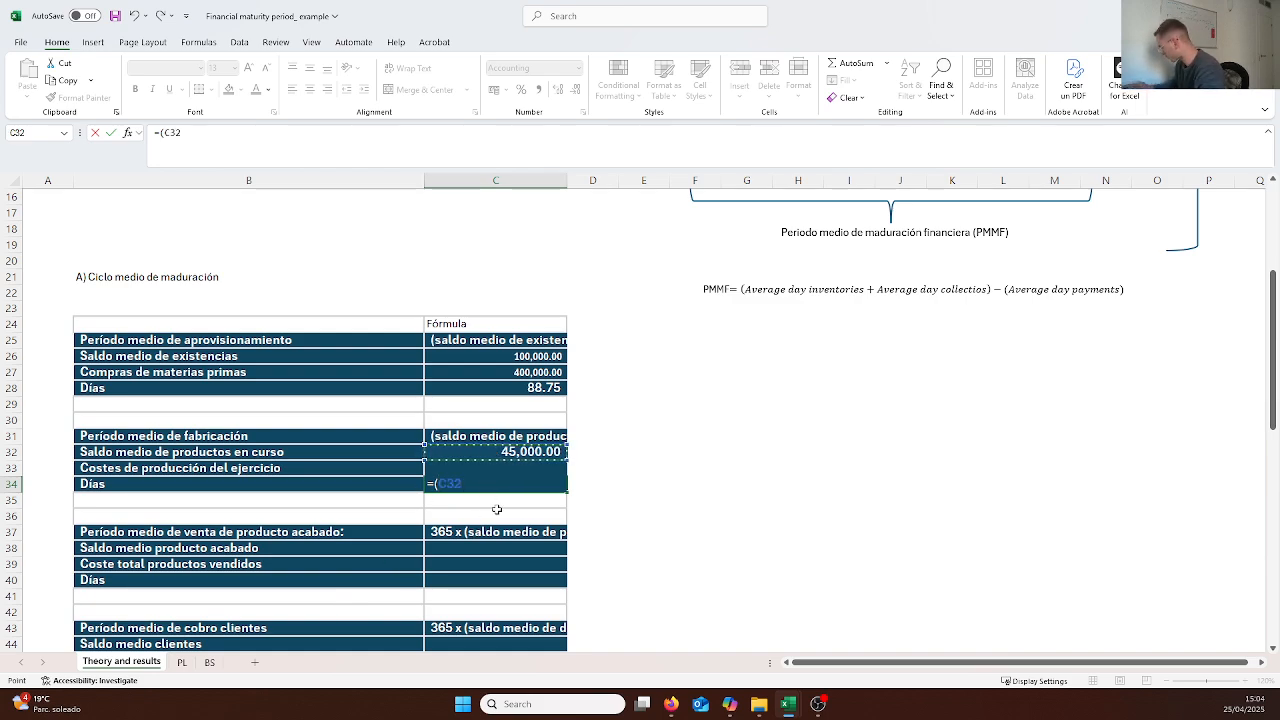
type("/")
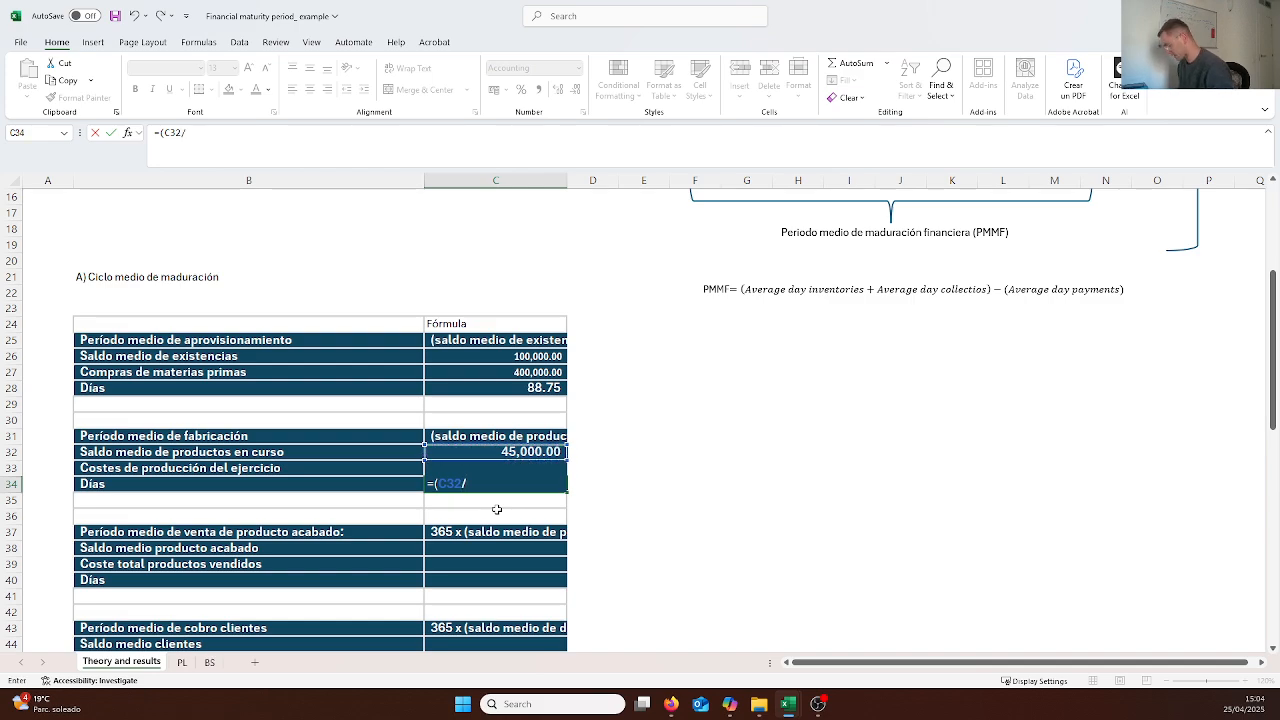
type("c")
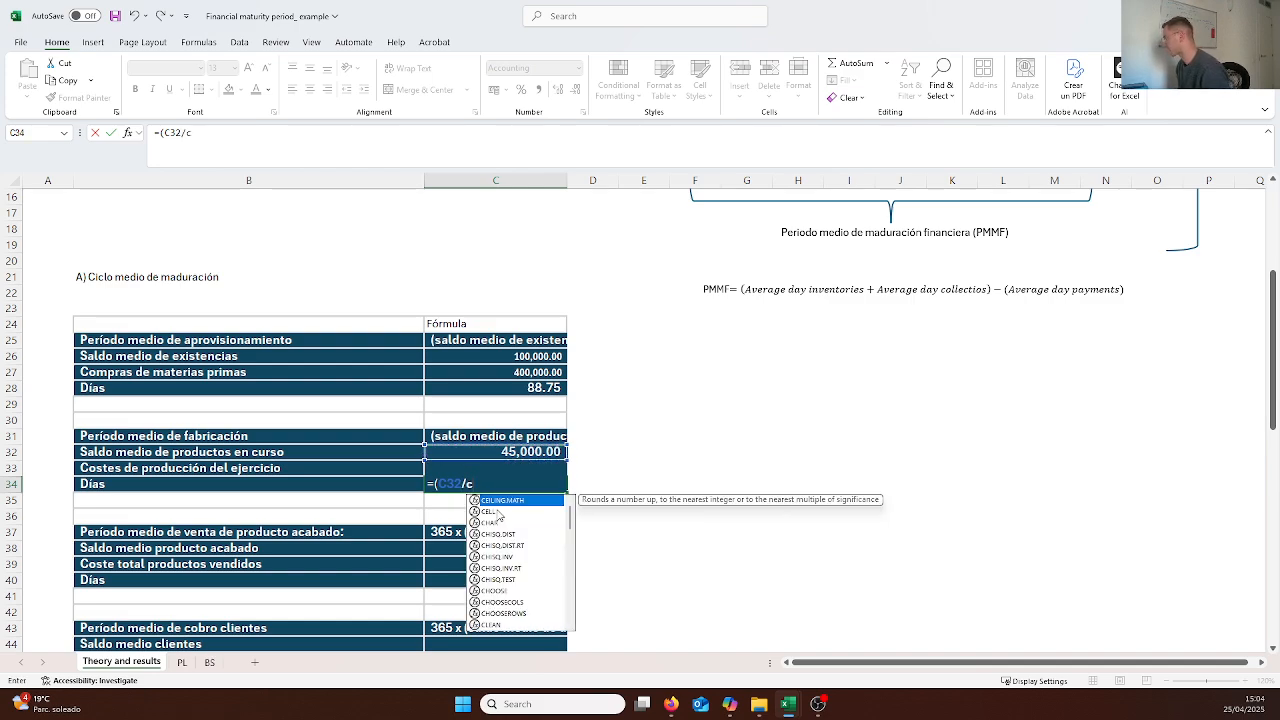
type("33)*3")
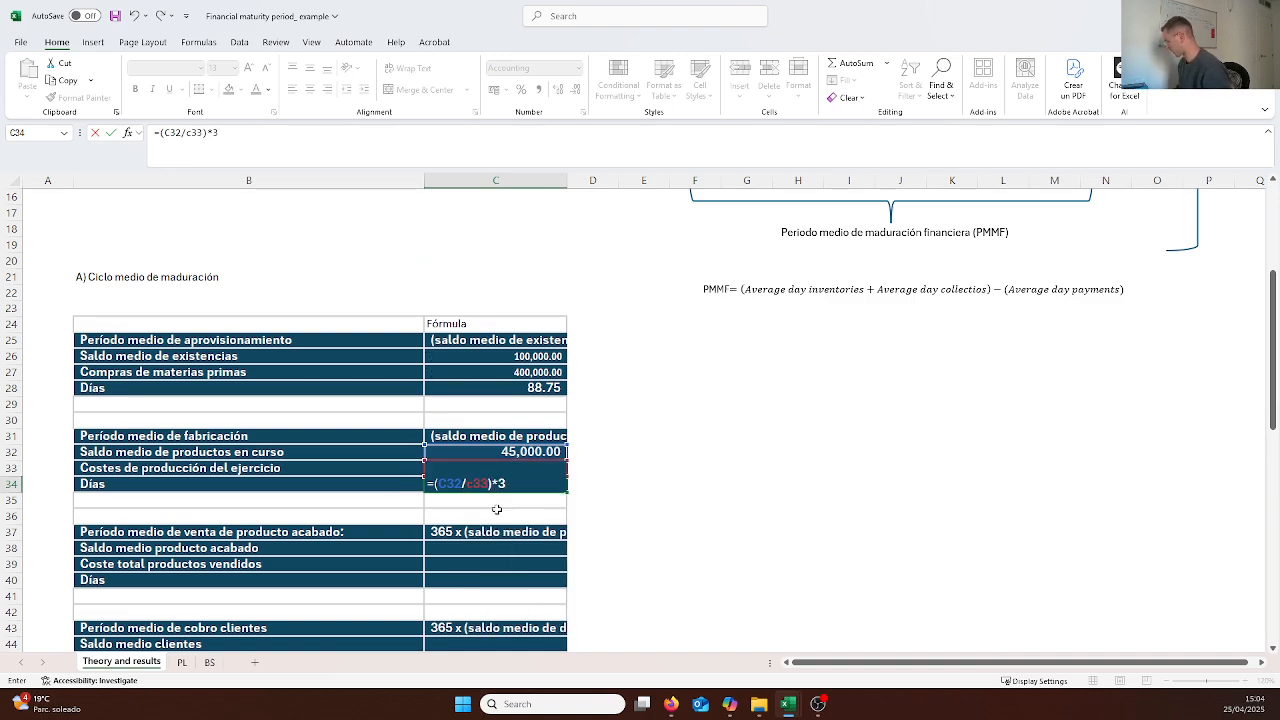
type("65")
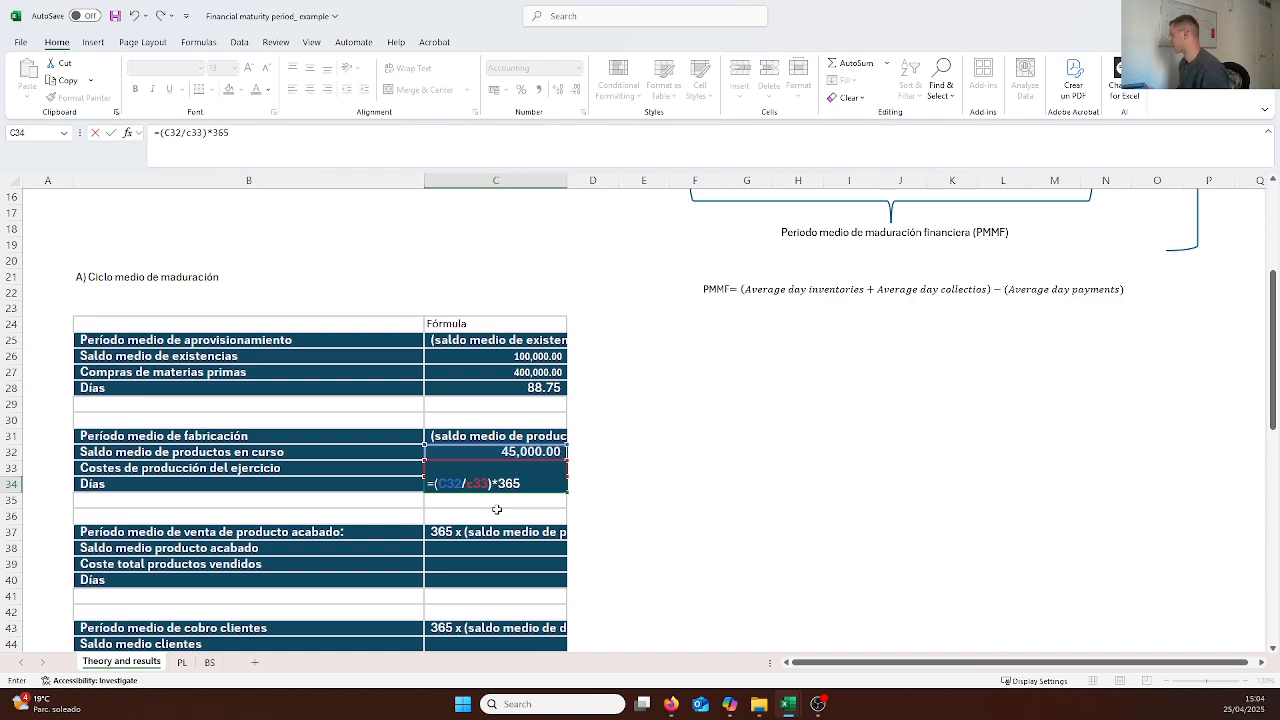
key("Return")
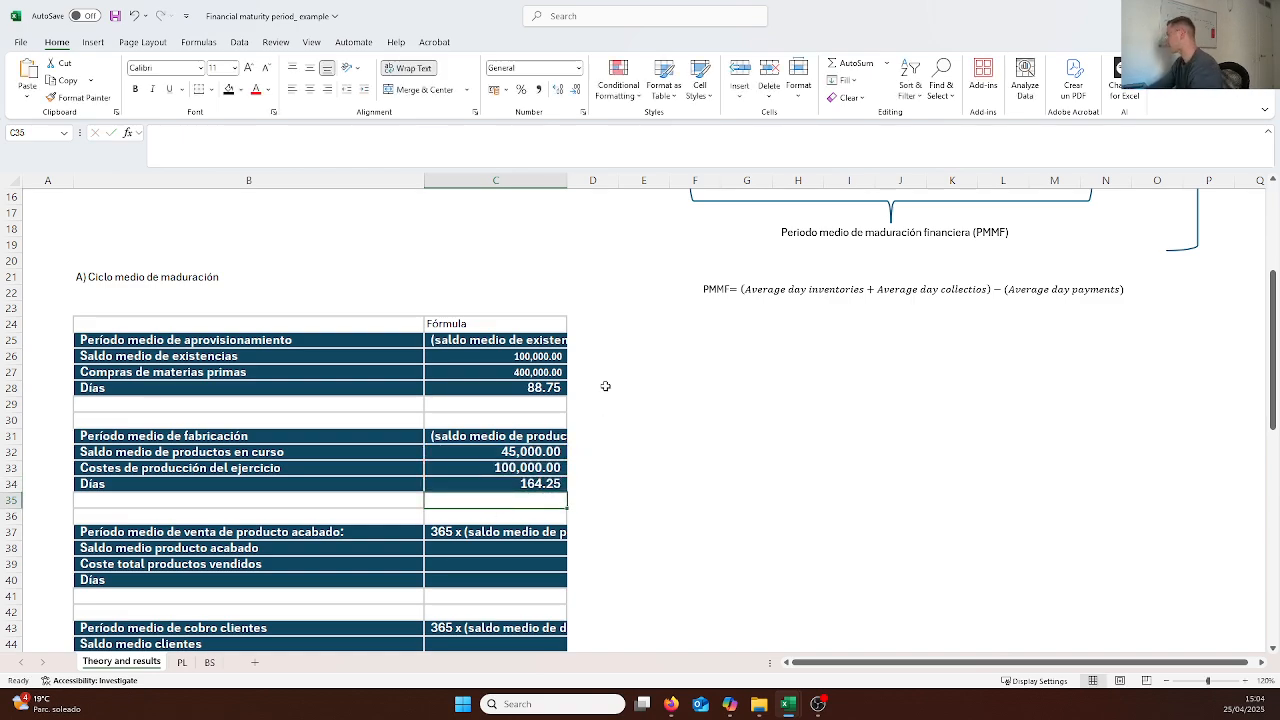
left_click(652, 488)
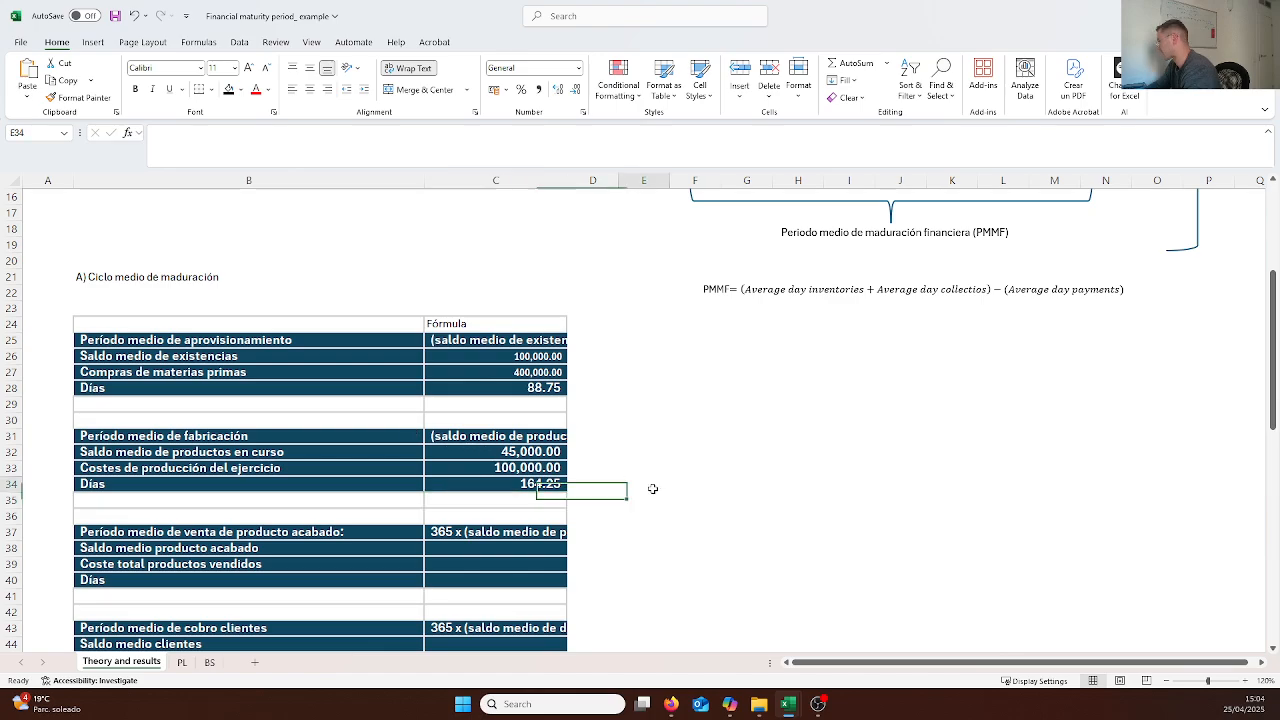
key("Left")
key("Left")
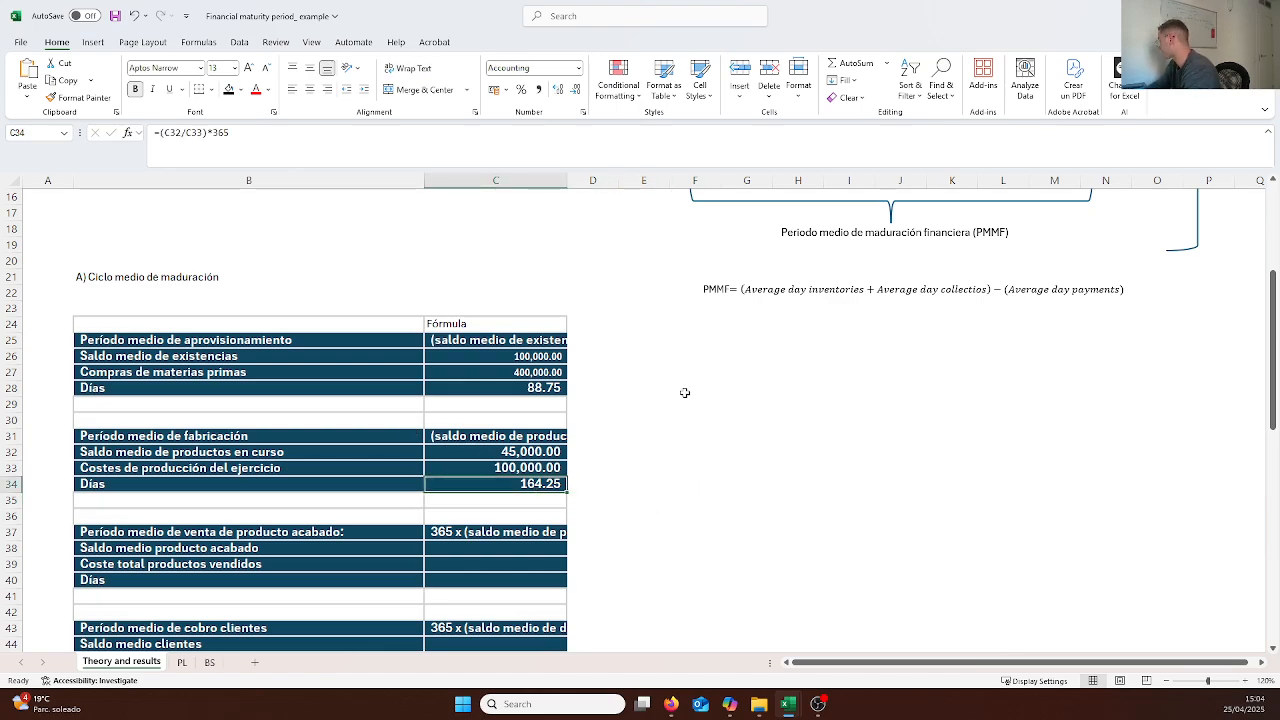
Duplicate the supply period's days text box and place the copy above the "Periodo medio de fabriación(PMF)" label
scroll(685, 393, "up", 2)
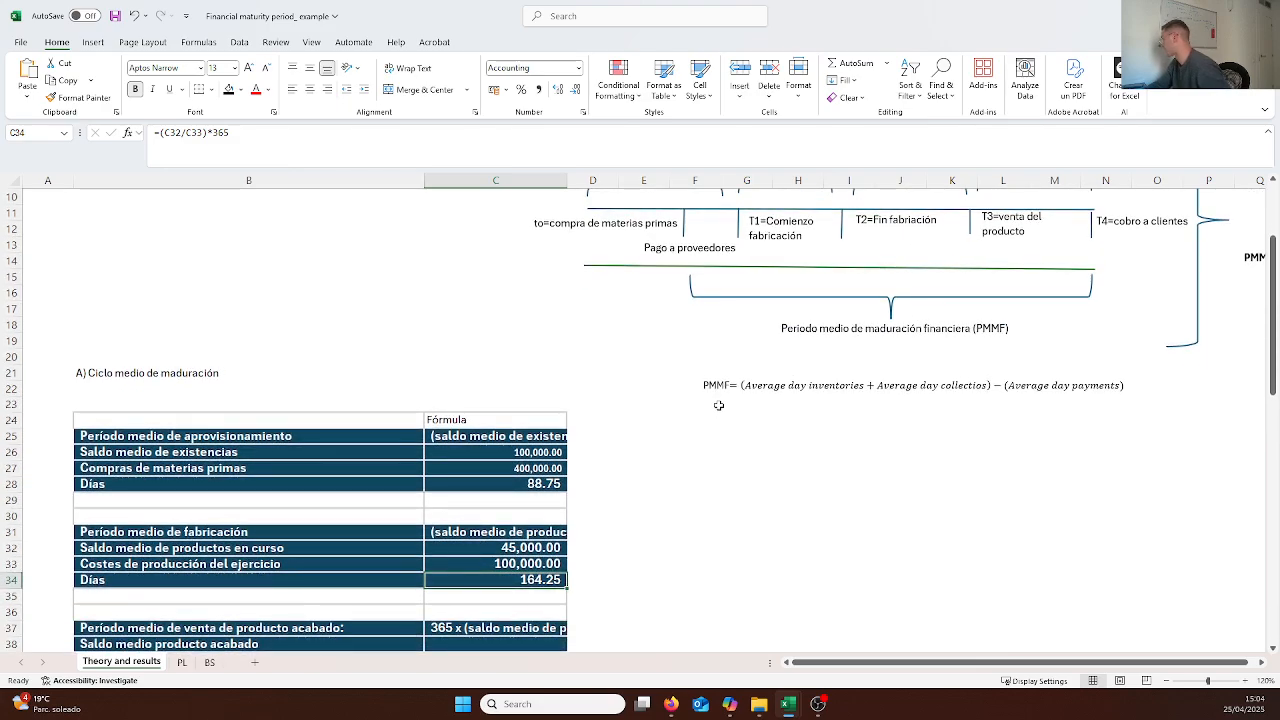
scroll(718, 405, "up", 3)
left_click(612, 234)
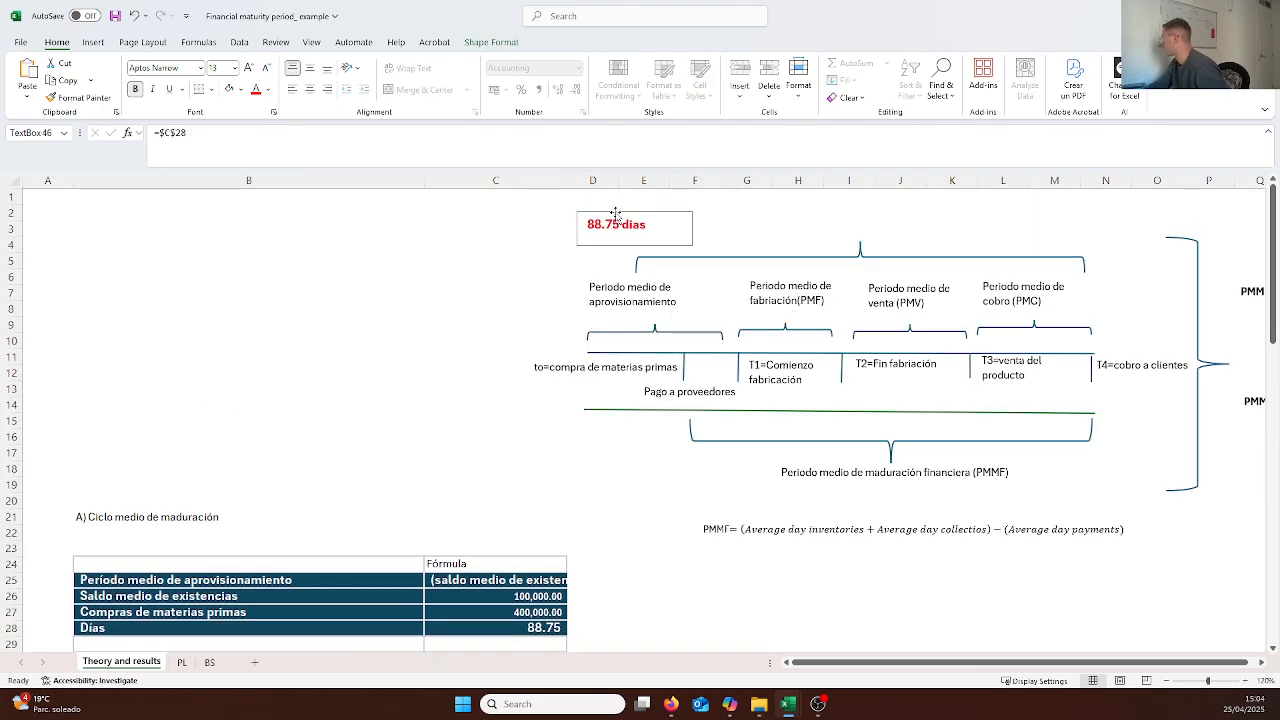
key("ctrl+c")
left_click(766, 222)
key("ctrl+v")
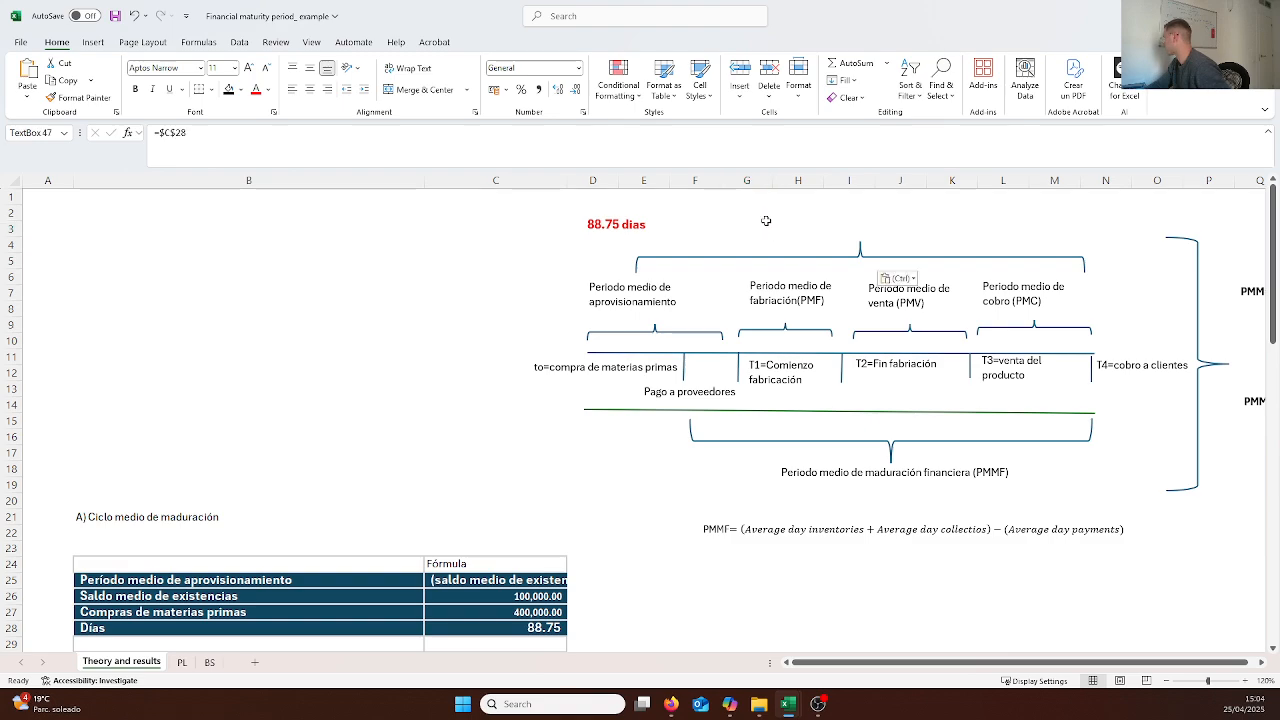
left_click_drag(772, 220, 795, 223)
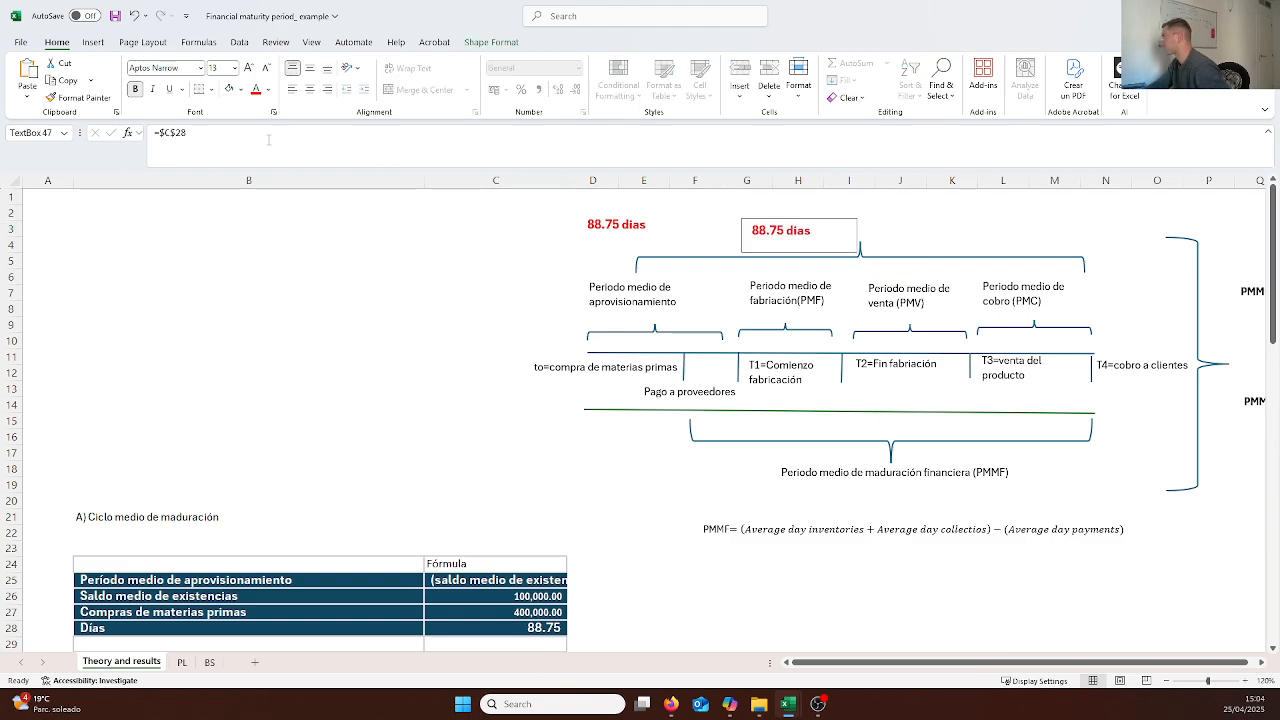
Relink the copied text box to the manufacturing period's days in cell C34
left_click_drag(268, 140, 162, 142)
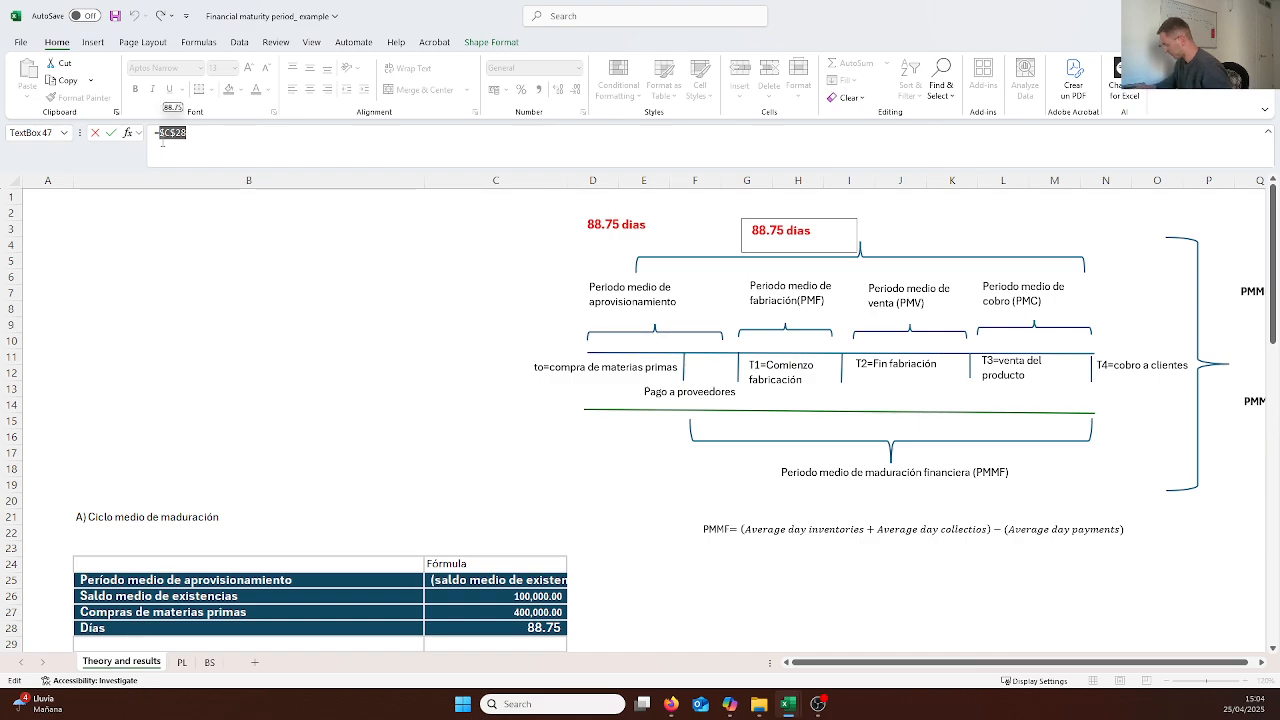
key("BackSpace")
scroll(466, 440, "down", 3)
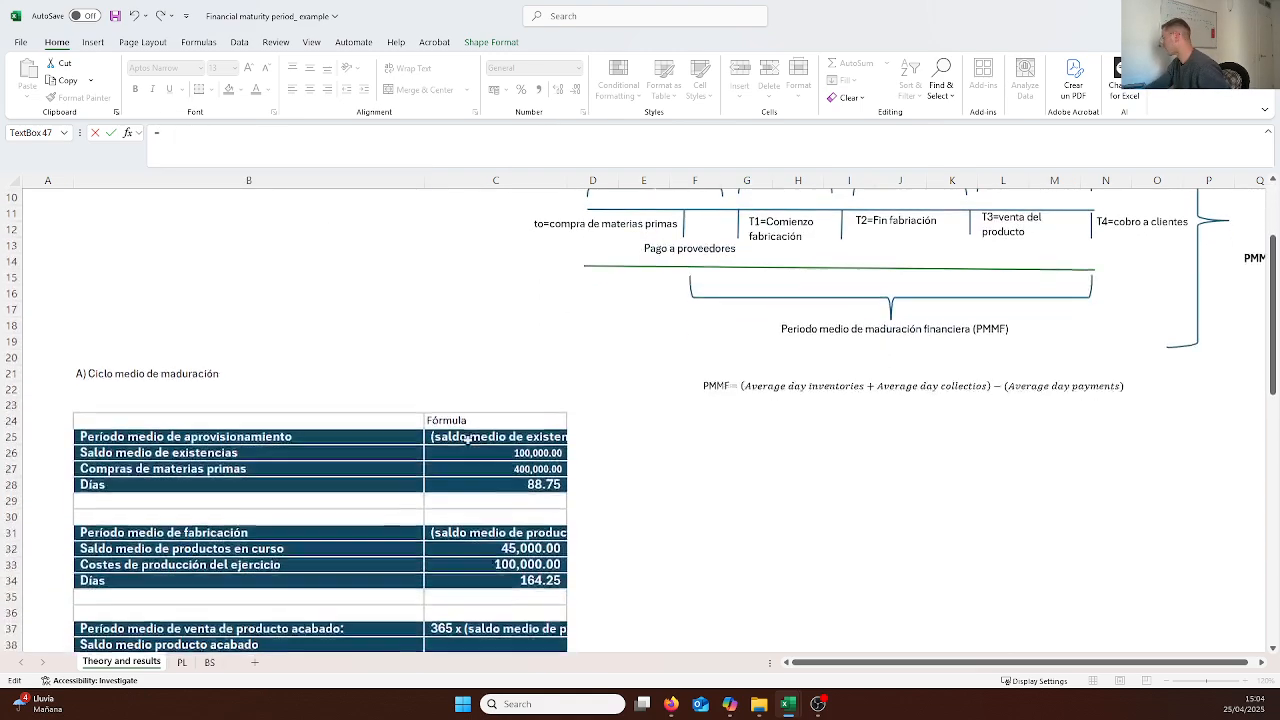
left_click(515, 580)
key("Return")
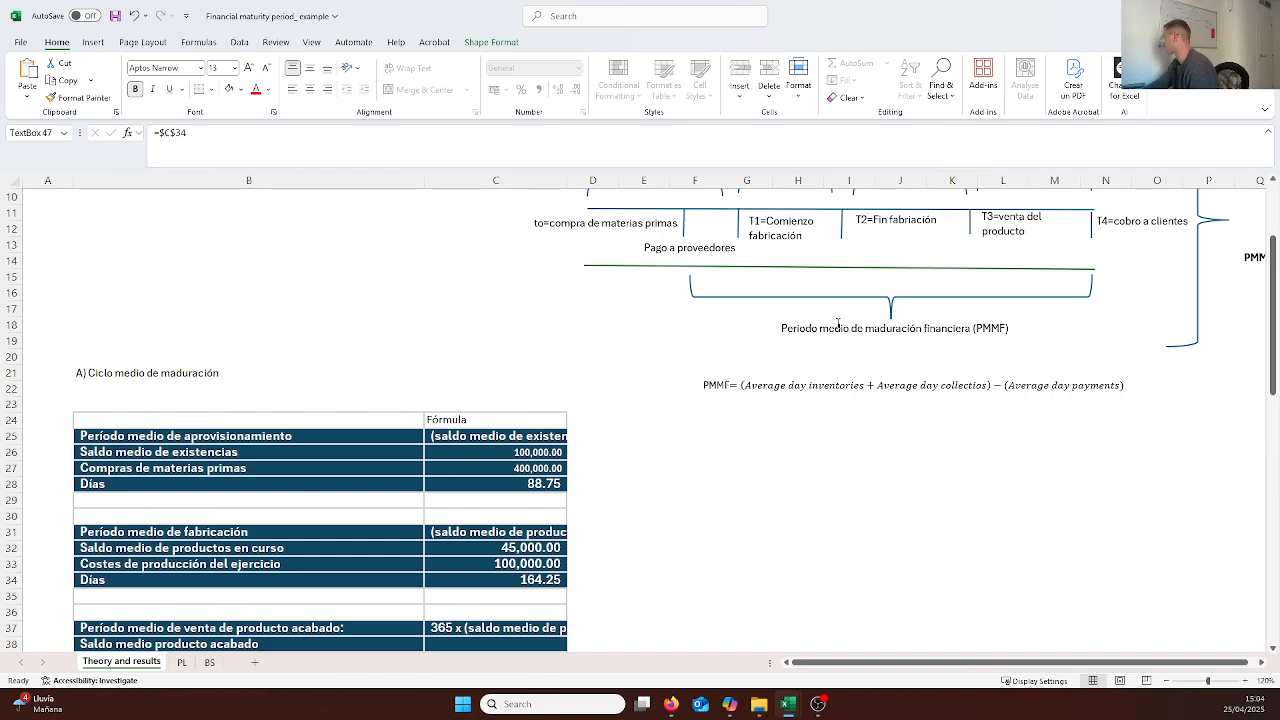
Set the manufacturing days text box's font color to red and add "dias" after its value
scroll(838, 322, "up", 3)
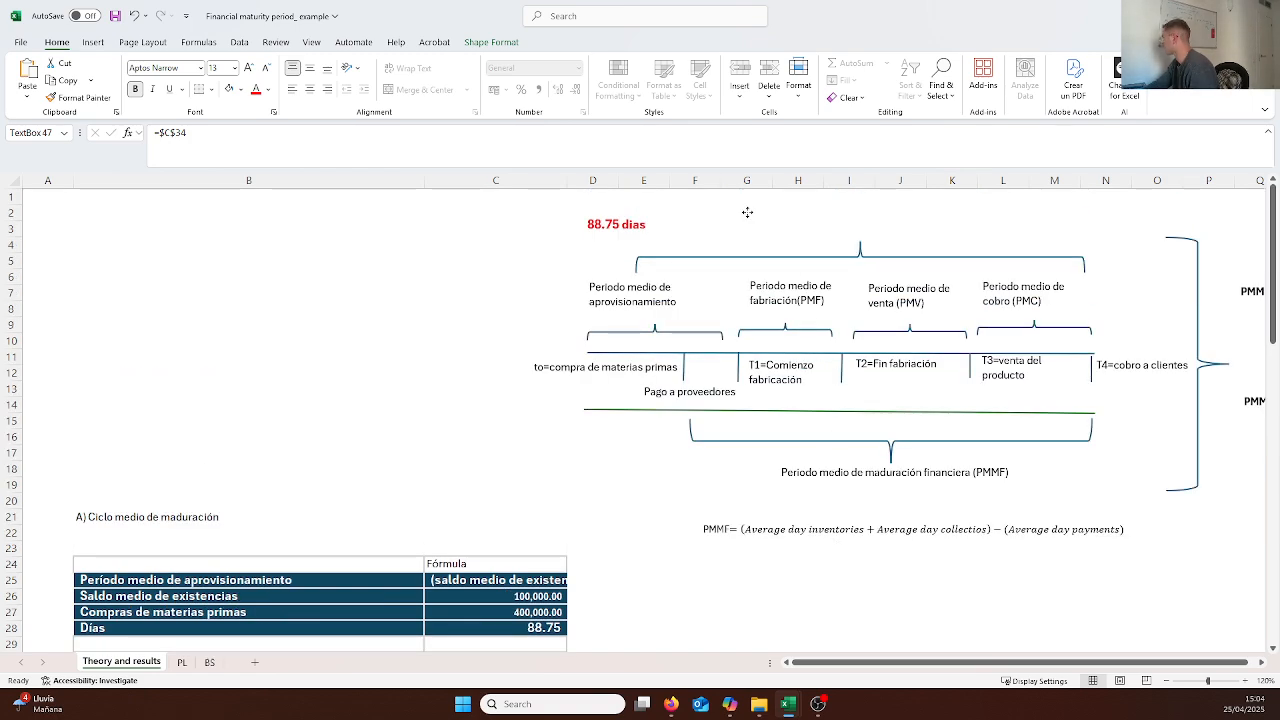
left_click(802, 223)
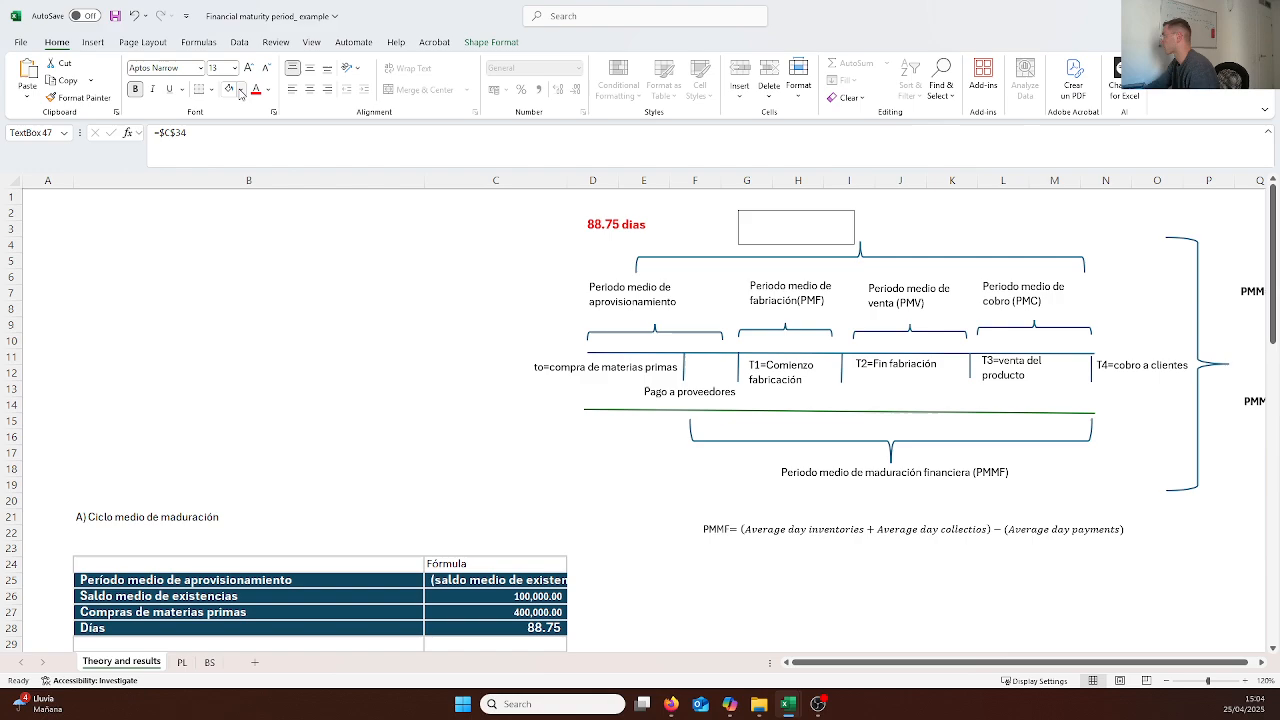
left_click(1018, 651)
left_click(793, 227)
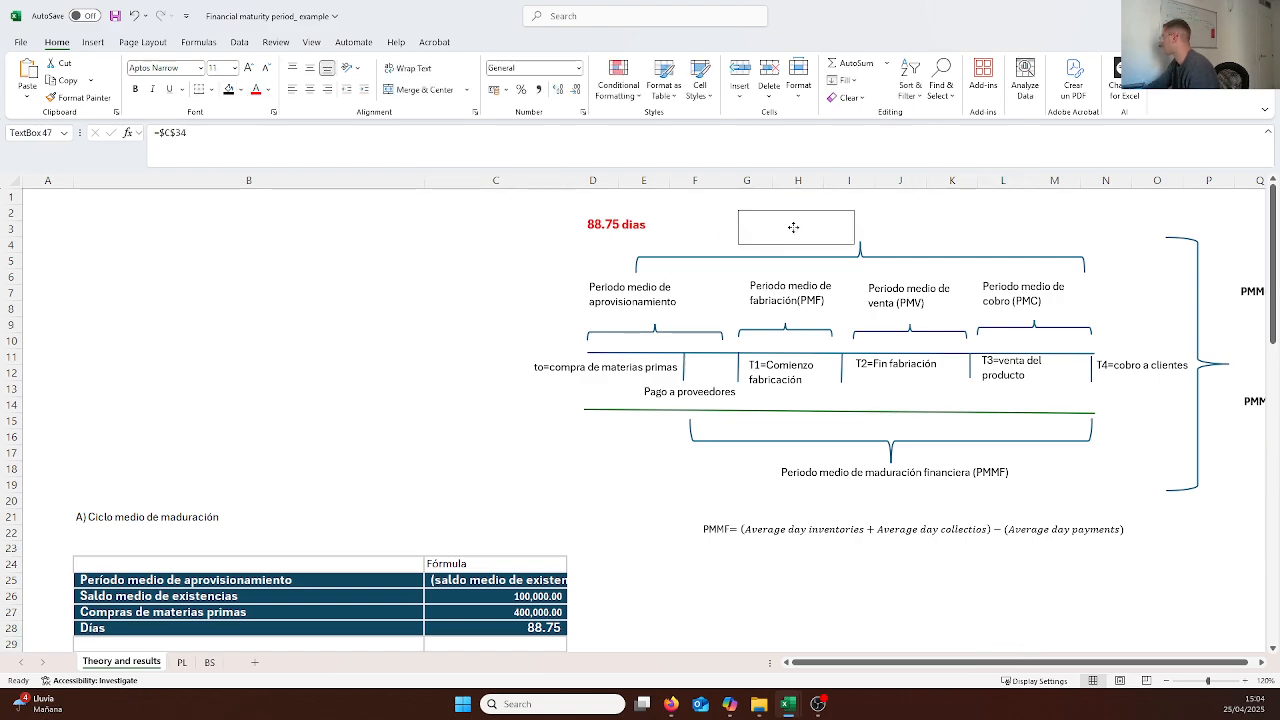
left_click(255, 89)
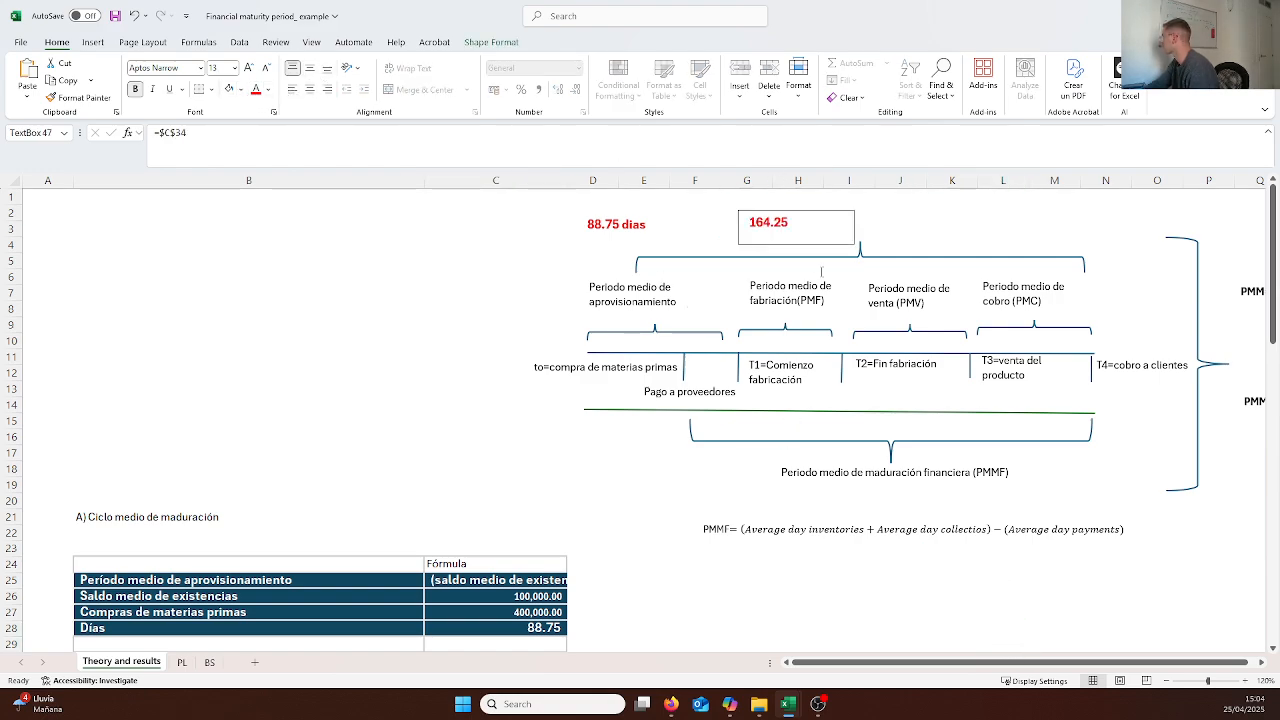
left_click(796, 222)
type("dias")
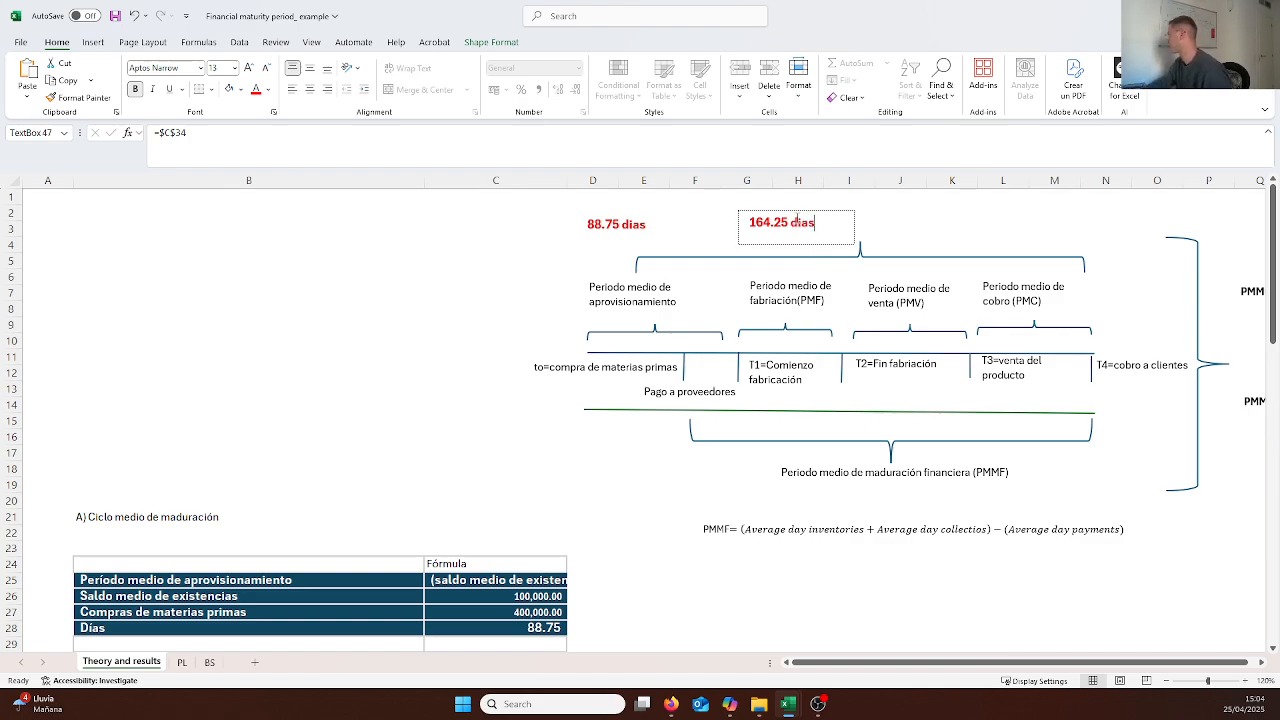
left_click(873, 214)
Link the "Saldo medio producto acabado" cell C38 to the final inventories balance in BS!B15
left_click(862, 529)
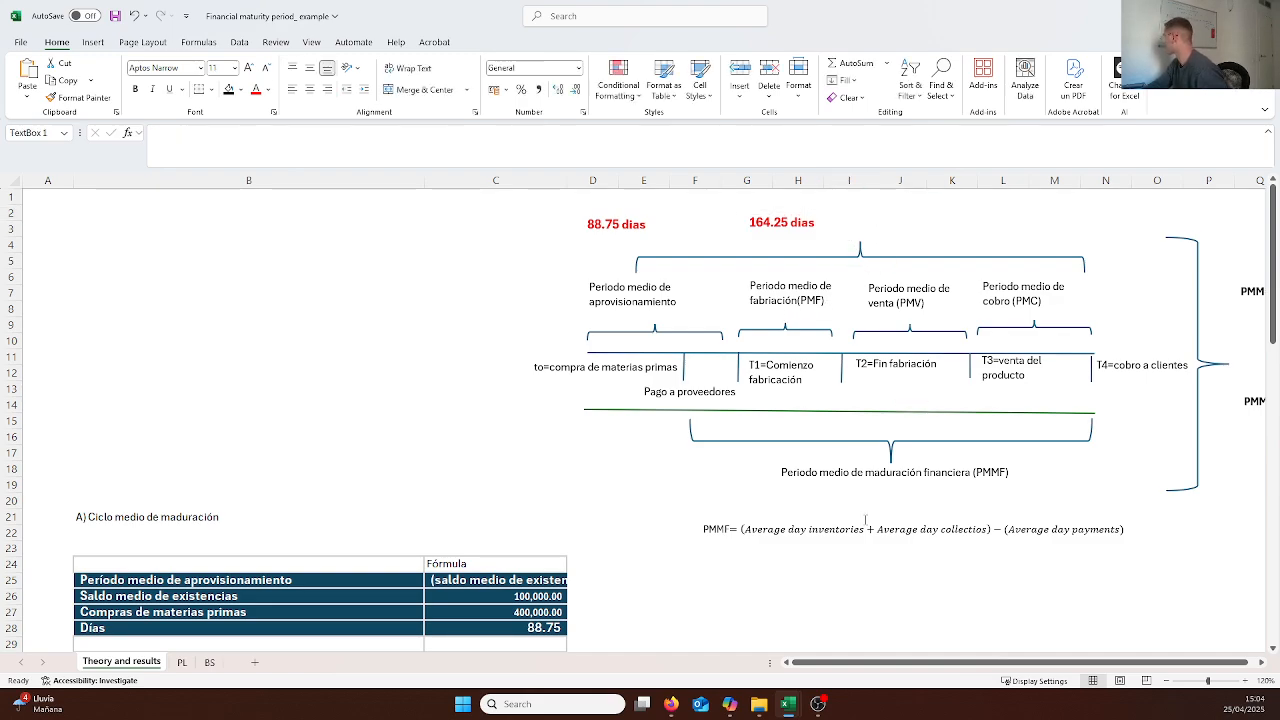
scroll(583, 429, "down", 4)
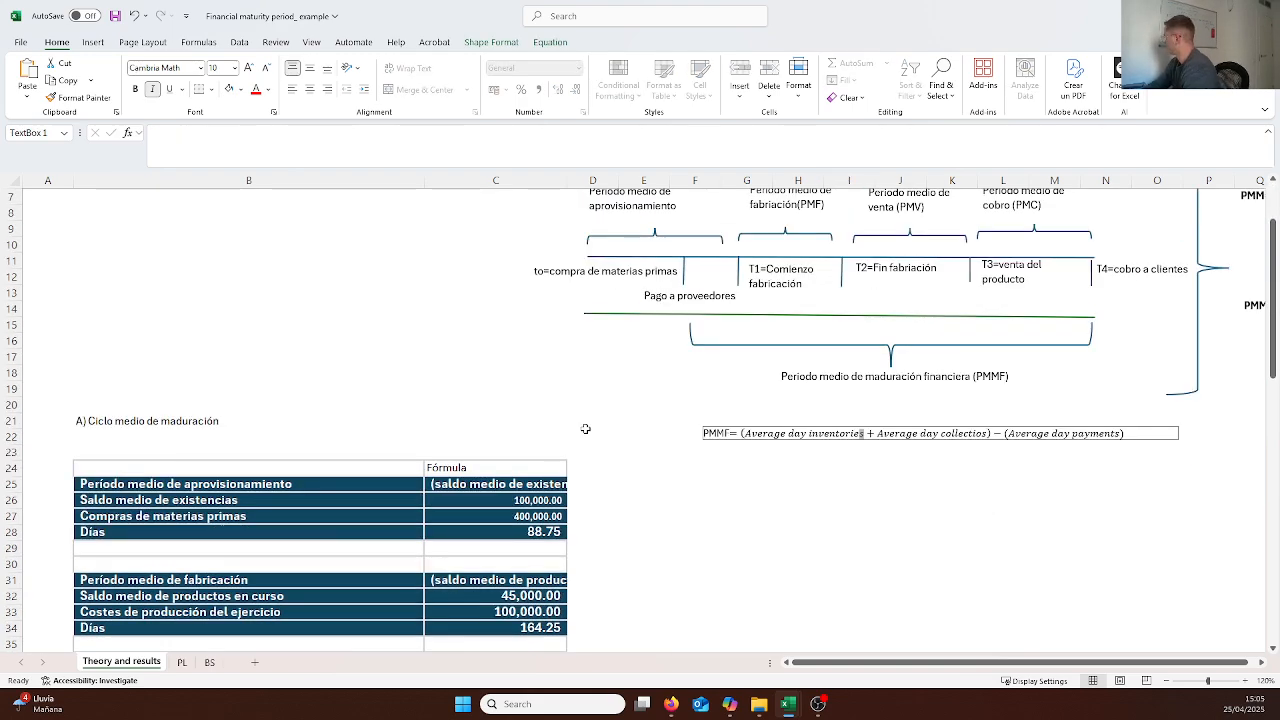
scroll(577, 363, "down", 2)
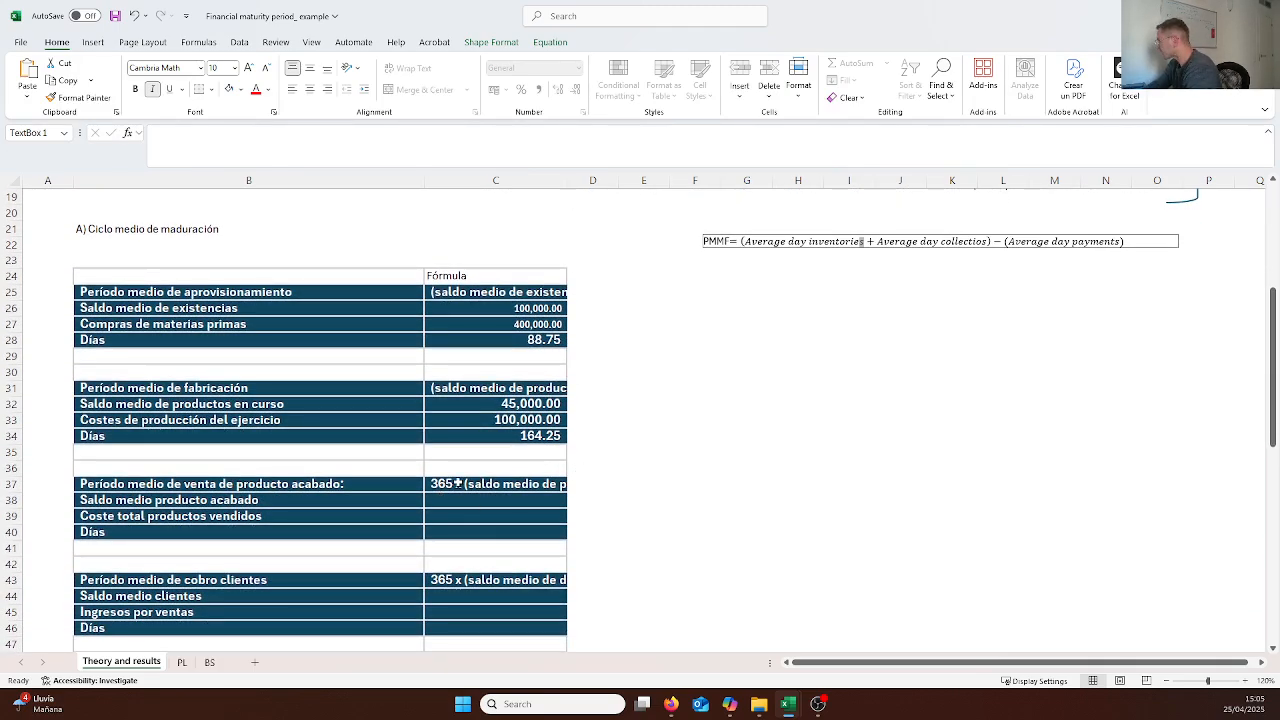
scroll(296, 490, "down", 1)
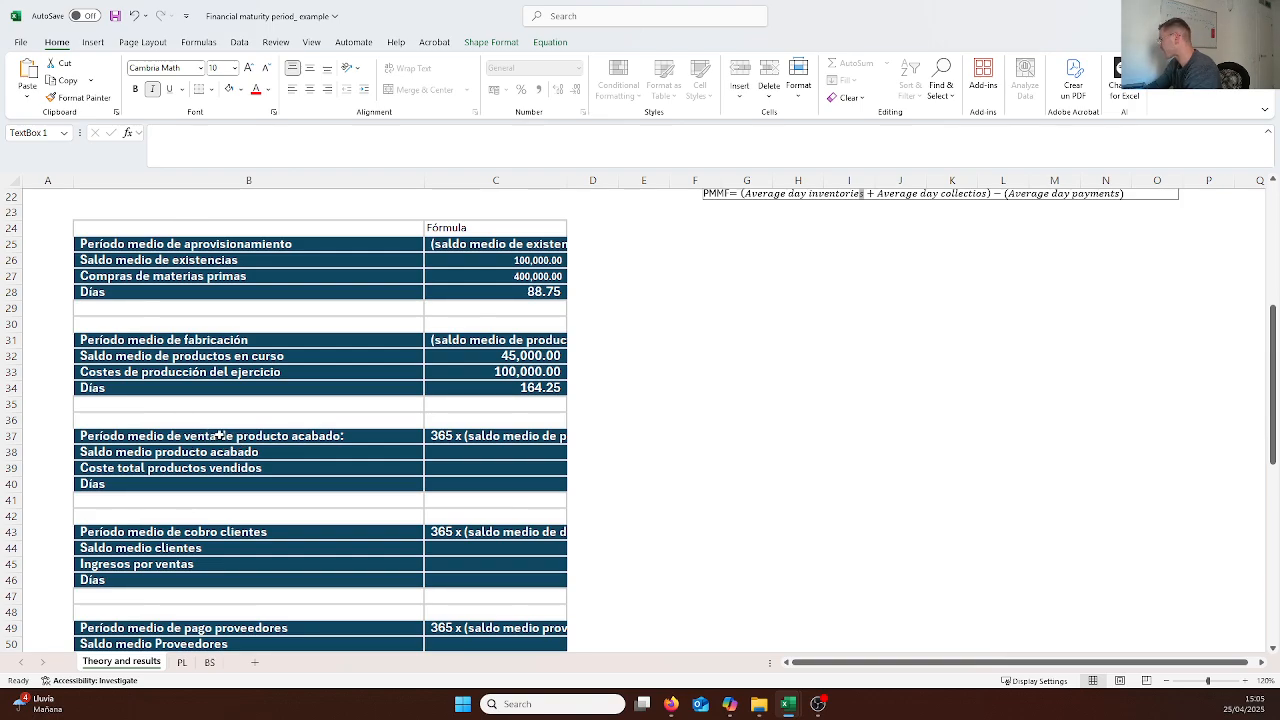
left_click(676, 466)
left_click(439, 454)
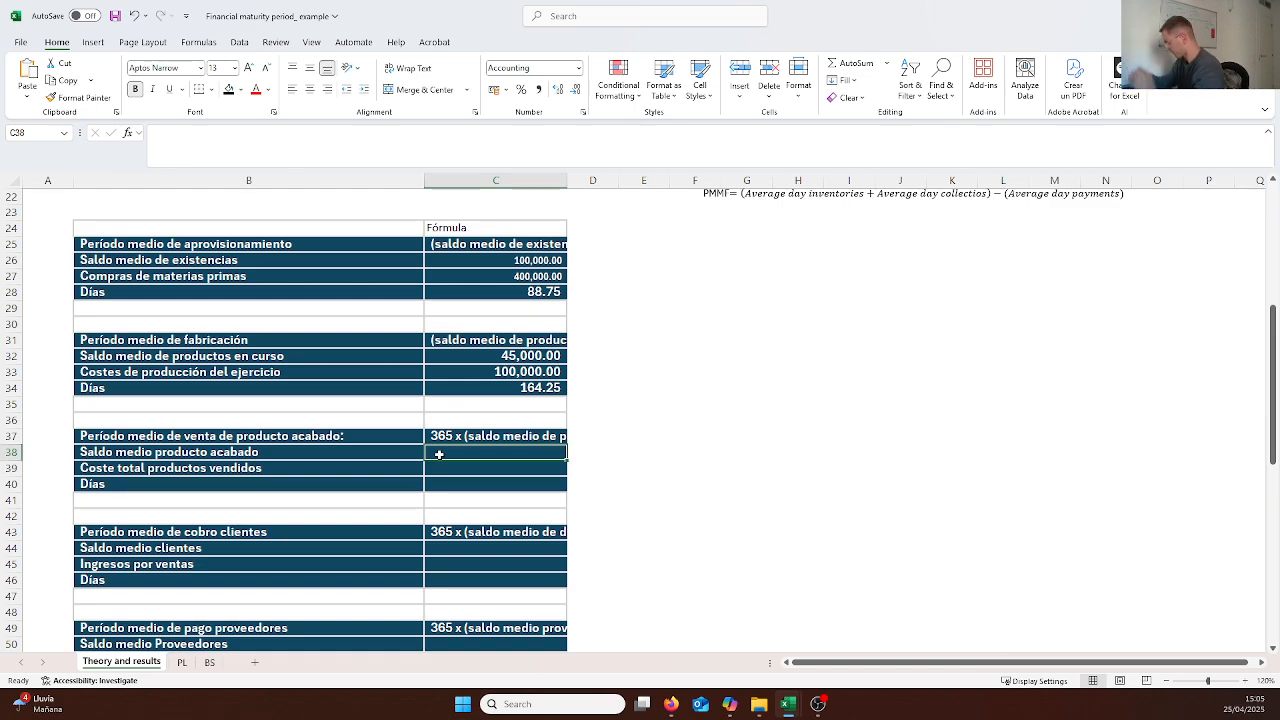
type("=")
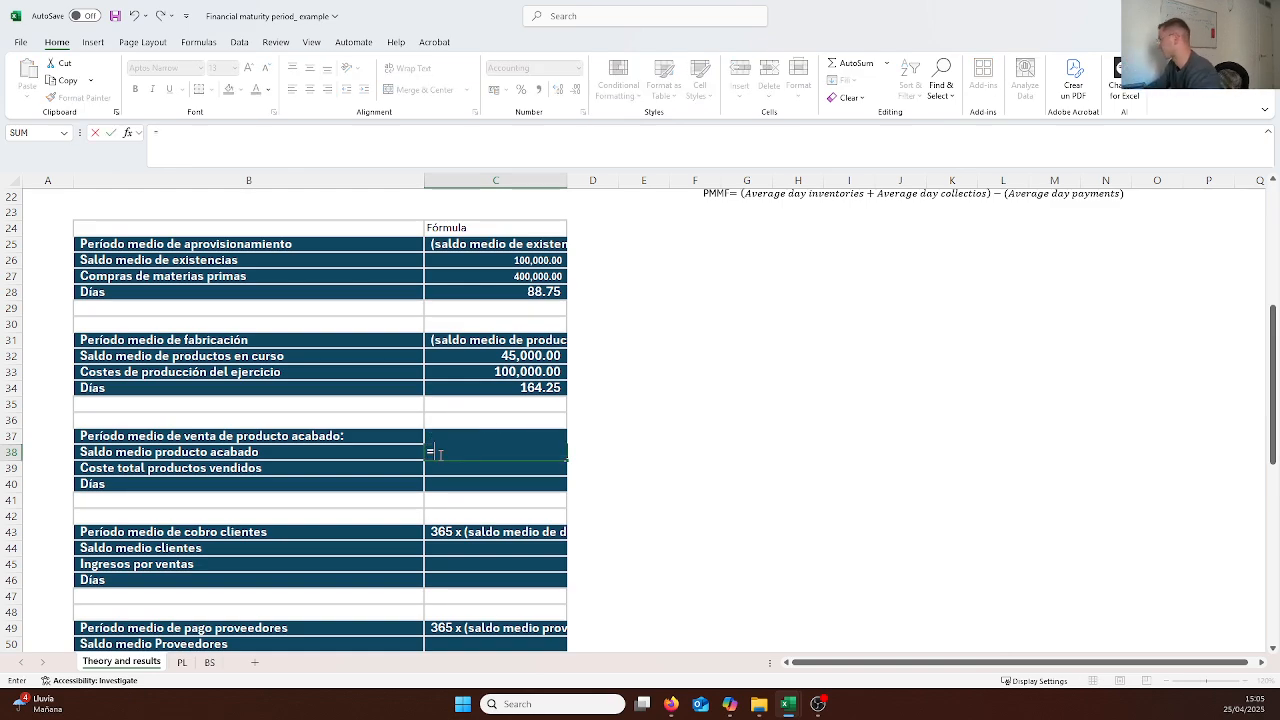
left_click(210, 663)
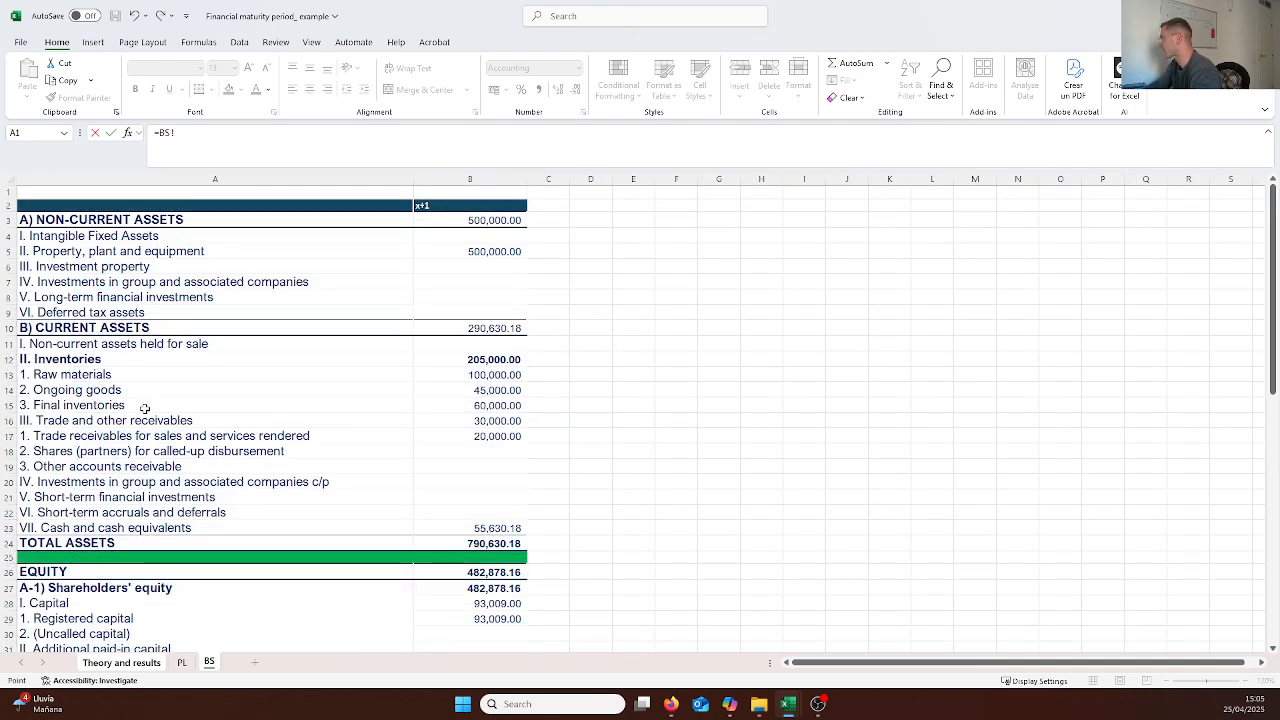
left_click(462, 405)
key("Return")
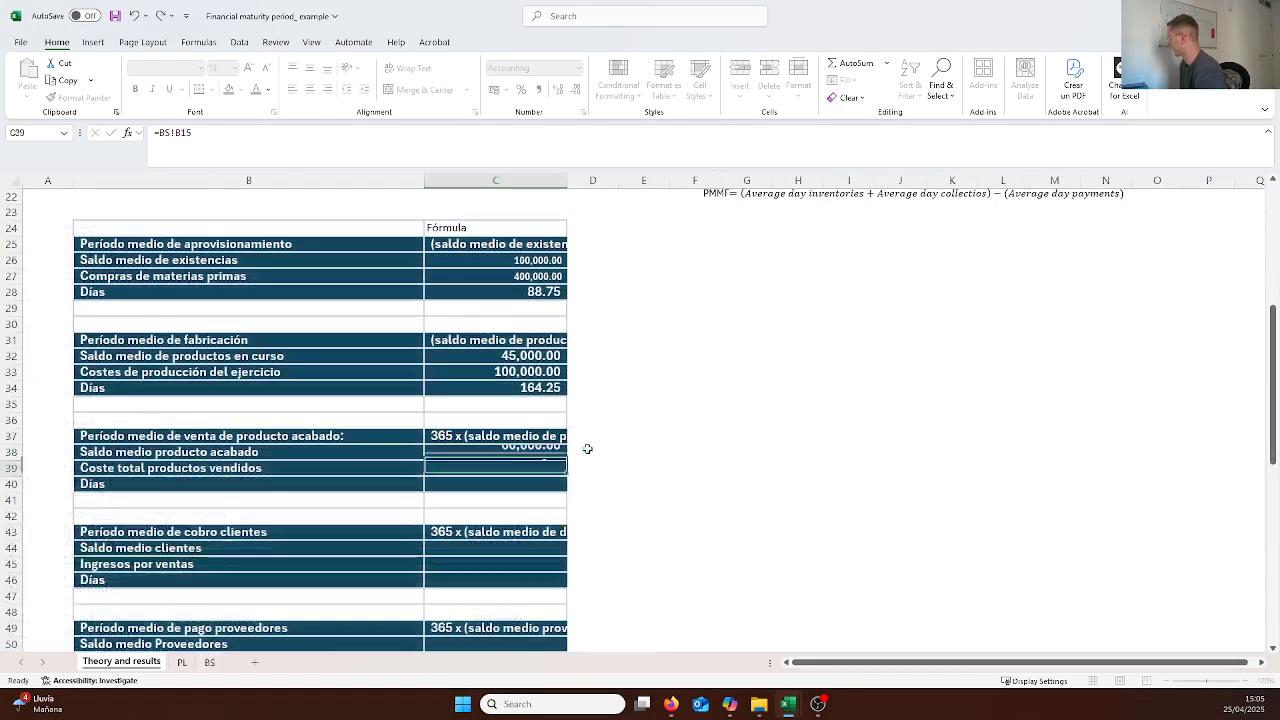
Fill "Coste total productos vendidos" in C39 with the sign-reversed finished products cost, =-PL!B9
type("=-")
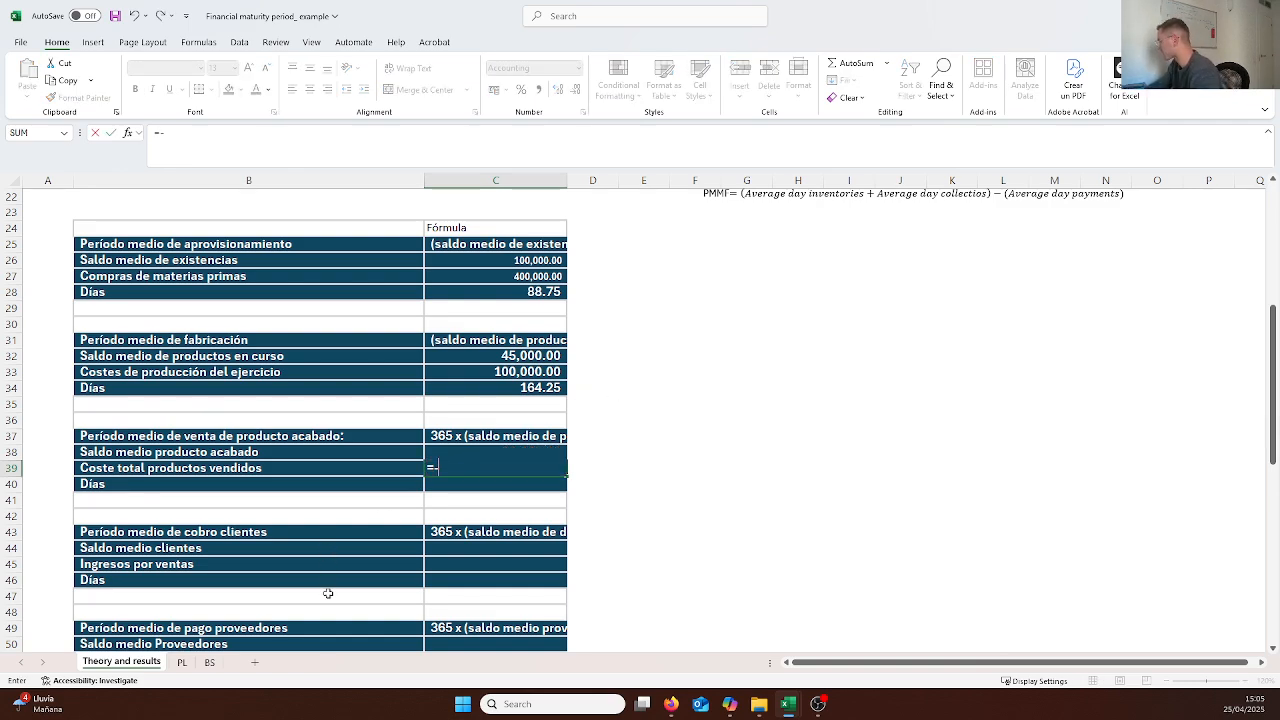
left_click(181, 665)
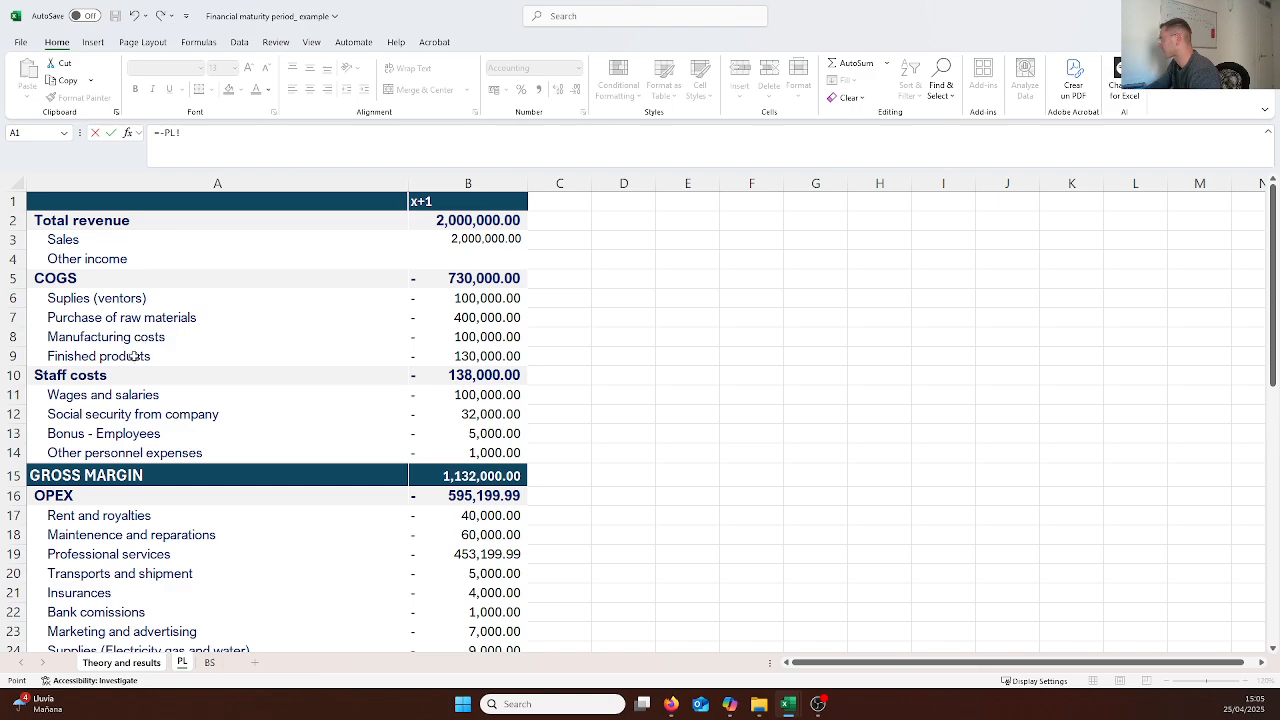
left_click(447, 357)
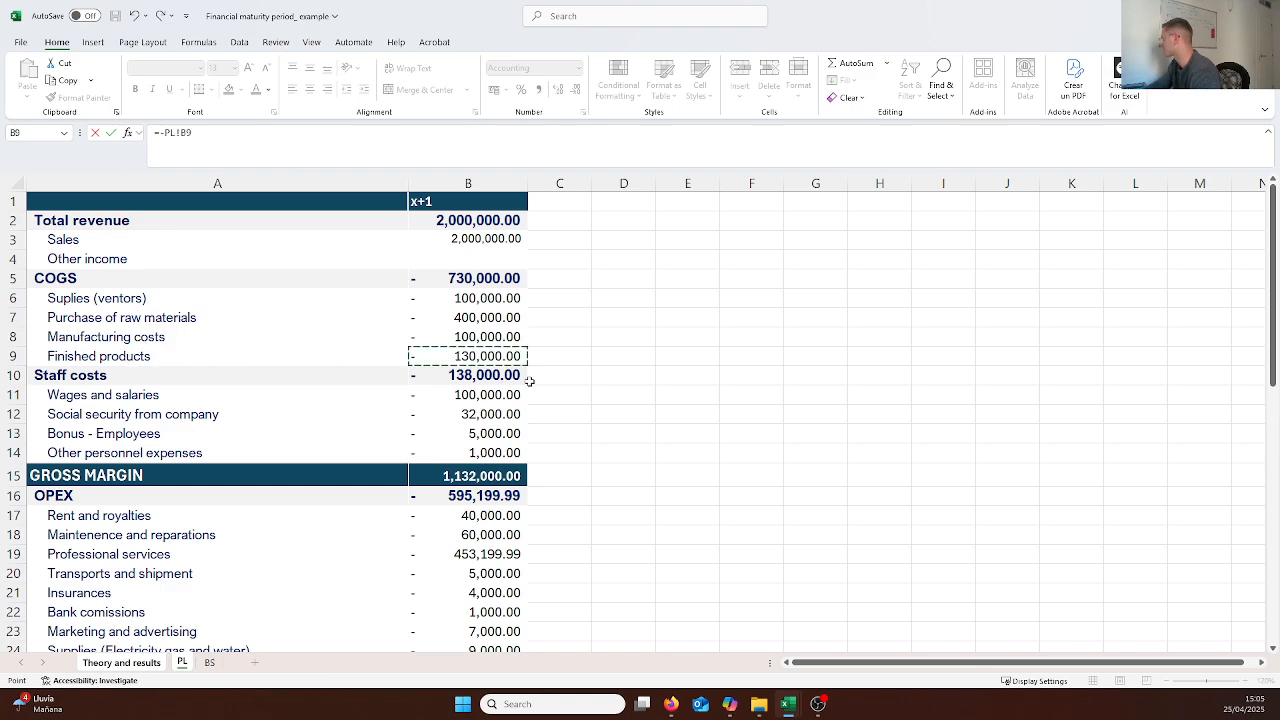
key("Return")
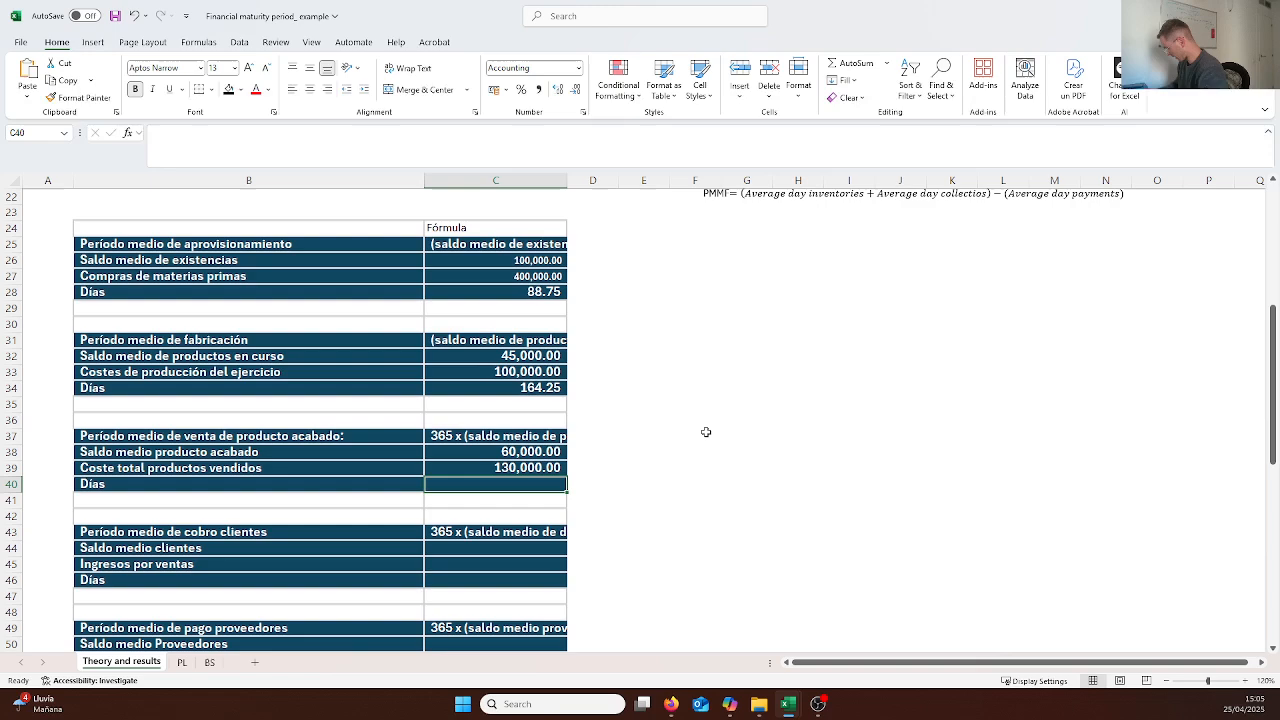
Calculate the finished product sales period's "Días" in C40 with the formula =(C38/C39)*365
type("=(")
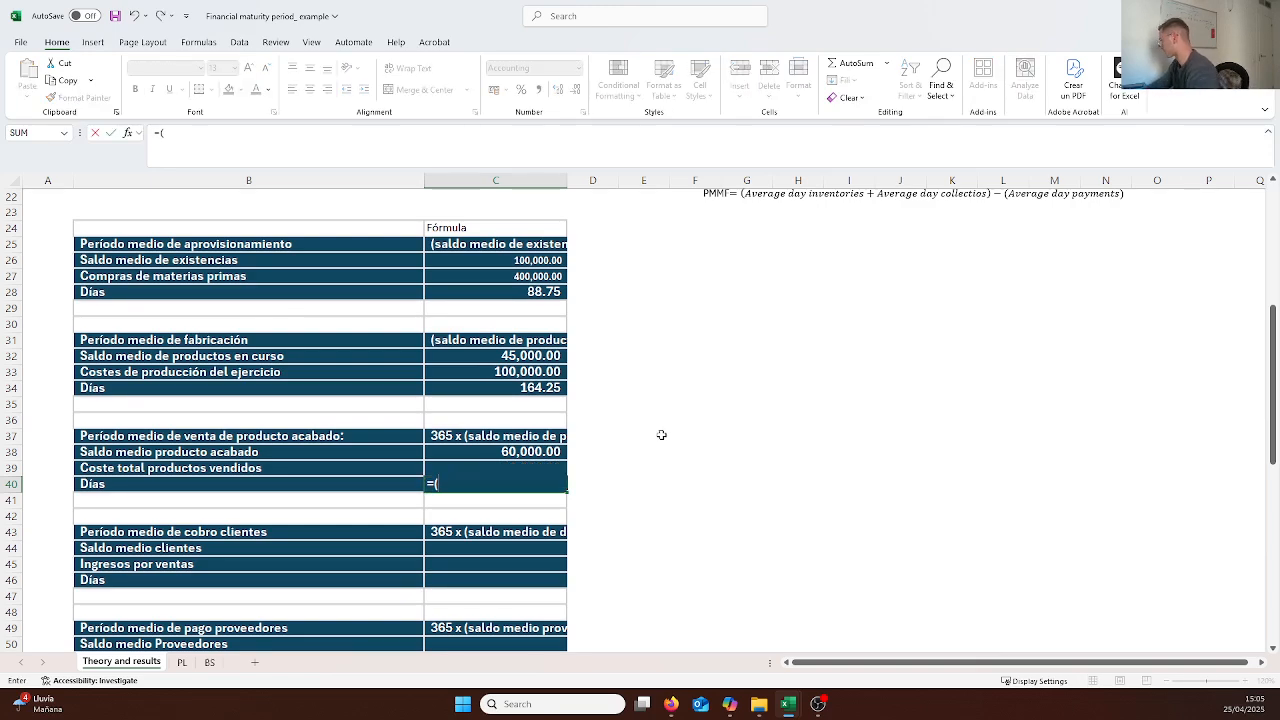
left_click(506, 451)
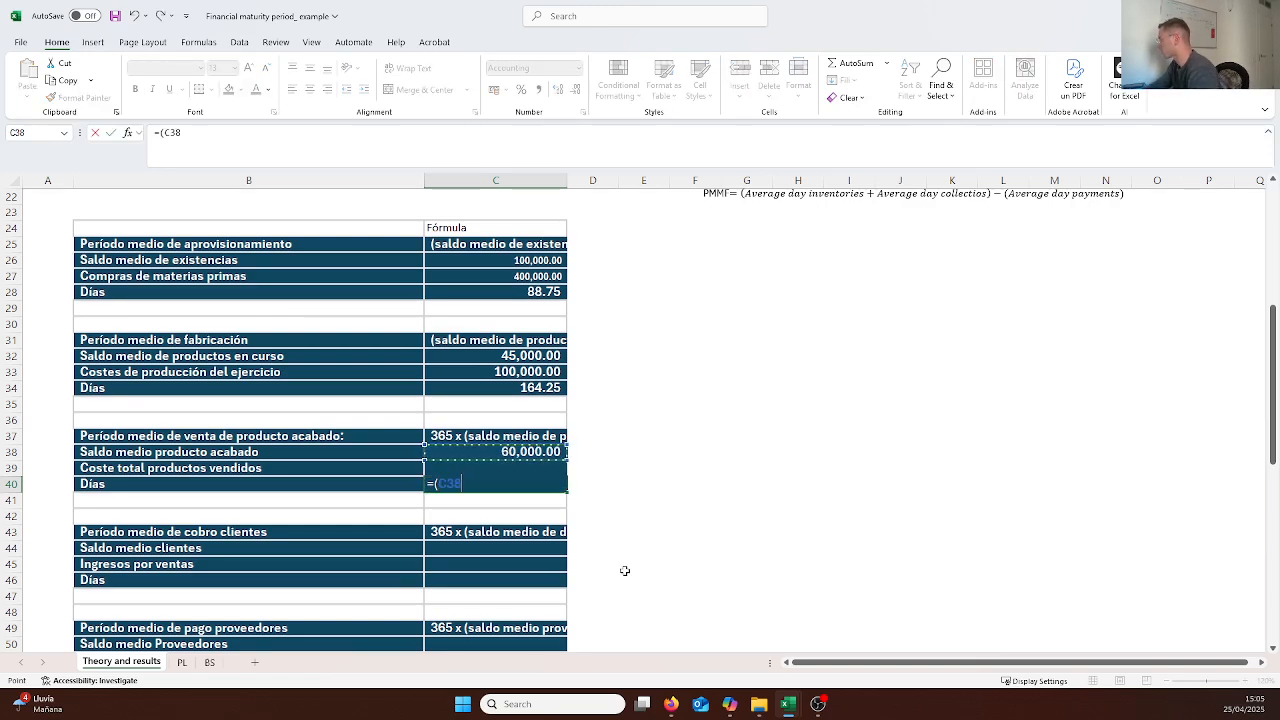
type("/")
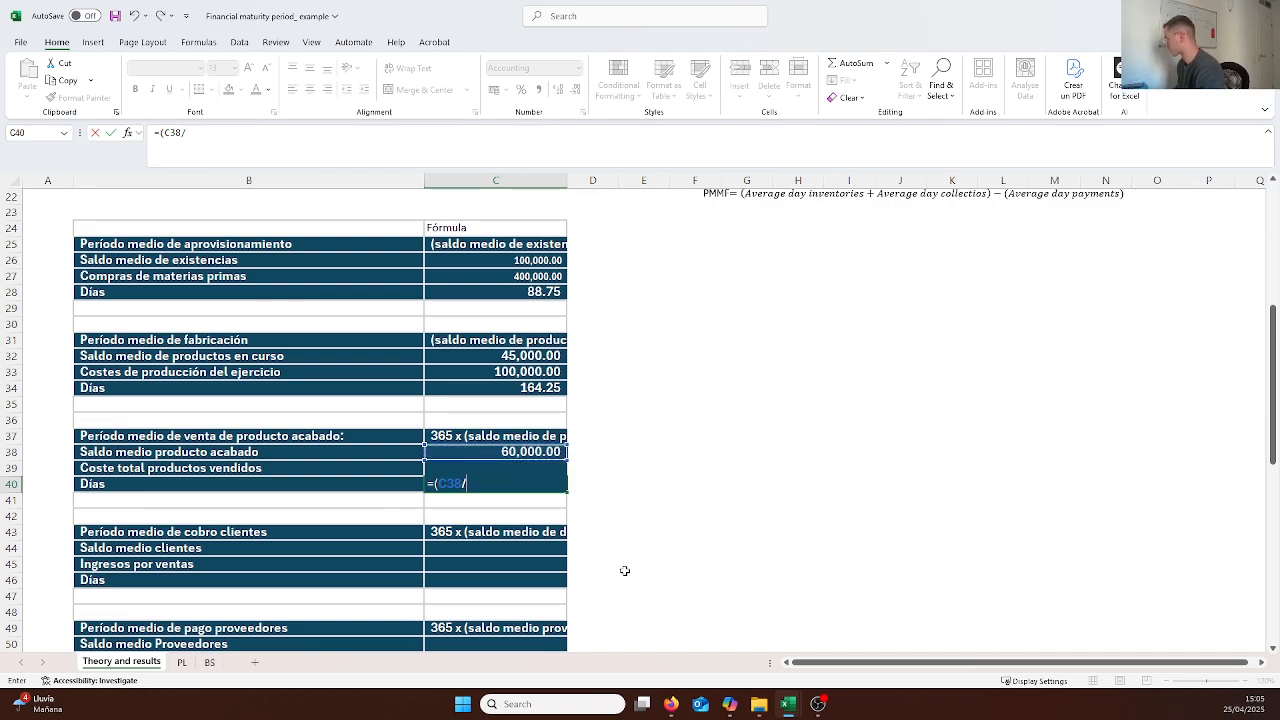
type("c")
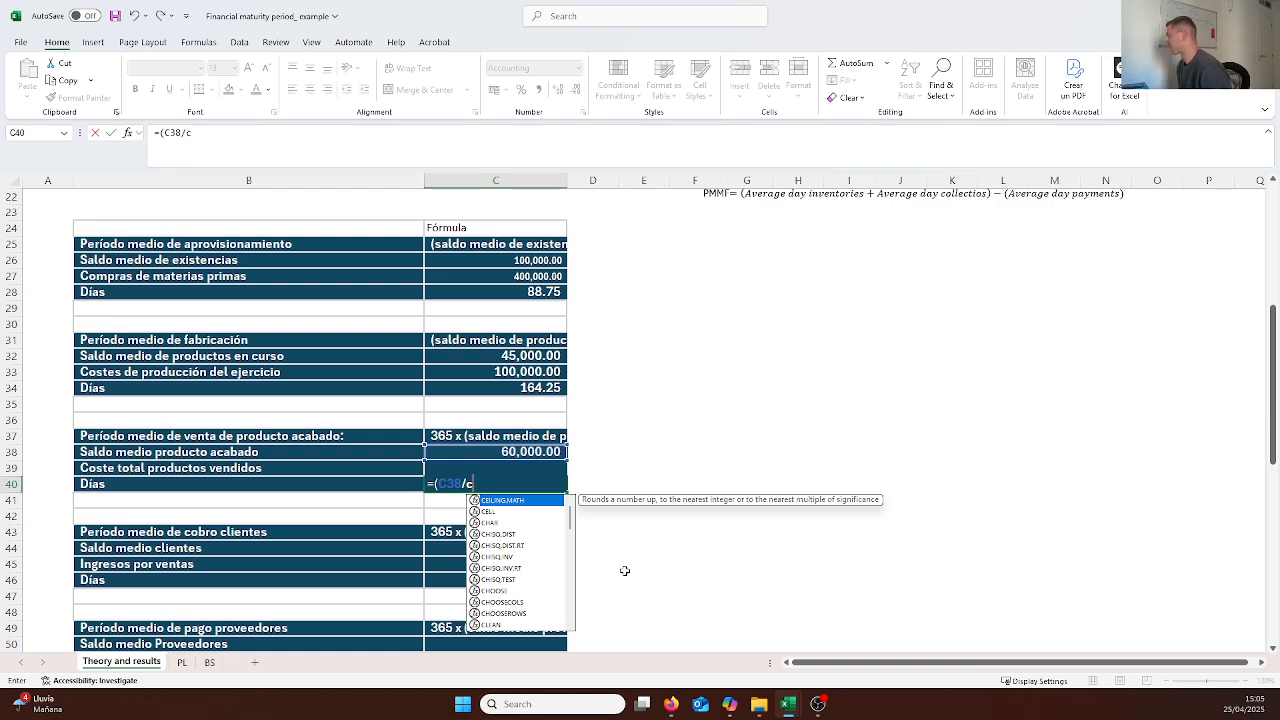
type("39")
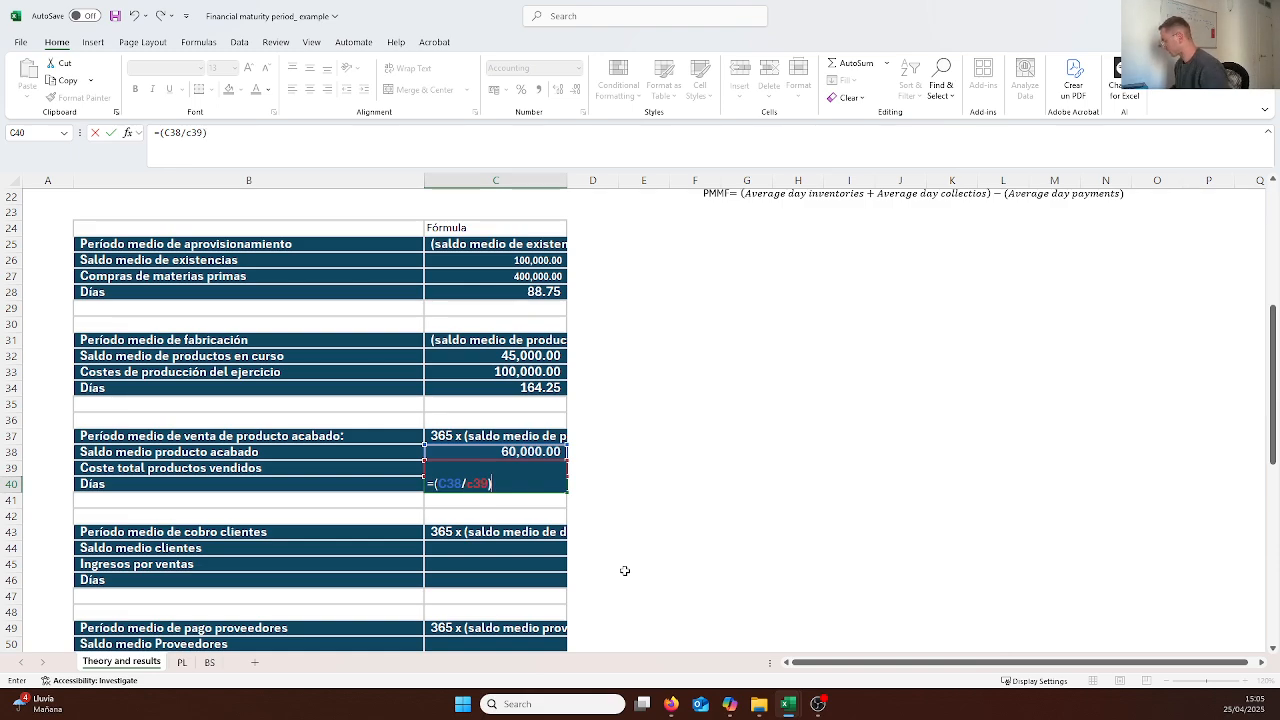
type(")*365")
key("Return")
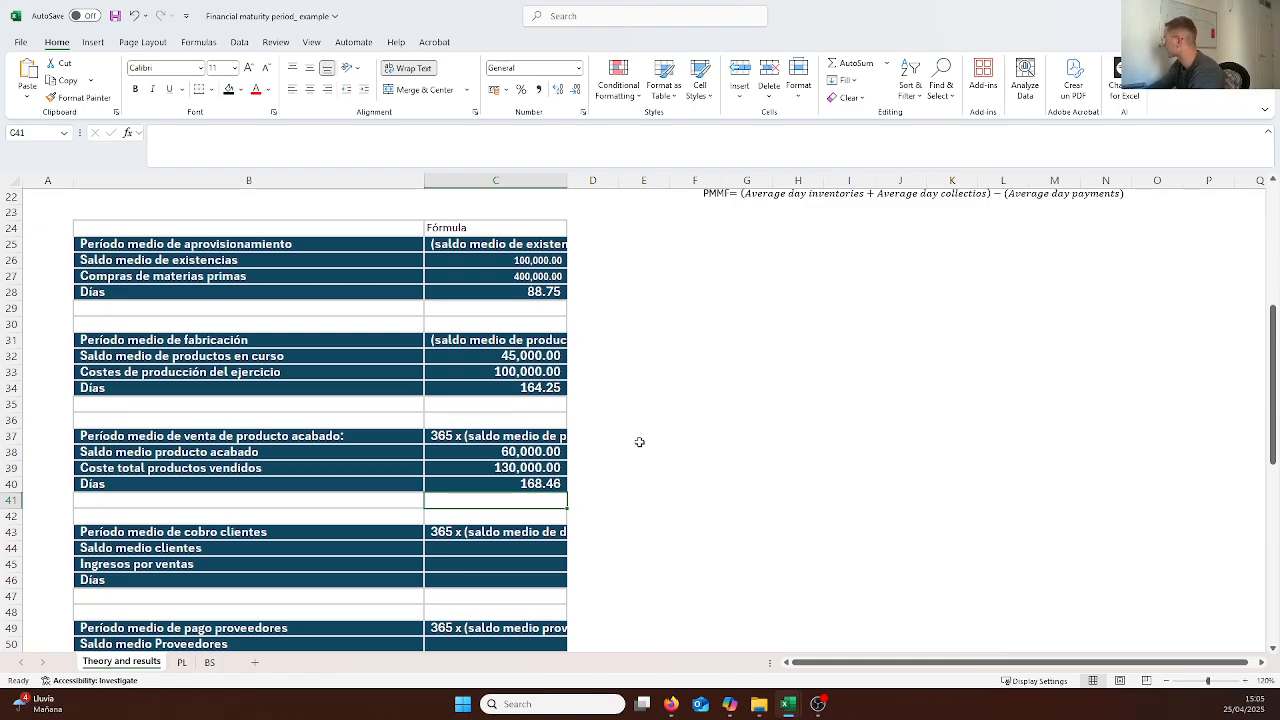
Copy the manufacturing days text box and place the duplicate above "Periodo medio de venta (PMV)" in the timeline diagram
scroll(639, 442, "up", 1)
left_click(548, 532)
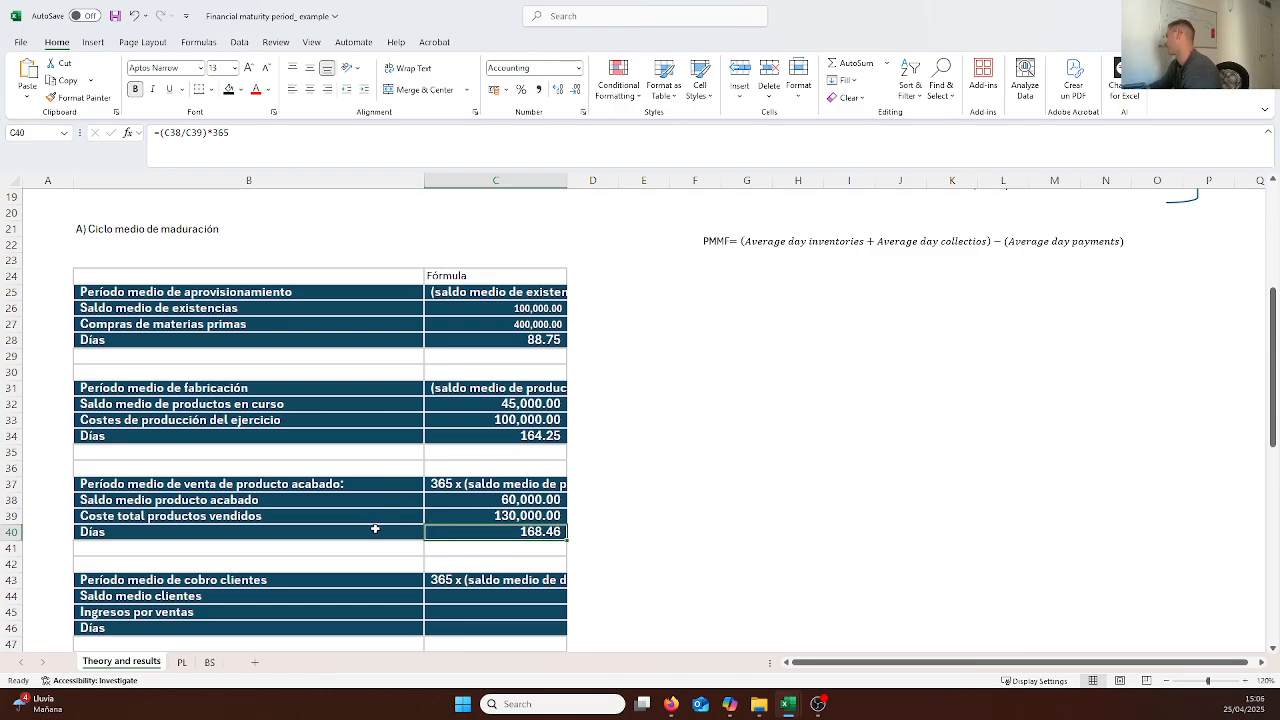
scroll(580, 471, "up", 1)
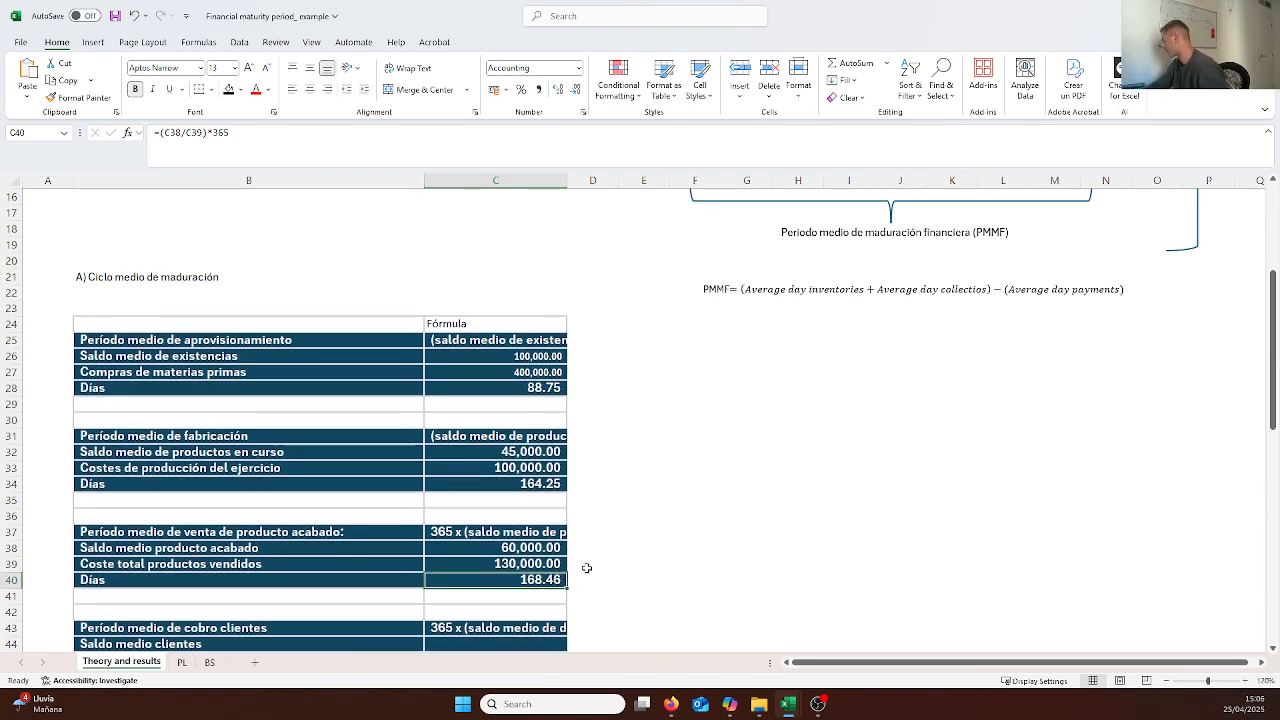
scroll(673, 478, "up", 5)
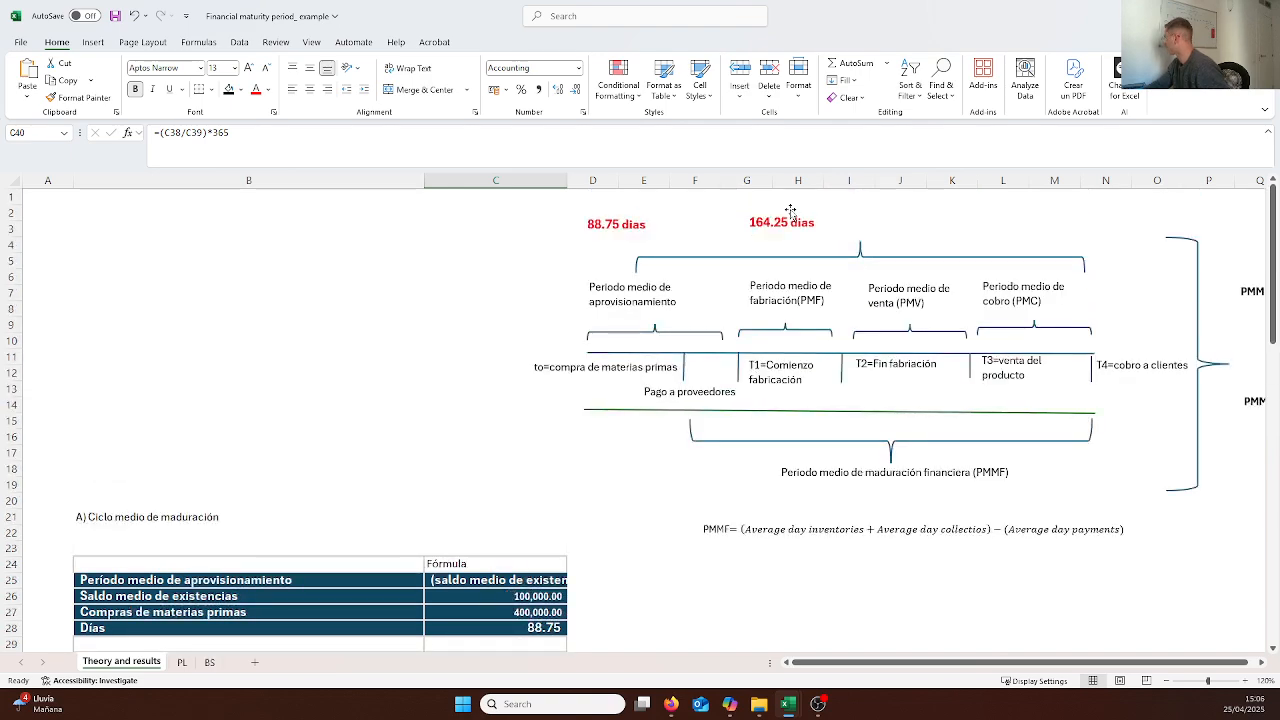
left_click(790, 212)
left_click_drag(790, 212, 937, 216)
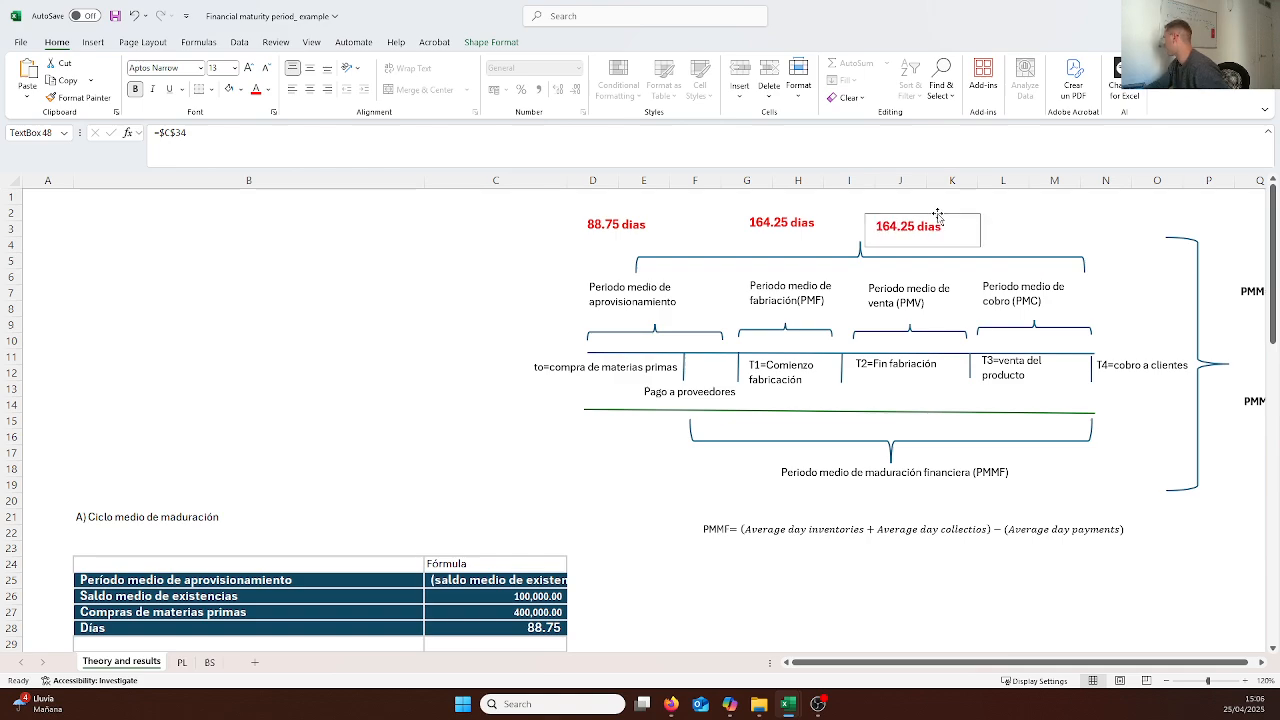
Relink the duplicated text box above the sales period to the days in cell C40
left_click(937, 225)
left_click_drag(234, 136, 160, 132)
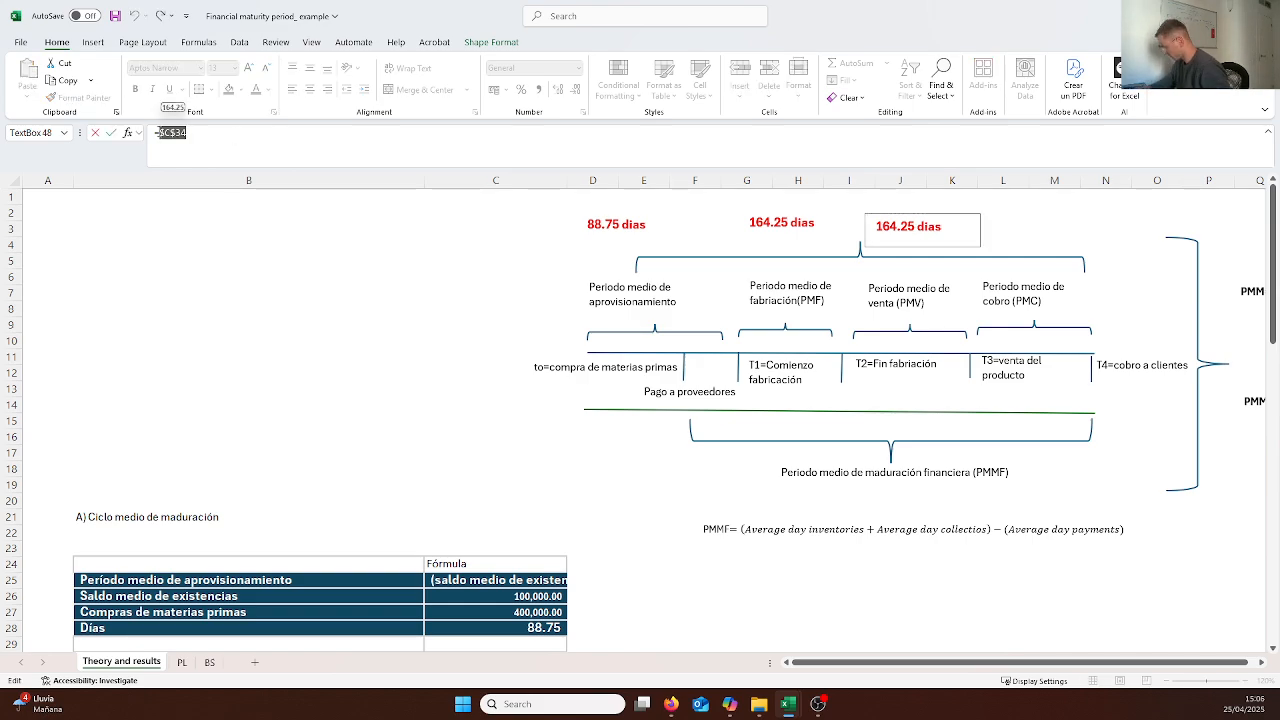
key("BackSpace")
scroll(371, 482, "down", 7)
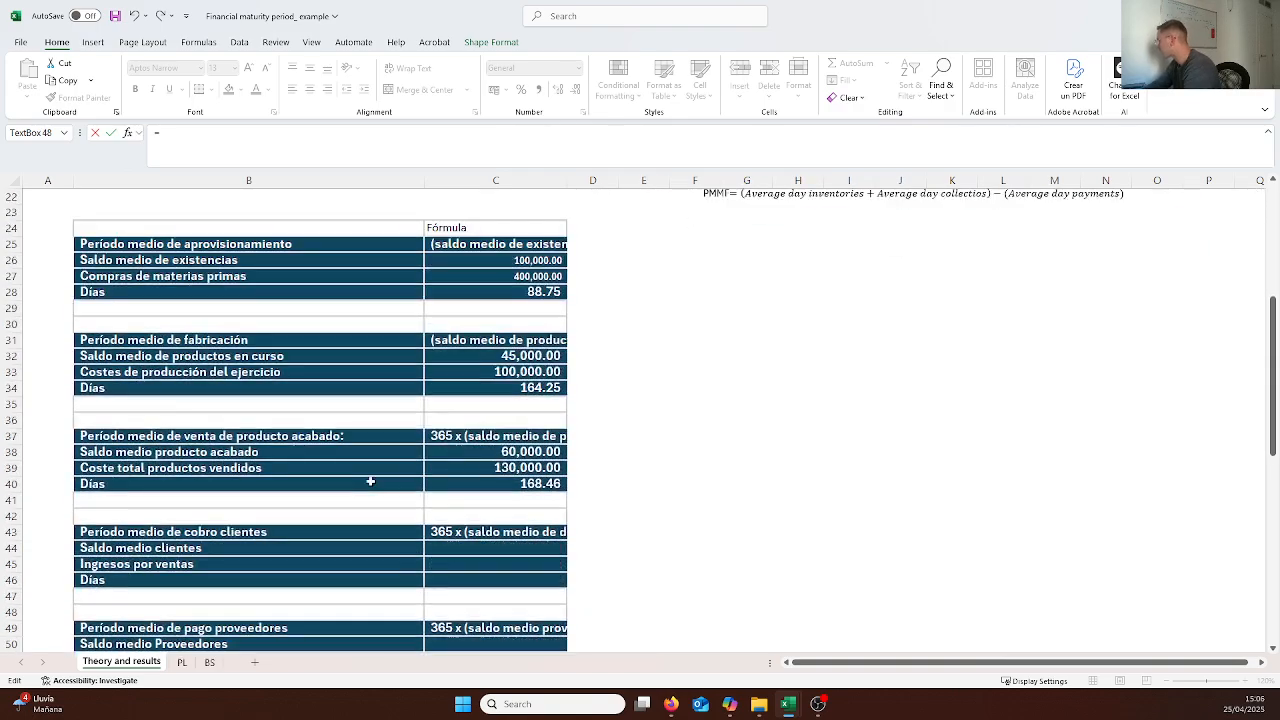
left_click(510, 485)
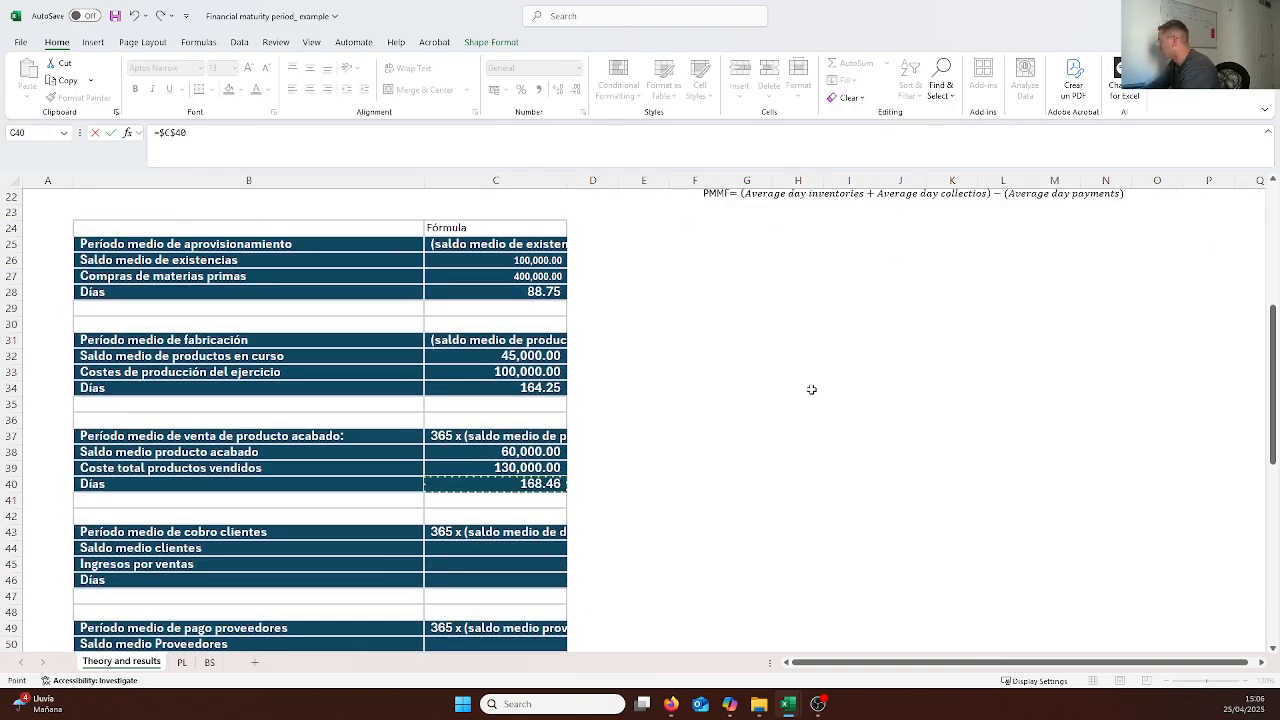
key("Return")
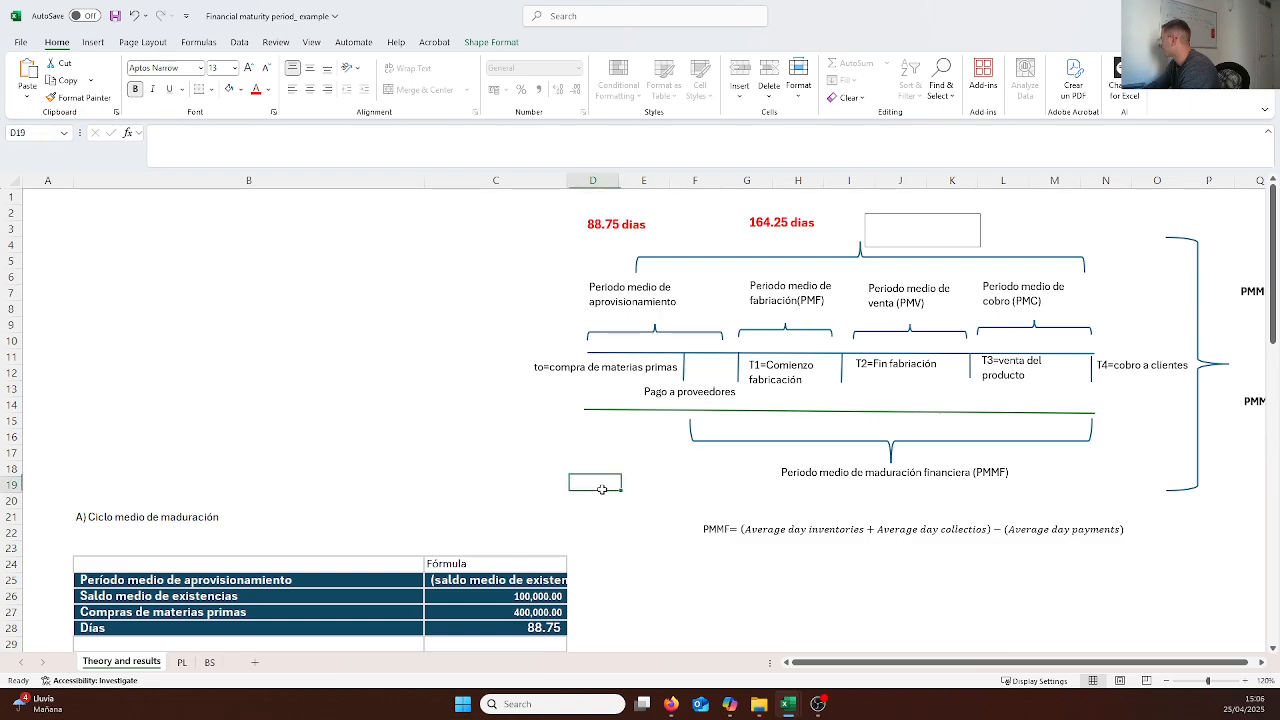
Set the sales period days text box's font color to red and add "dias" after its value
left_click(257, 91)
left_click(916, 227)
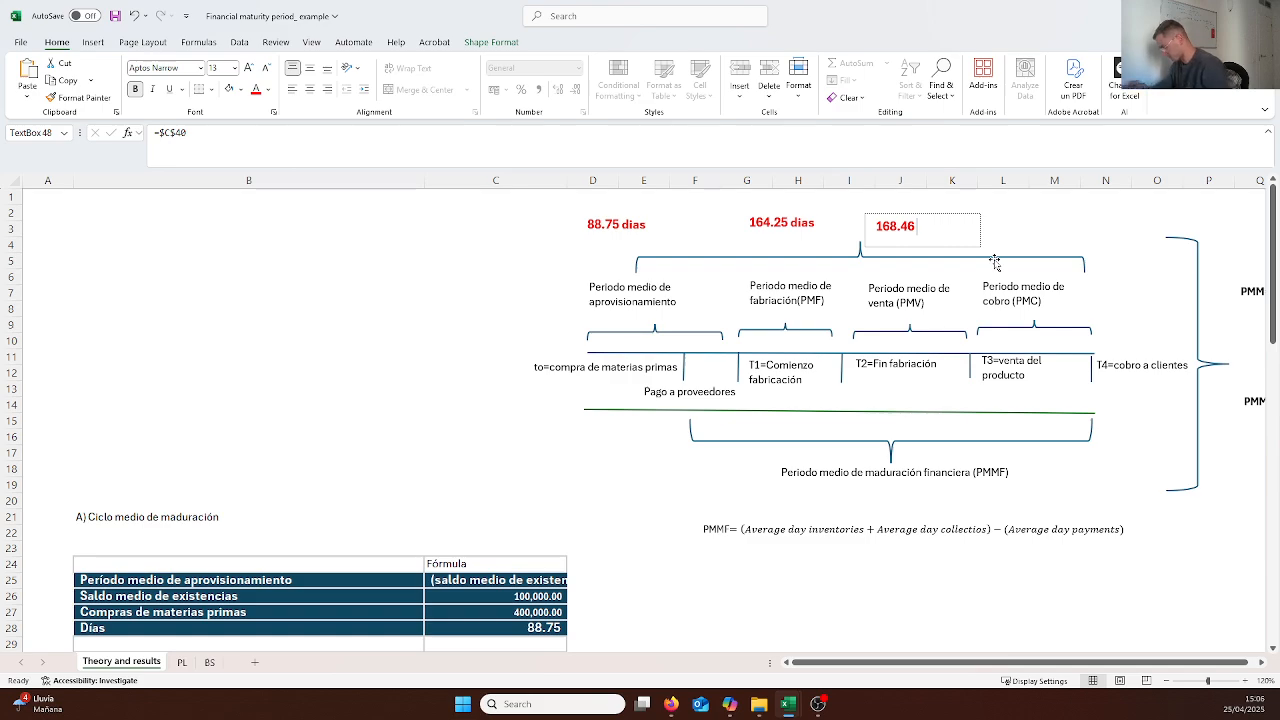
type("dias")
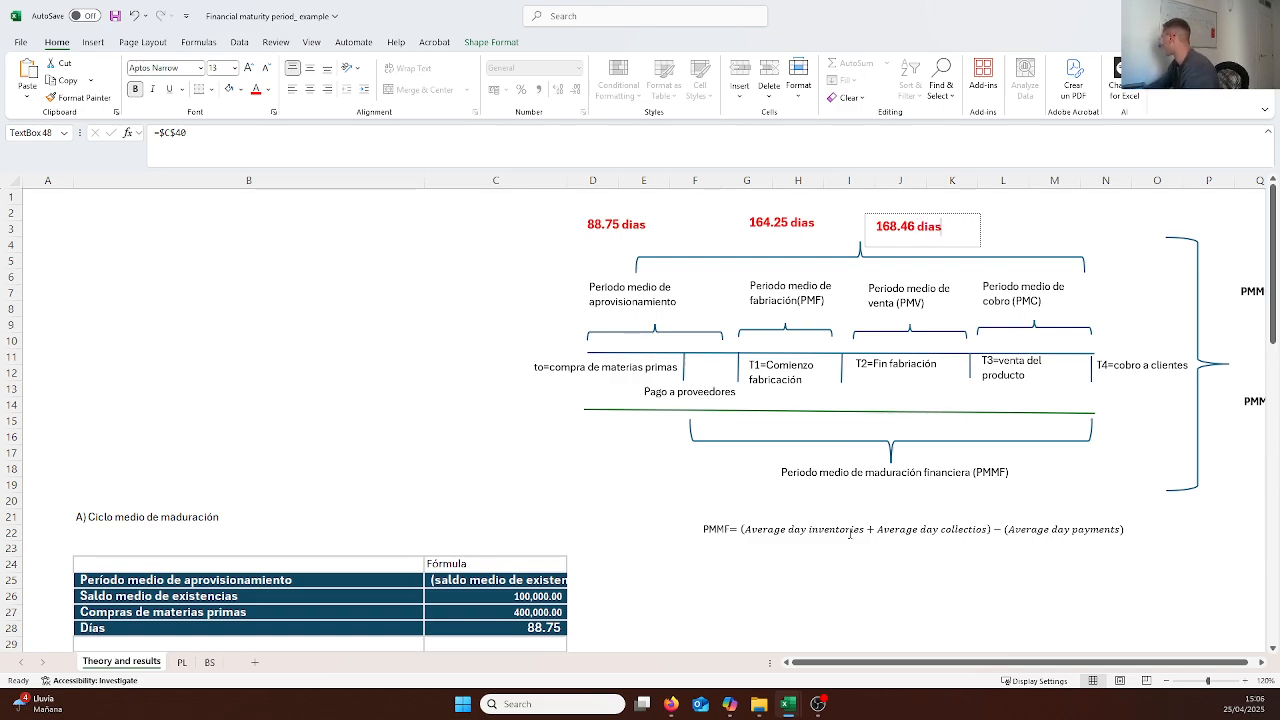
left_click(844, 603)
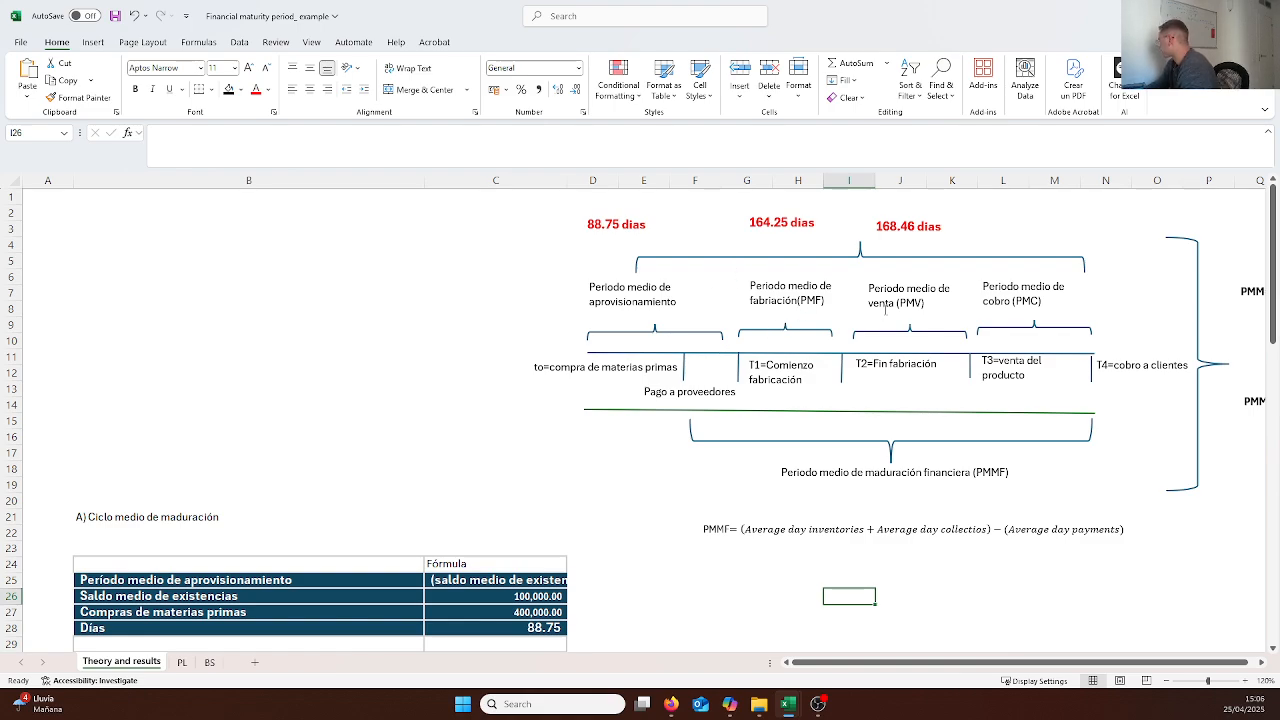
Check the customer collection period formula in C43 and link "Saldo medio clientes" C44 to trade and other receivables in BS!B16
scroll(637, 354, "down", 8)
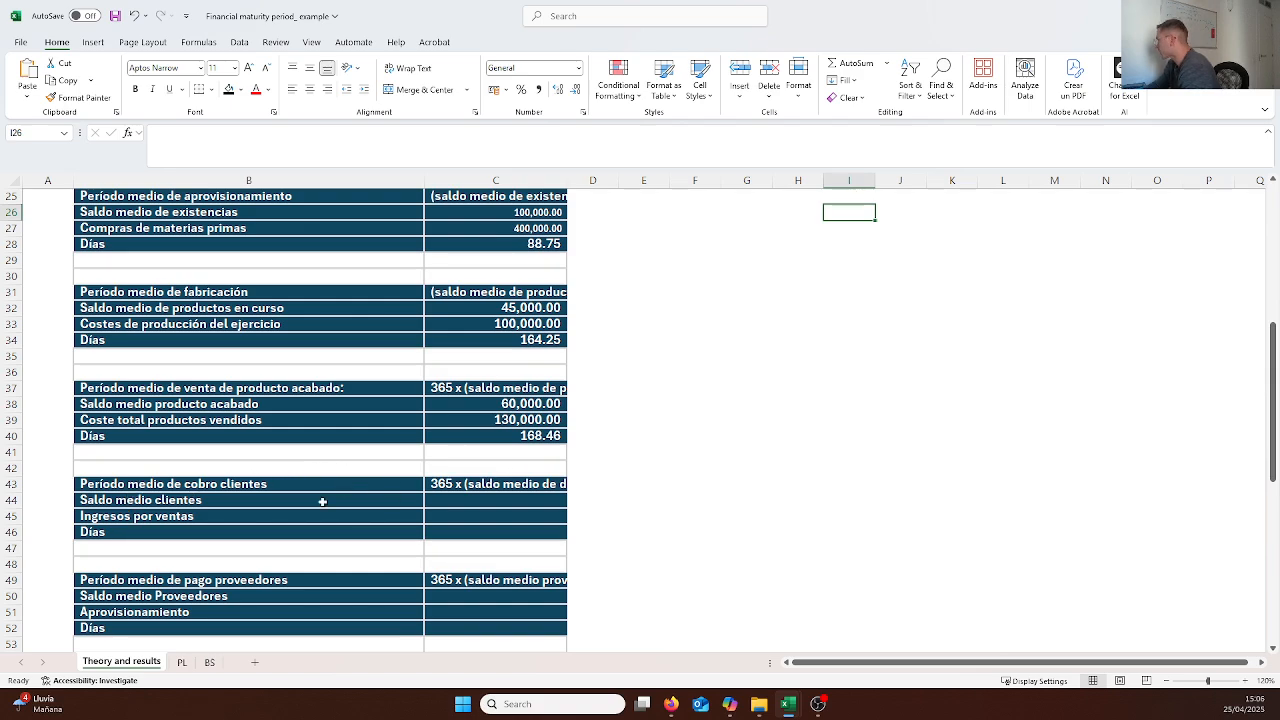
left_click(640, 517)
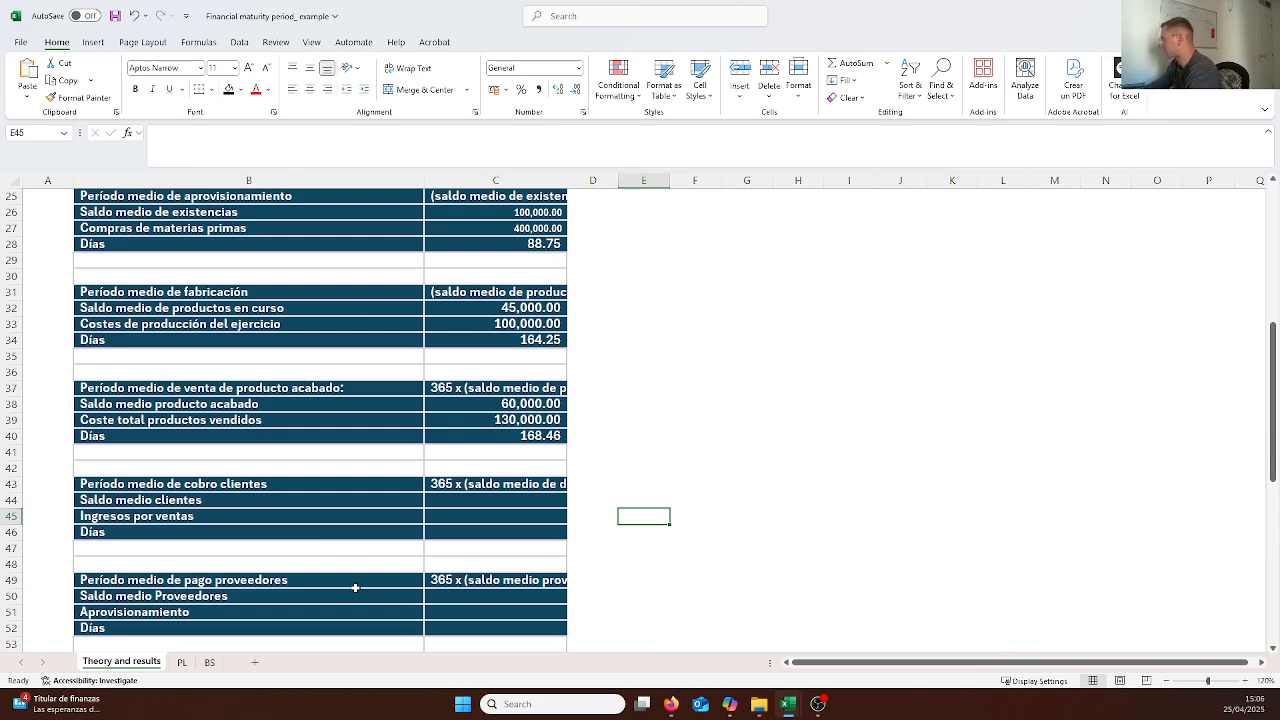
left_click(456, 501)
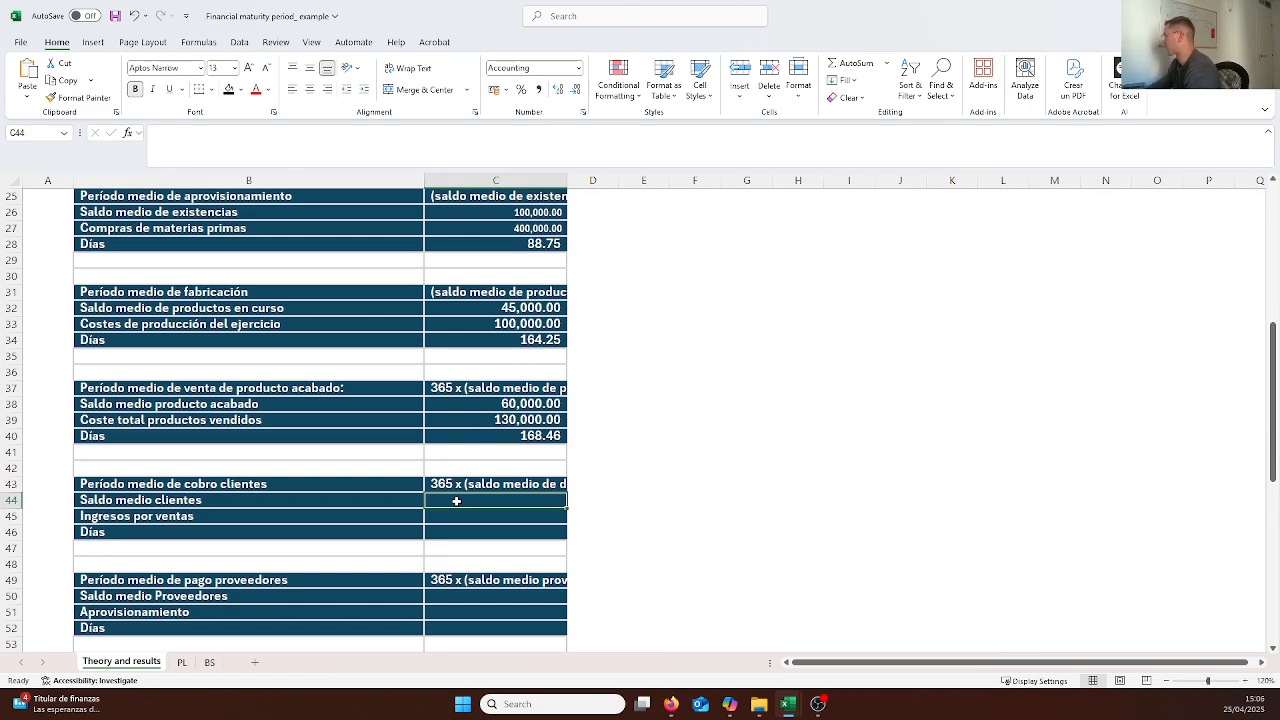
key("Up")
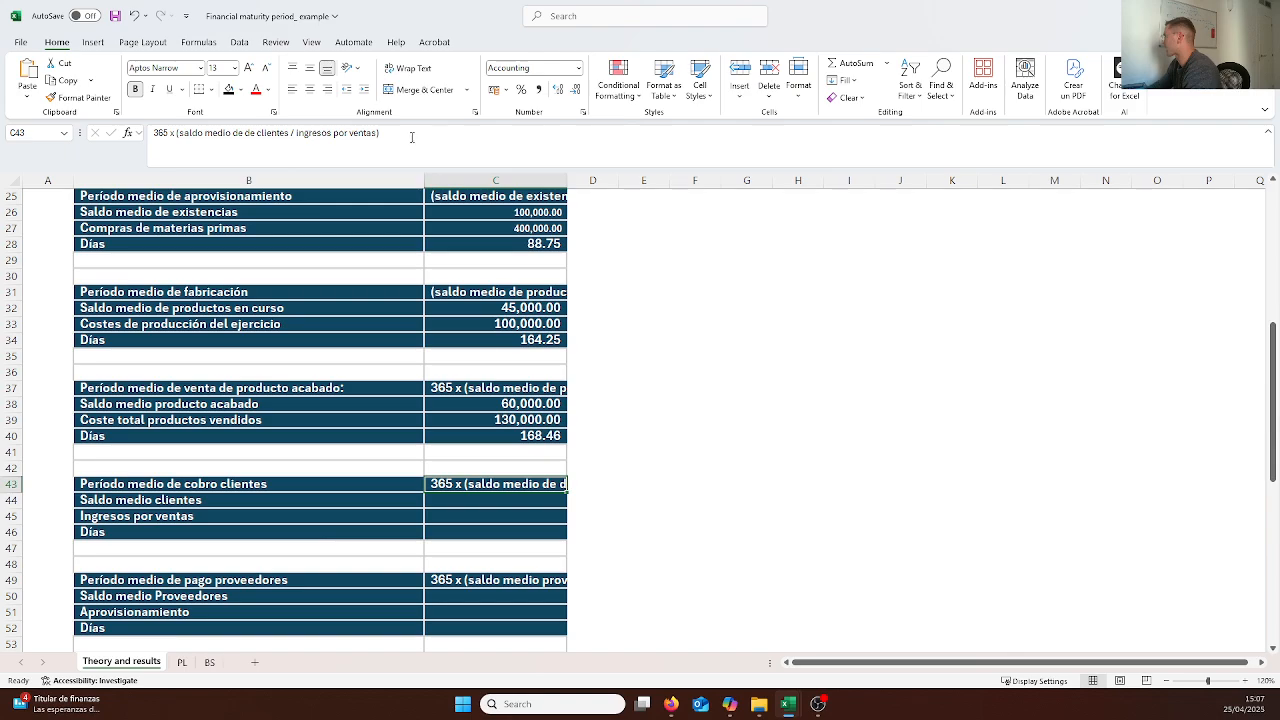
scroll(560, 486, "down", 1)
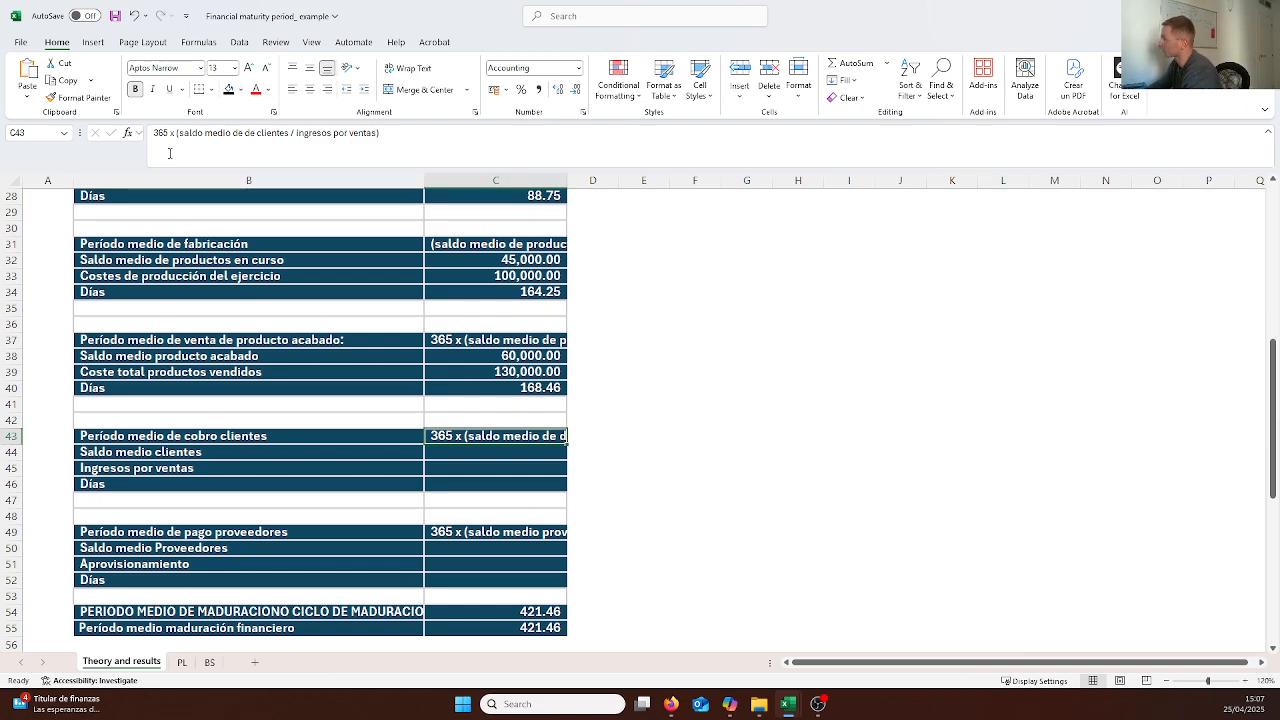
left_click(508, 452)
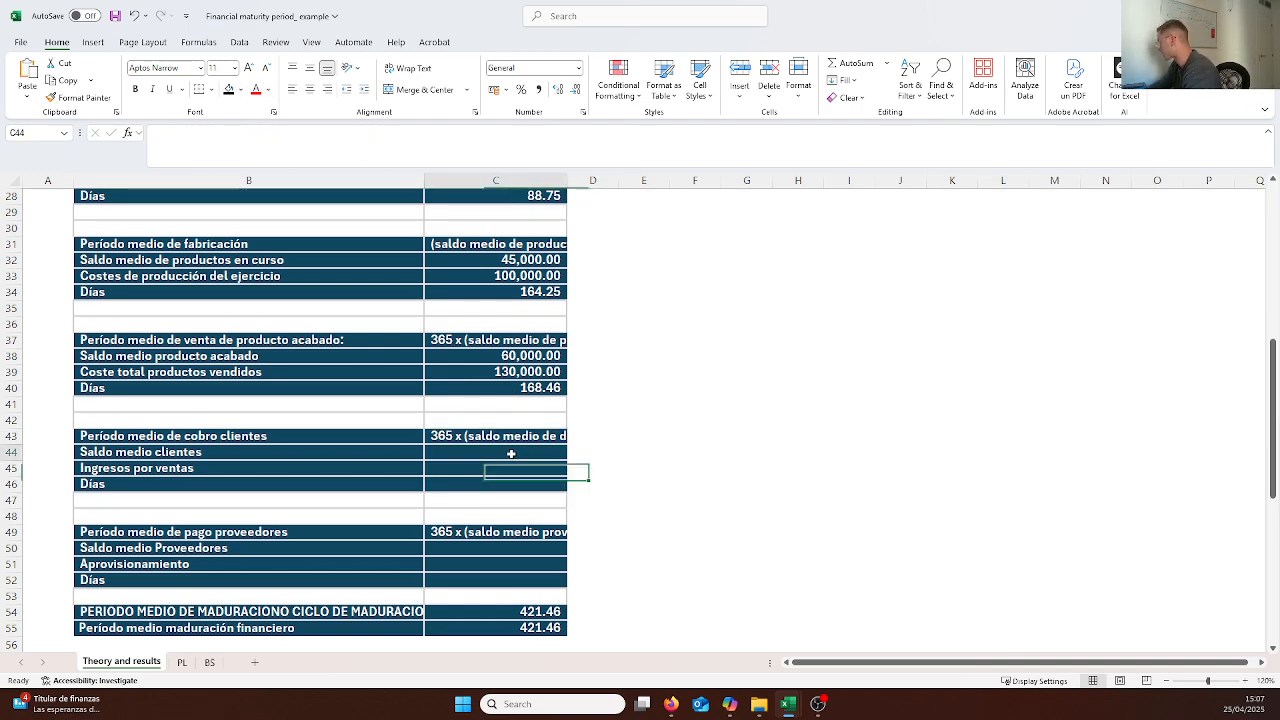
type("=")
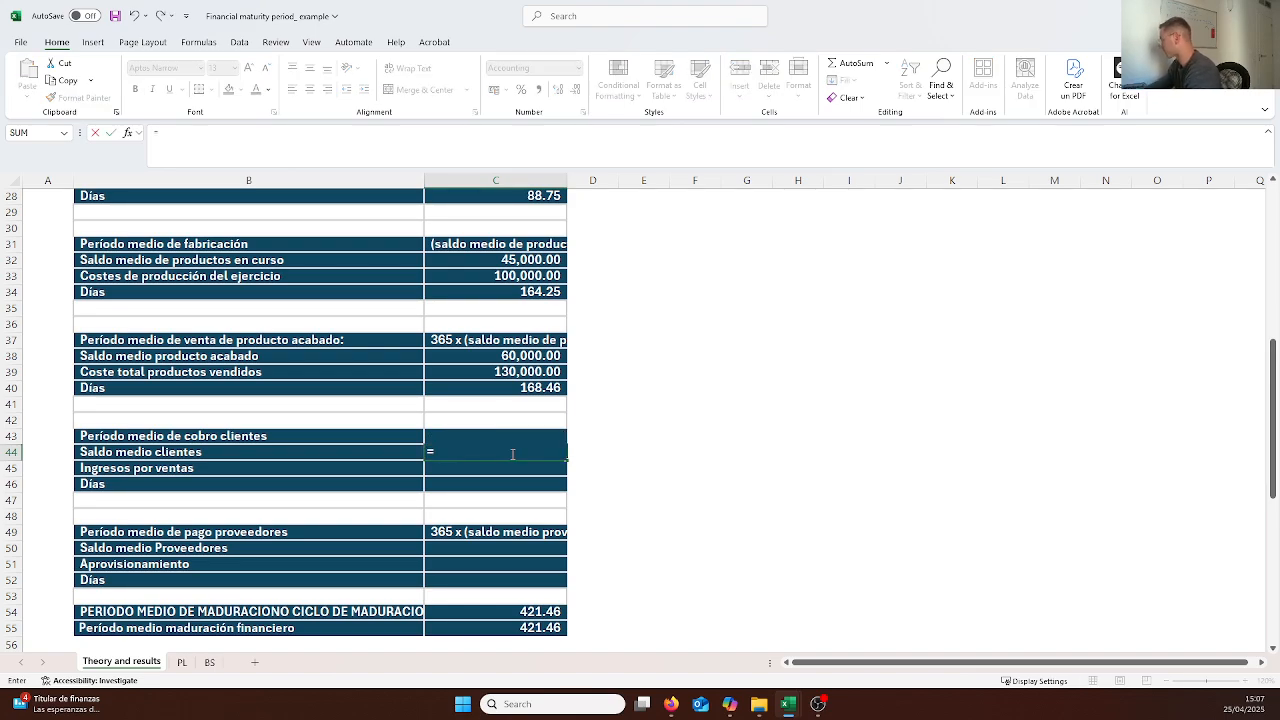
left_click(209, 663)
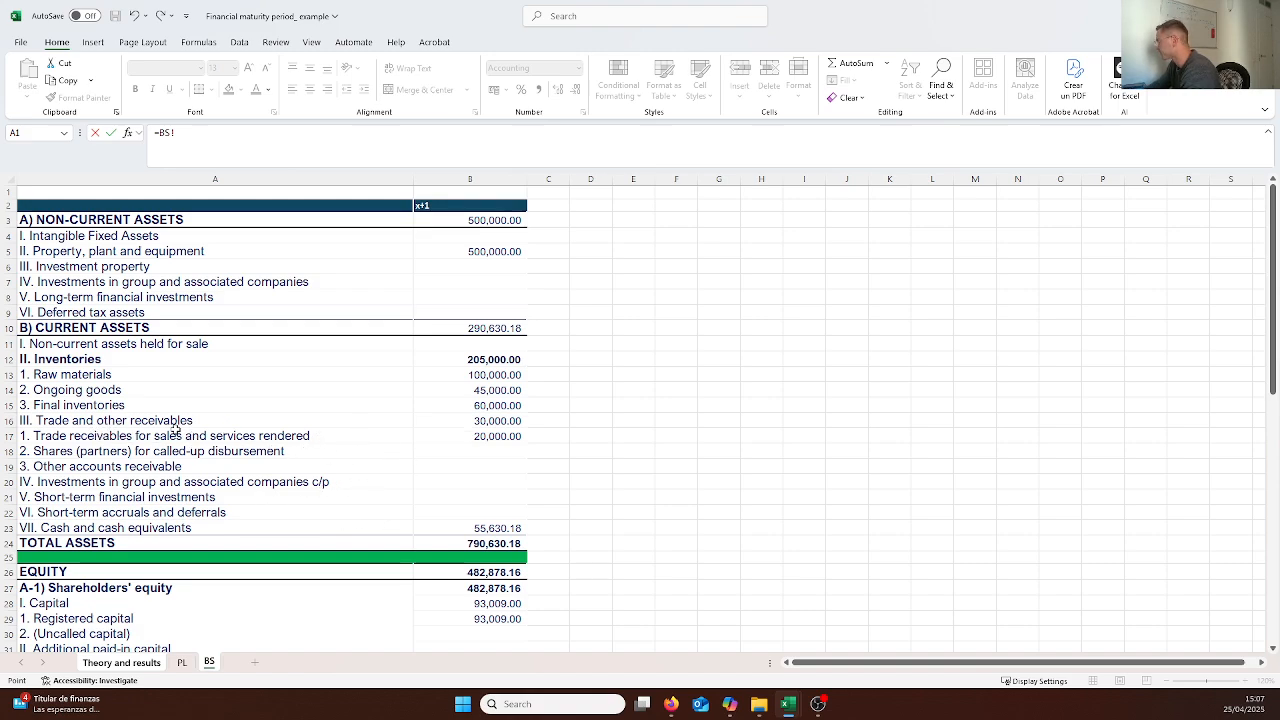
left_click(418, 420)
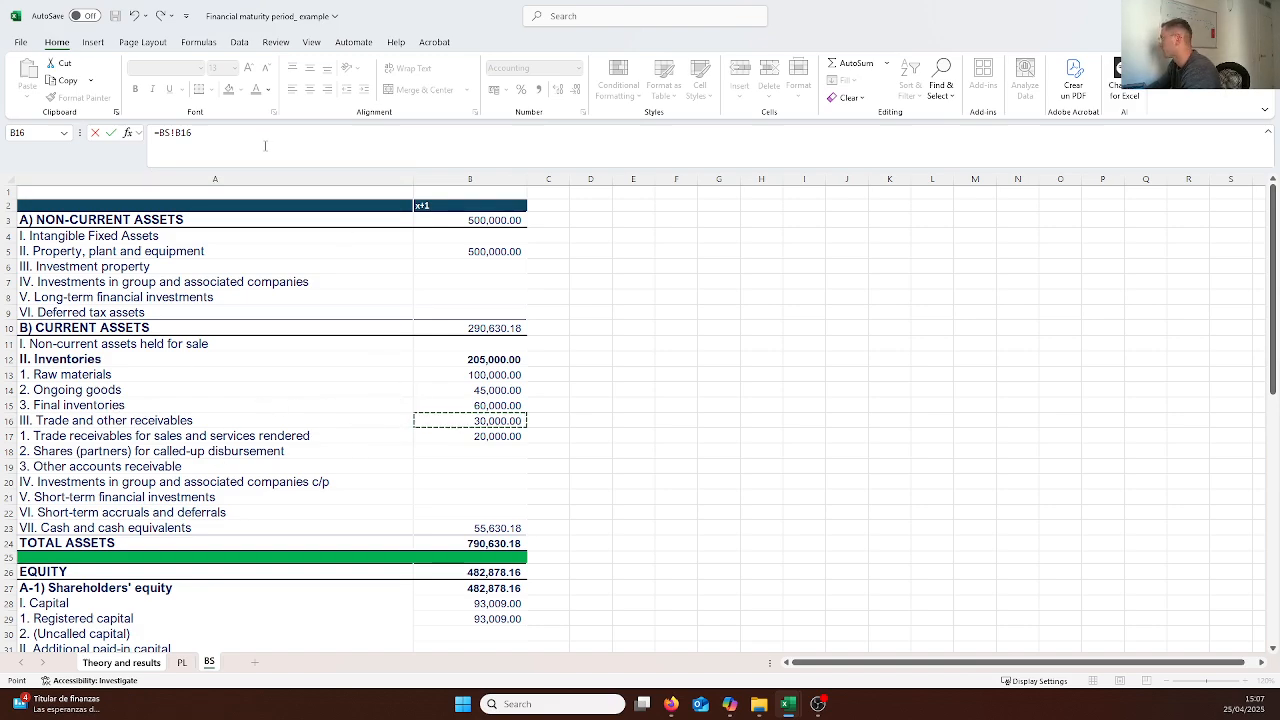
key("Escape")
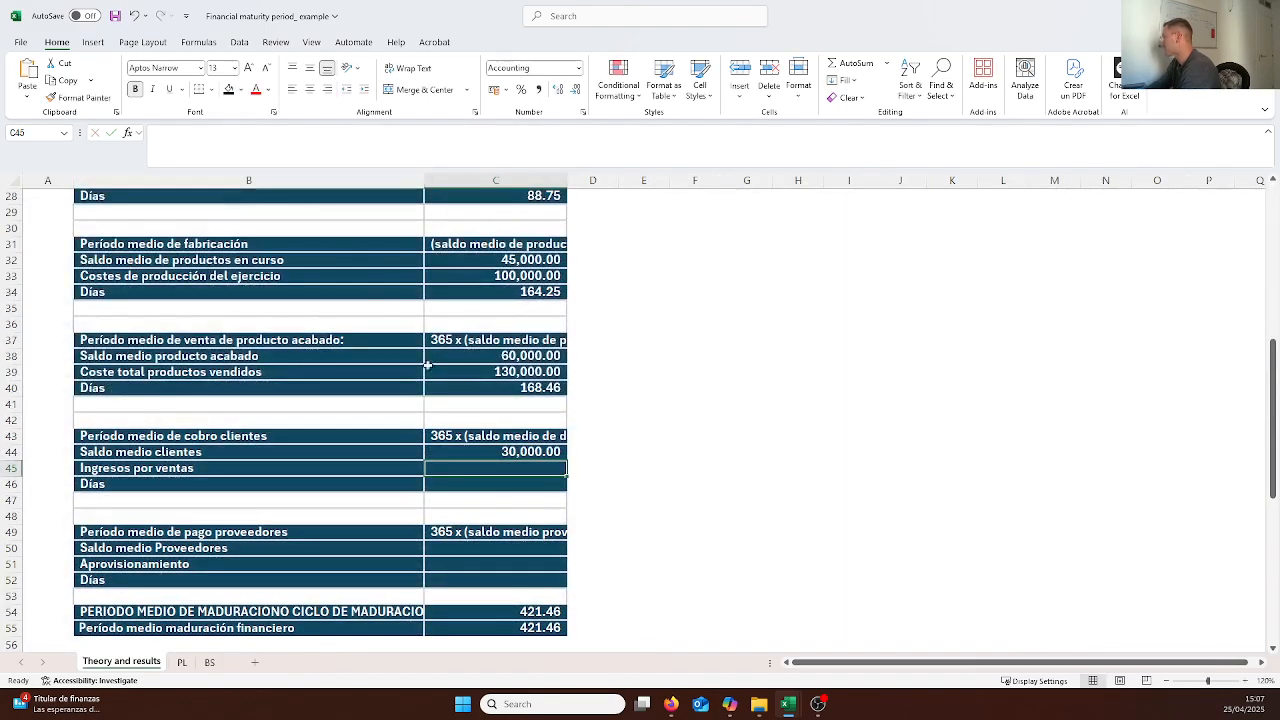
Link "Ingresos por ventas" in C45 to the total revenue in PL!B2
left_click(640, 514)
left_click_drag(225, 466, 453, 462)
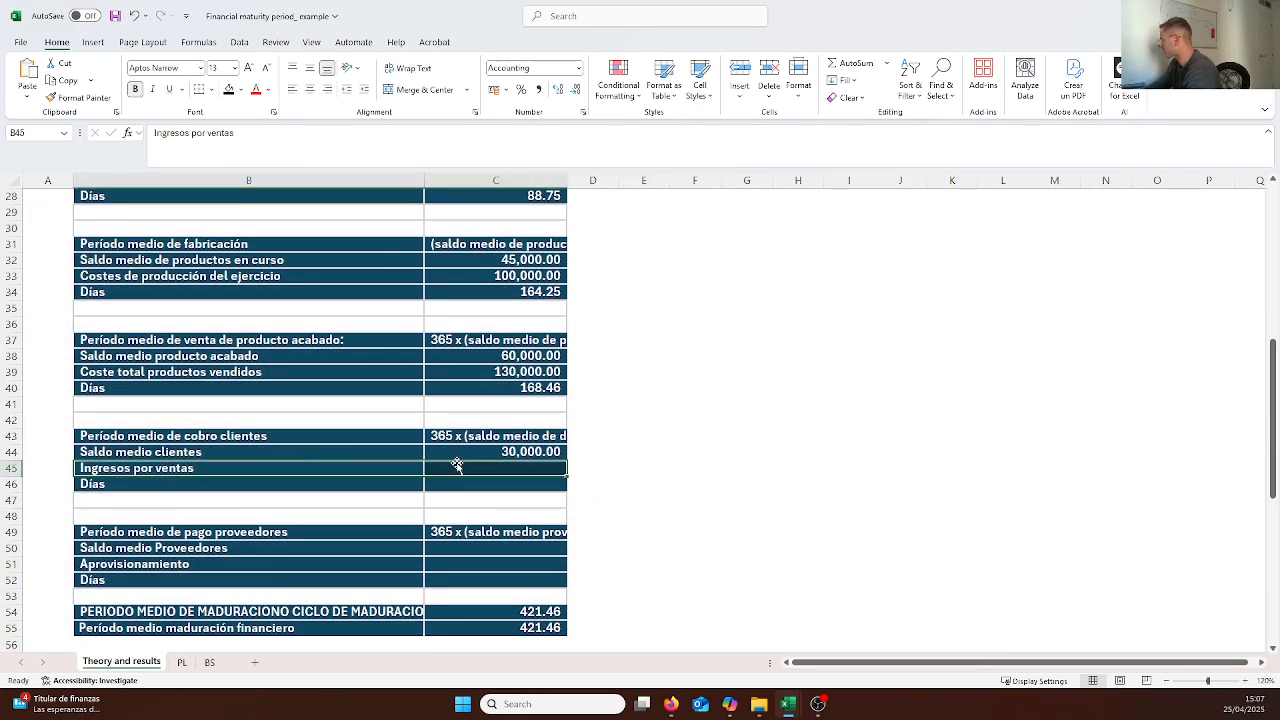
left_click(458, 466)
type("=")
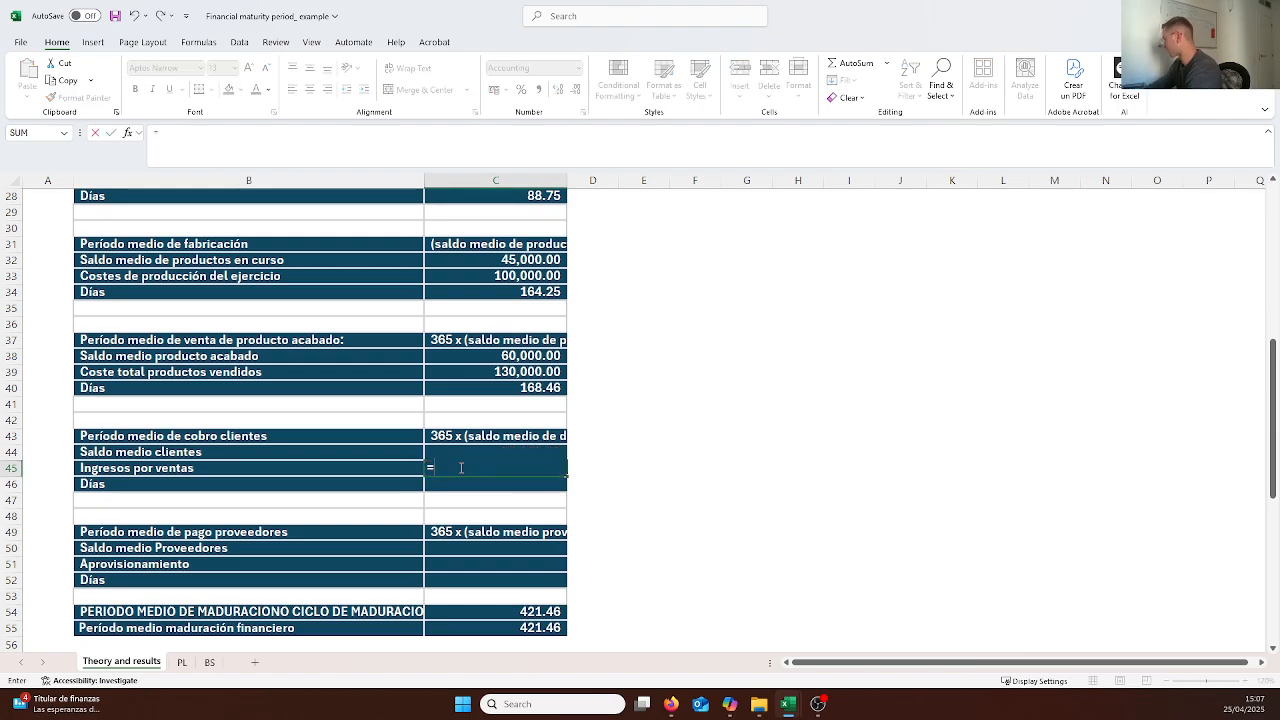
left_click(182, 662)
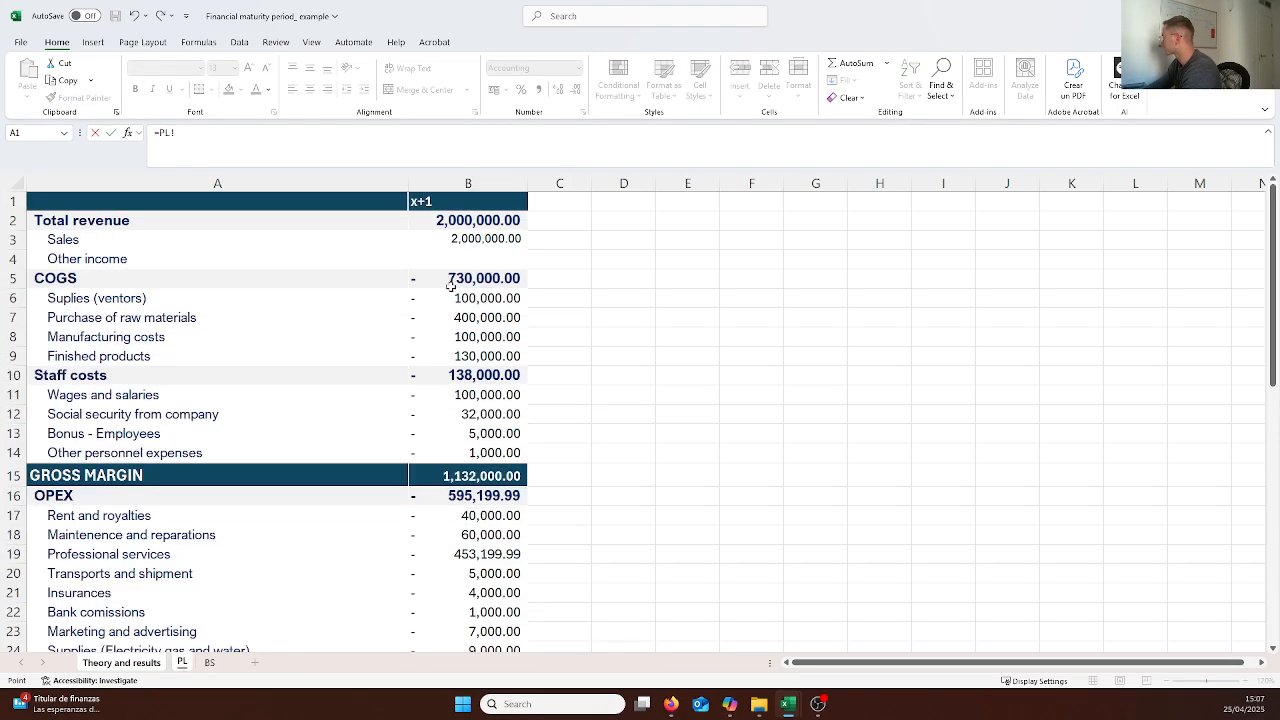
left_click(455, 219)
key("Return")
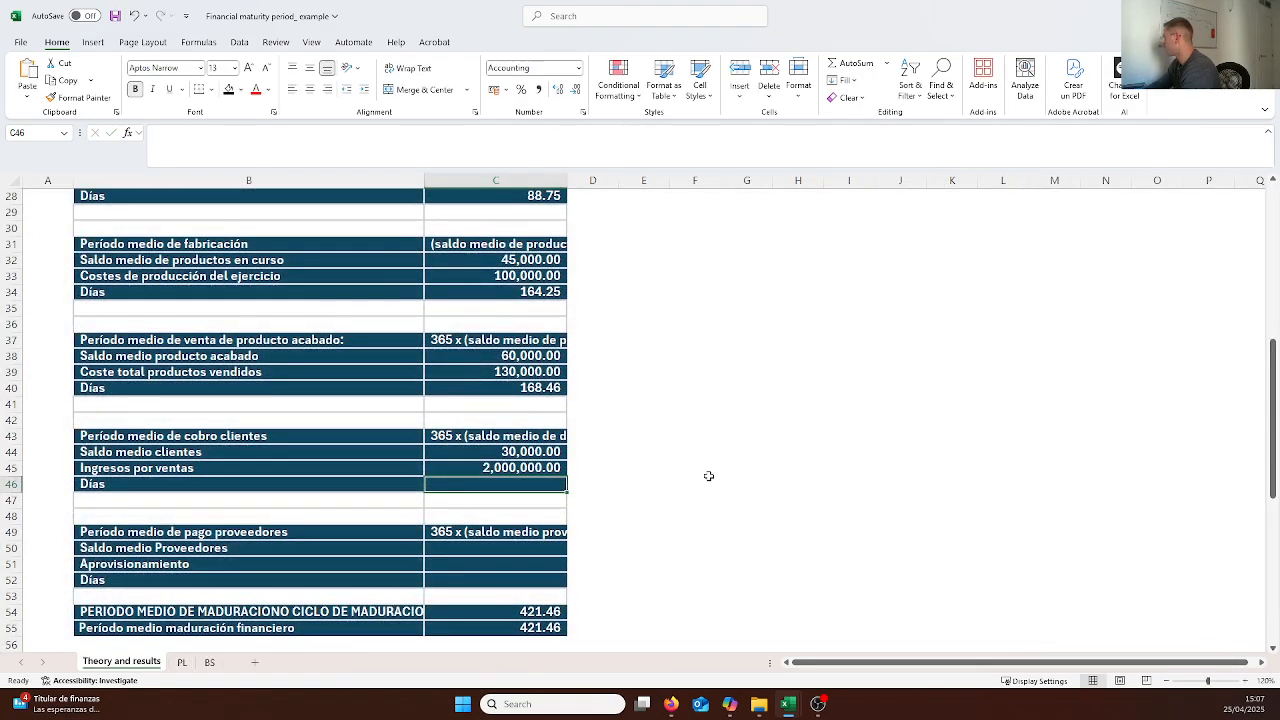
Calculate the customer collection period days in C46 with the formula =(C44/C45)*365
type("=(")
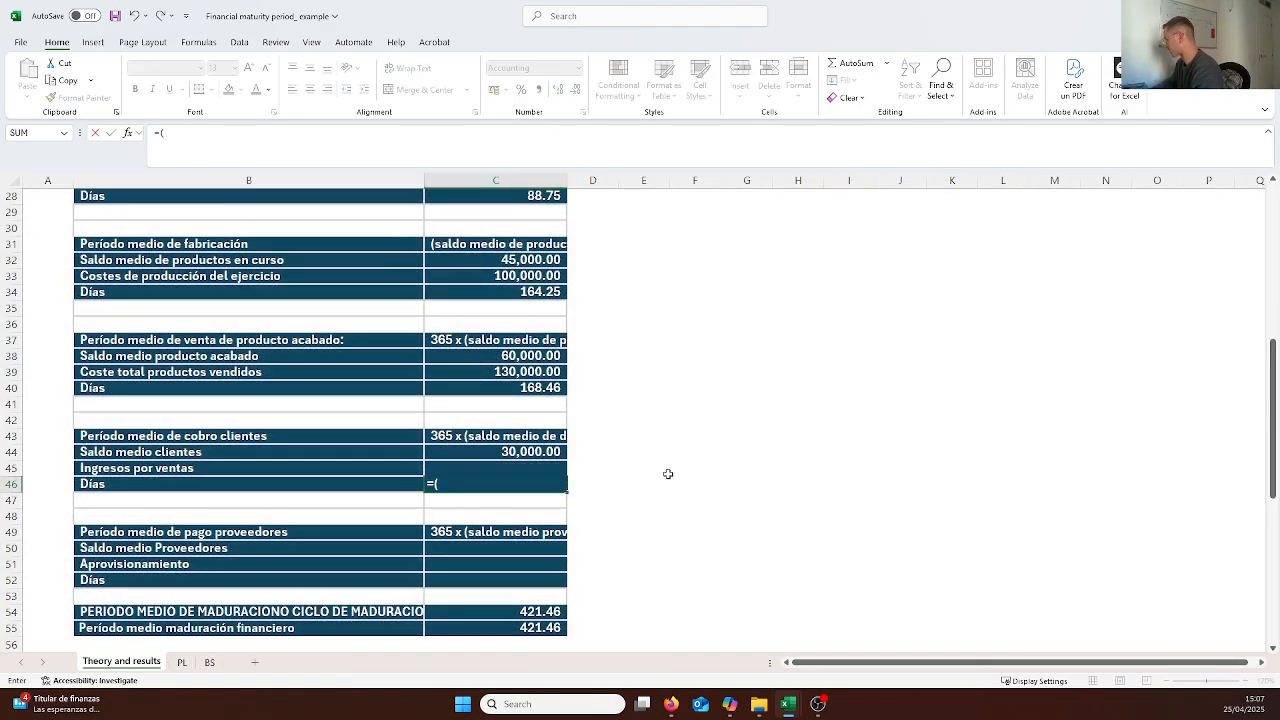
left_click(520, 452)
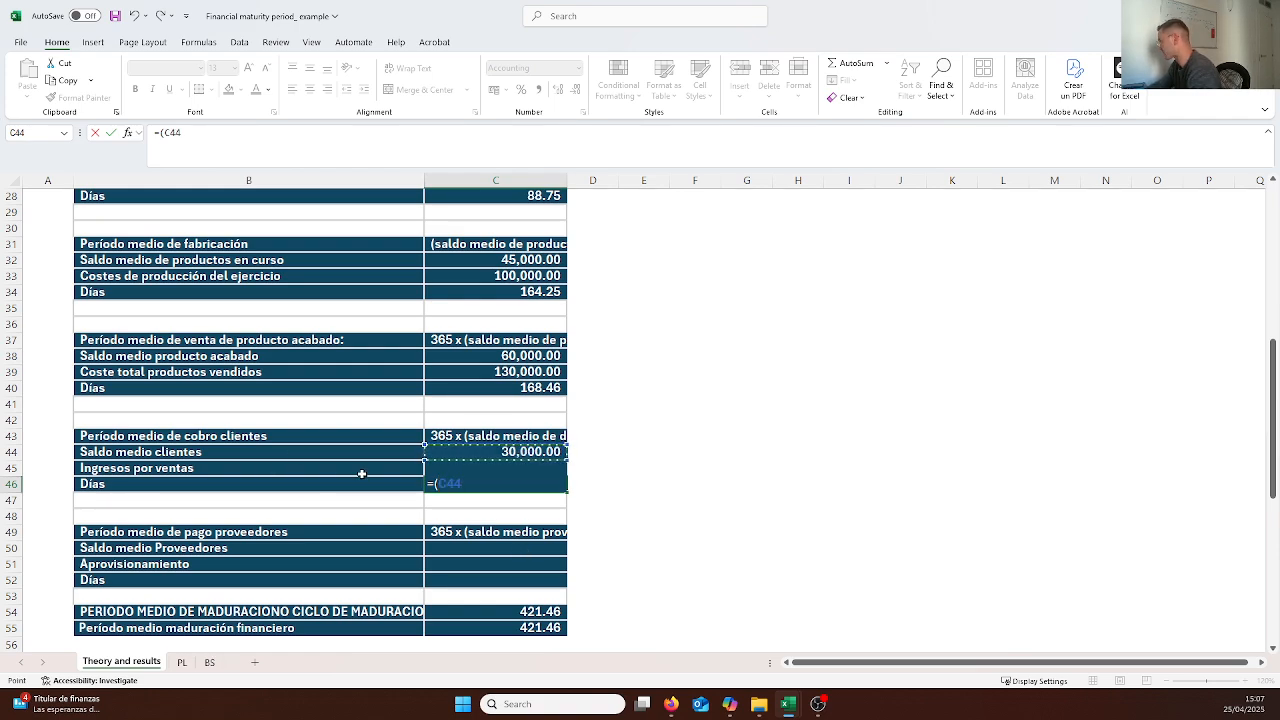
type("/")
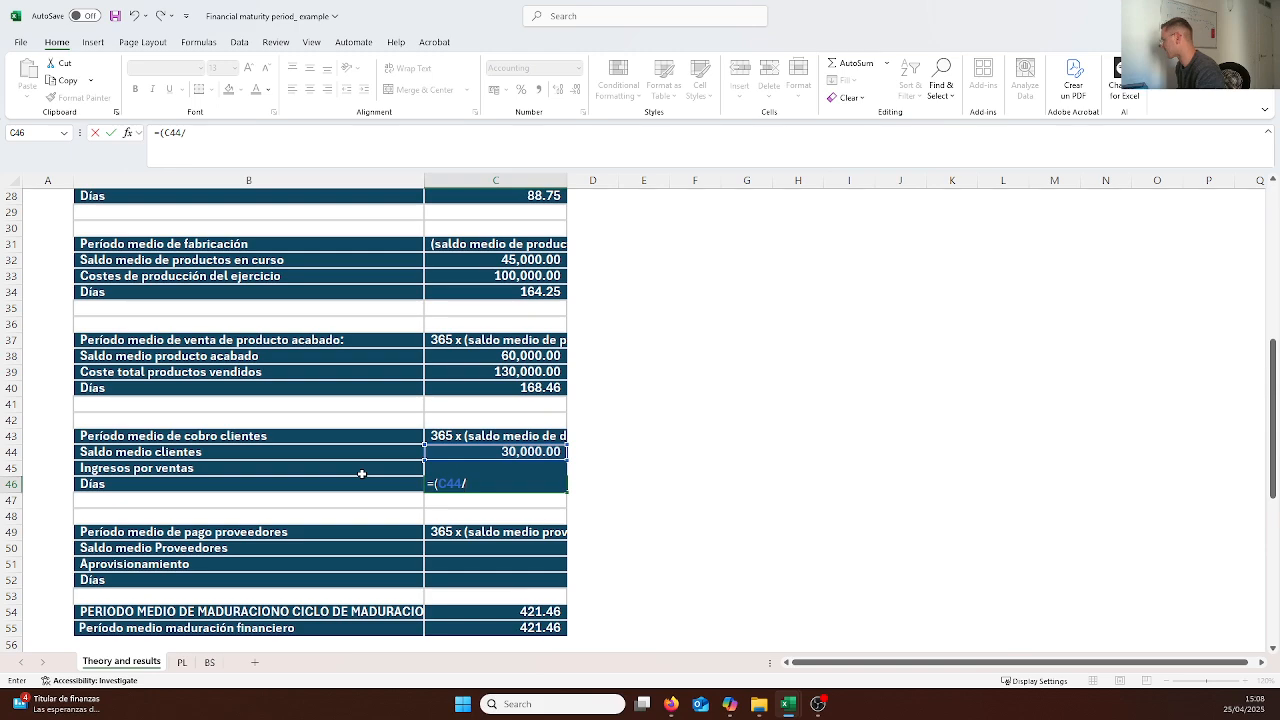
type("c45")
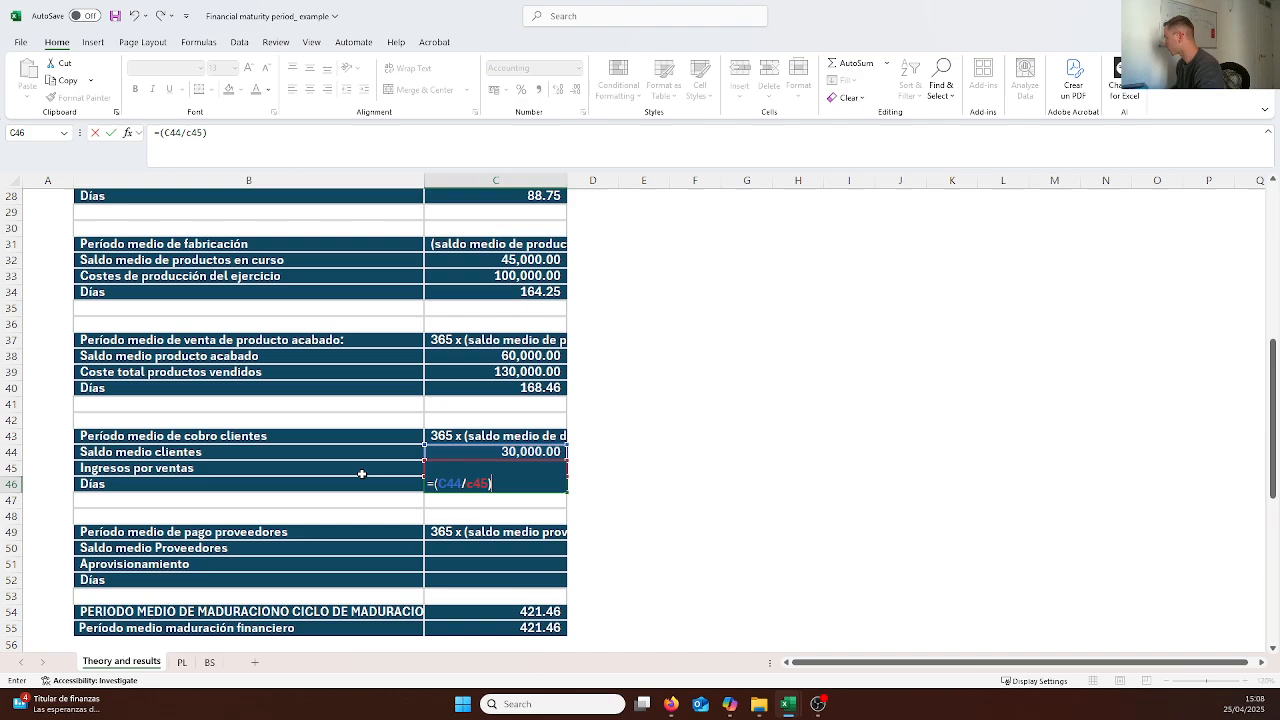
key("BackSpace")
key("BackSpace")
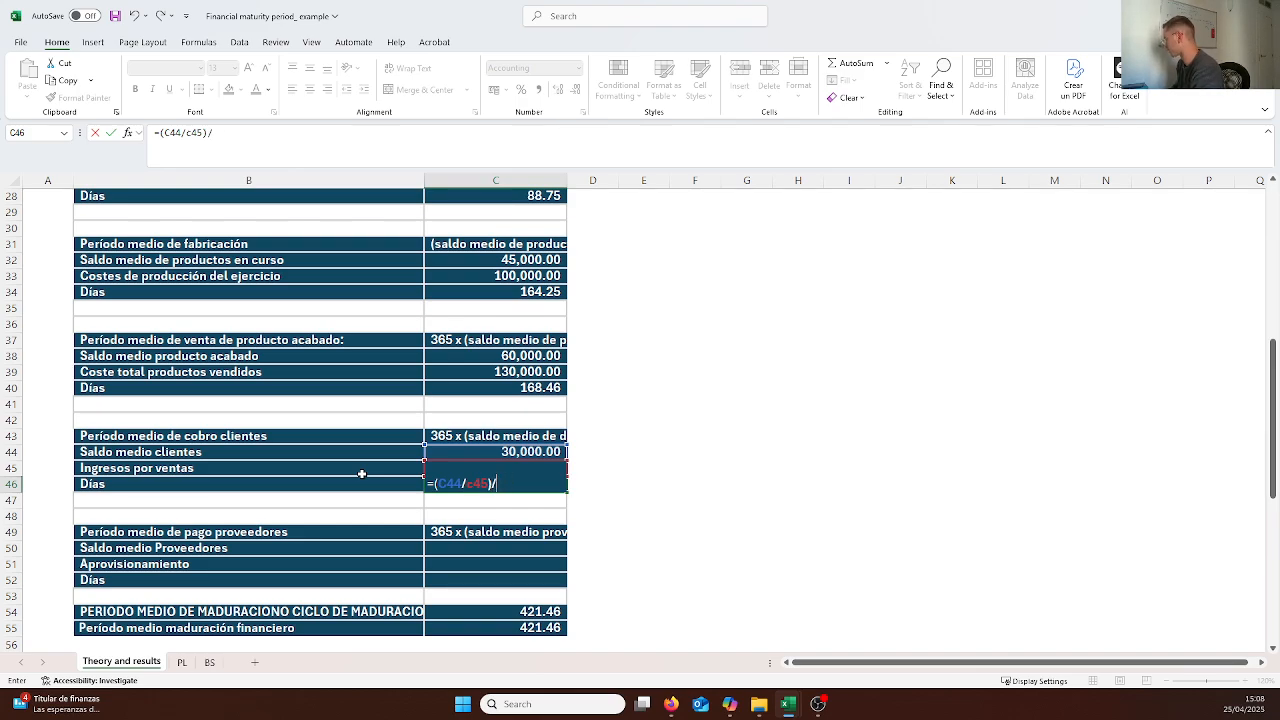
type("*36")
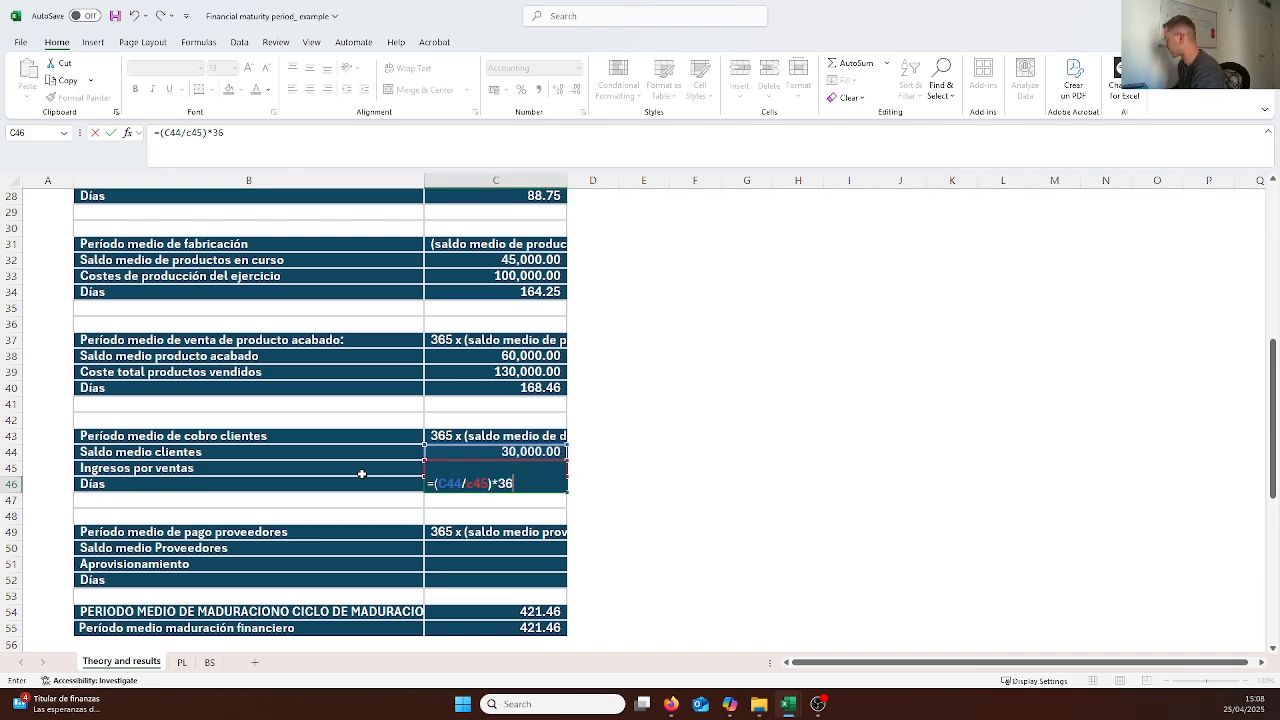
type("5")
key("Return")
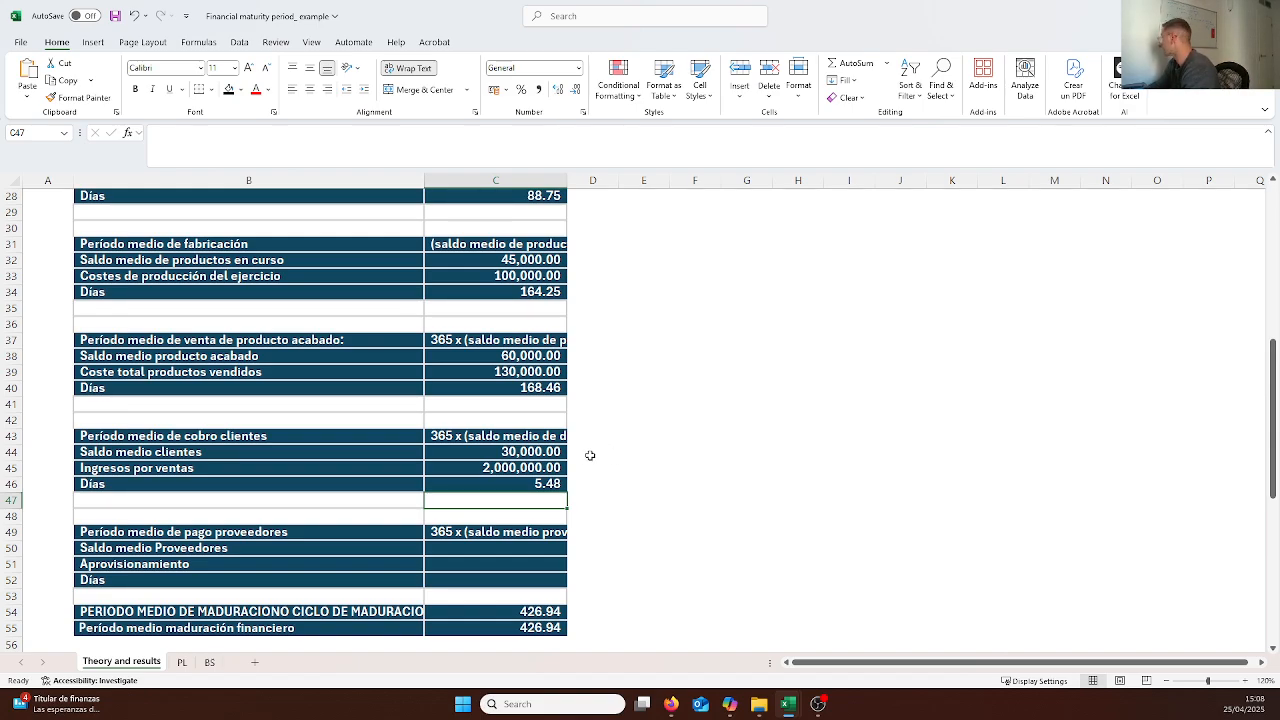
Duplicate the sales period days text box and place the copy above "Periodo medio de cobro (PMC)" in the timeline diagram
scroll(590, 455, "up", 9)
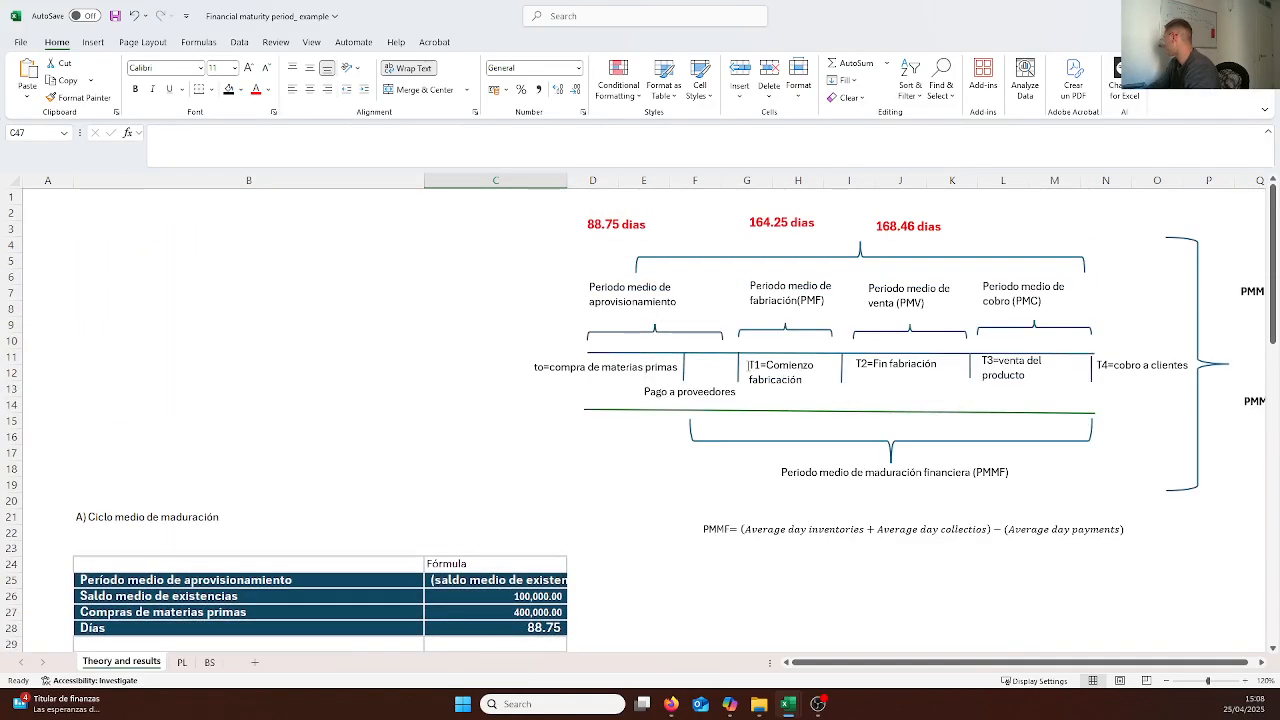
left_click(910, 225)
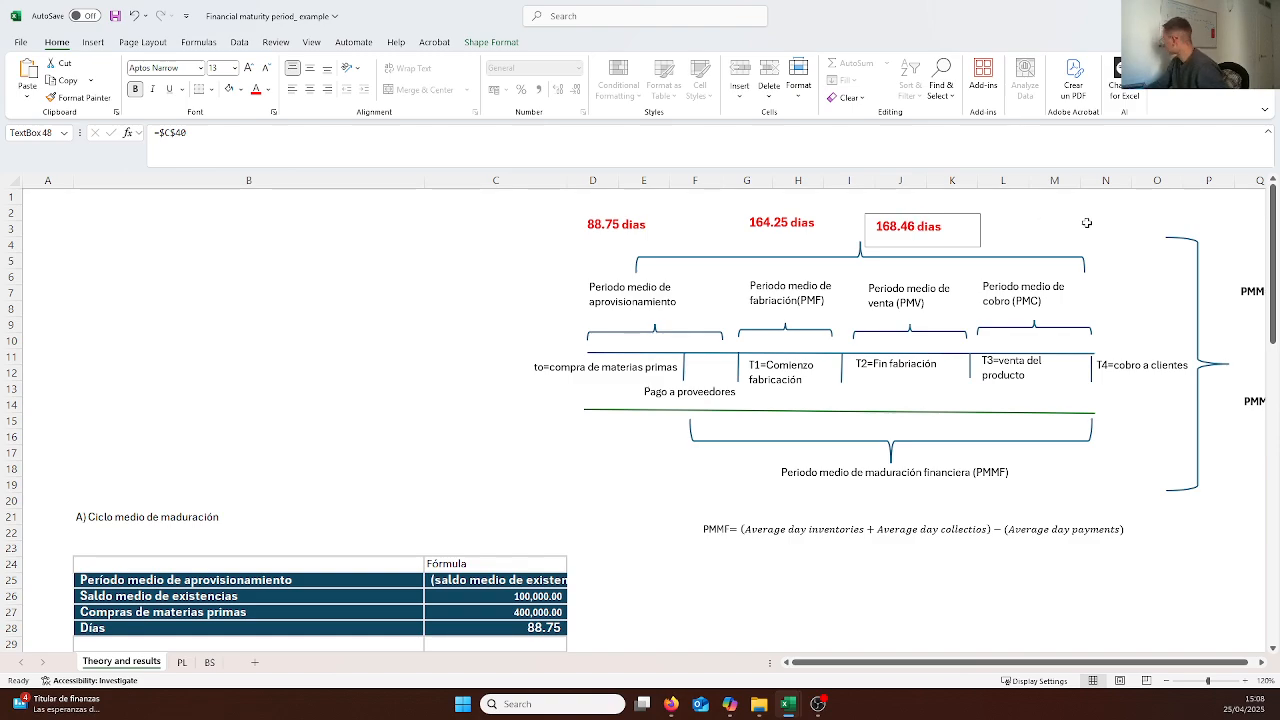
left_click(1046, 226)
key("ctrl+v")
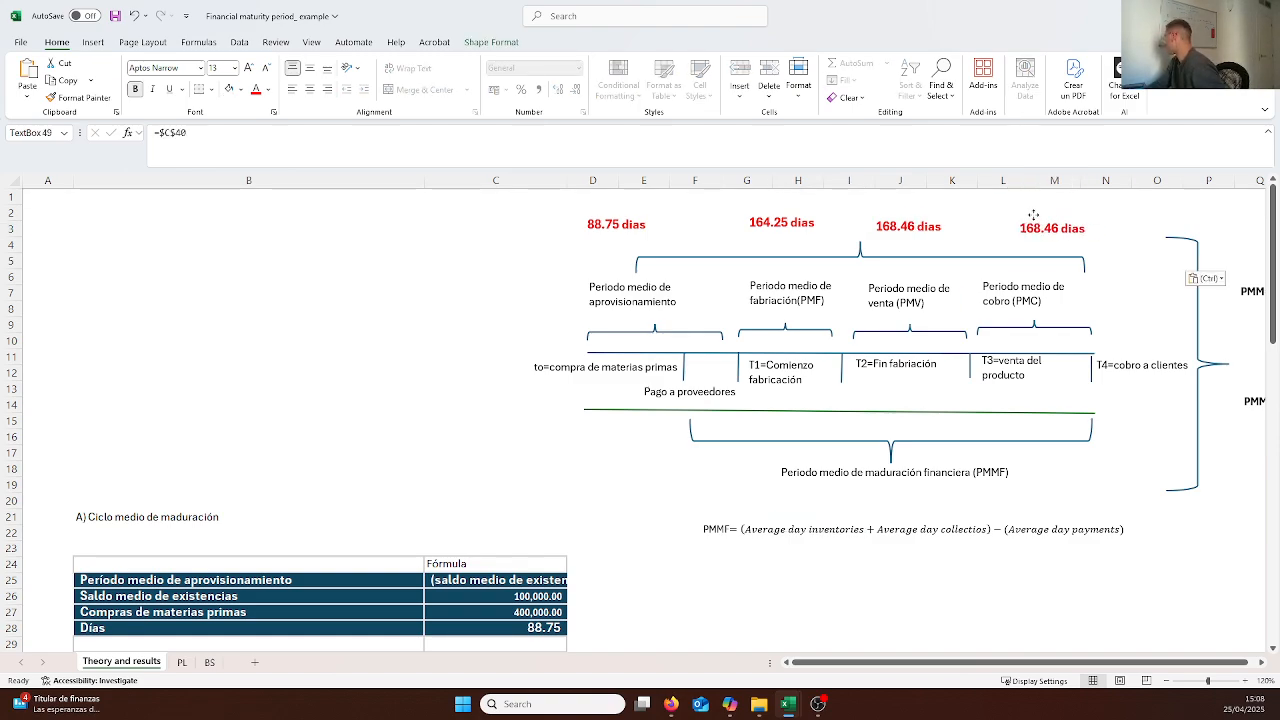
left_click_drag(1046, 226, 1014, 216)
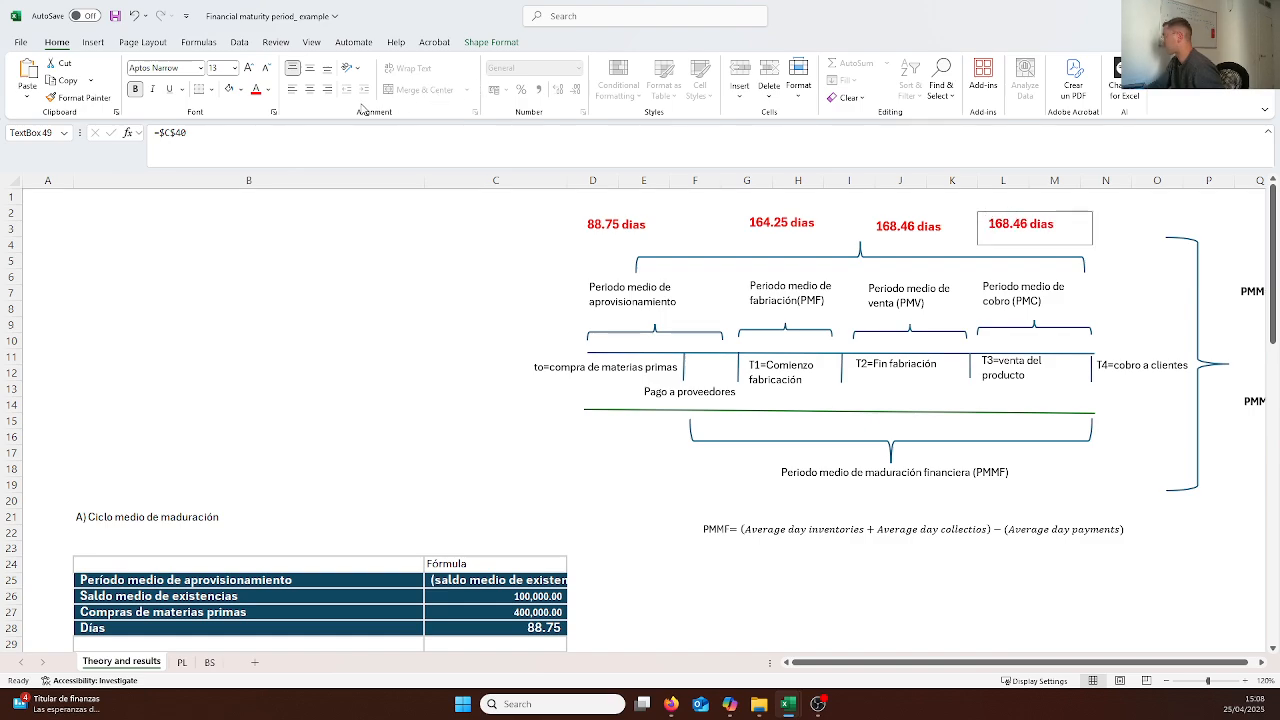
Relink the duplicated text box above the collection period to the days in cell C46
left_click_drag(237, 133, 173, 131)
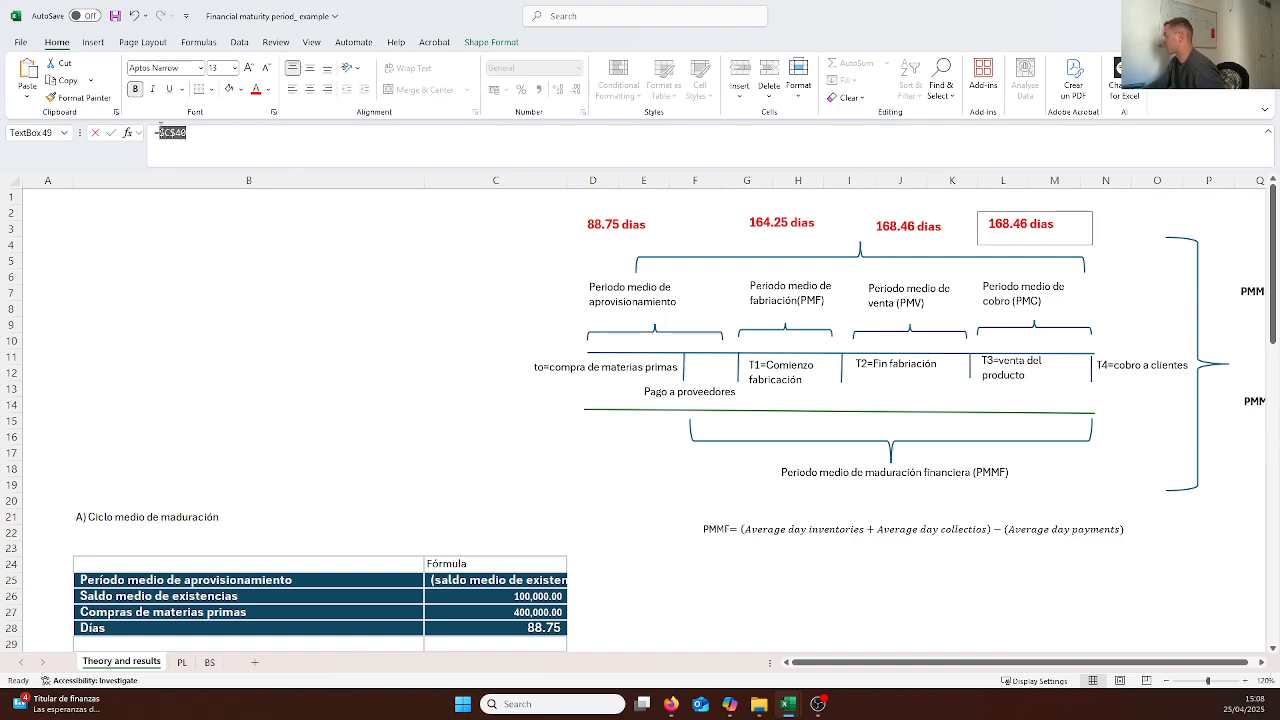
key("BackSpace")
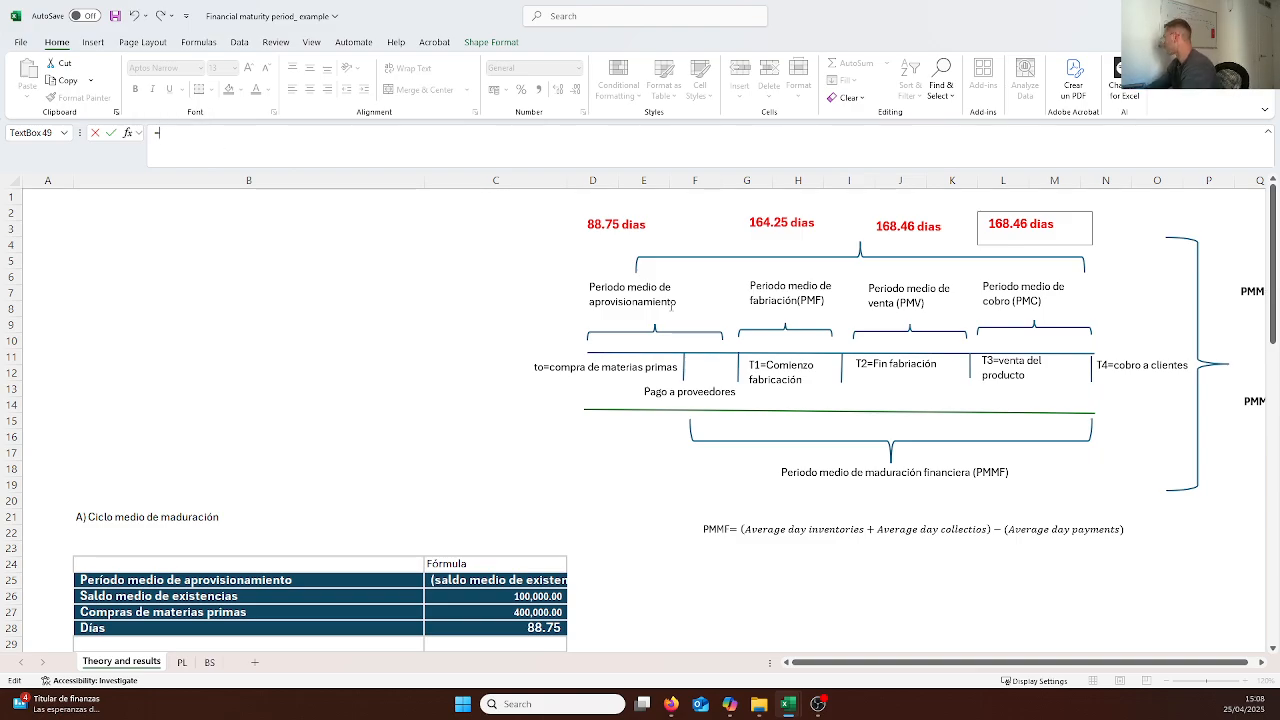
scroll(566, 494, "down", 10)
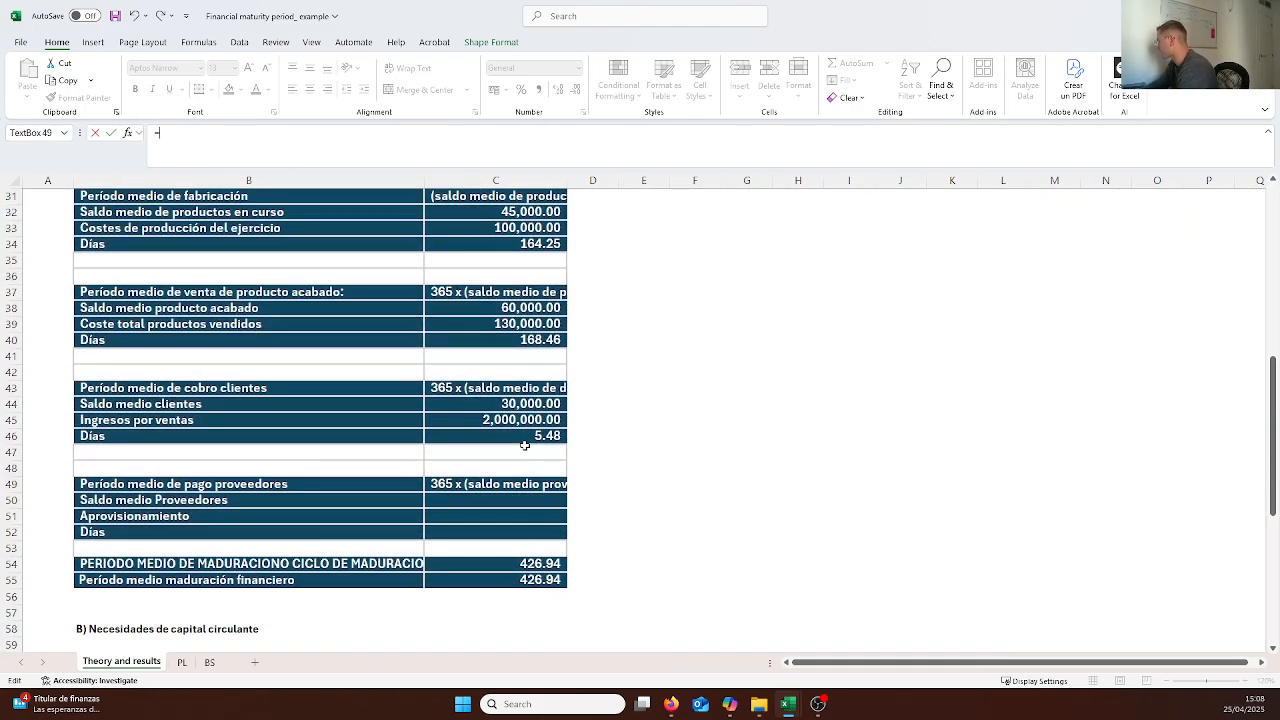
left_click(524, 440)
key("Return")
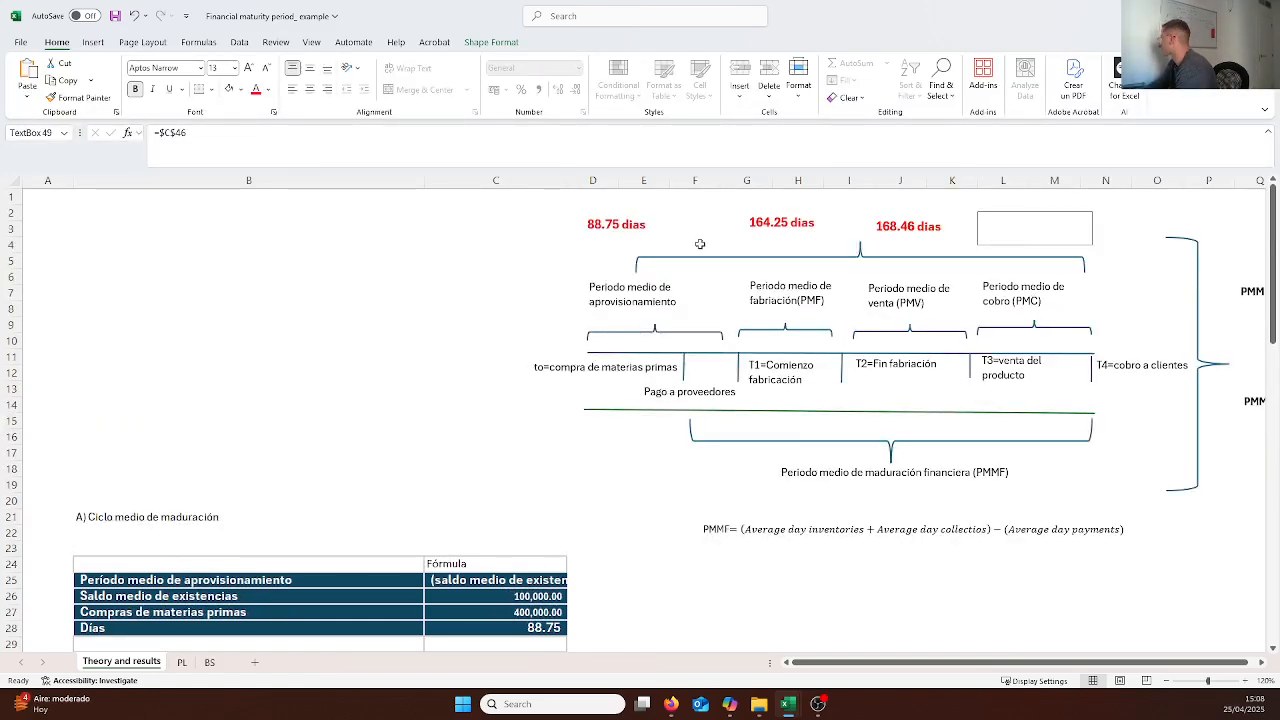
Set the collection period days text box's font color to red and add "días" after its value
left_click_drag(879, 625, 886, 612)
left_click(1034, 234)
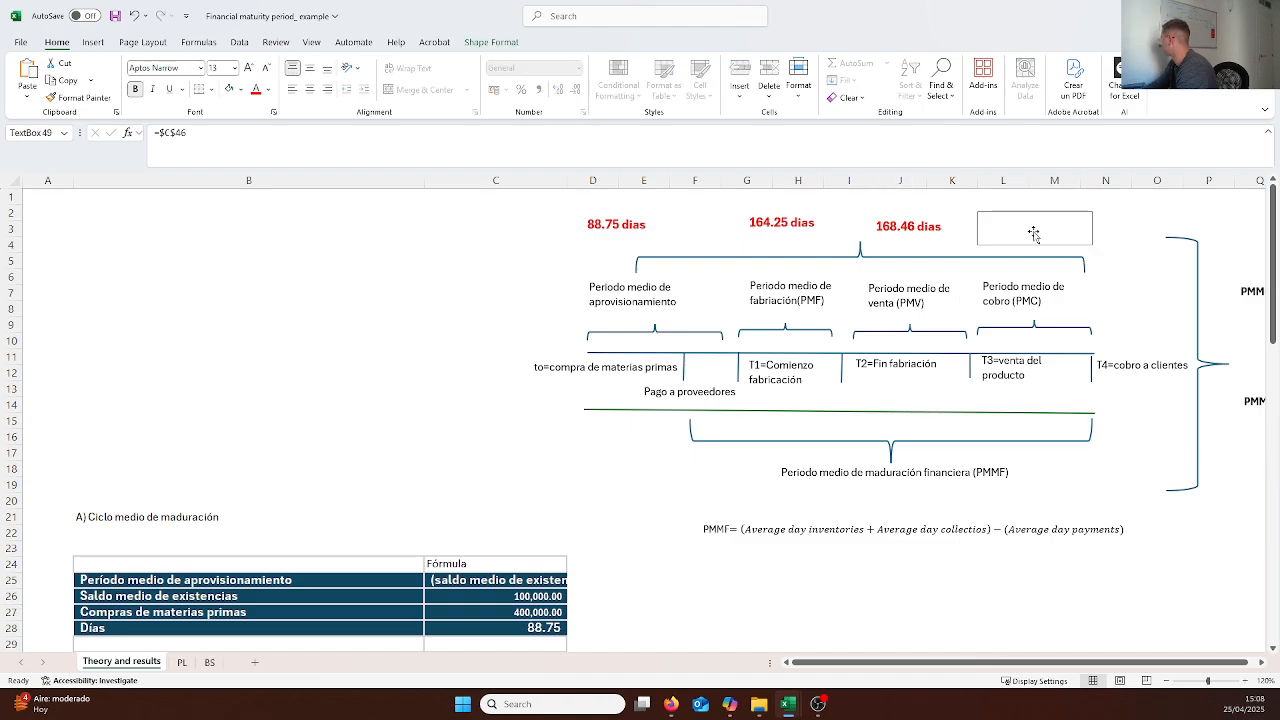
left_click(256, 89)
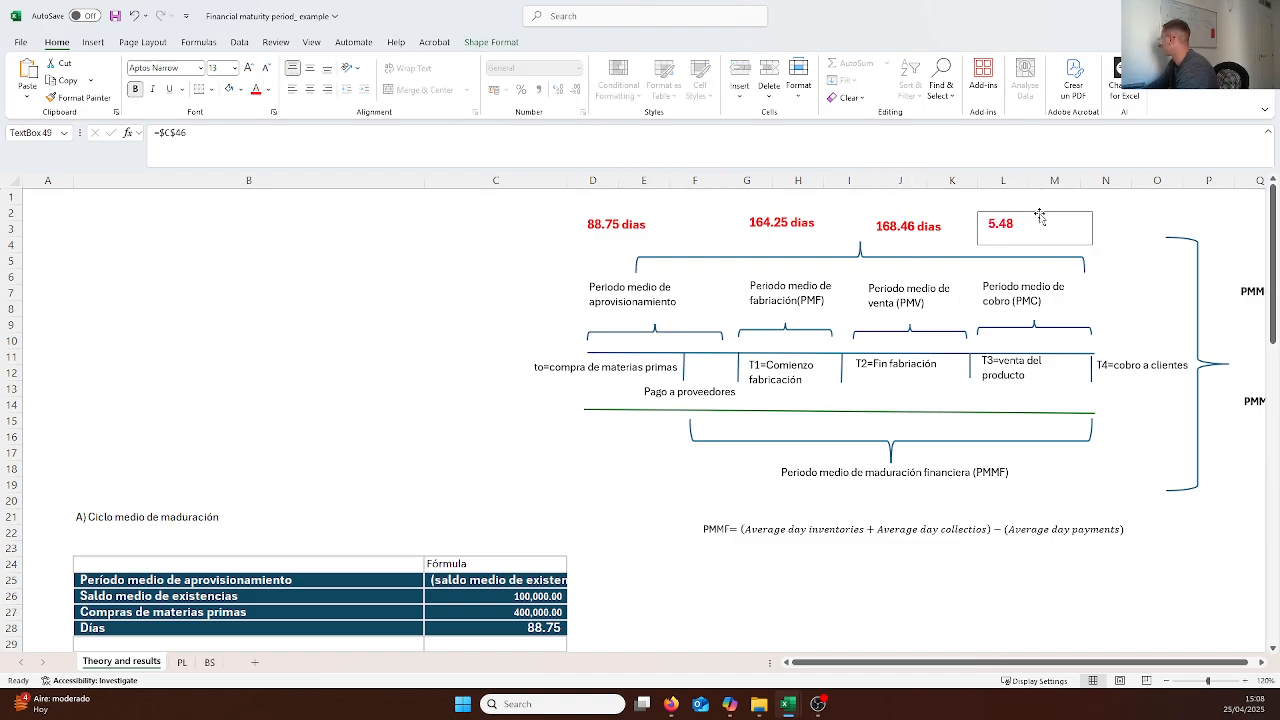
type("días")
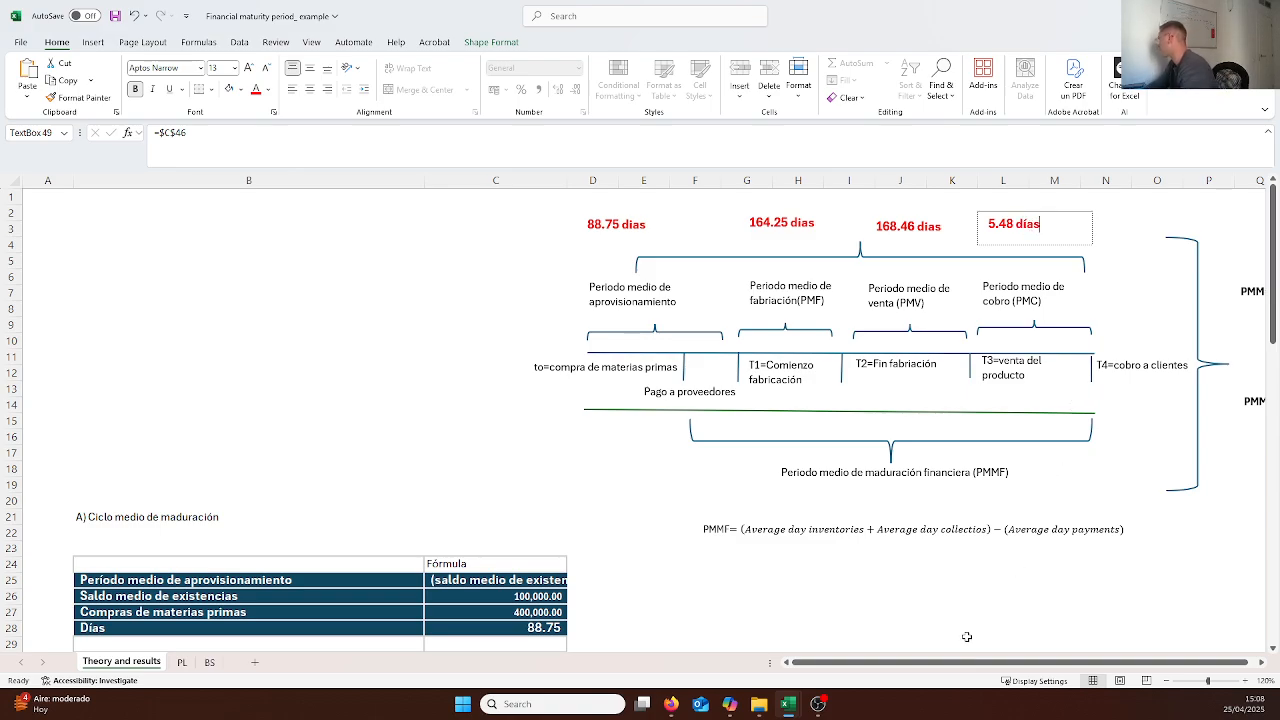
left_click(955, 642)
Check the supplier payment period formula in C49 and link "Saldo medio Proveedores" C50 to the suppliers balance in BS!B59
scroll(766, 457, "down", 10)
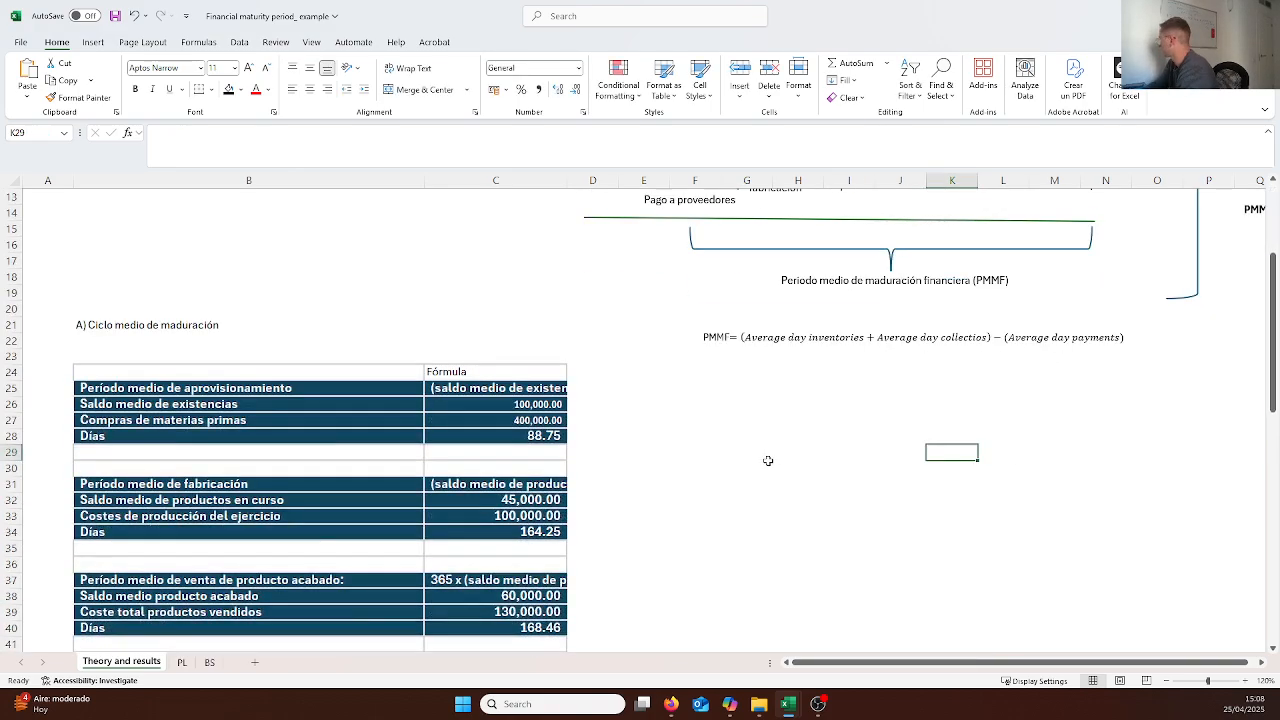
scroll(768, 460, "down", 2)
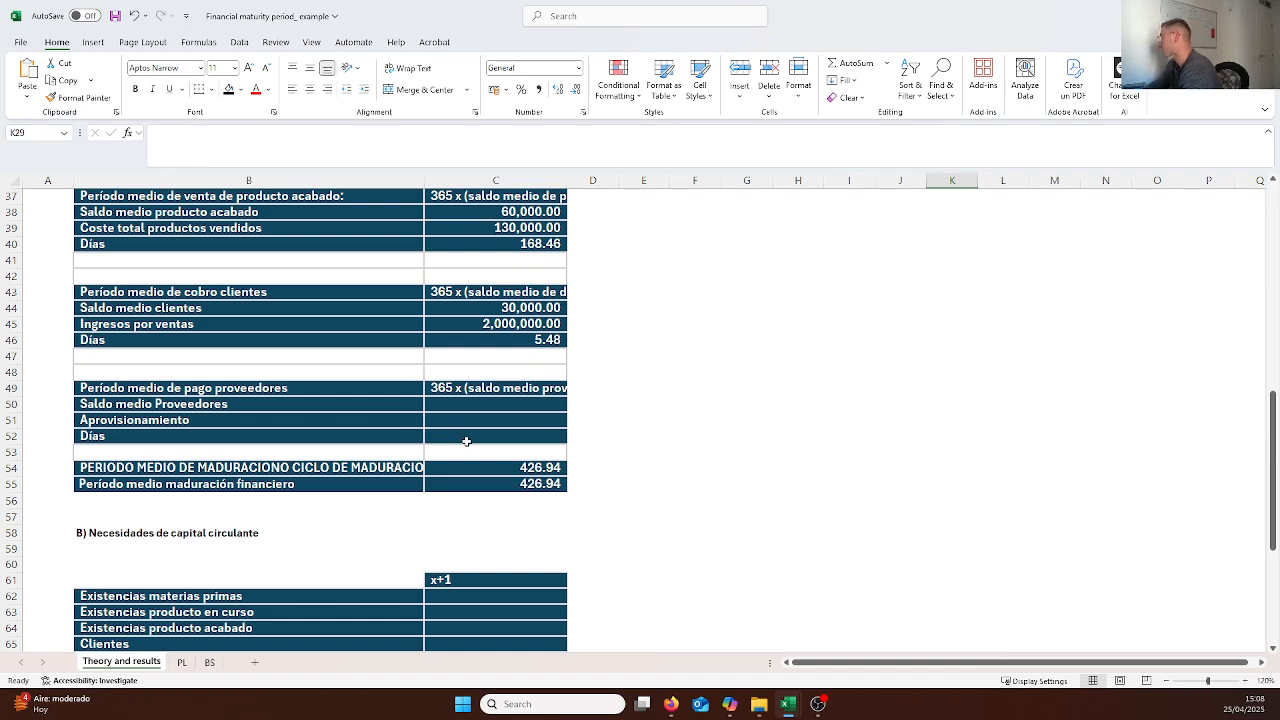
left_click(468, 390)
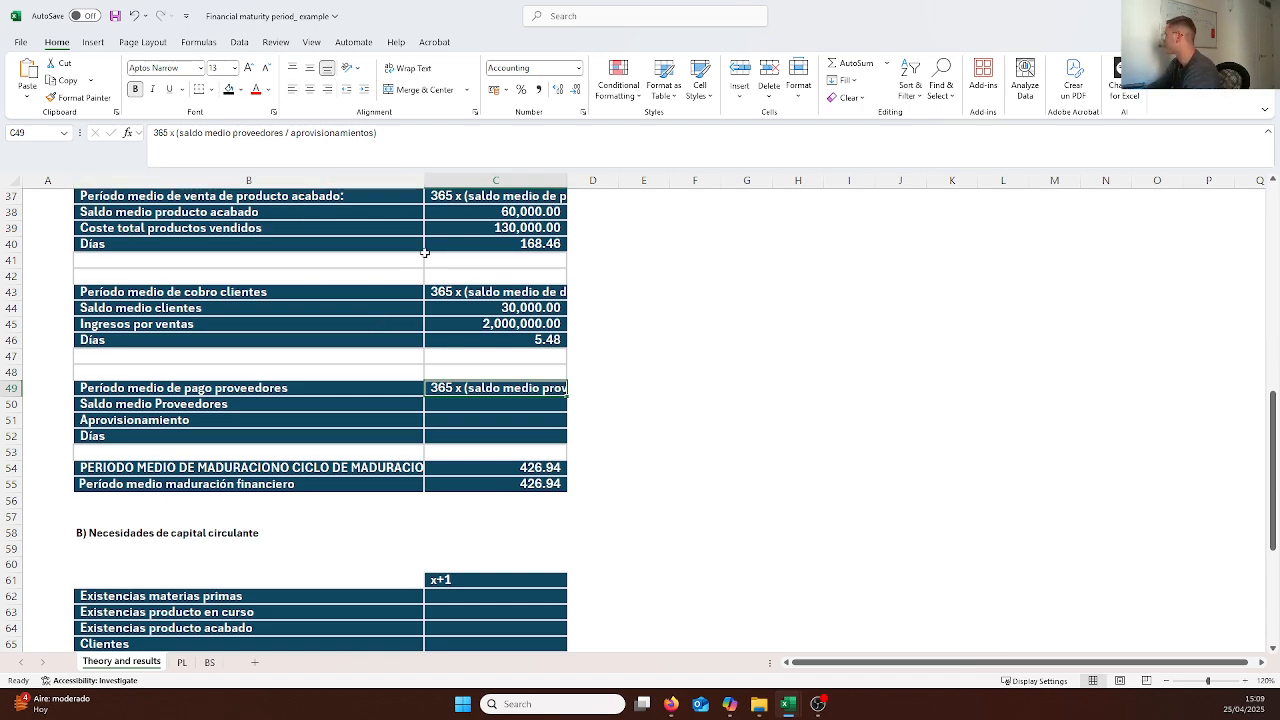
left_click(641, 488)
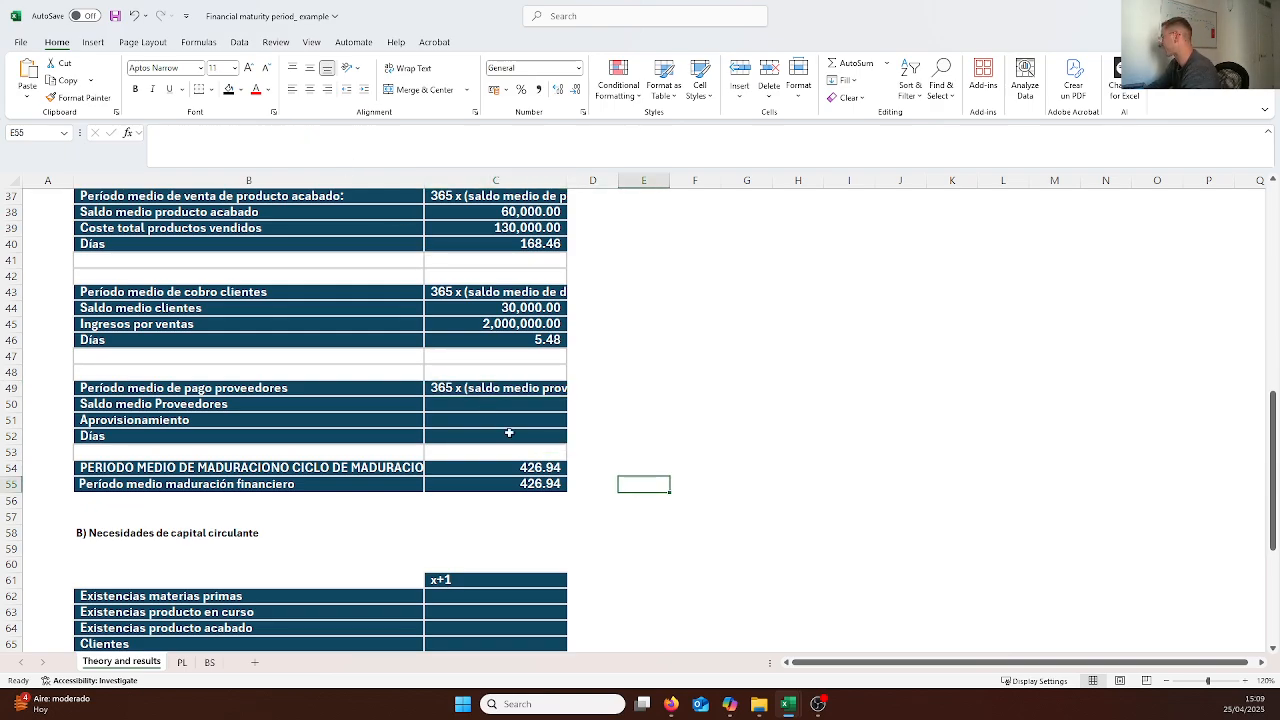
left_click(491, 406)
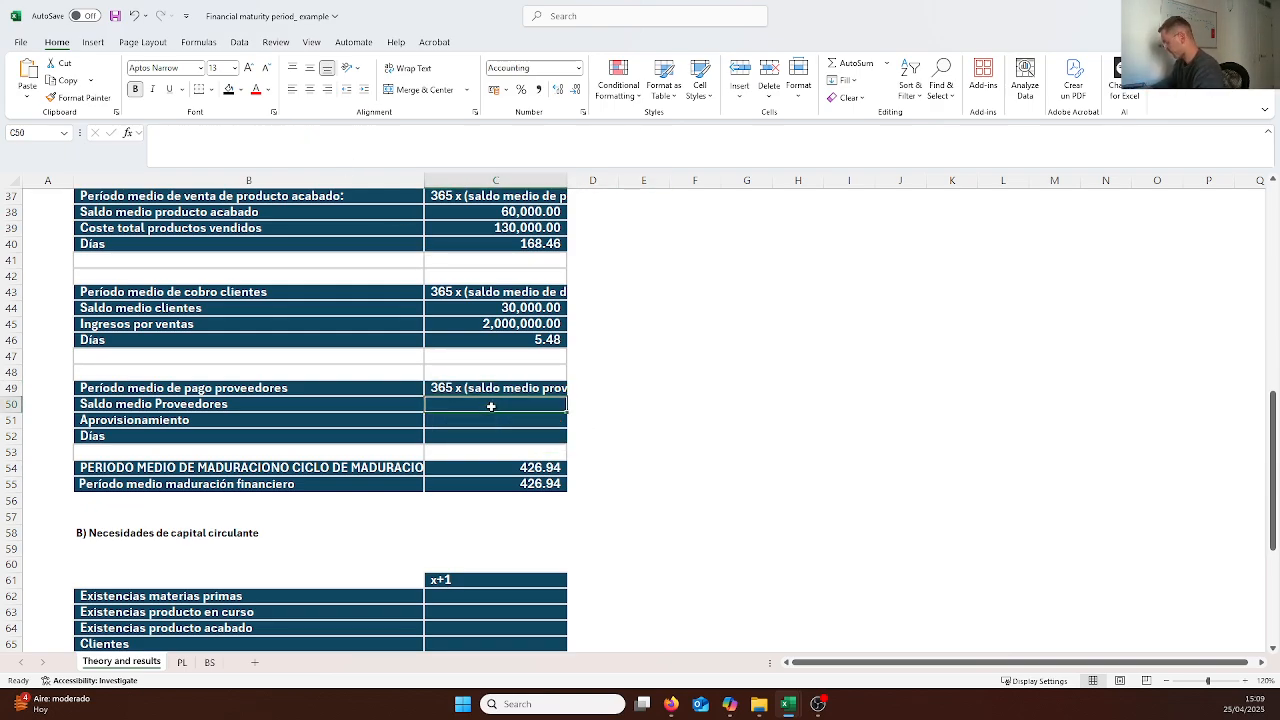
type("=")
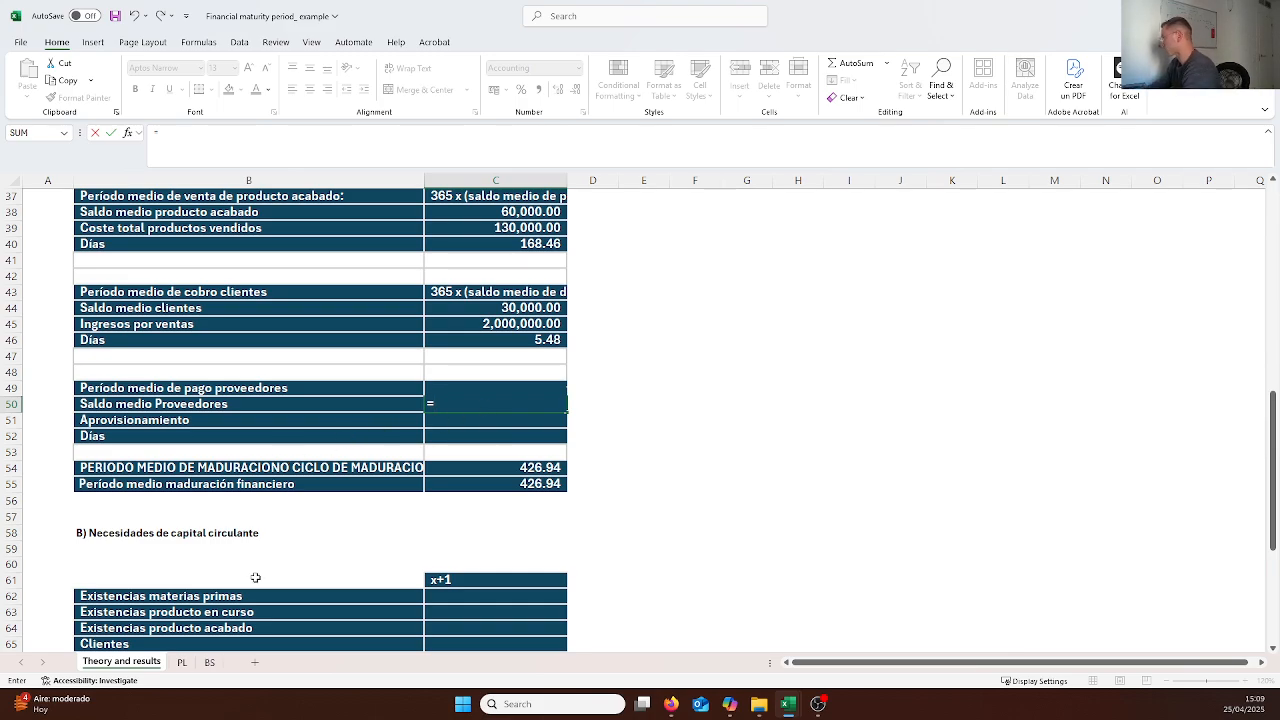
left_click(209, 662)
scroll(290, 400, "down", 5)
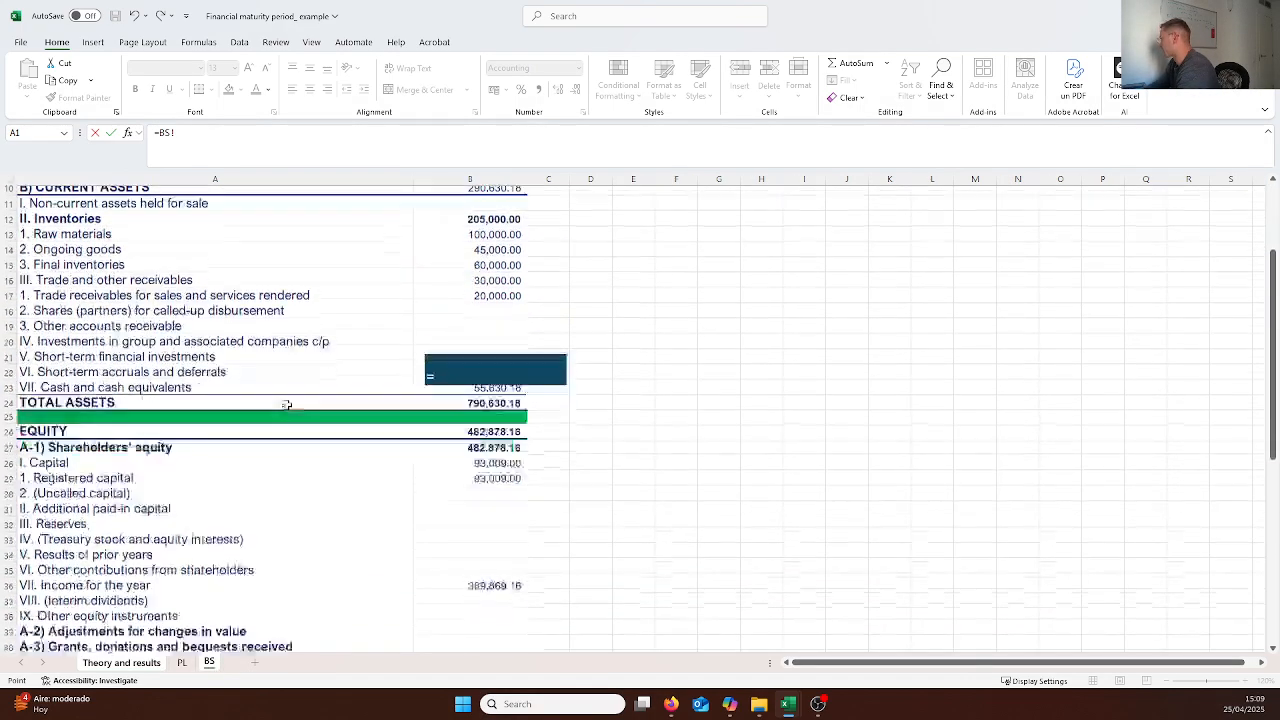
scroll(311, 390, "down", 9)
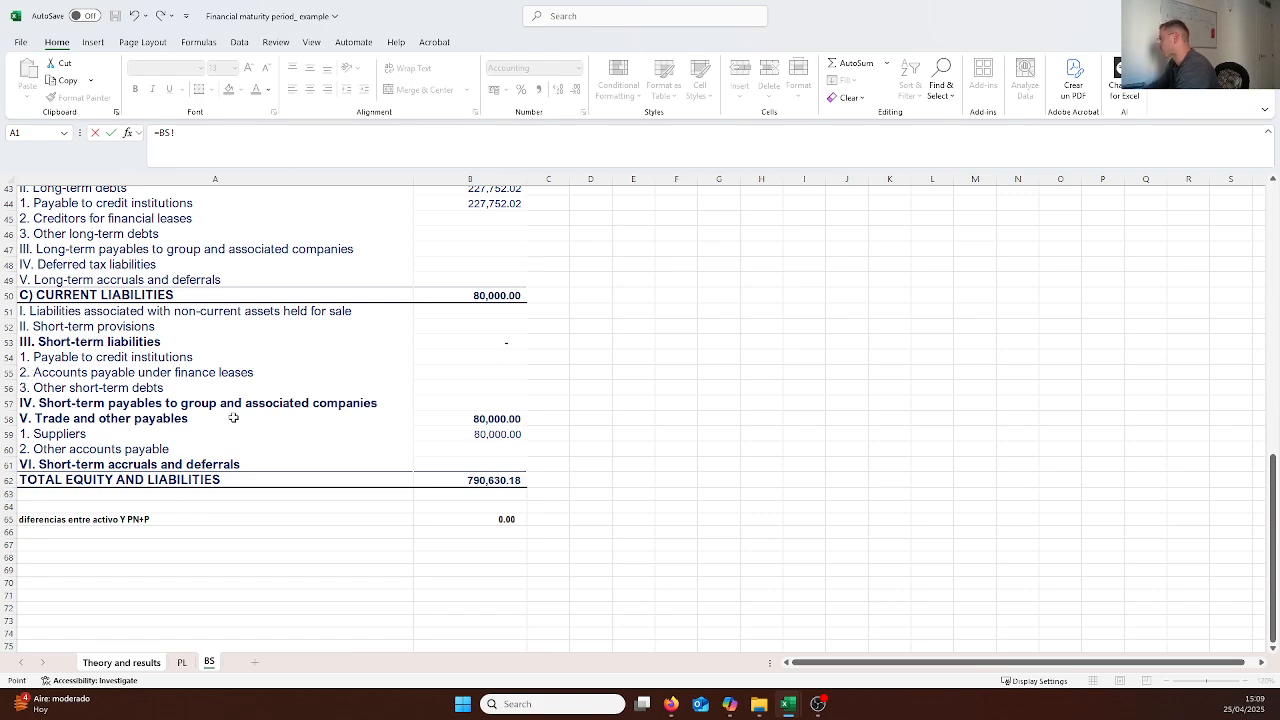
left_click(494, 434)
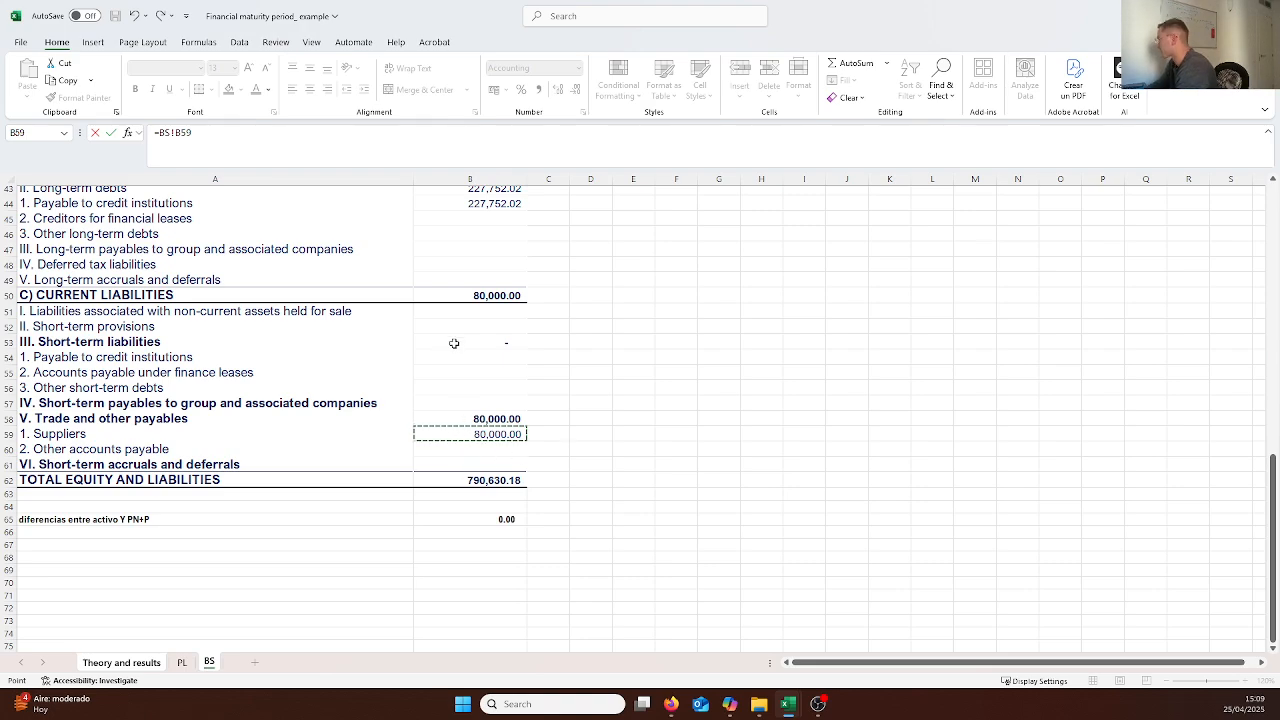
key("Escape")
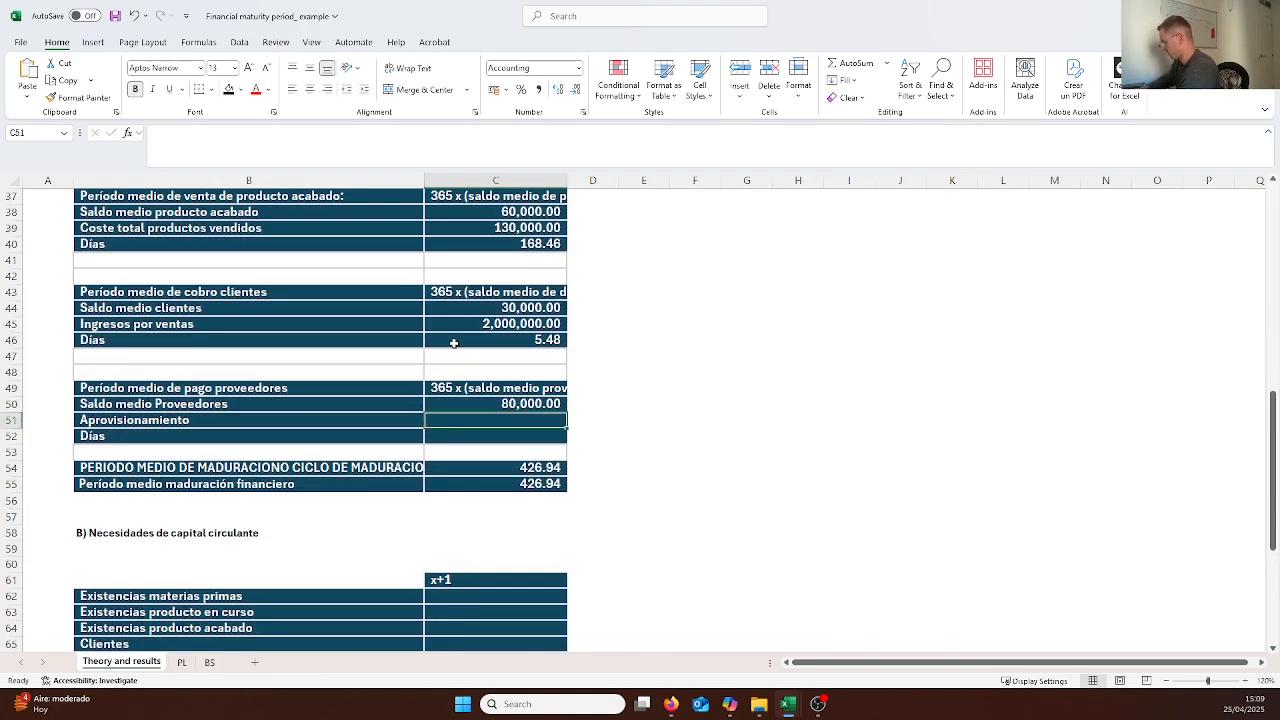
Link "Aprovisionamiento" in C51 to the supplies cost in PL!B6 with its sign reversed
type("=-")
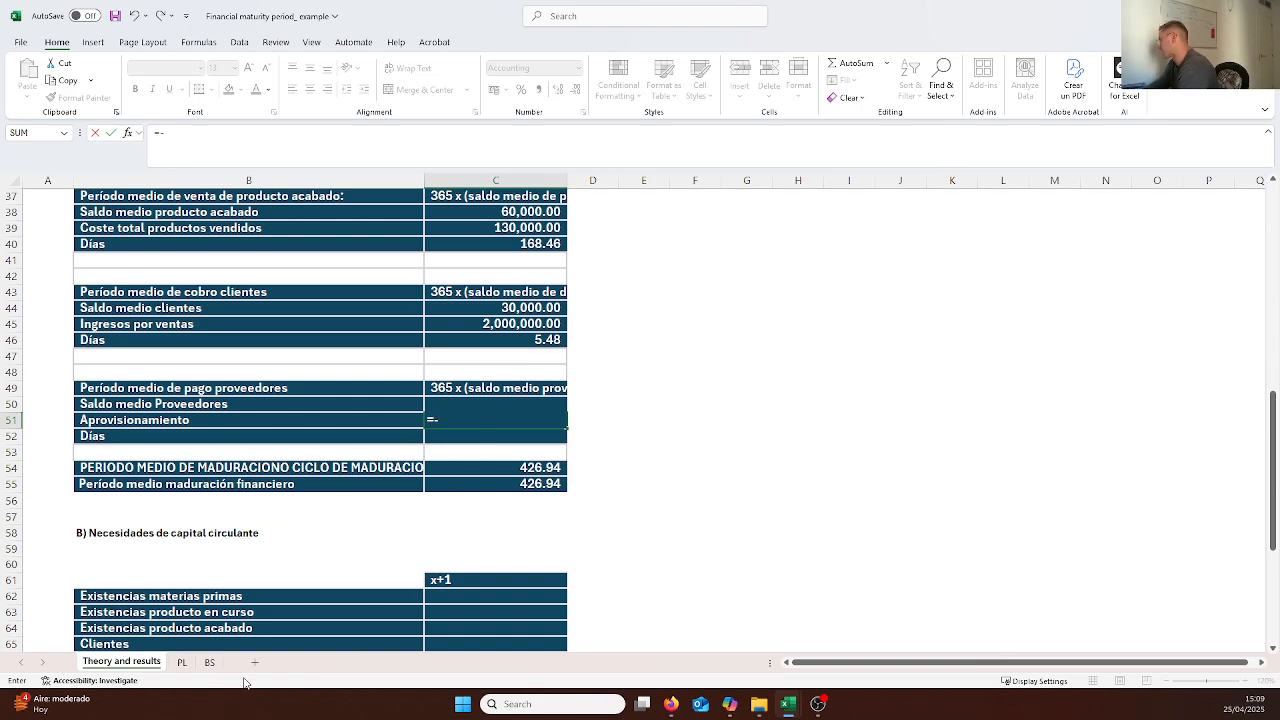
left_click(182, 662)
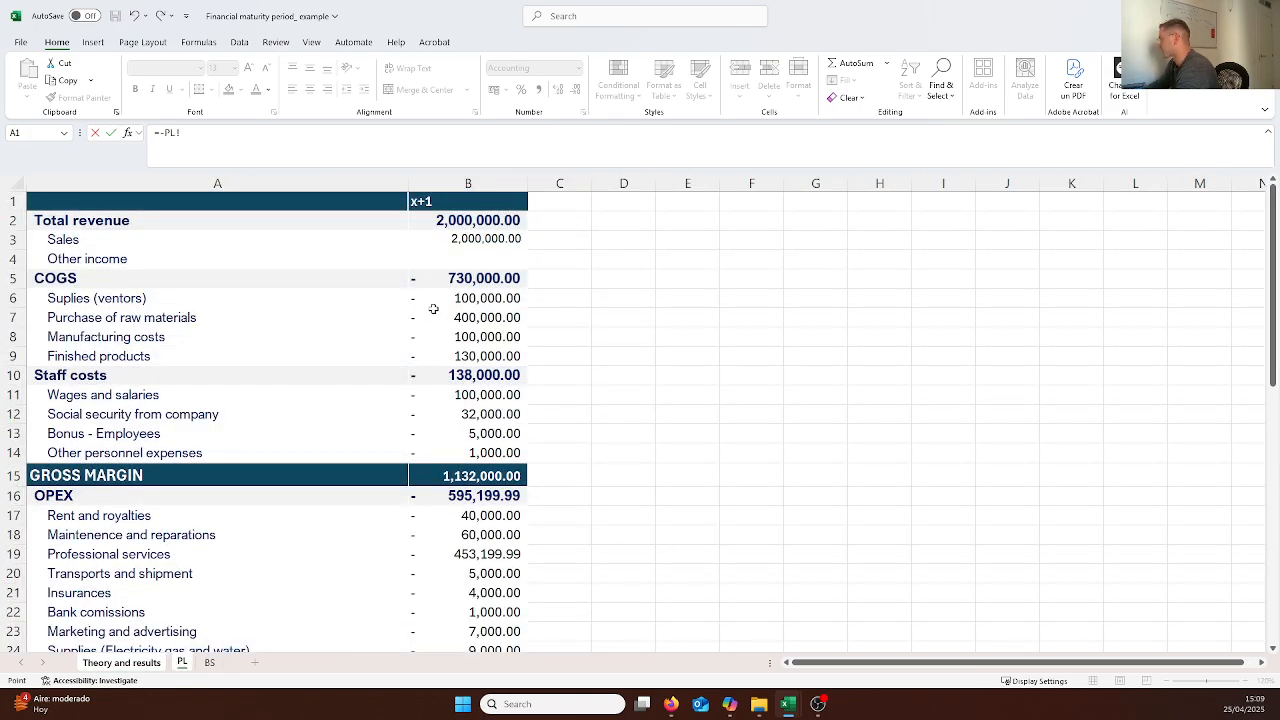
left_click(468, 300)
key("Return")
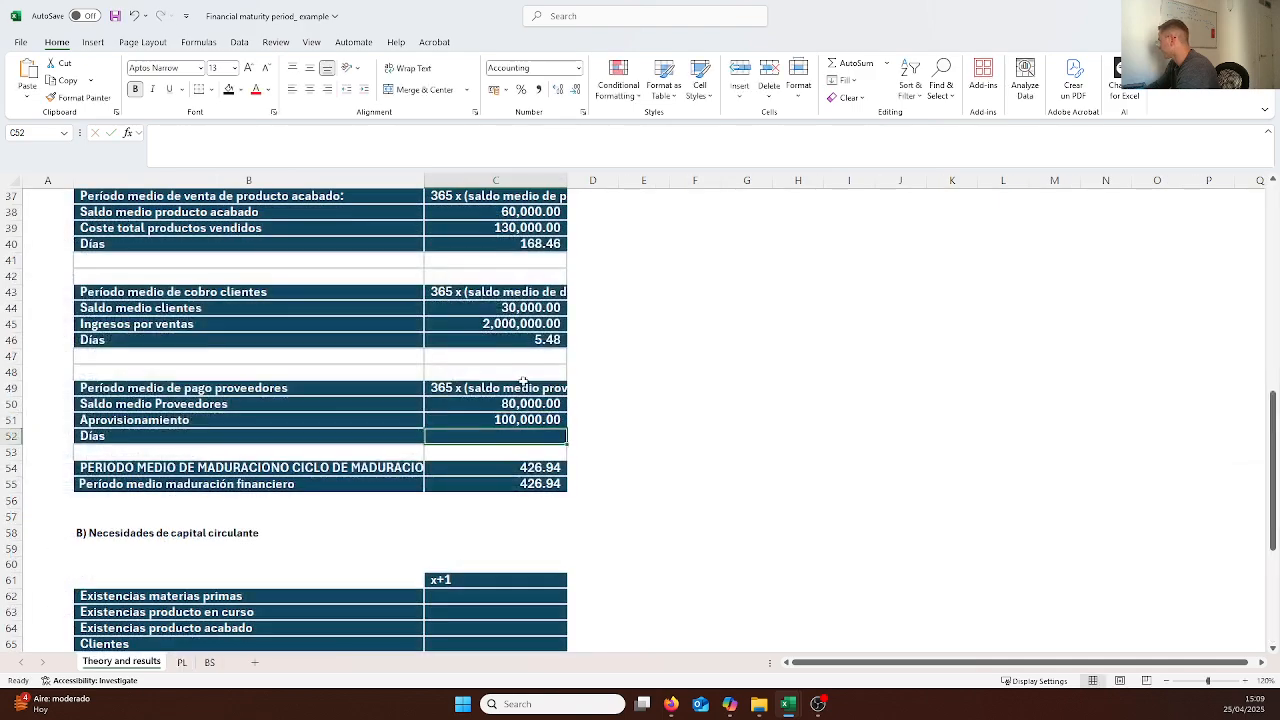
Calculate the supplier payment period "Días" in C52 with the formula =(C50/C51)*365
left_click(645, 518)
left_click(512, 440)
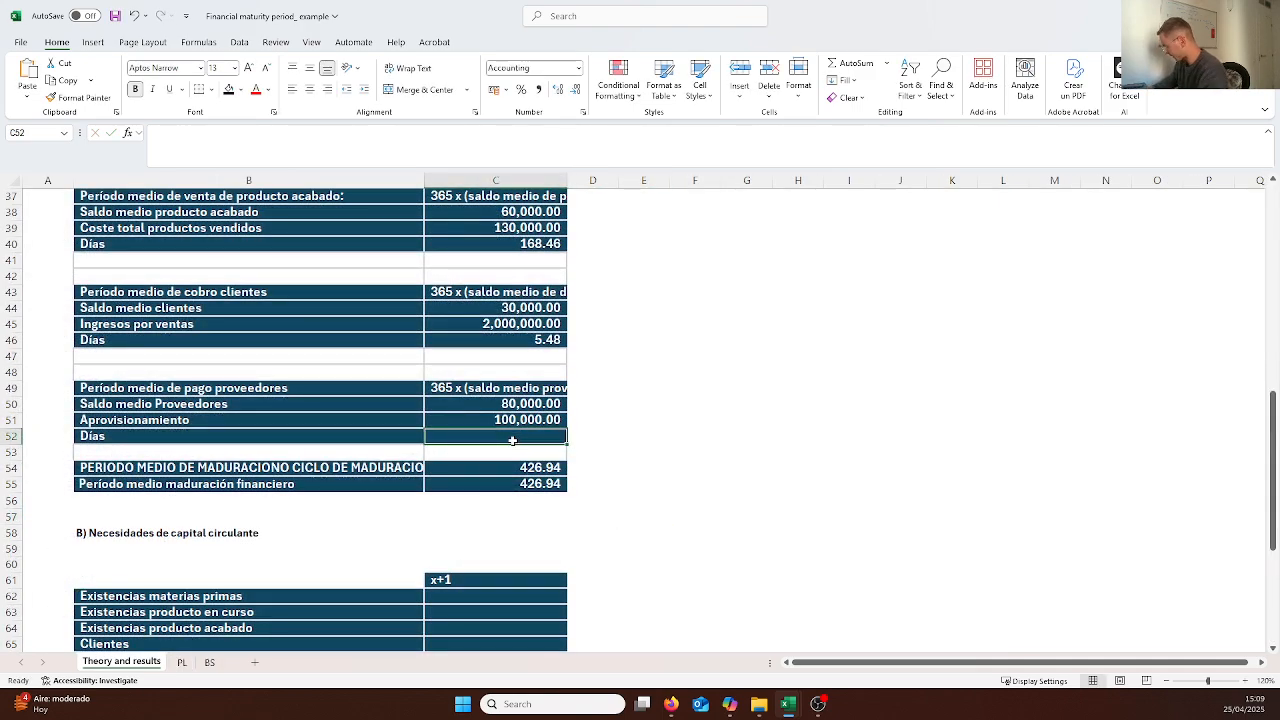
type("=(")
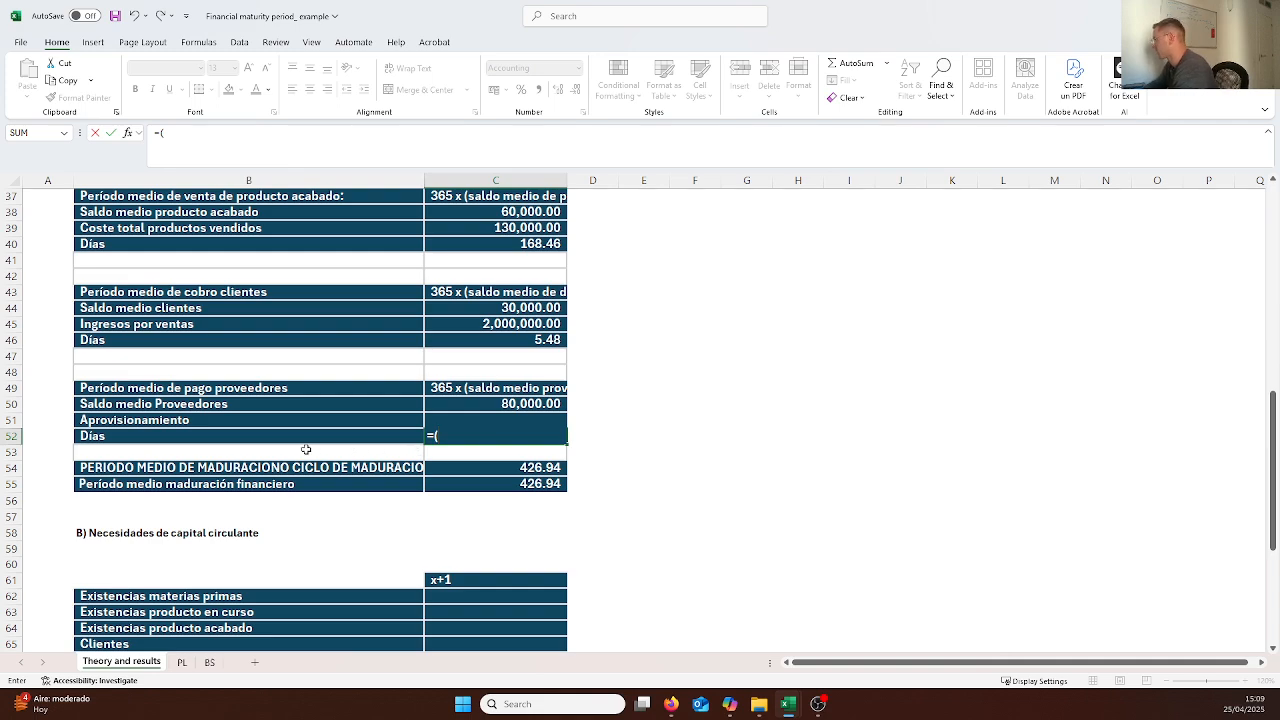
left_click(503, 405)
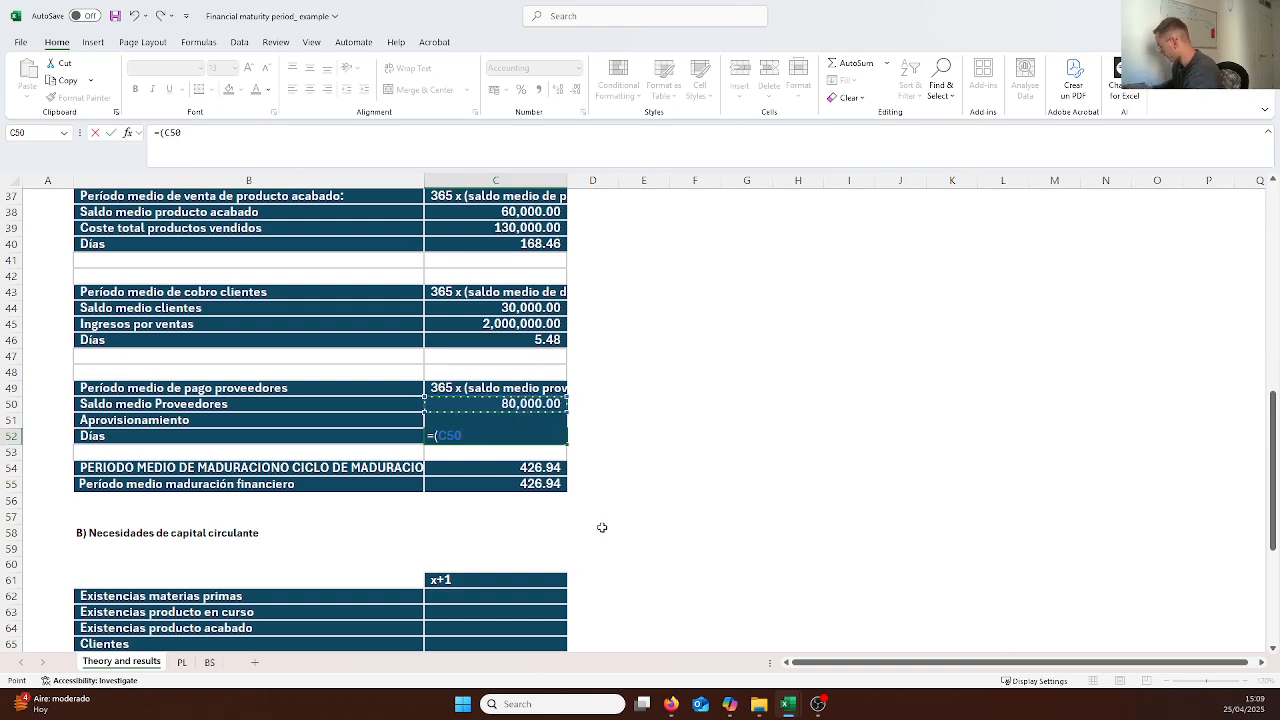
type("/")
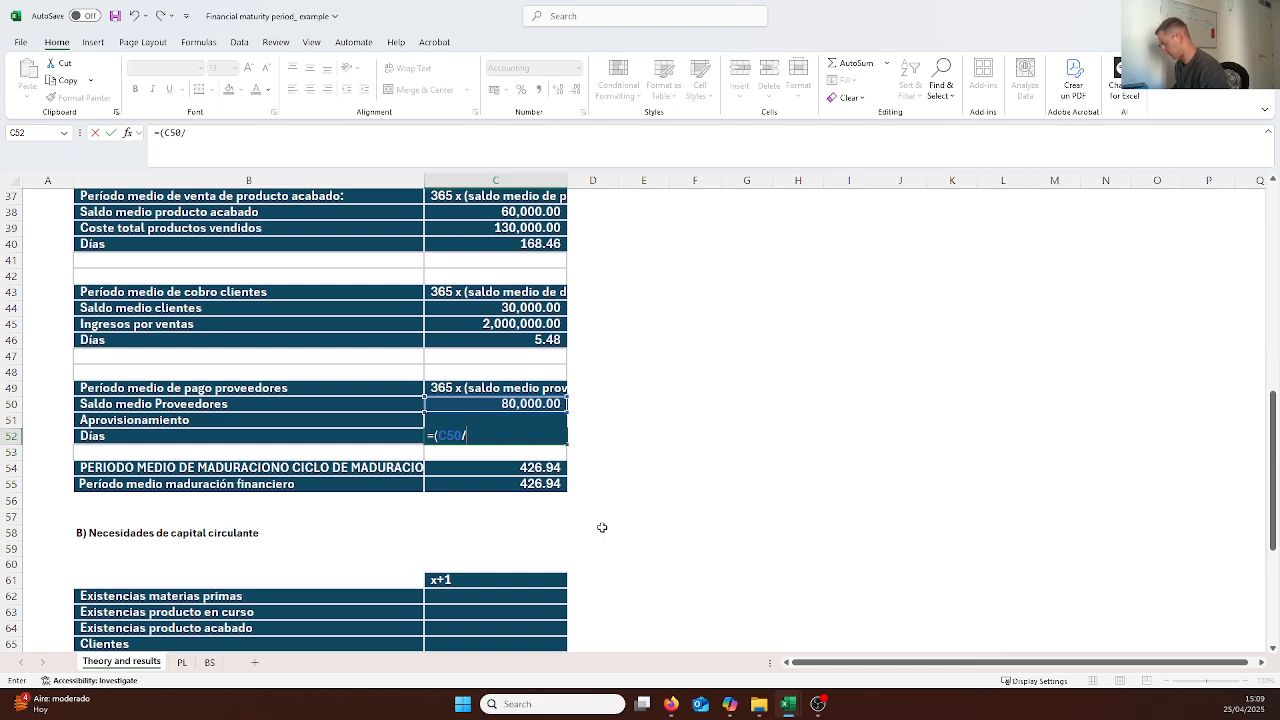
type("c51")
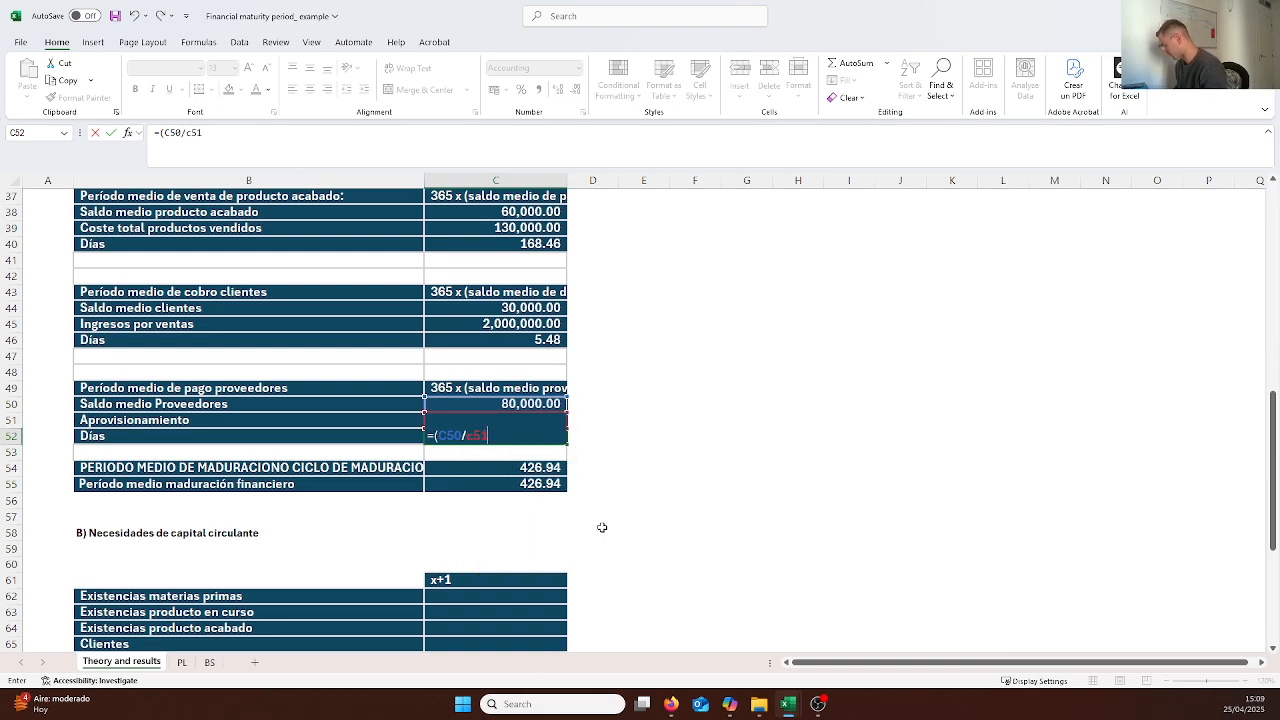
type(")*365")
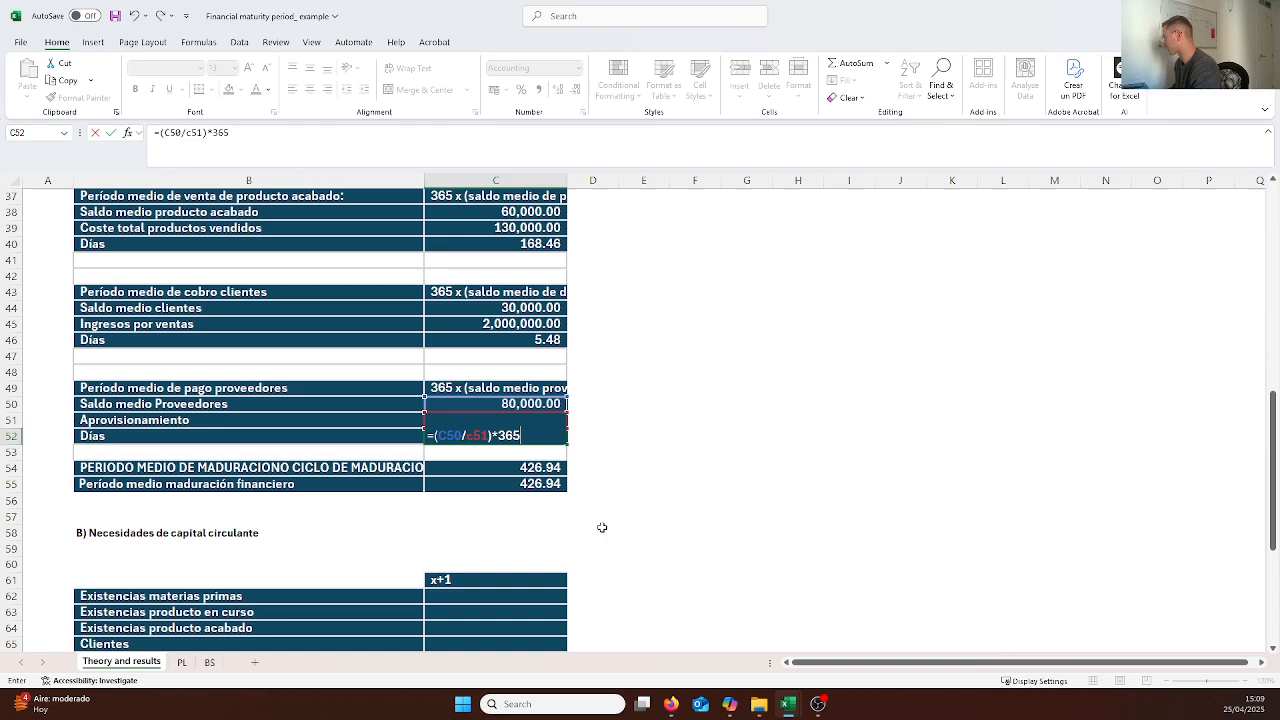
key("Return")
left_click(766, 483)
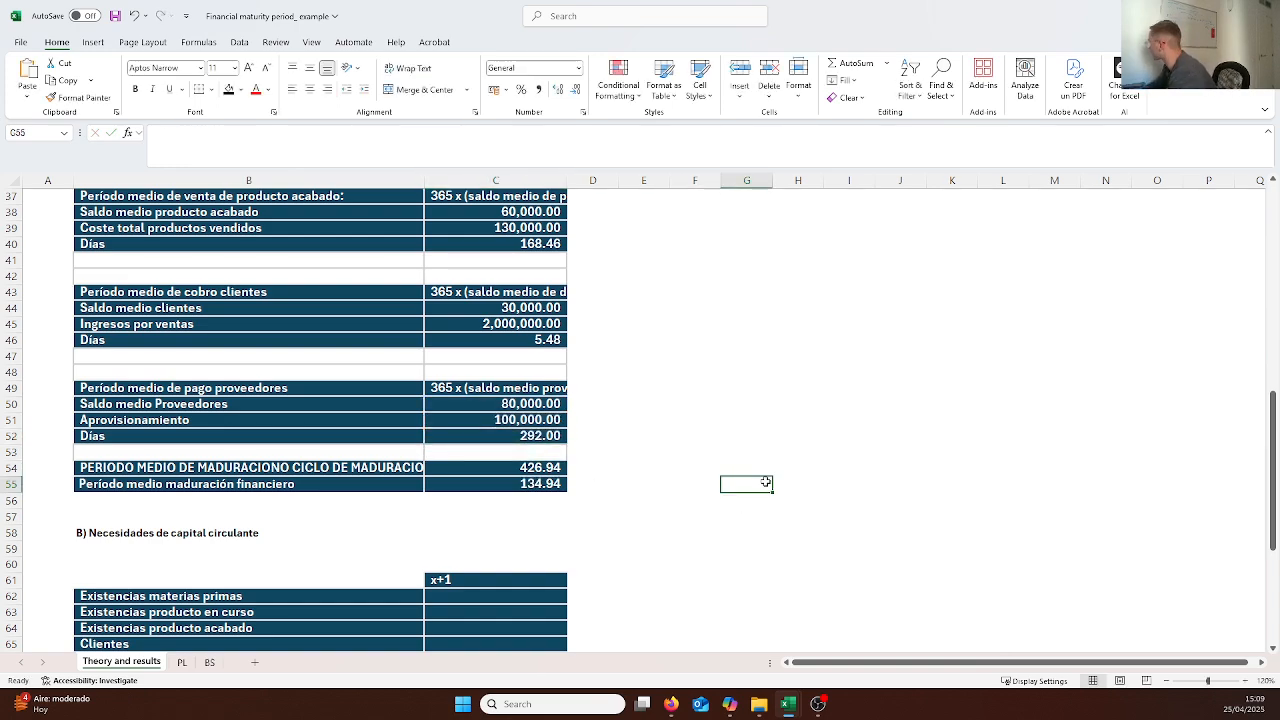
left_click(501, 438)
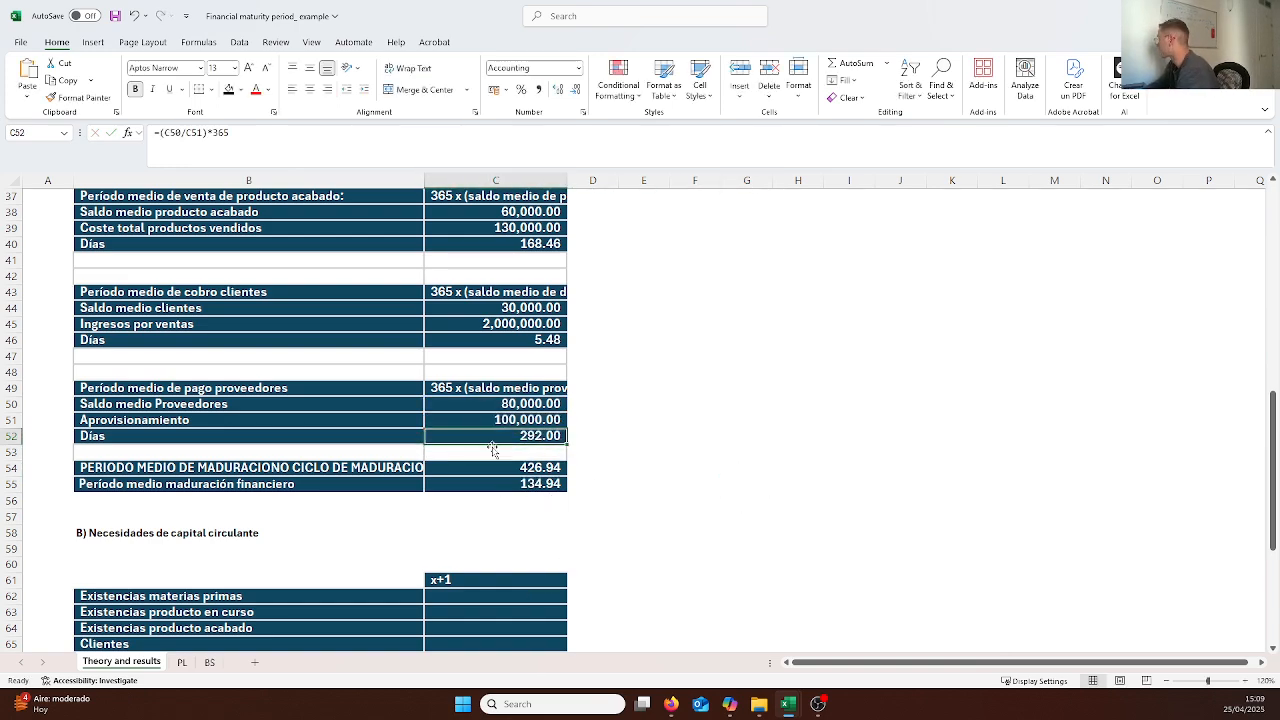
Duplicate the supply period's days text box from the timeline diagram and place the copy below "Pago a proveedores", under the green line
scroll(556, 404, "up", 3)
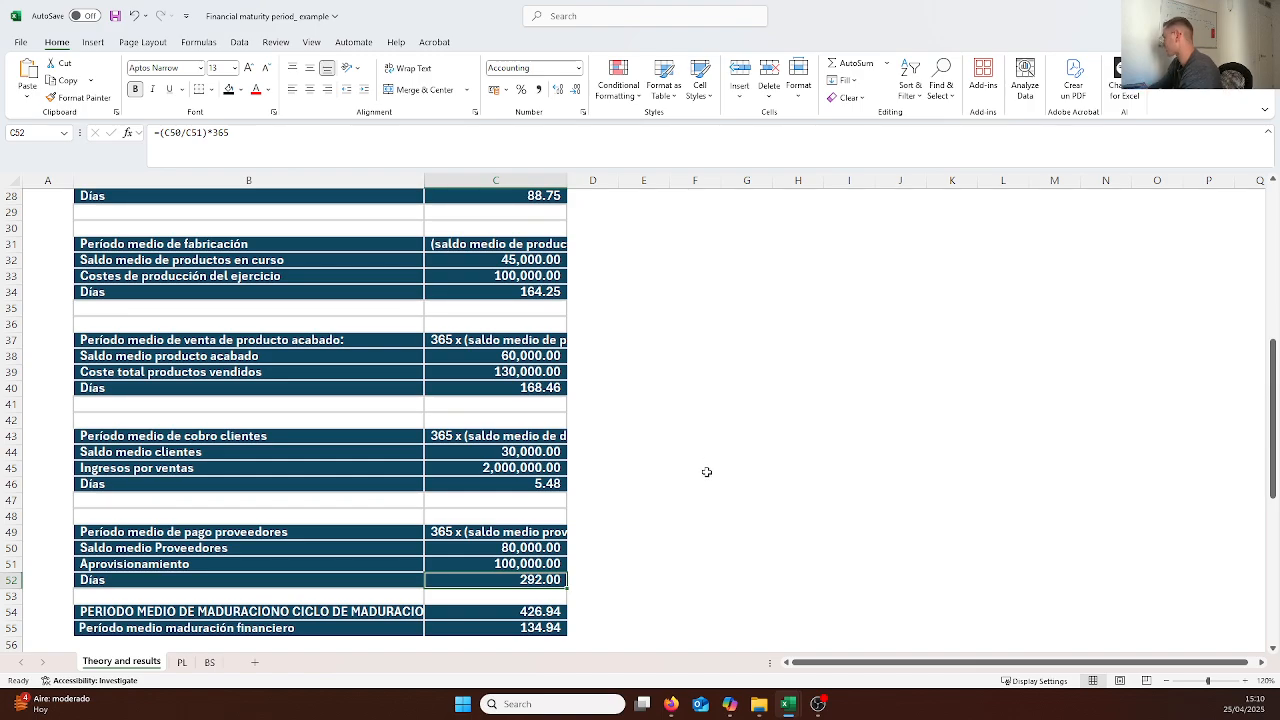
scroll(620, 509, "up", 9)
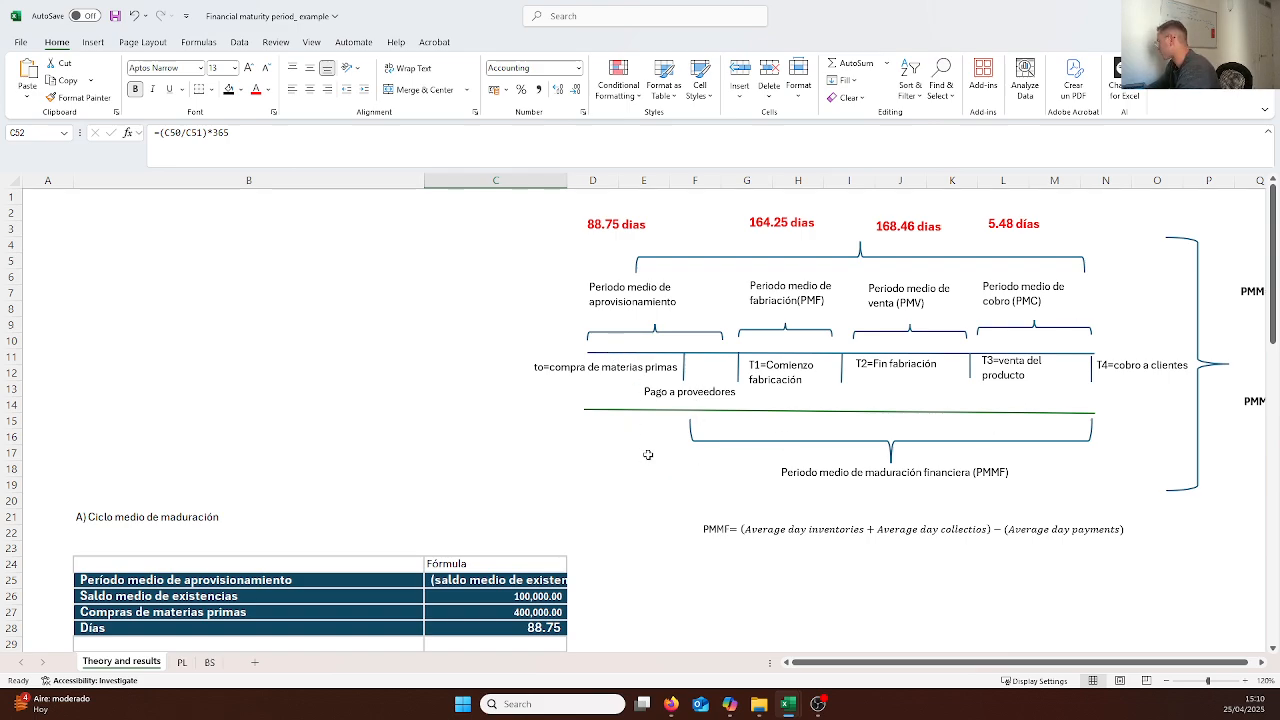
left_click(637, 226)
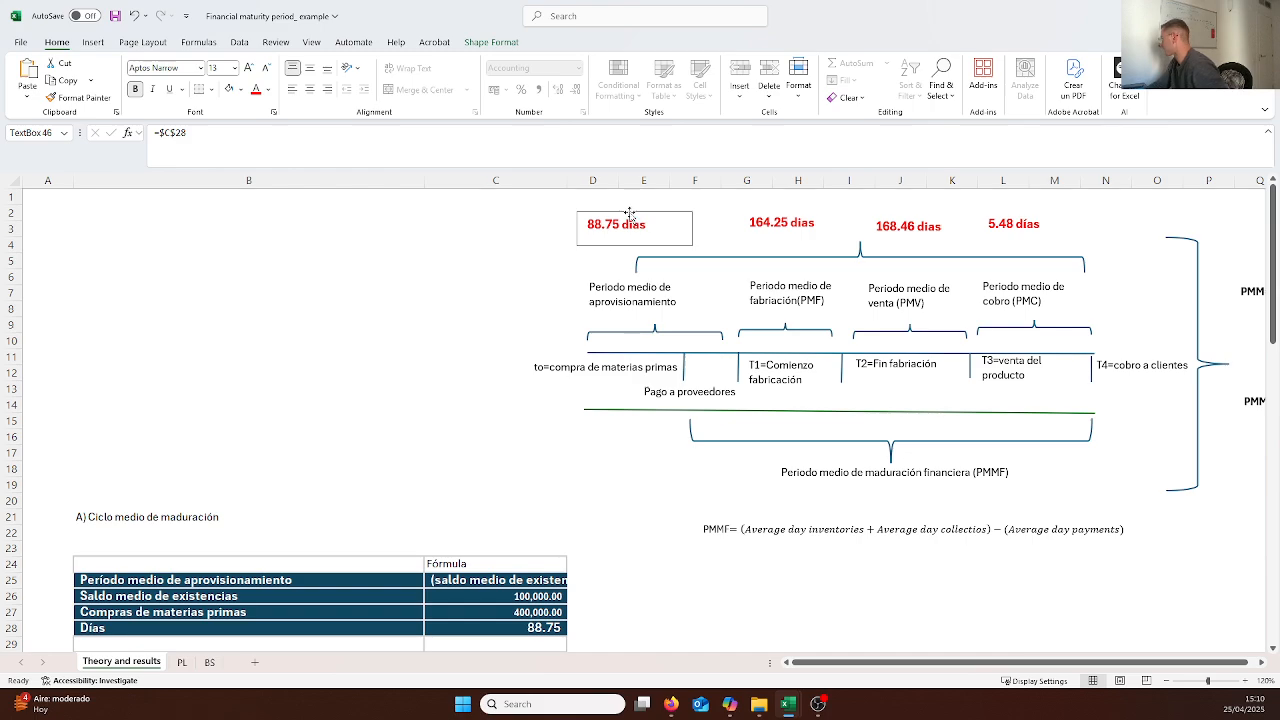
left_click(612, 438)
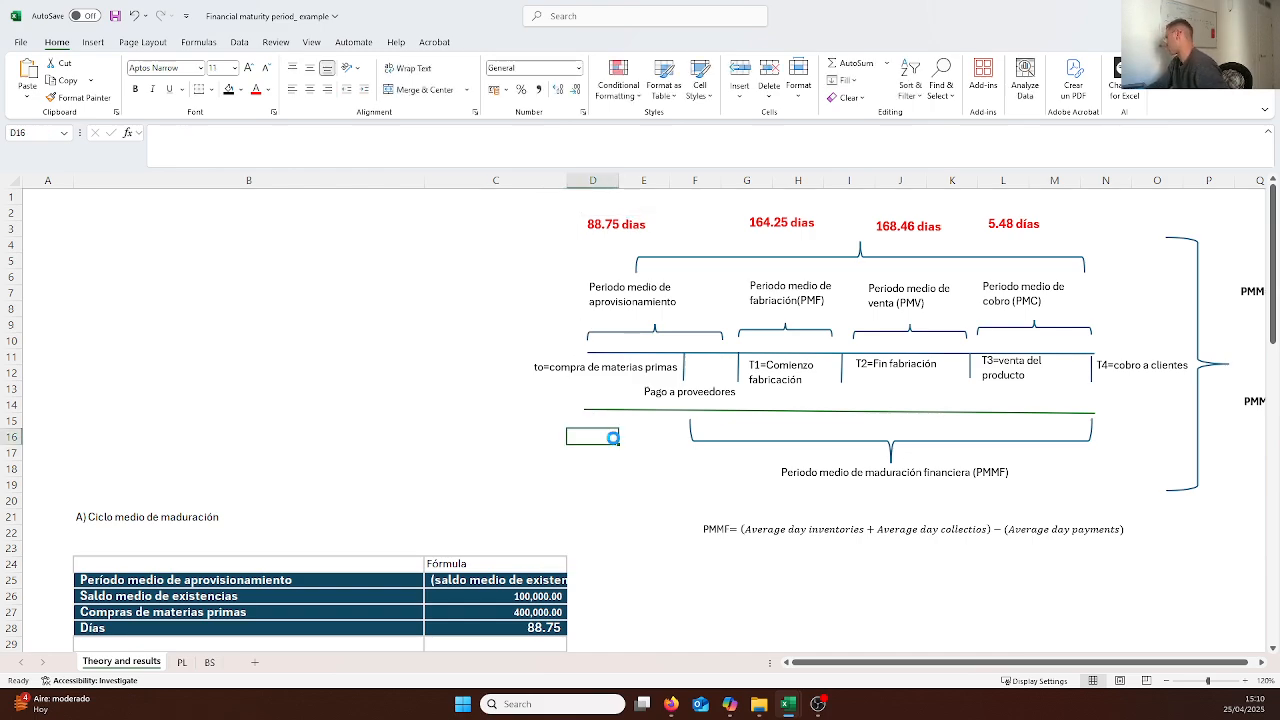
key("ctrl+v")
left_click_drag(634, 431, 681, 418)
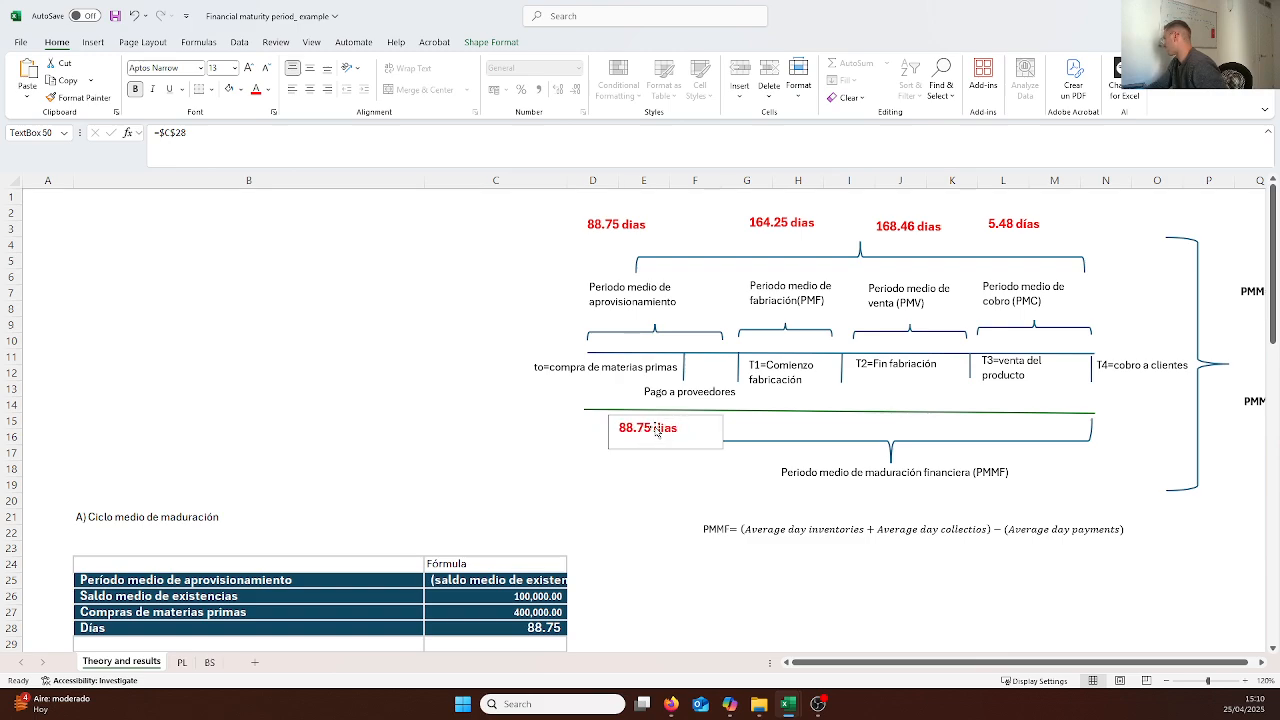
Relink the duplicated text box below "Pago a proveedores" to the supplier payment days in cell C52
left_click(651, 426)
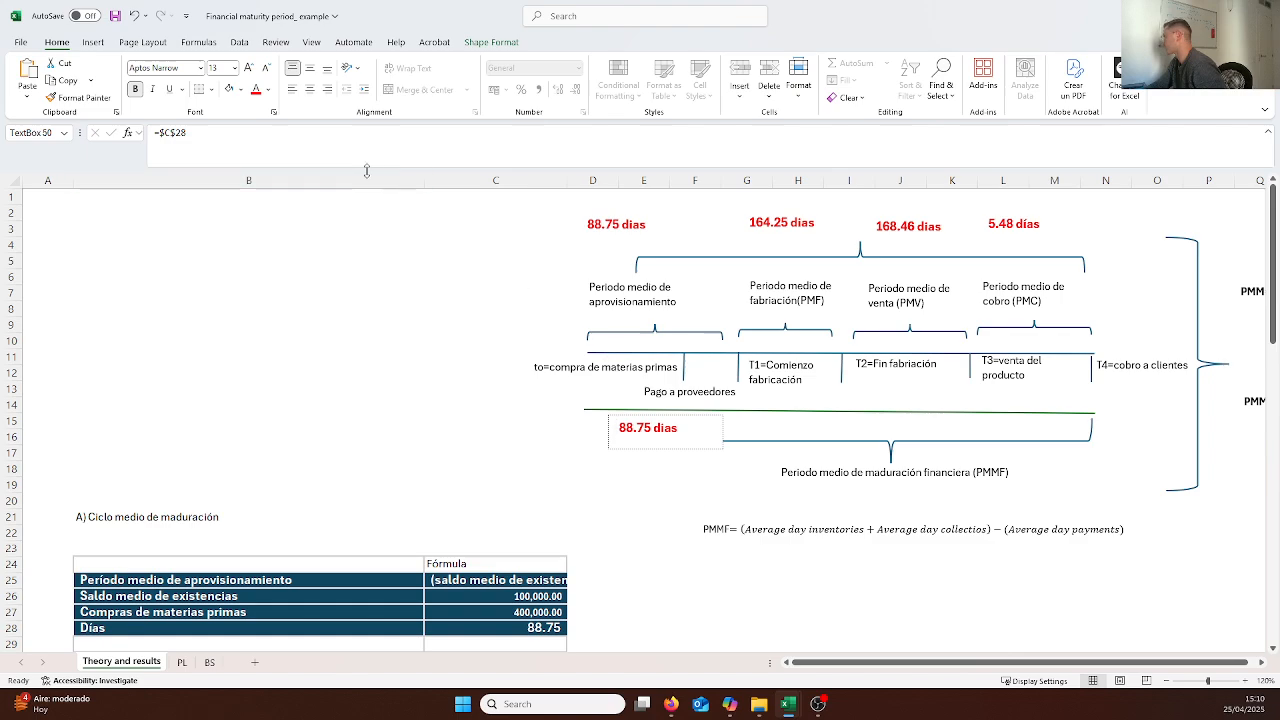
double_click(176, 133)
left_click_drag(174, 139, 159, 137)
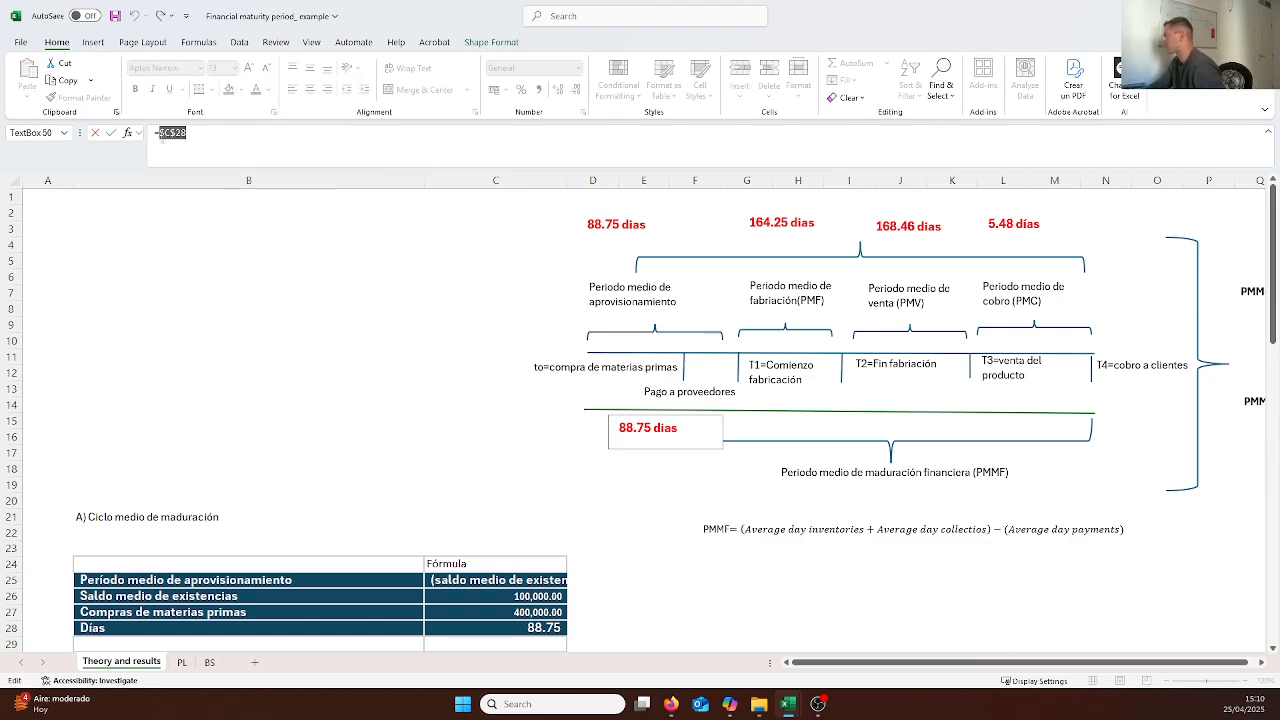
key("BackSpace")
scroll(404, 668, "down", 4)
scroll(404, 660, "down", 7)
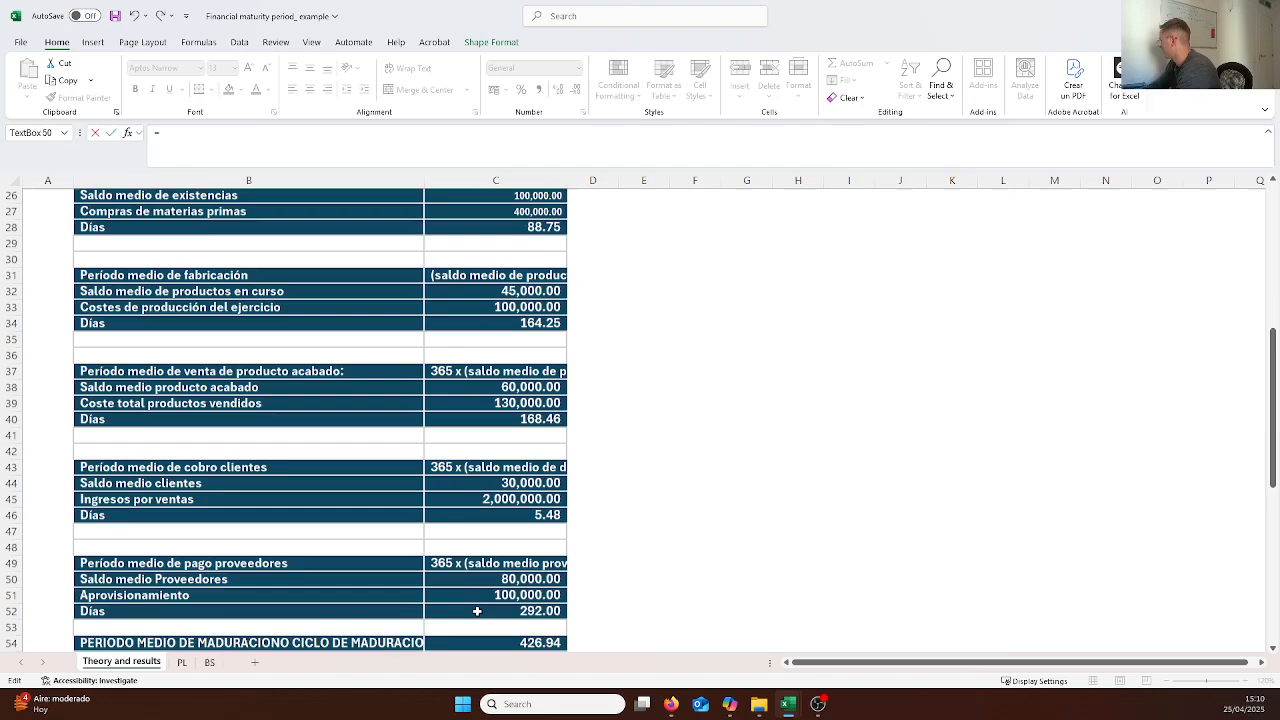
left_click(529, 484)
key("Return")
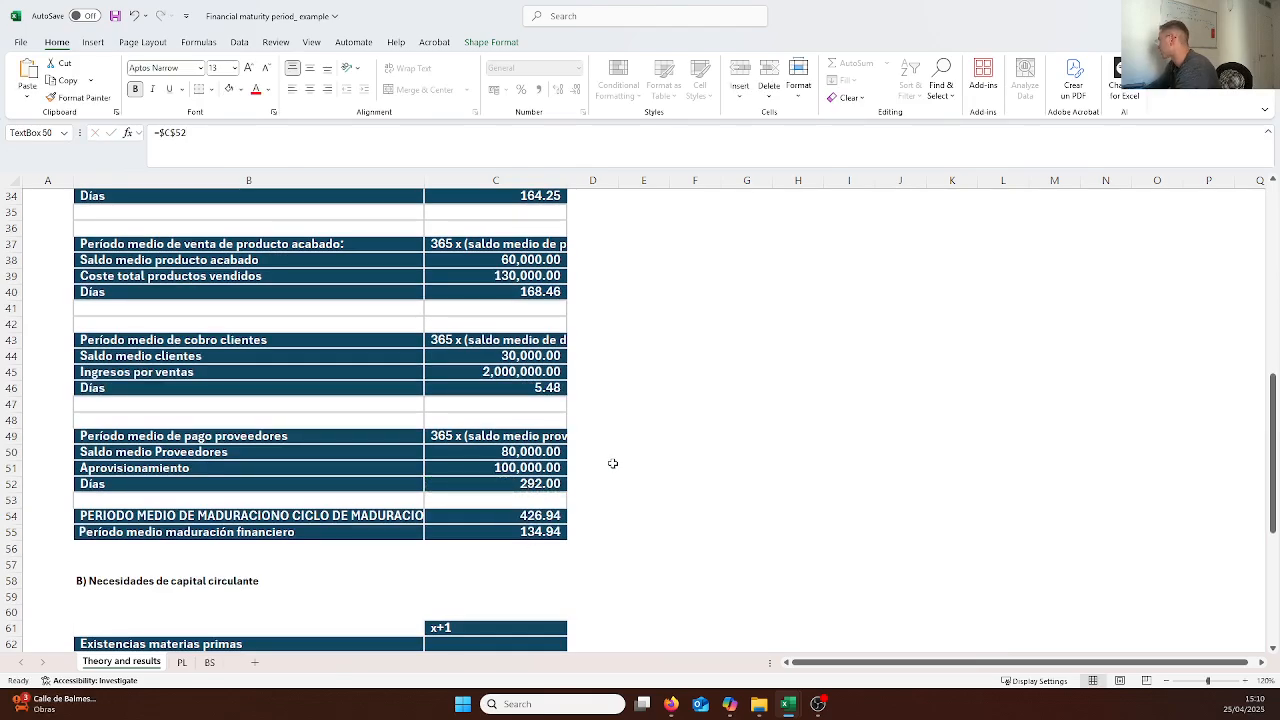
Set the supplier payment days text box's font color to red and add "días" after its value
left_click(762, 442)
scroll(762, 442, "up", 11)
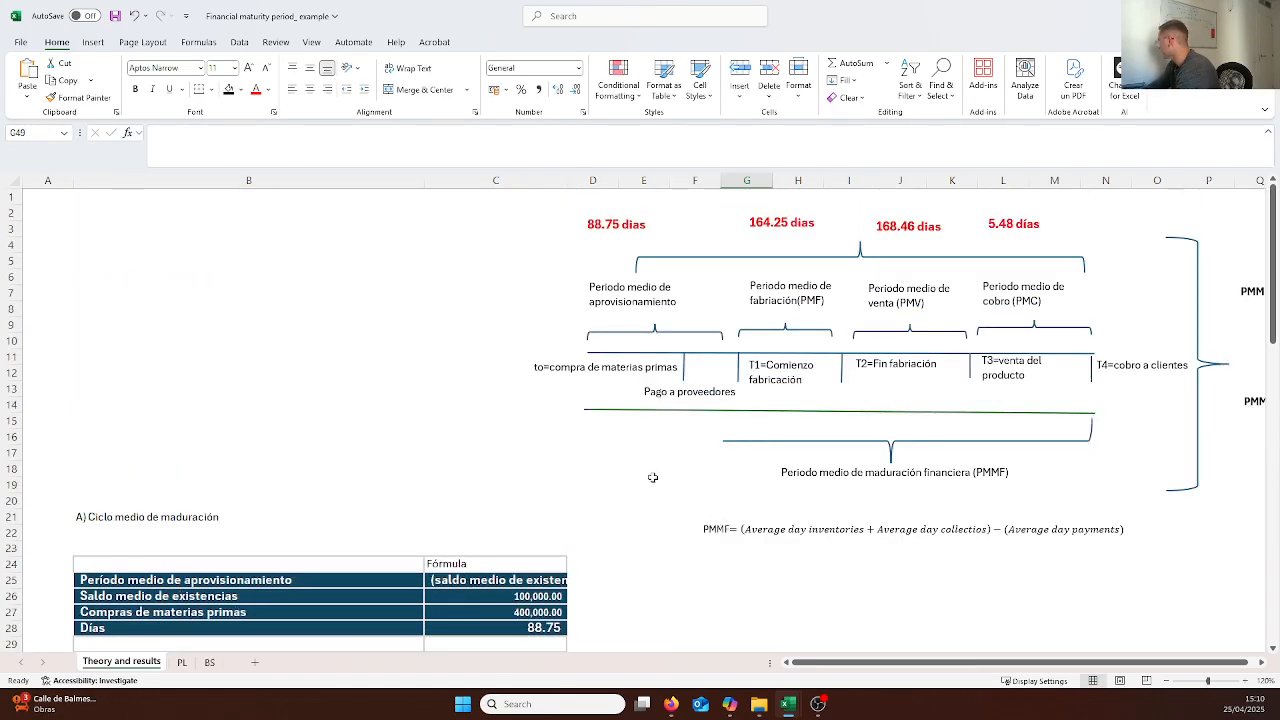
left_click(643, 427)
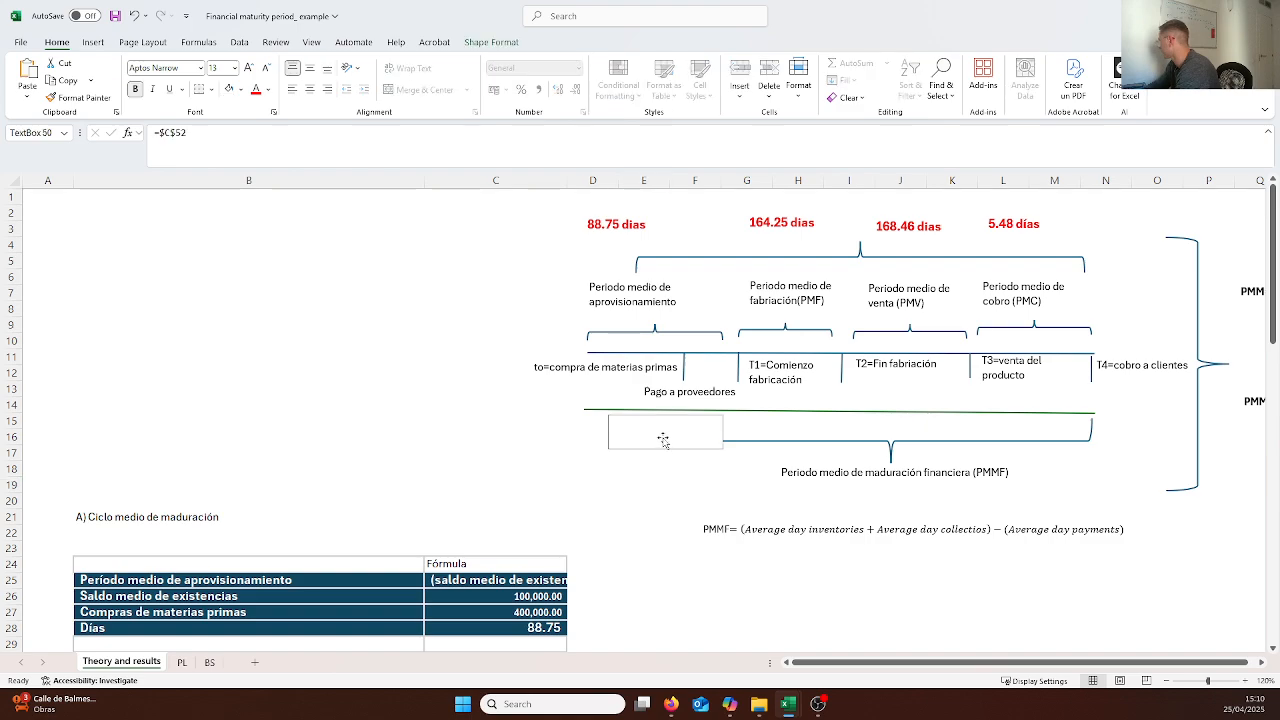
left_click(256, 90)
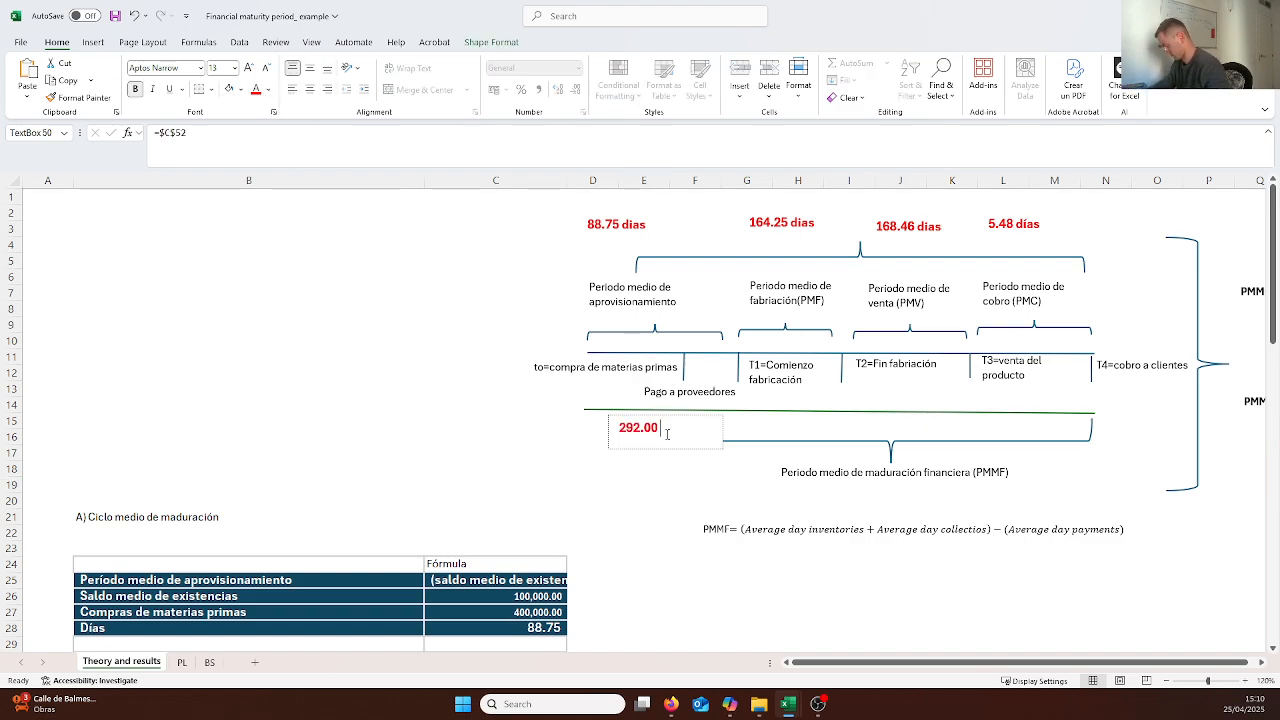
type("días")
left_click(659, 498)
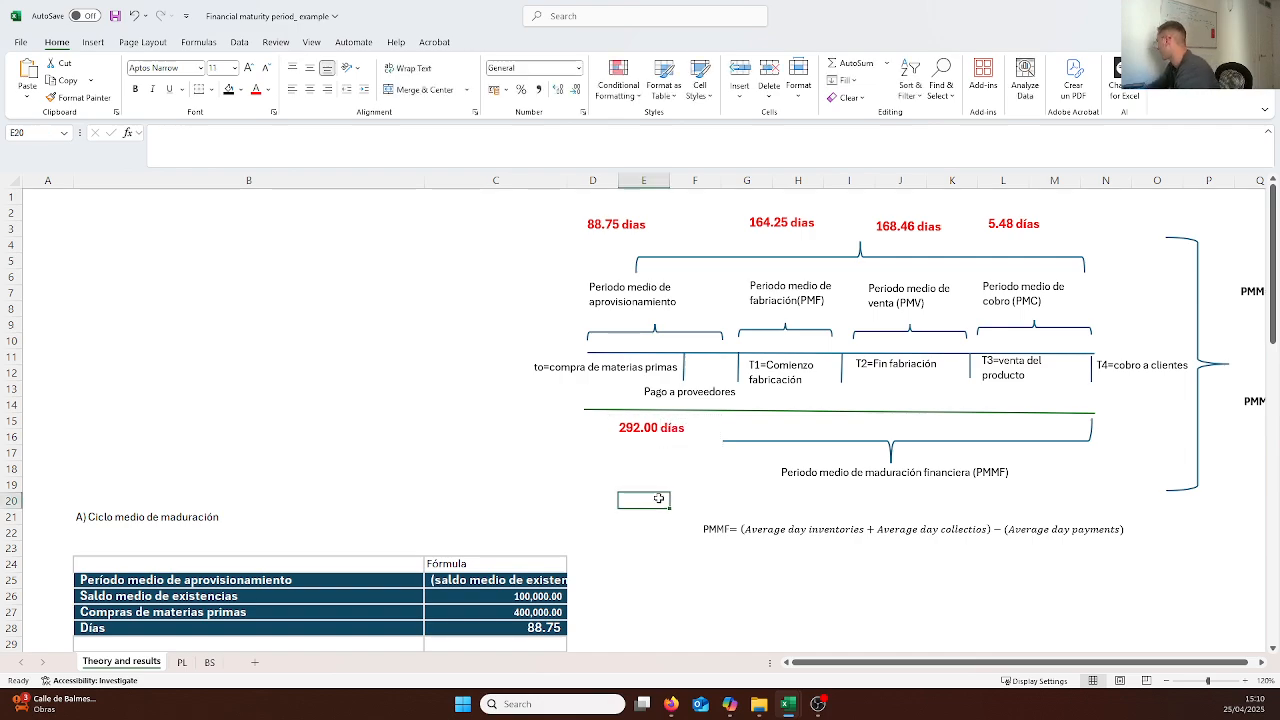
Clear the contents of the average maturity period and financial maturity period cells C54:C55
scroll(731, 467, "down", 1)
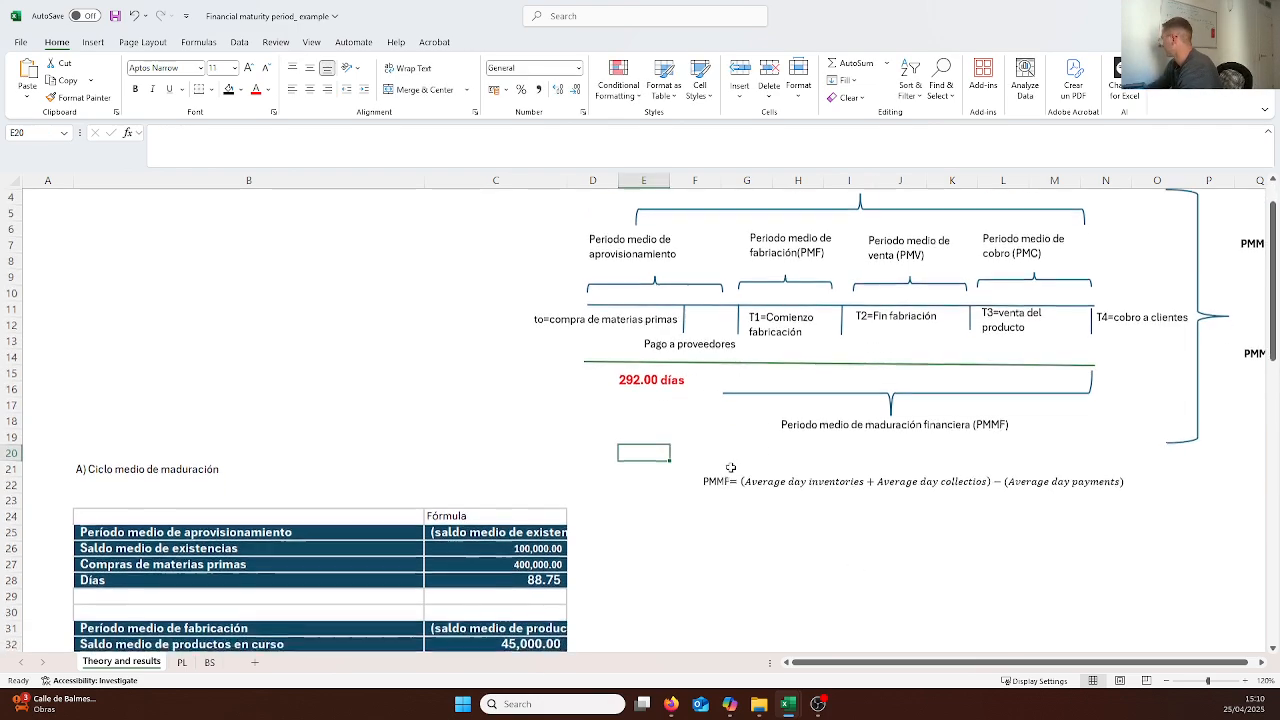
scroll(731, 467, "down", 13)
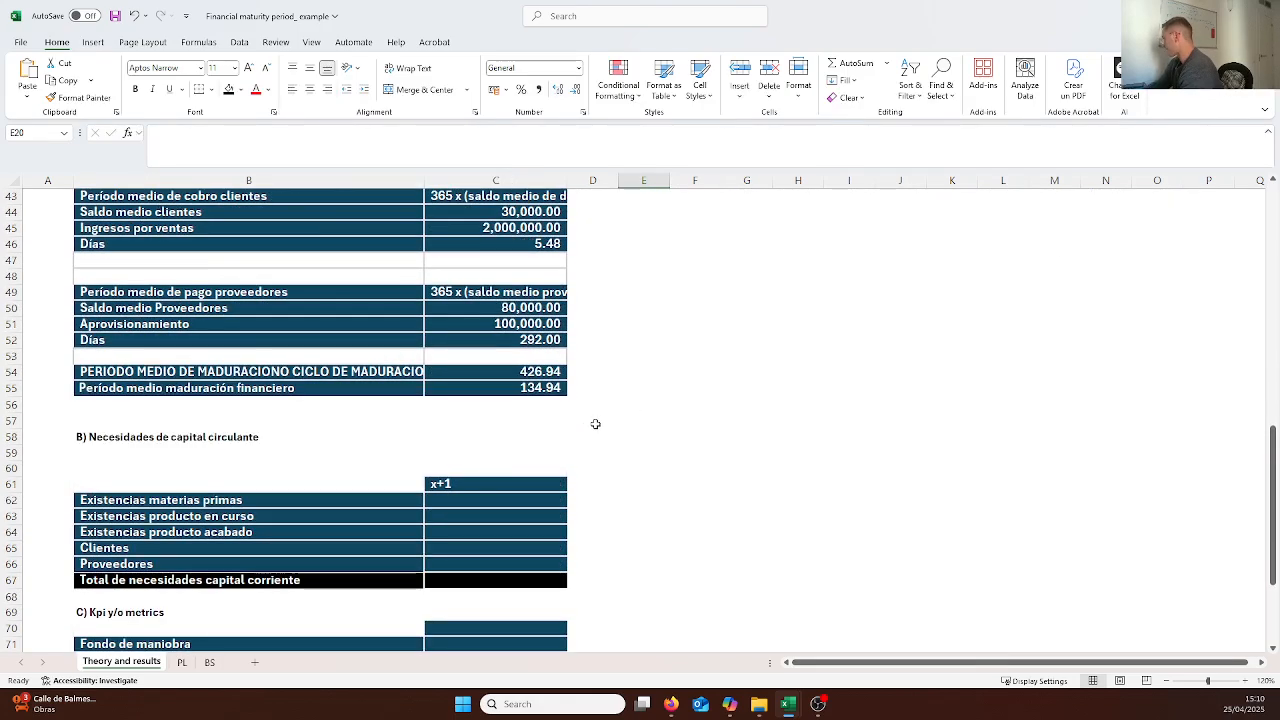
scroll(595, 424, "down", 2)
scroll(400, 358, "up", 4)
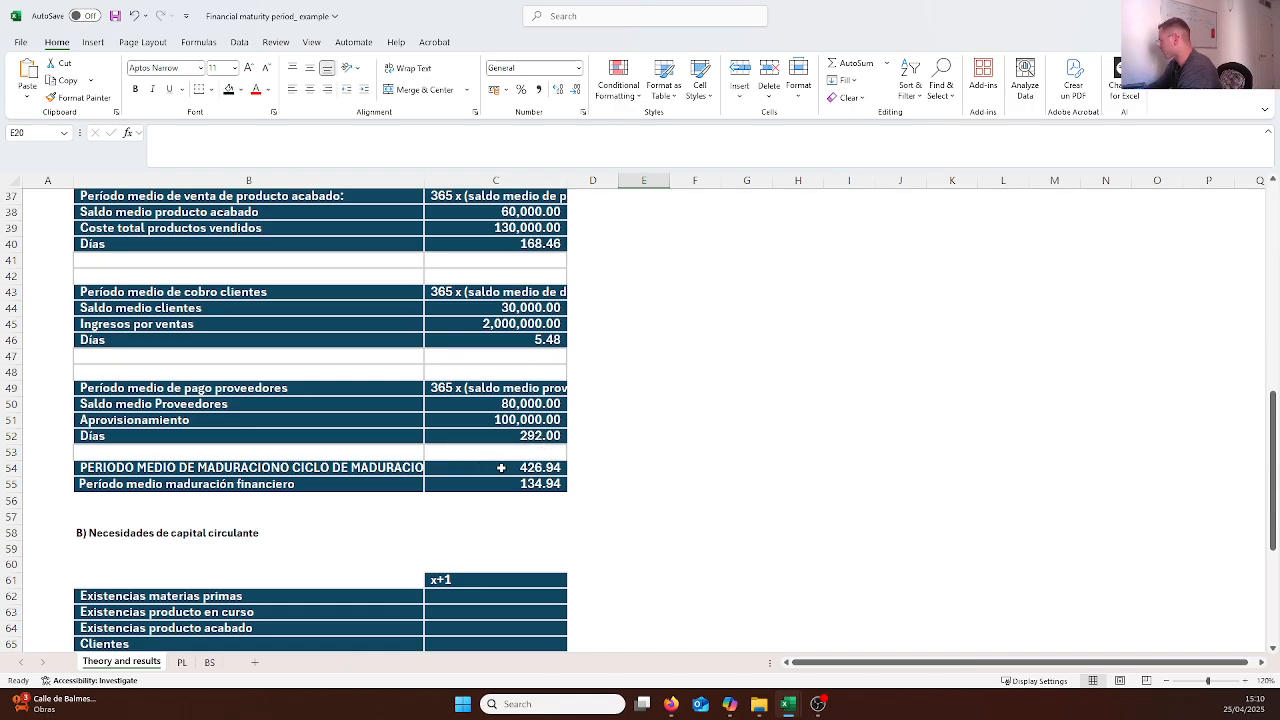
left_click_drag(501, 467, 508, 485)
right_click(508, 485)
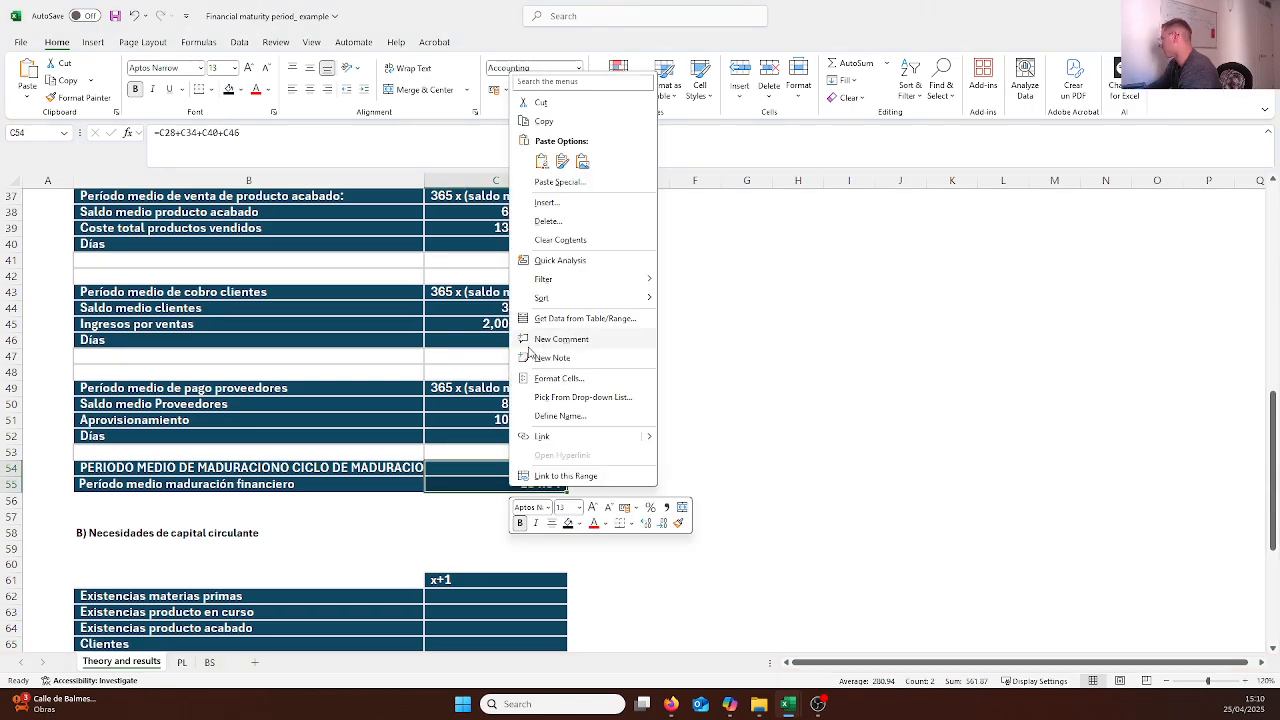
left_click(583, 248)
left_click(731, 485)
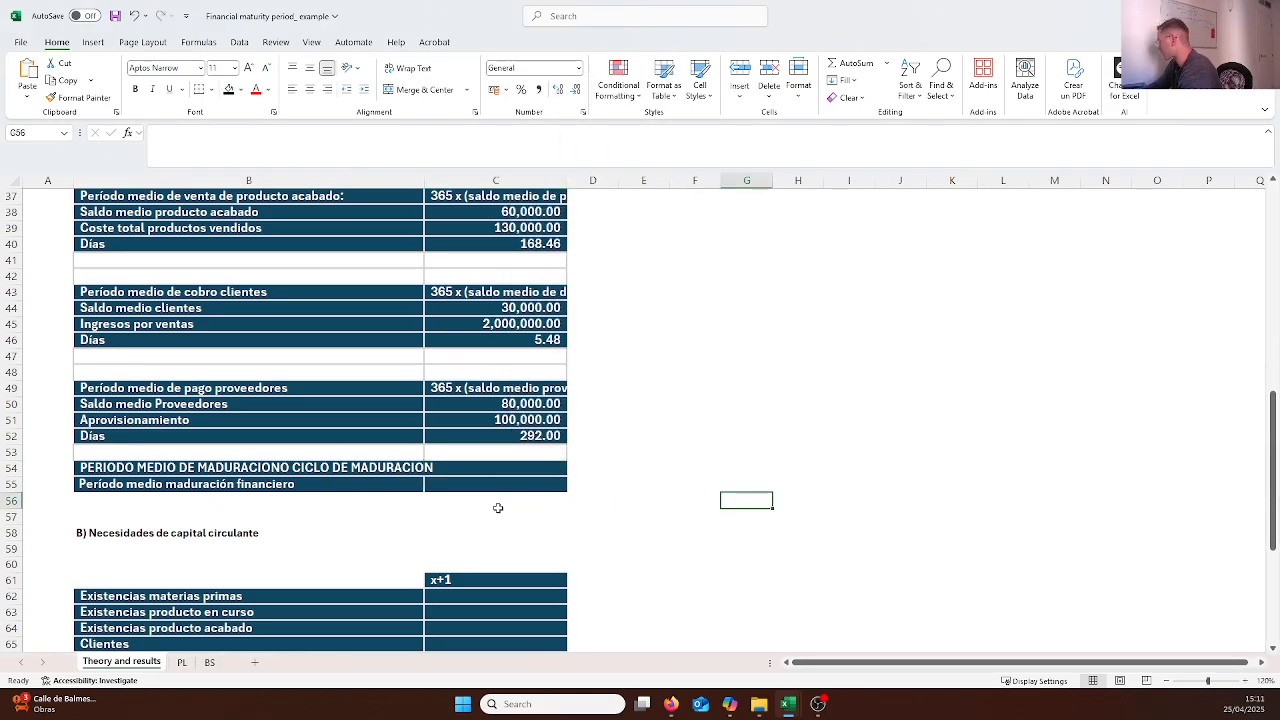
Examine the PMM and PMMF formulas beside the timeline diagram to see how the maturity periods are calculated
left_click_drag(200, 467, 428, 474)
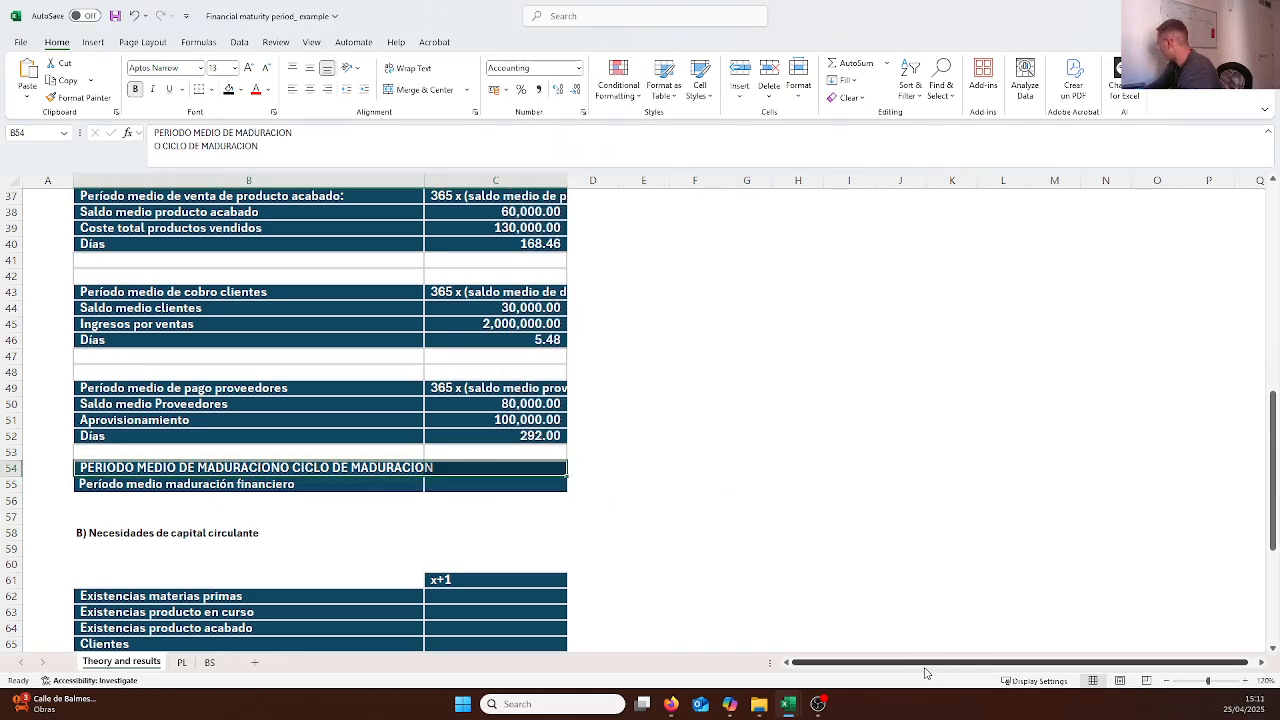
scroll(930, 664, "right", 1)
scroll(1115, 414, "up", 12)
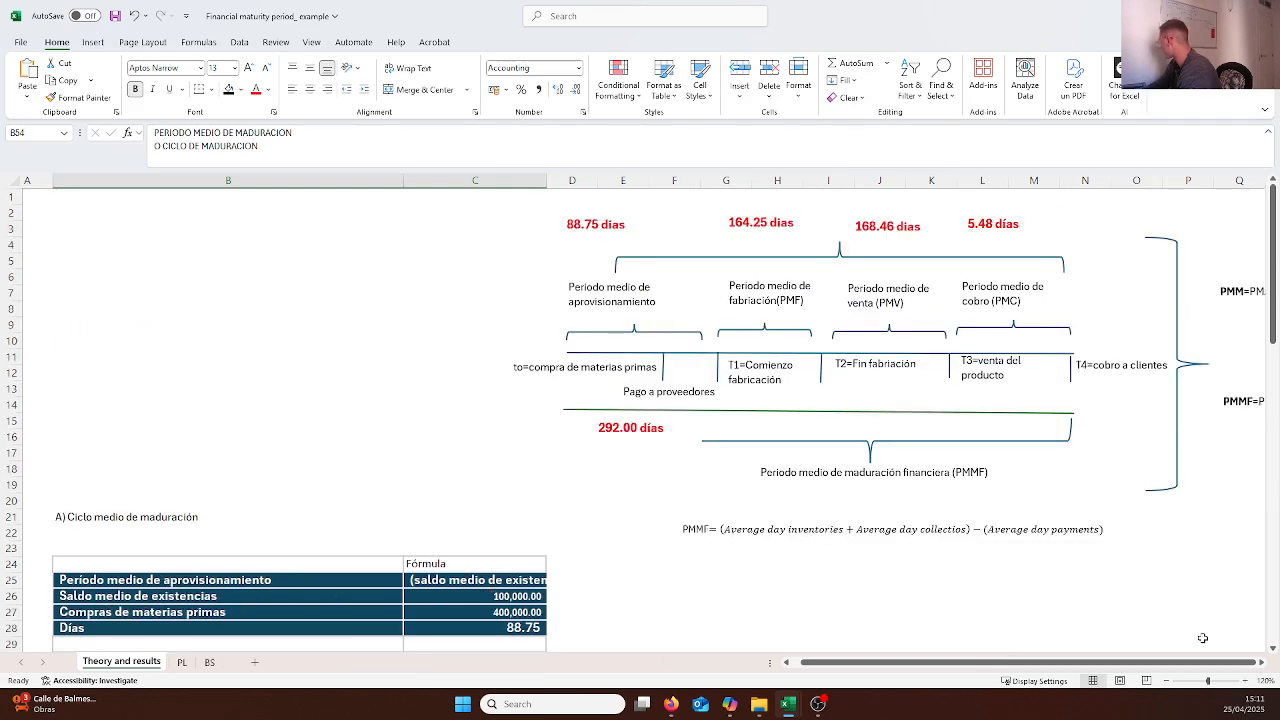
left_click(1195, 602)
key("Right")
key("Right")
key("Right")
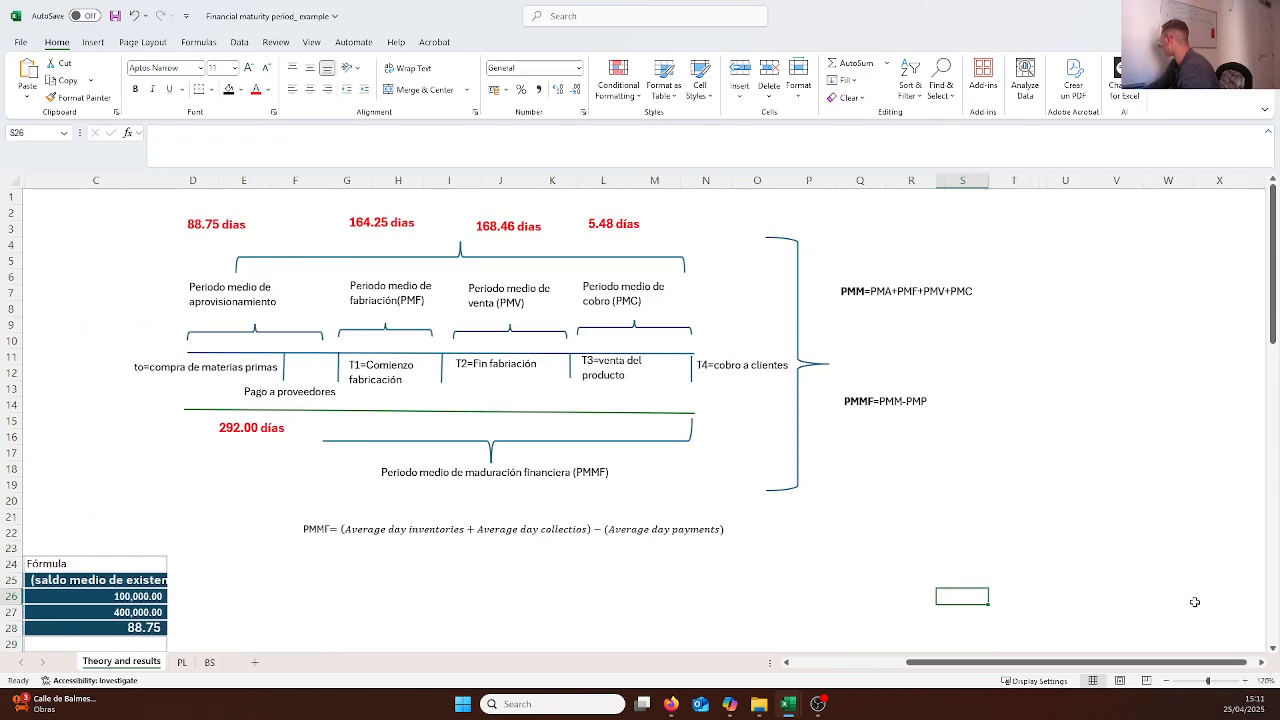
key("Right")
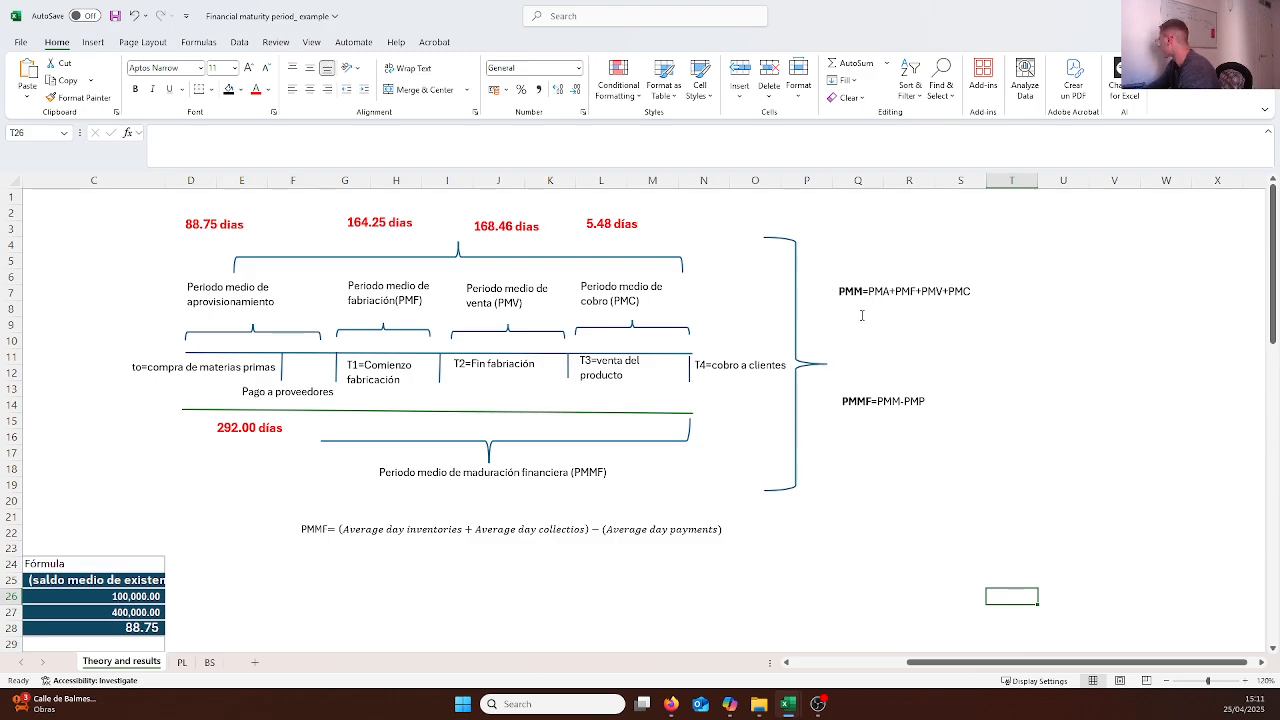
scroll(995, 662, "left", 2)
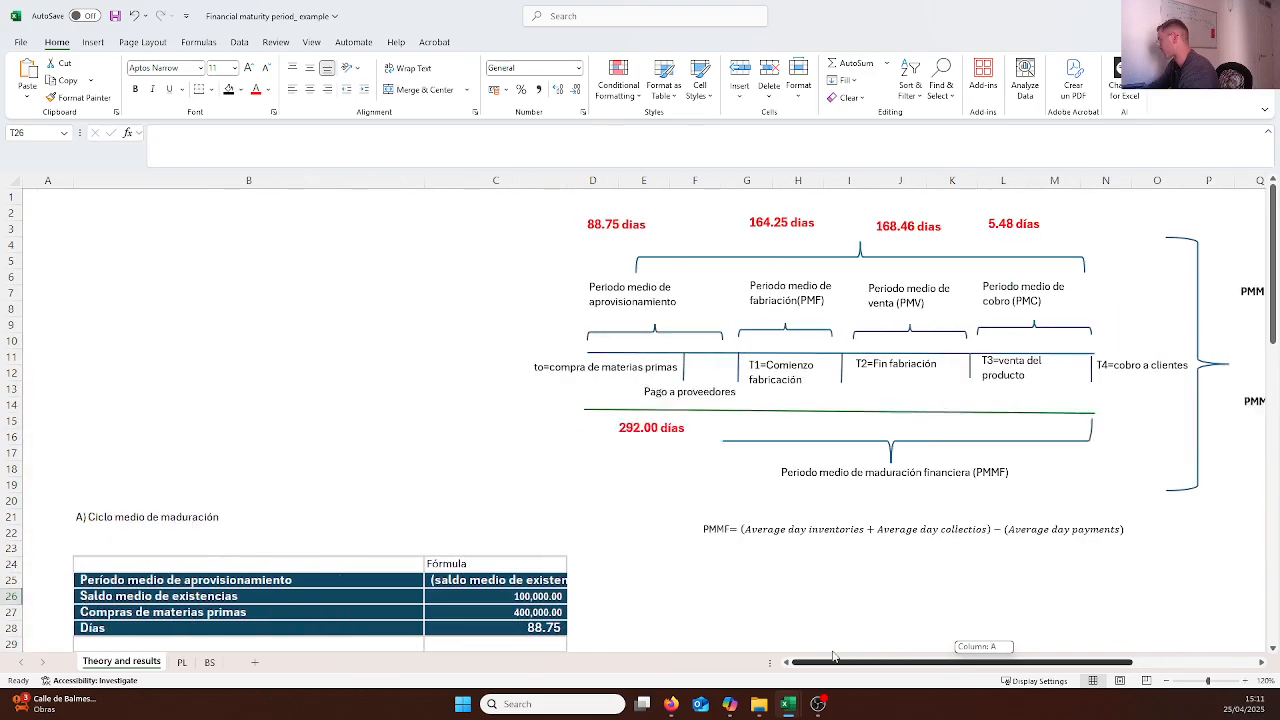
Calculate the average maturity period in C54 as the sum of the supply, manufacturing, sale and collection days: =C28+C34+C40+C46
scroll(692, 531, "down", 1)
scroll(692, 531, "down", 10)
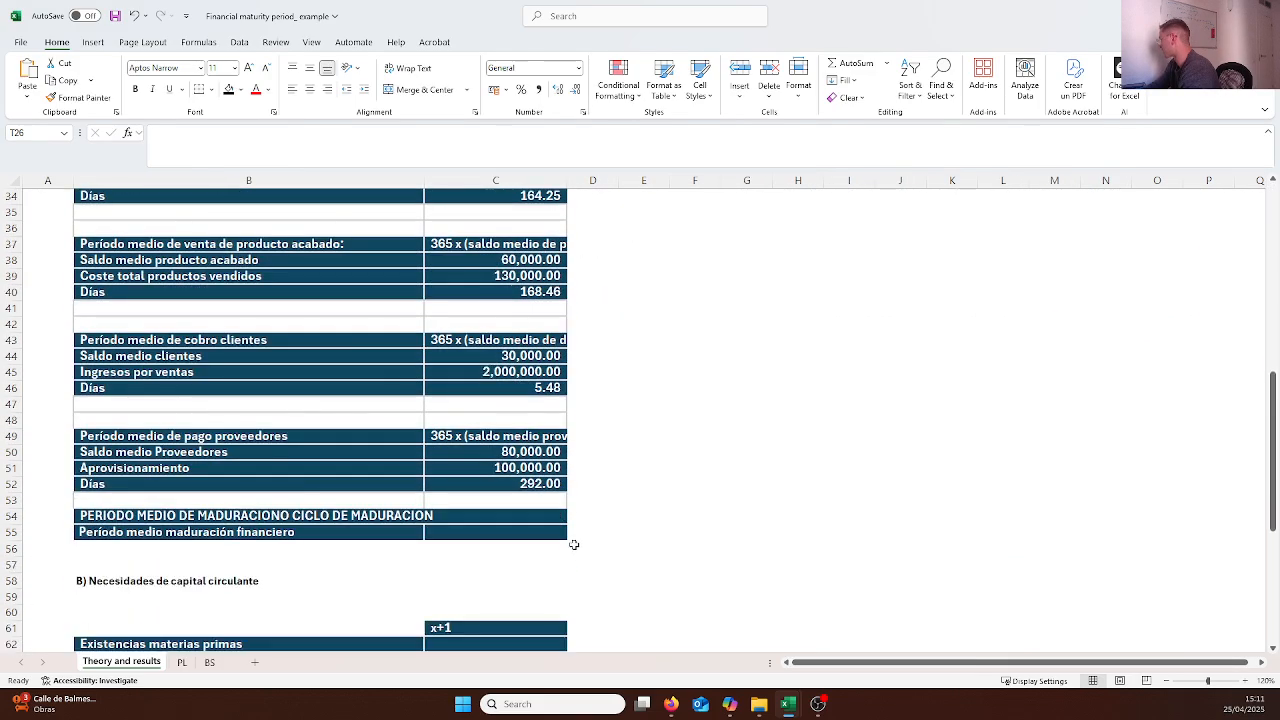
left_click(499, 517)
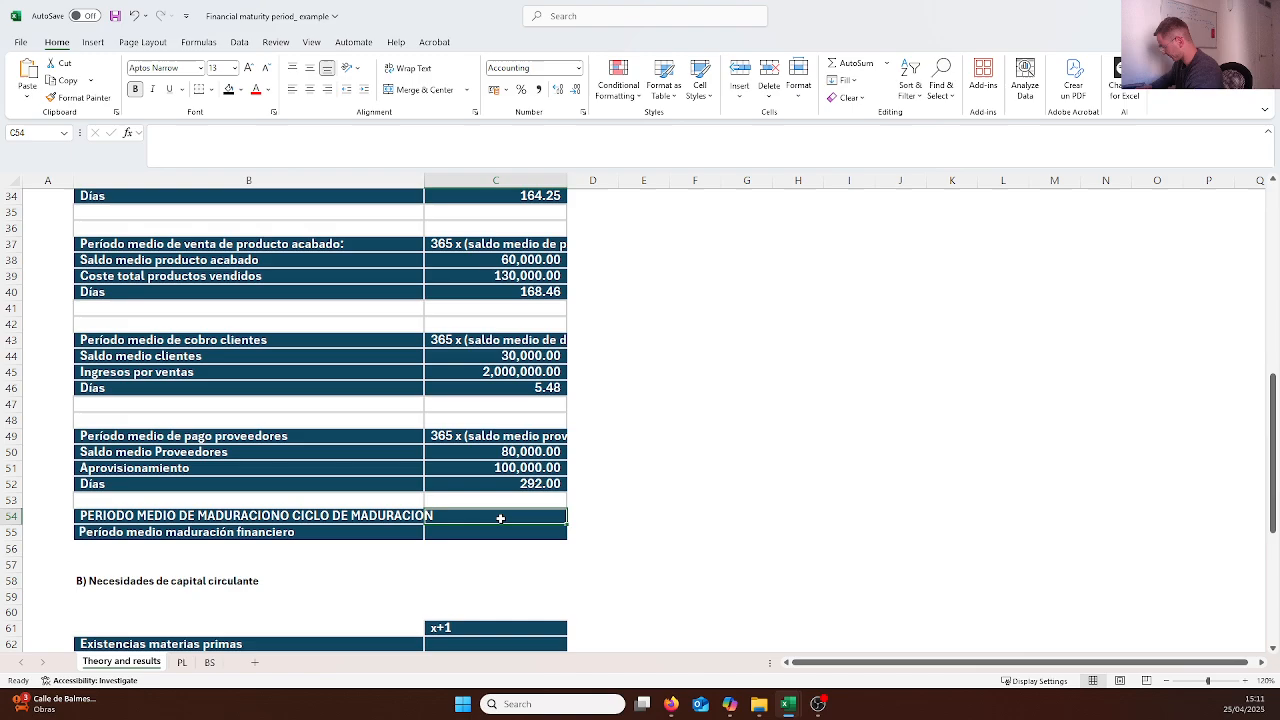
type("=")
scroll(502, 519, "up", 4)
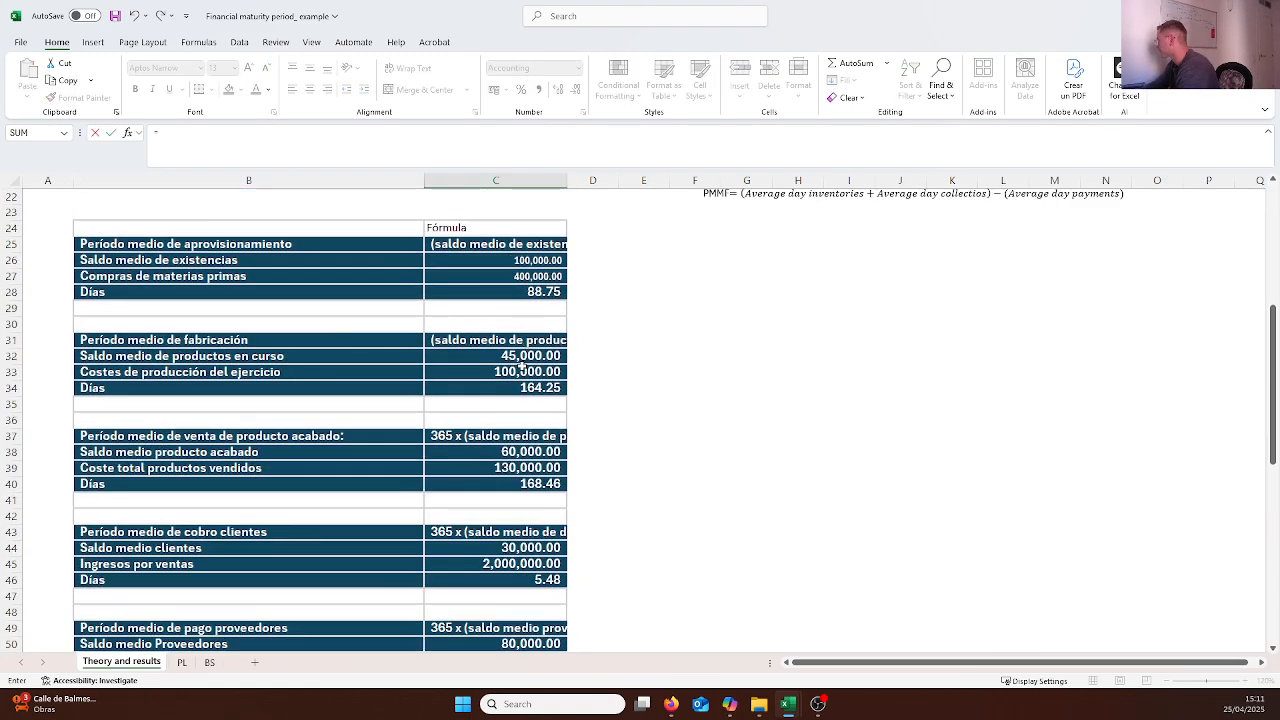
left_click(496, 292)
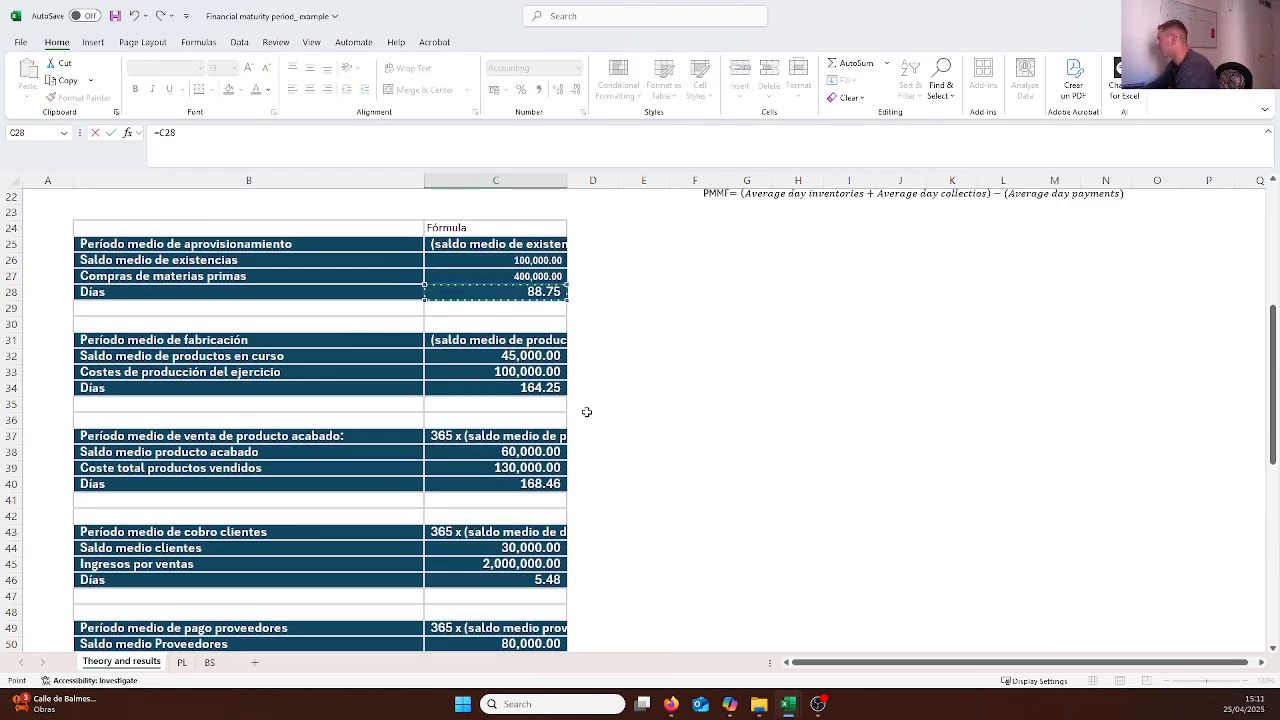
type("+")
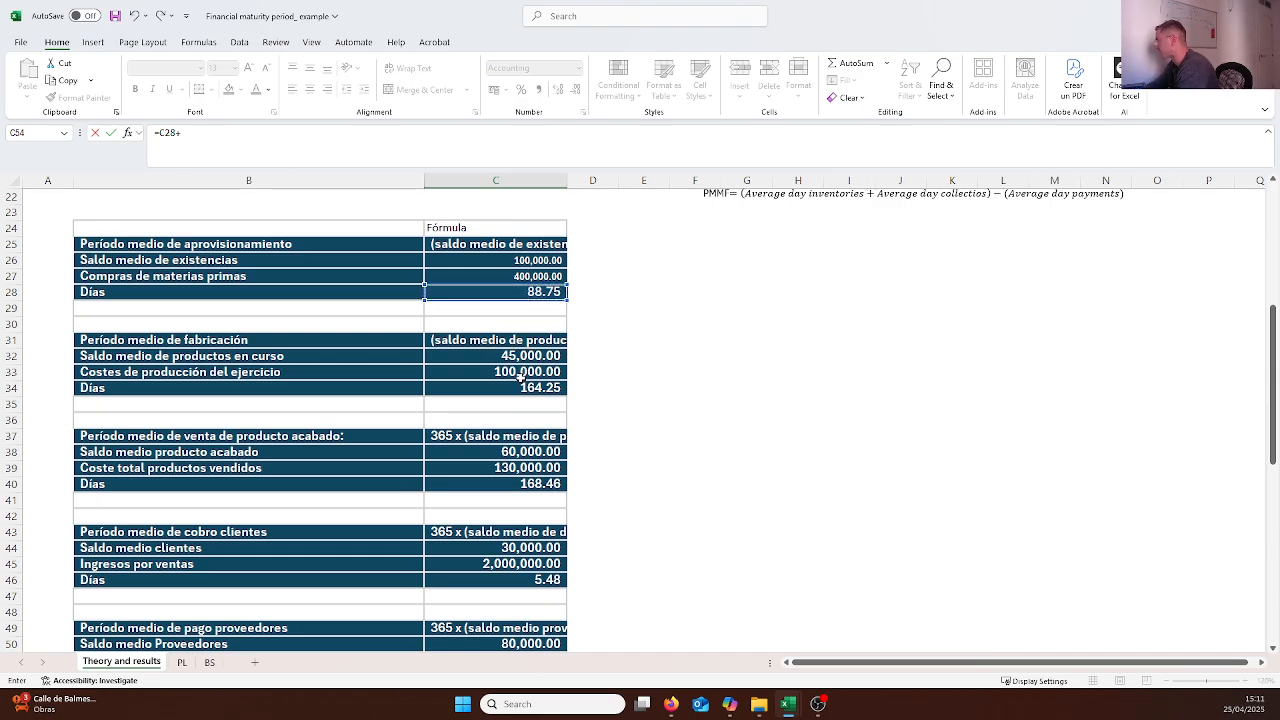
left_click(510, 390)
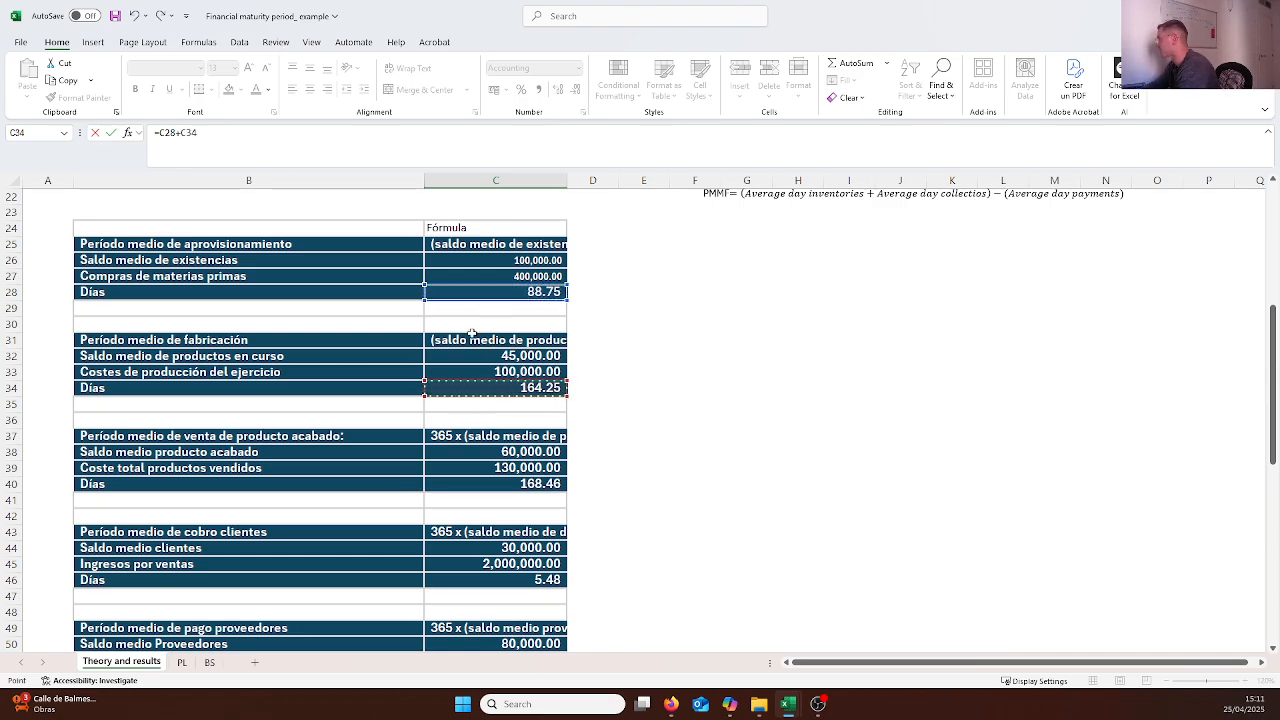
type("+")
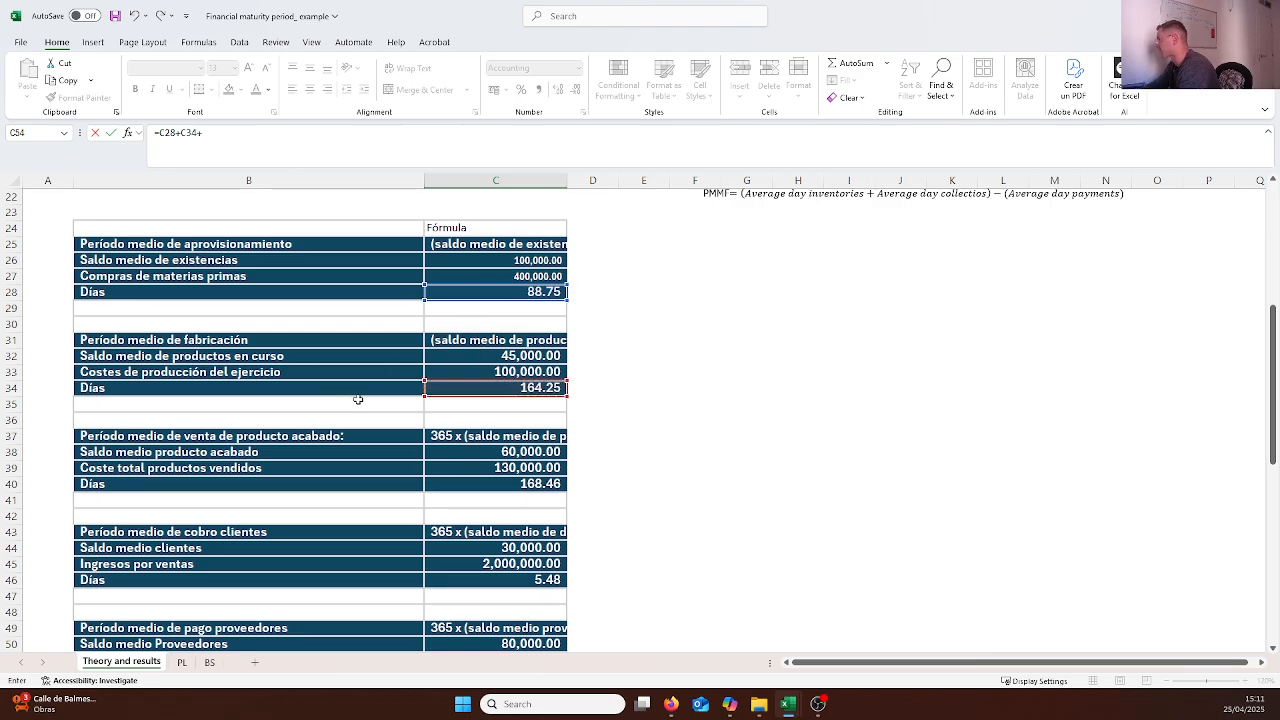
scroll(500, 440, "down", 2)
left_click(512, 390)
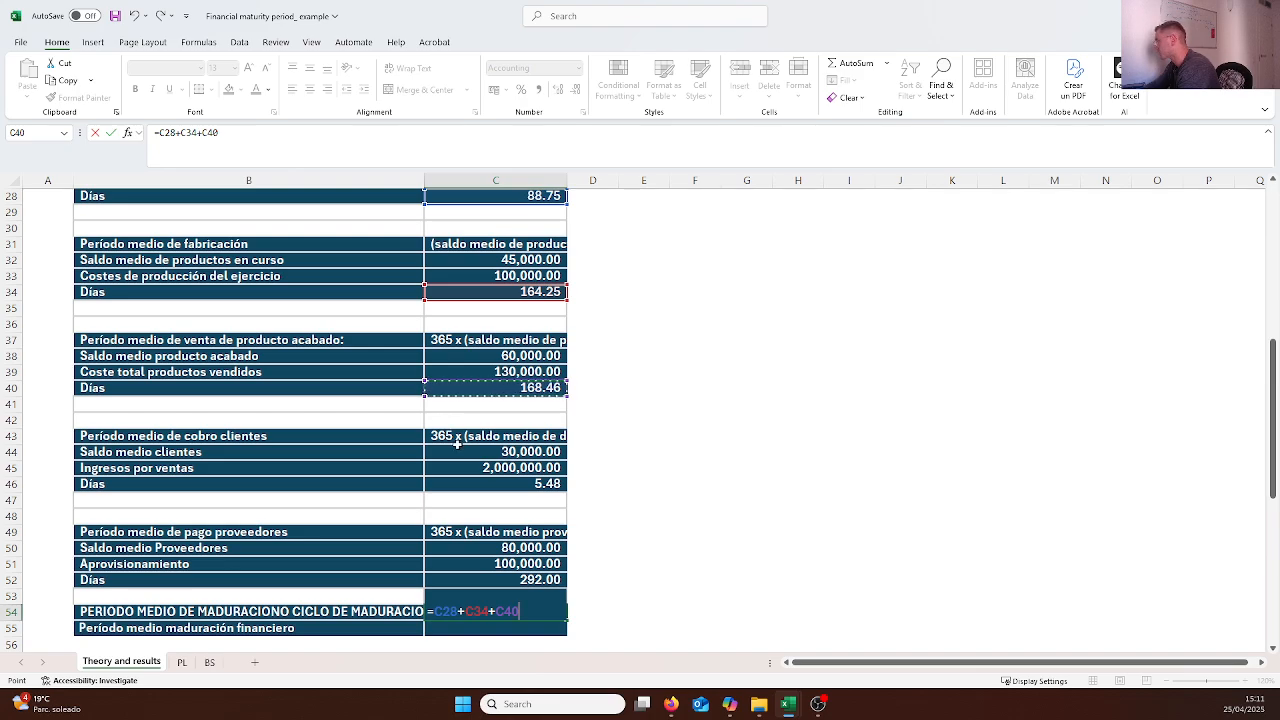
type("+")
left_click(516, 483)
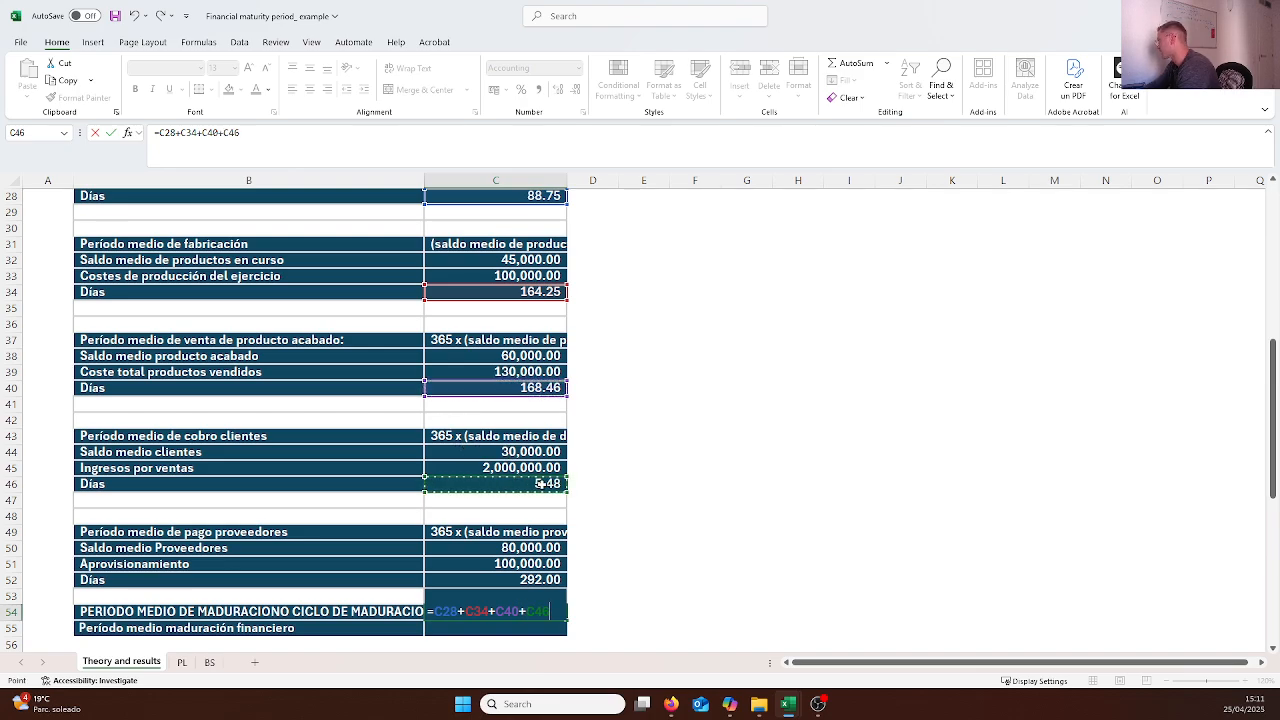
key("Return")
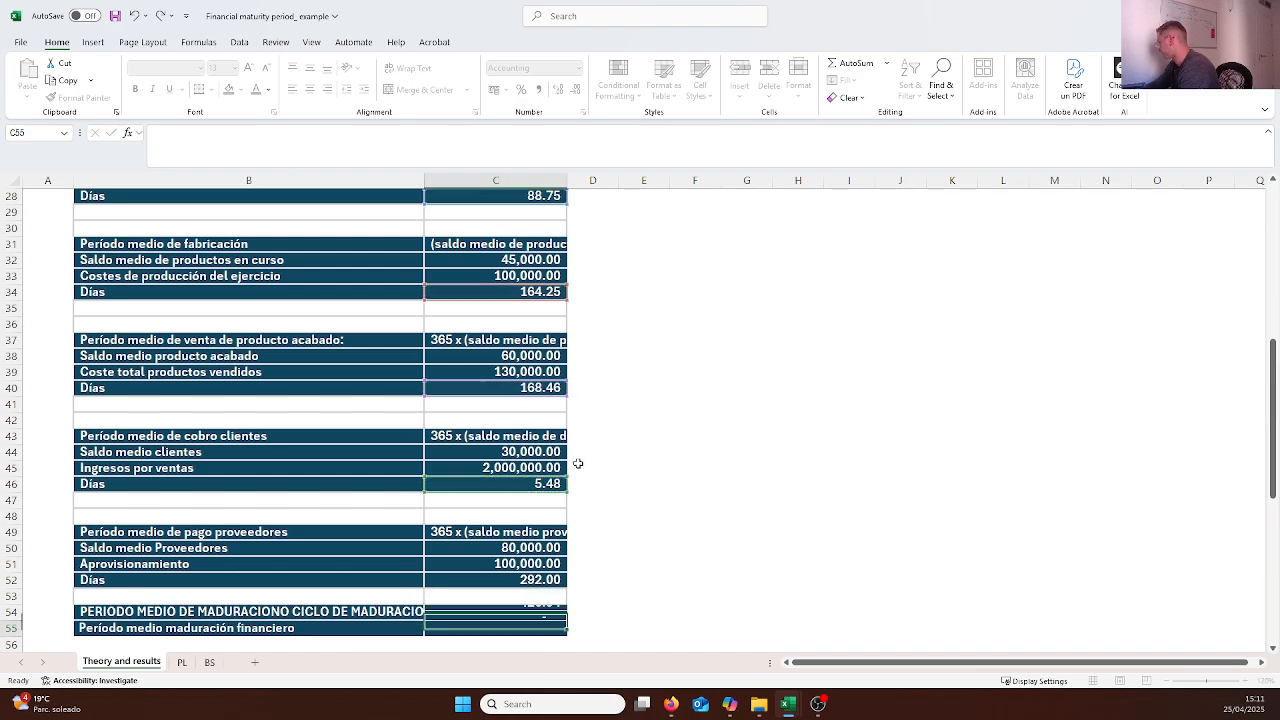
scroll(615, 480, "down", 2)
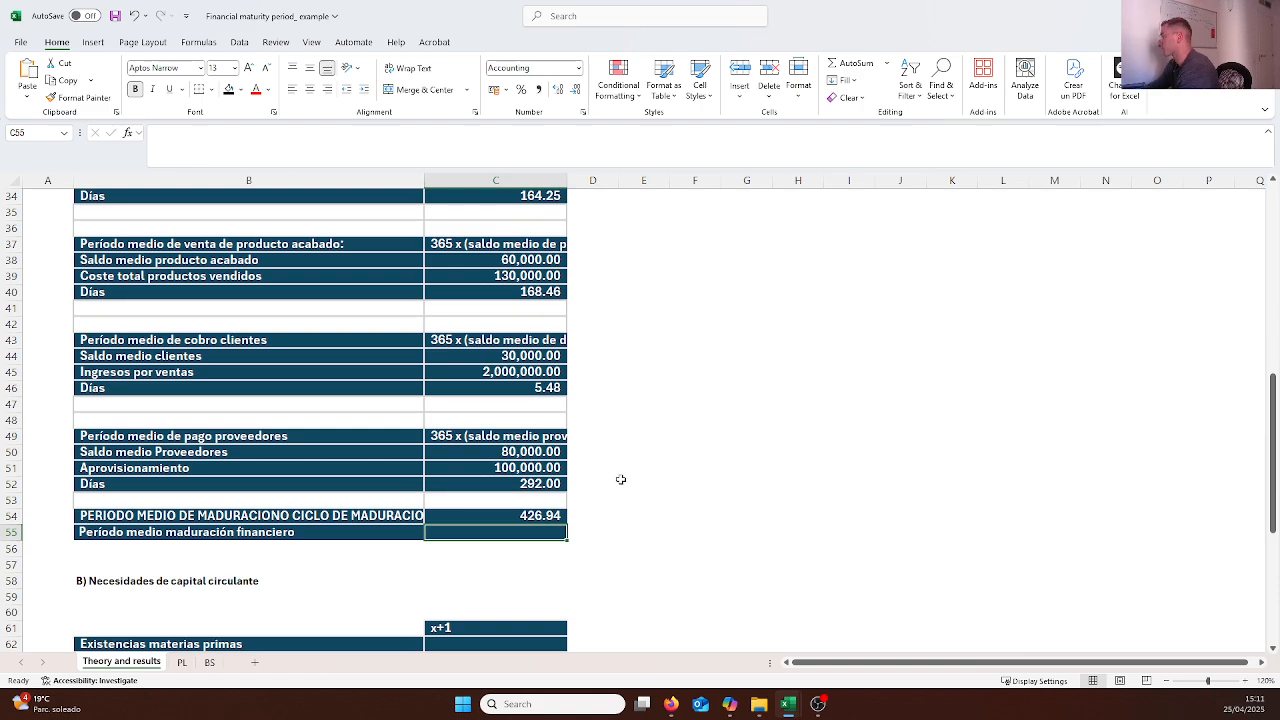
Examine the timeline diagram and its PMM and PMMF formulas to see how the financial maturity period is calculated
left_click(688, 519)
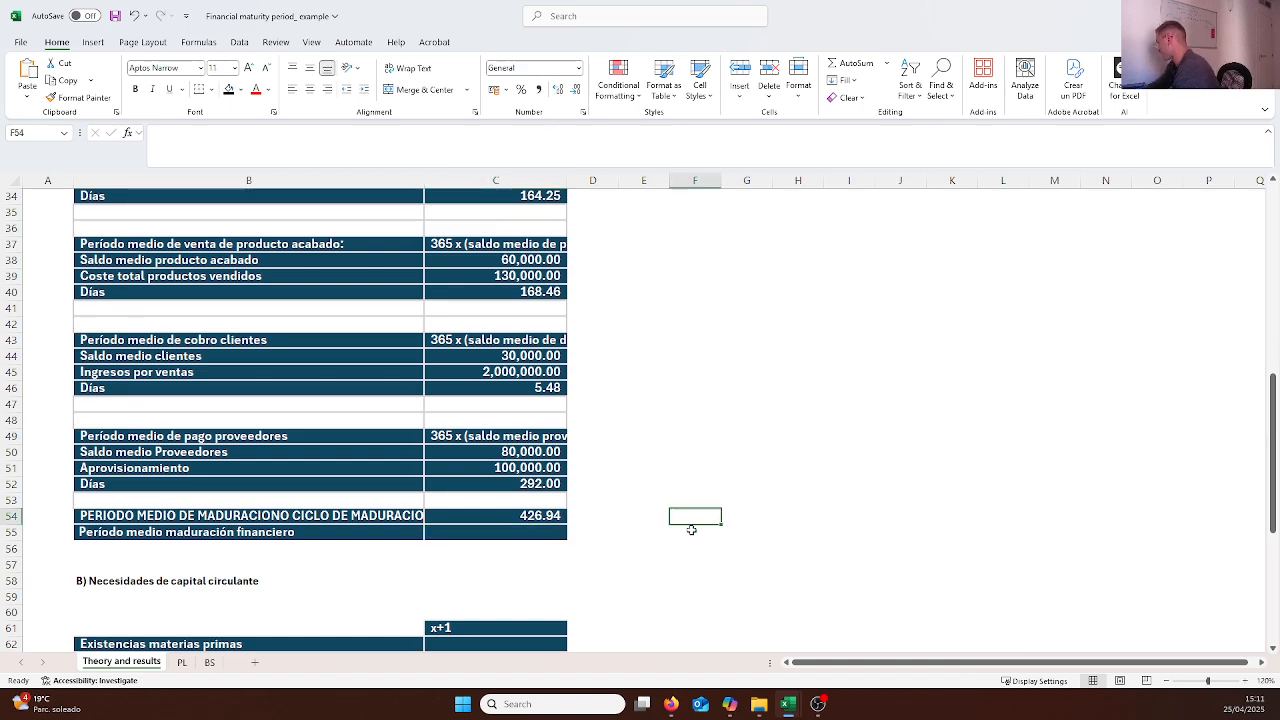
left_click(525, 536)
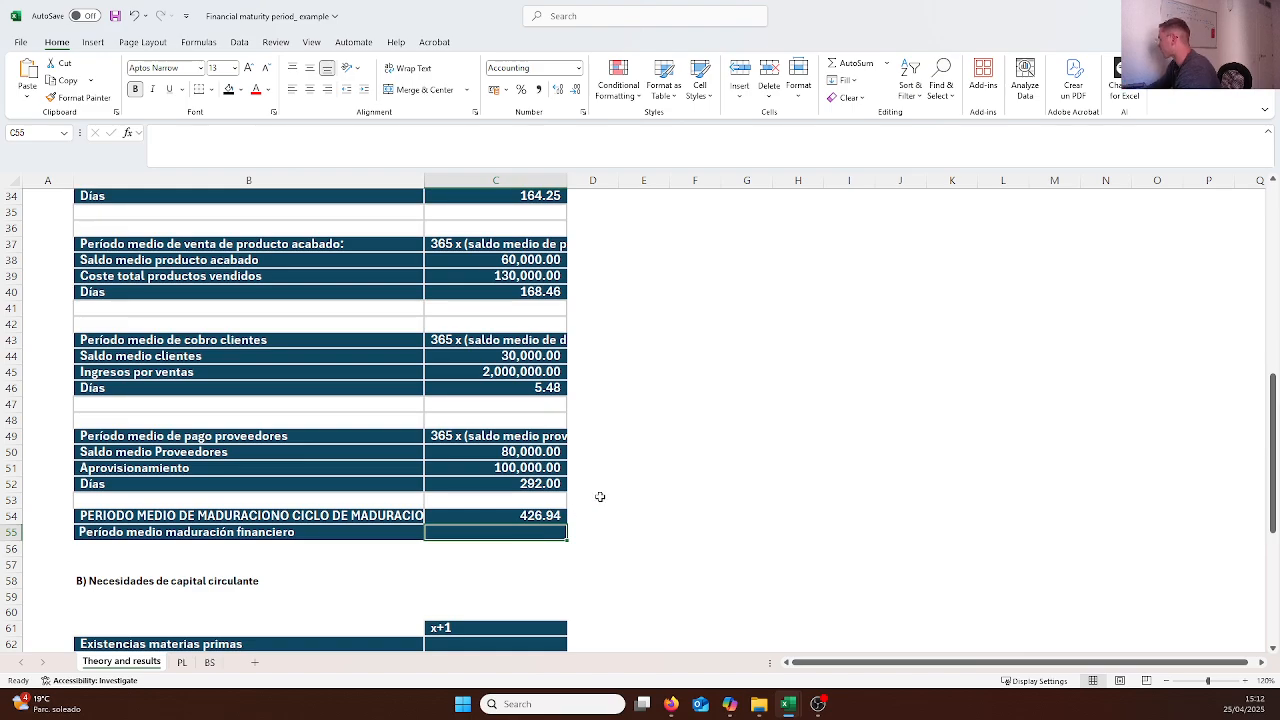
scroll(597, 494, "up", 11)
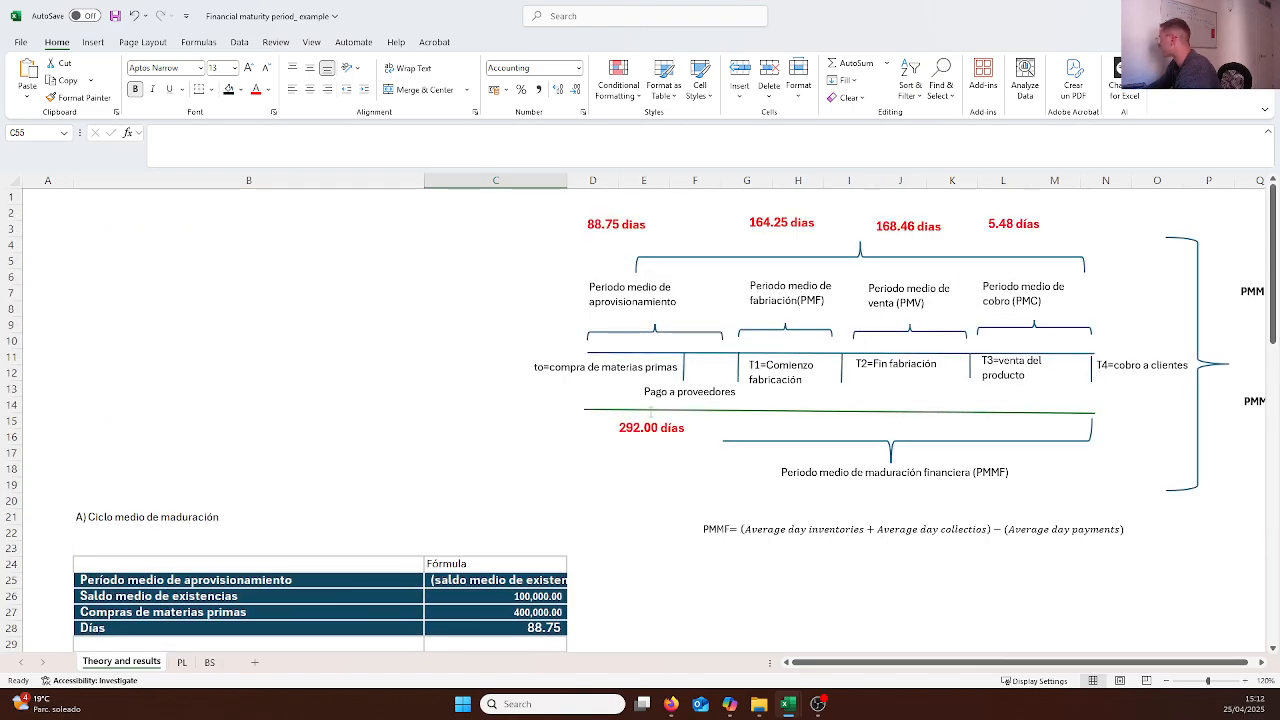
scroll(651, 429, "down", 12)
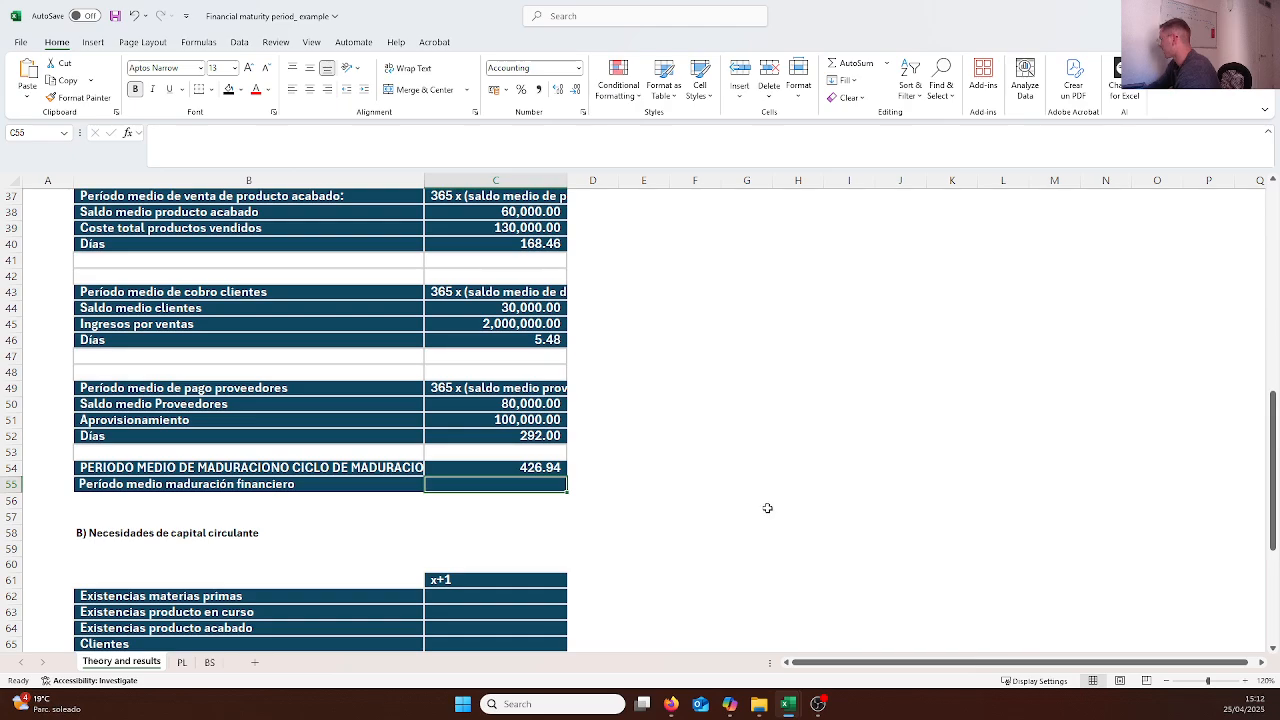
scroll(767, 508, "up", 10)
scroll(1100, 489, "right", 1)
left_click(1200, 489)
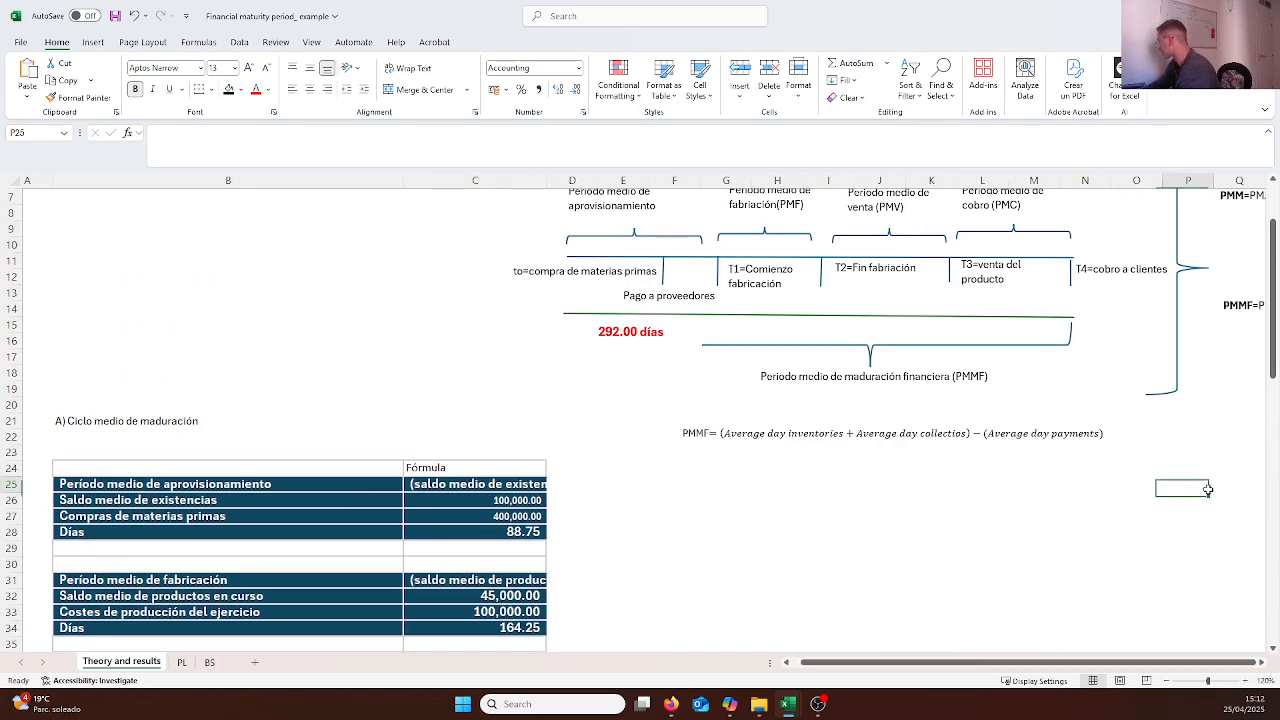
key("Right")
key("Right")
key("Right")
key("Right")
key("Right")
key("Right")
key("Right")
scroll(969, 329, "up", 2)
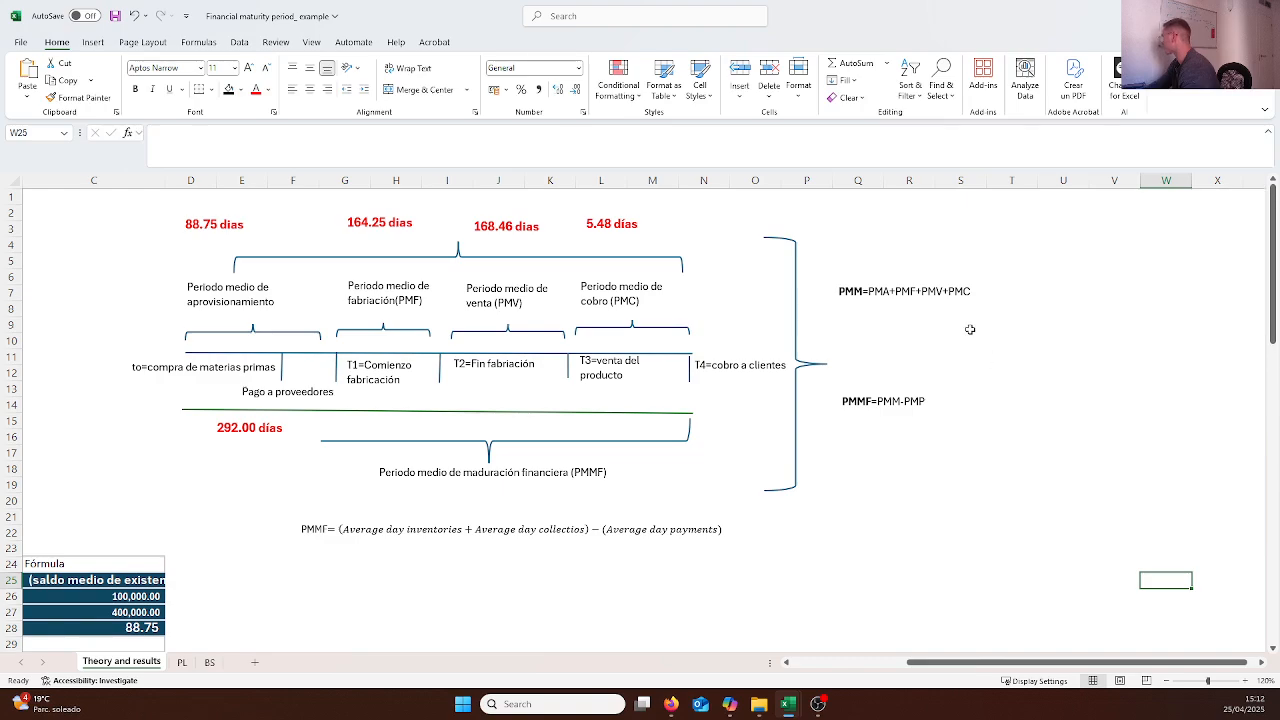
left_click(847, 290)
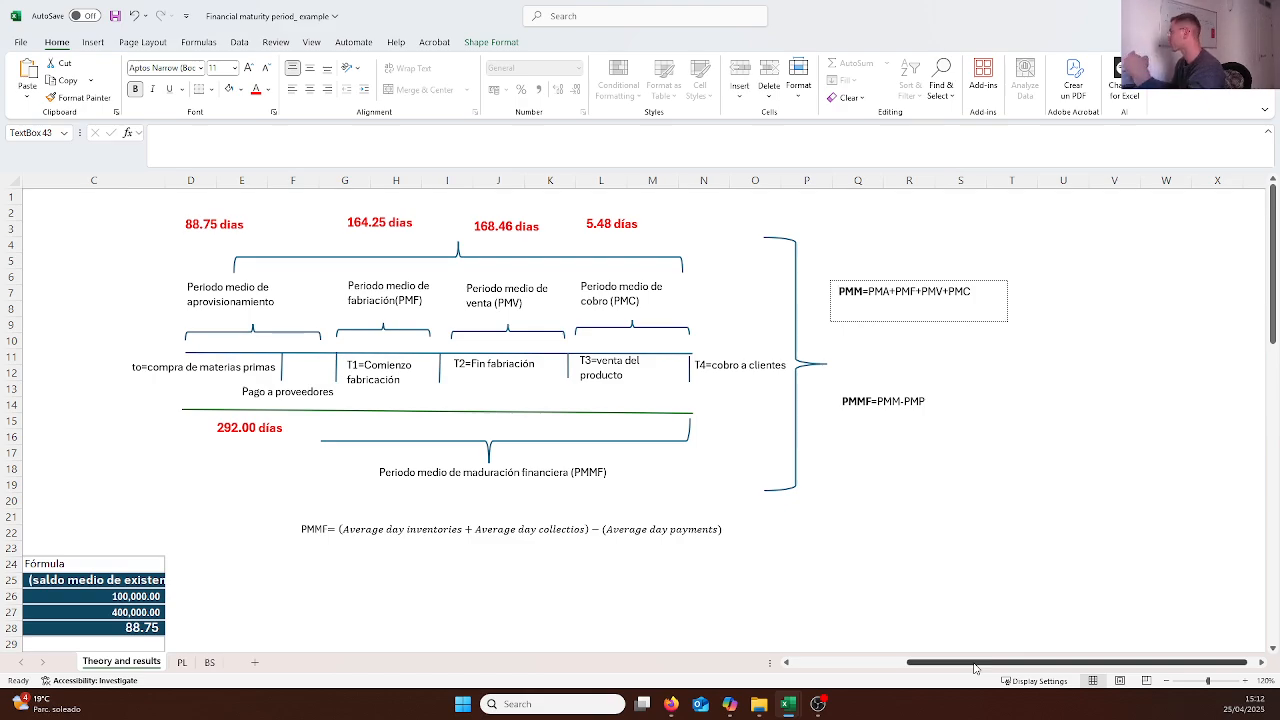
left_click_drag(975, 668, 860, 664)
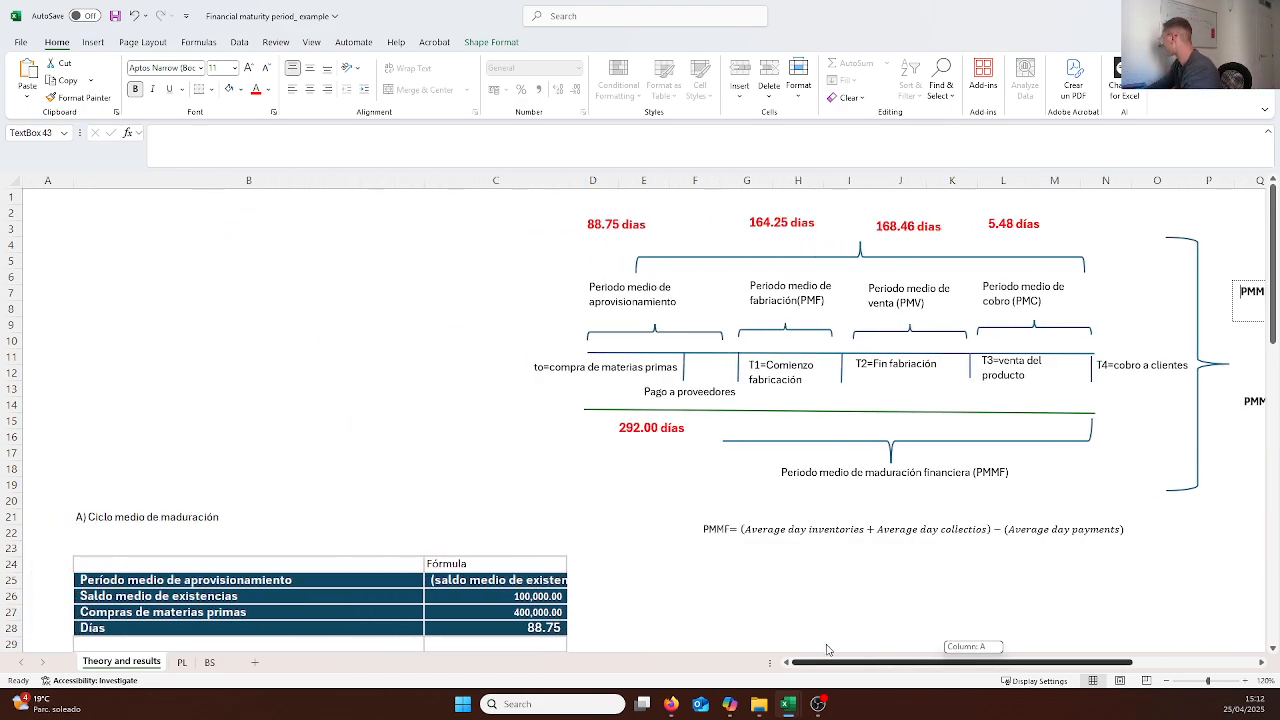
Calculate the financial maturity period in C55 by subtracting the supplier payment days from the average maturity period: =C54-C52
scroll(626, 494, "down", 15)
key("Escape")
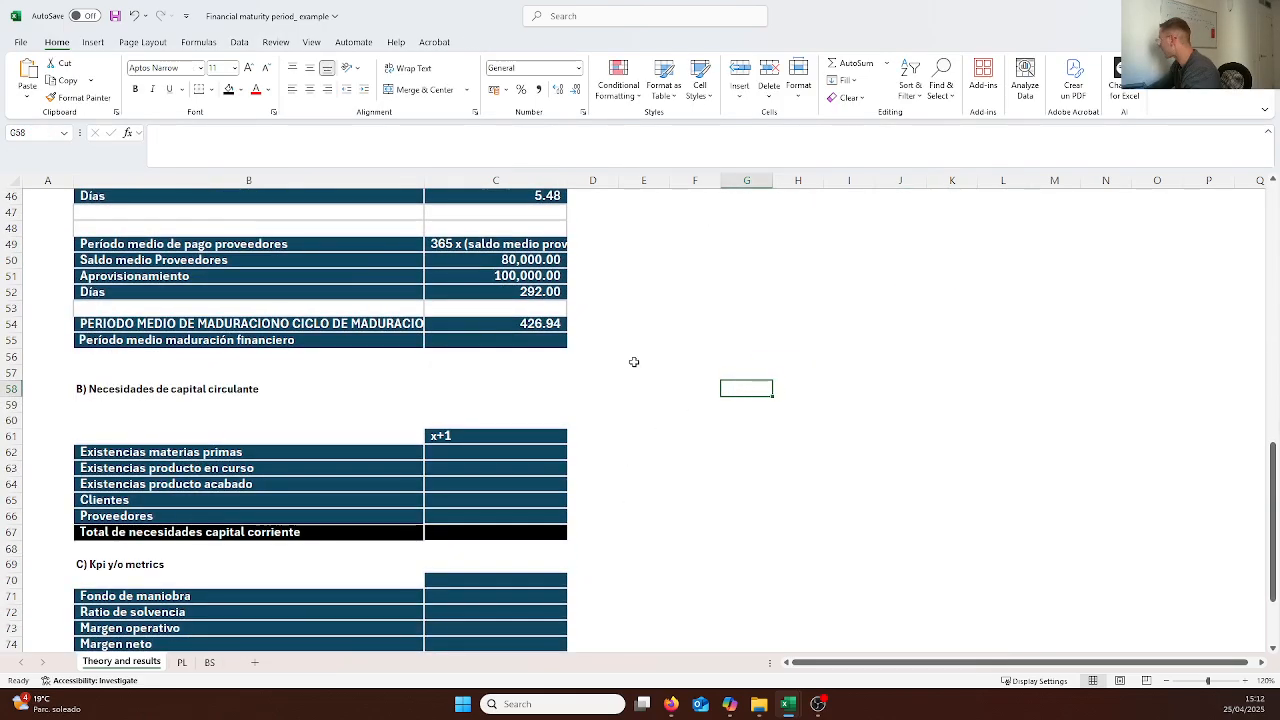
left_click(558, 341)
type("=")
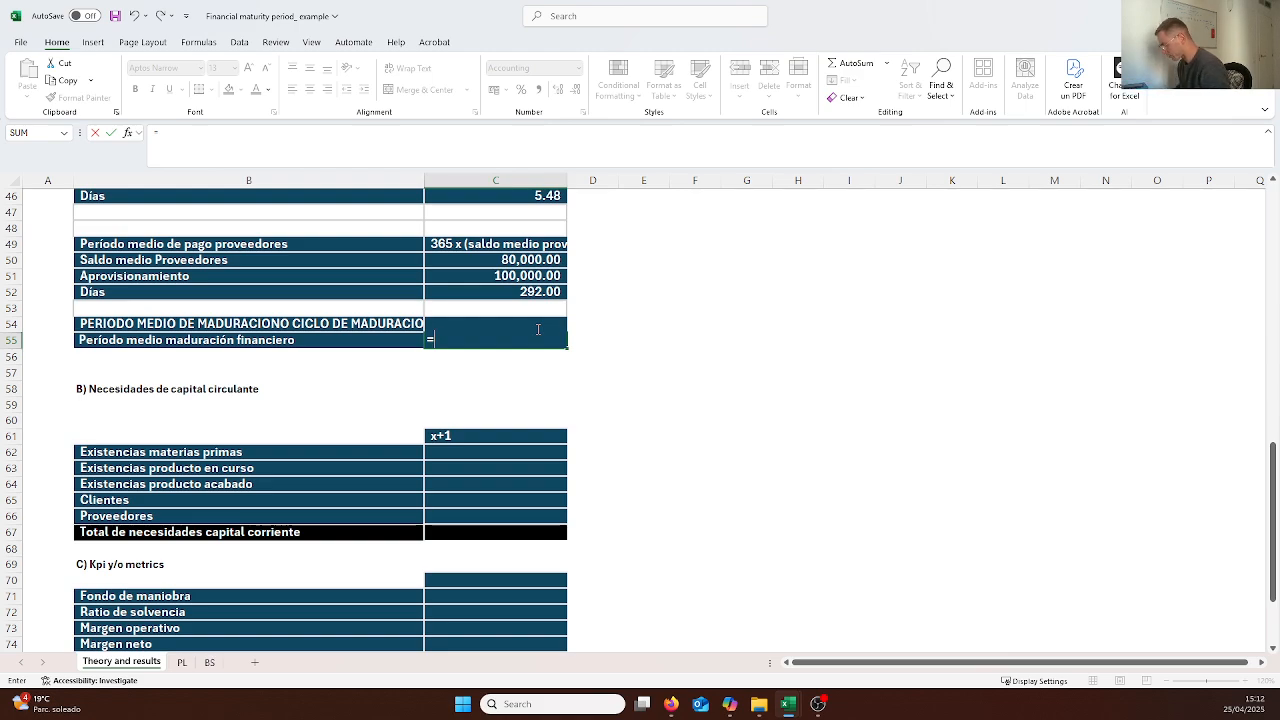
type("c5")
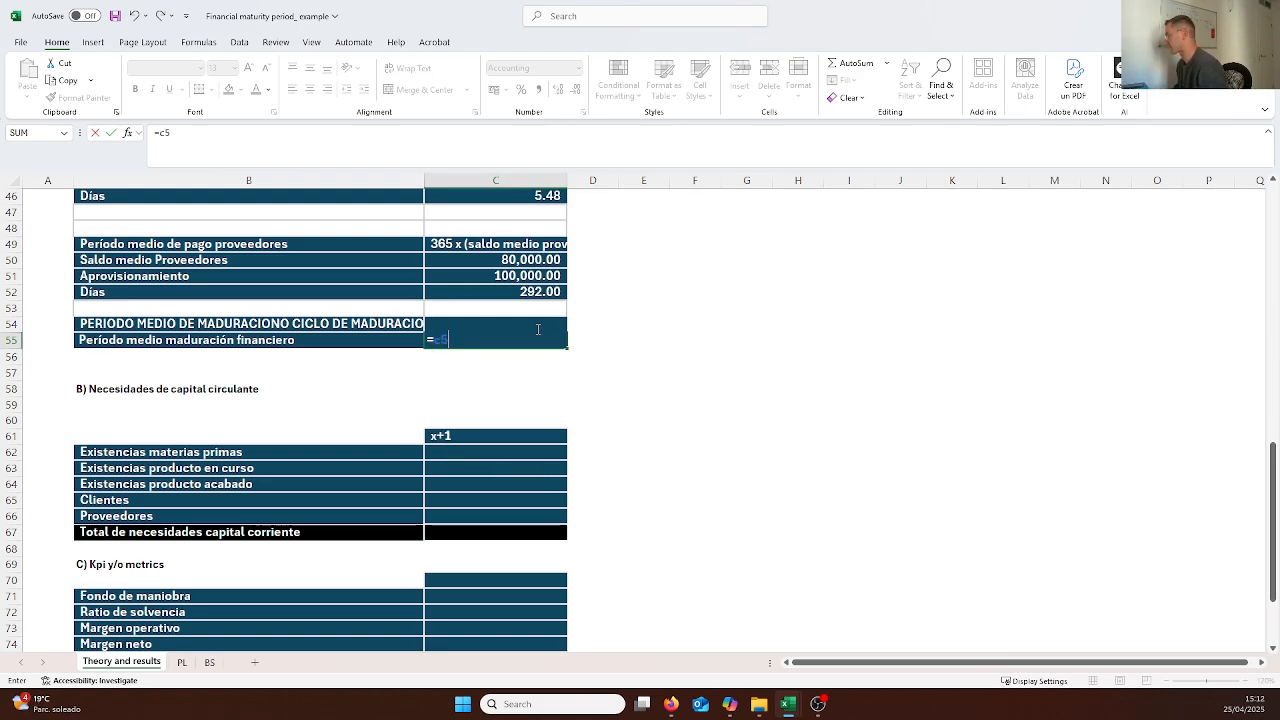
type("4-")
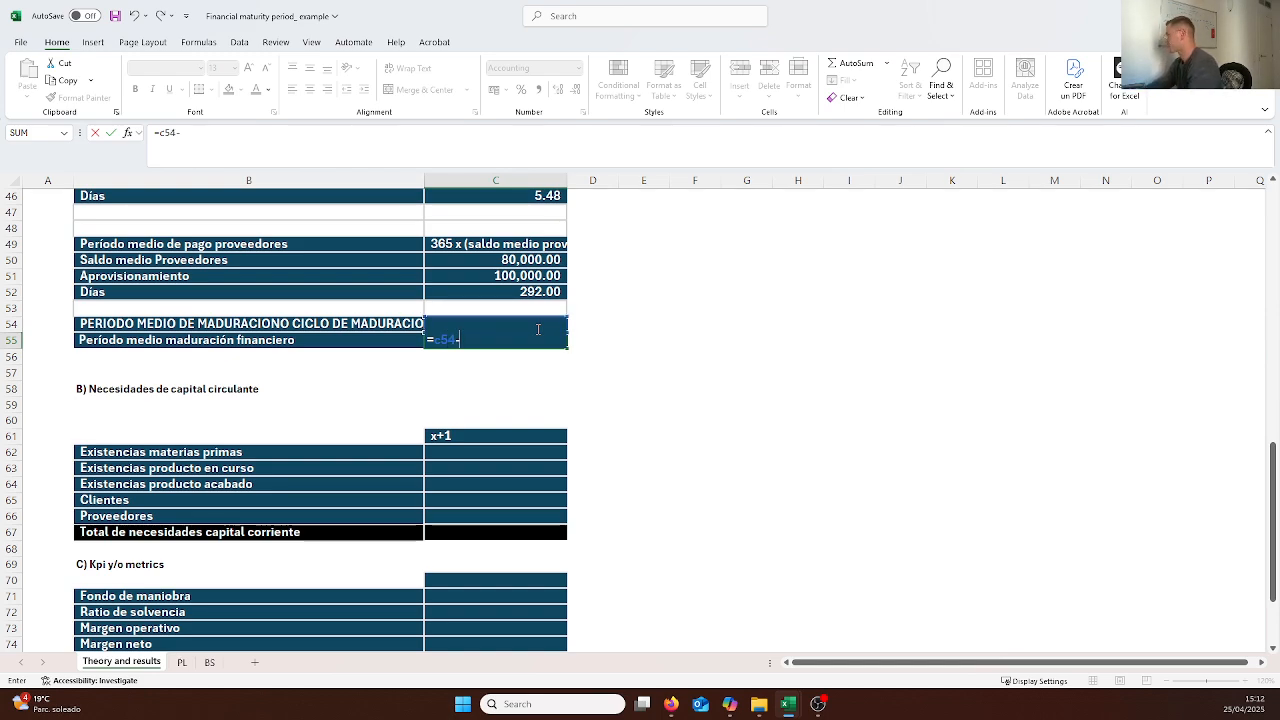
scroll(522, 302, "up", 1)
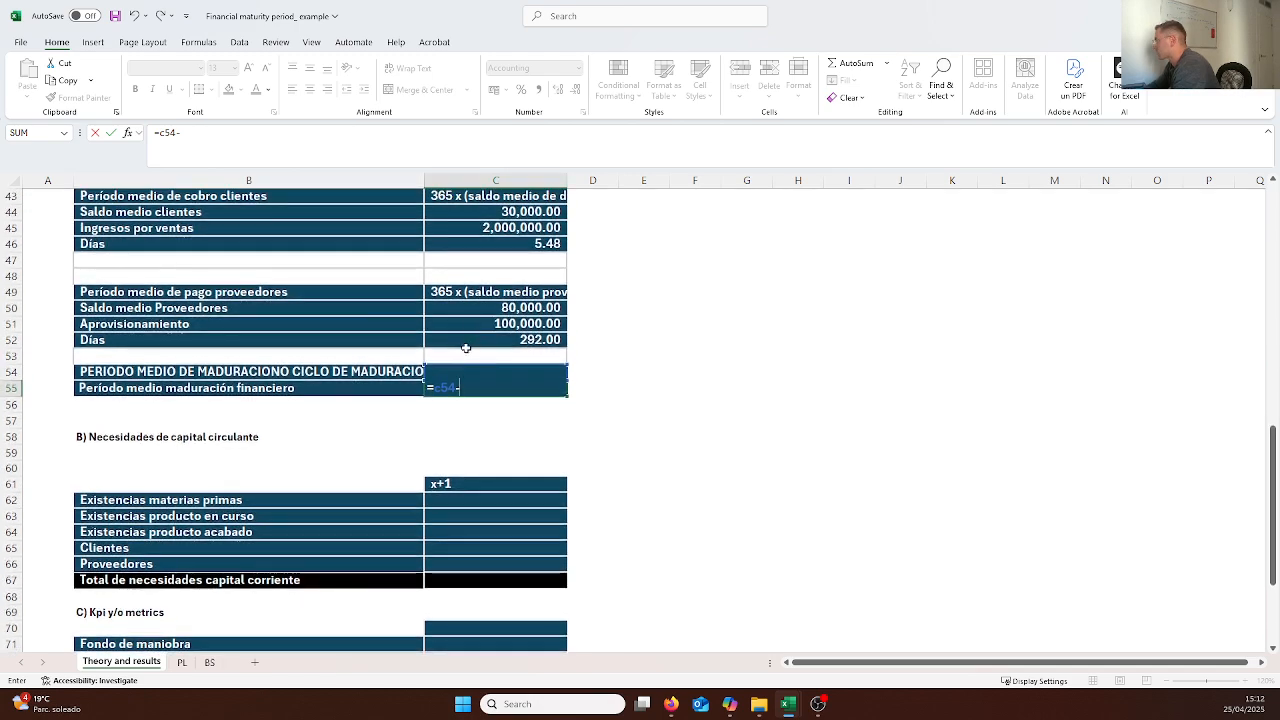
type("-")
left_click(475, 342)
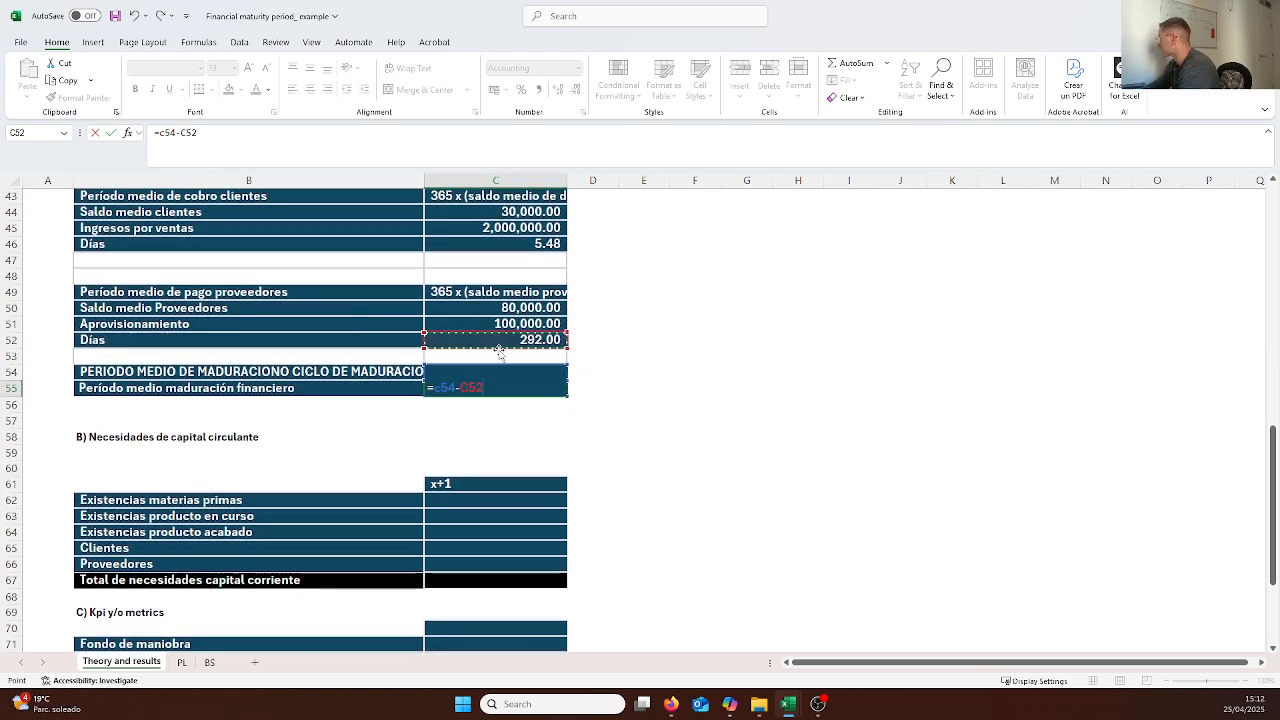
key("Return")
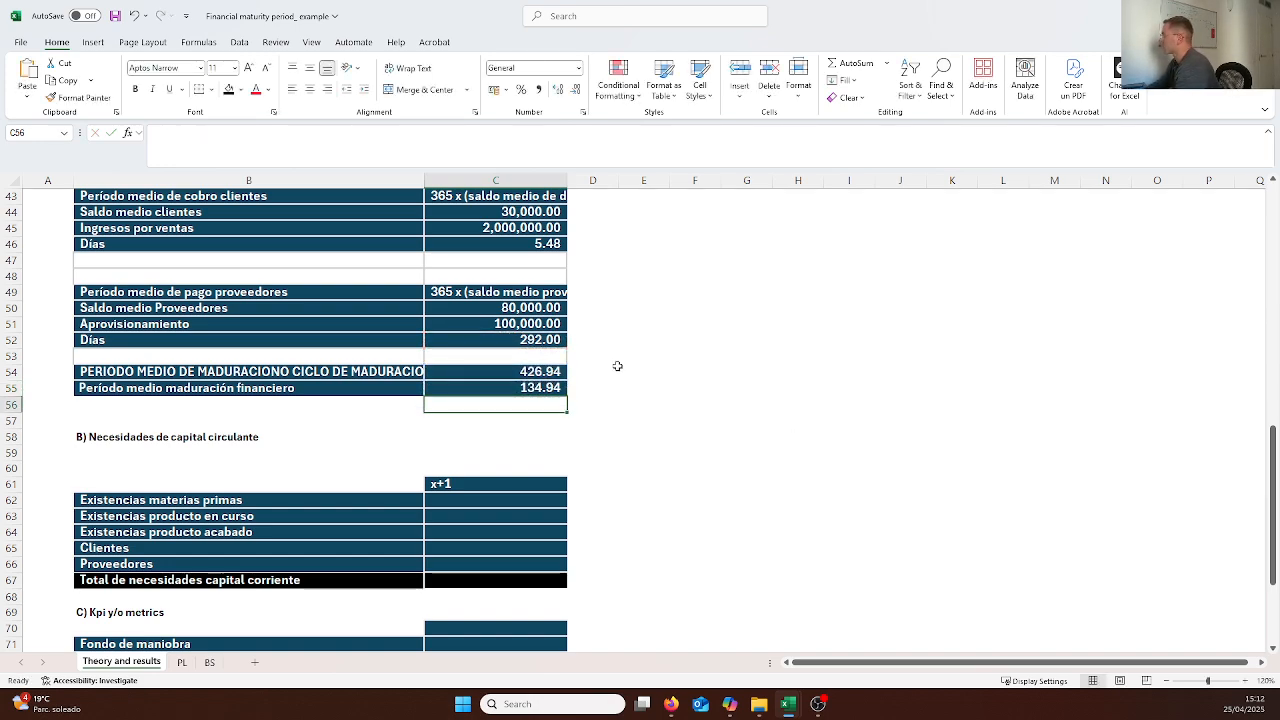
Review the financial maturity period result in C55 against the days shown in the timeline diagram
left_click(673, 417)
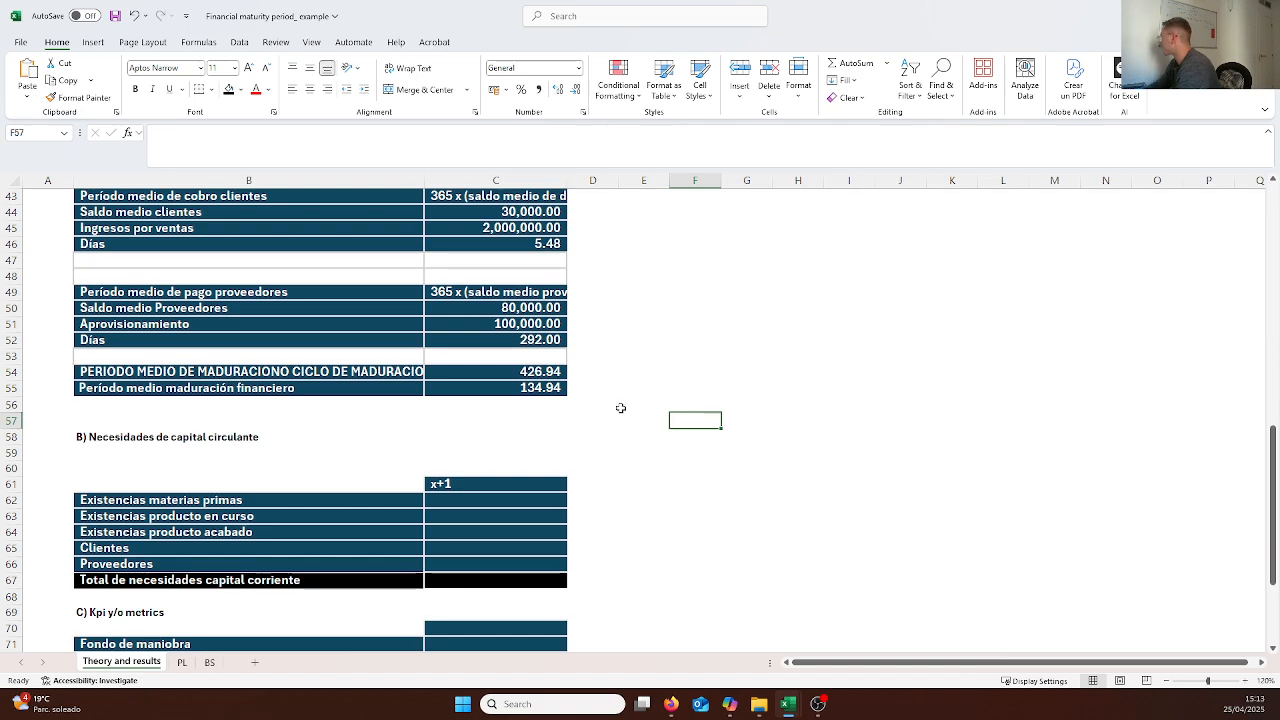
left_click(555, 390)
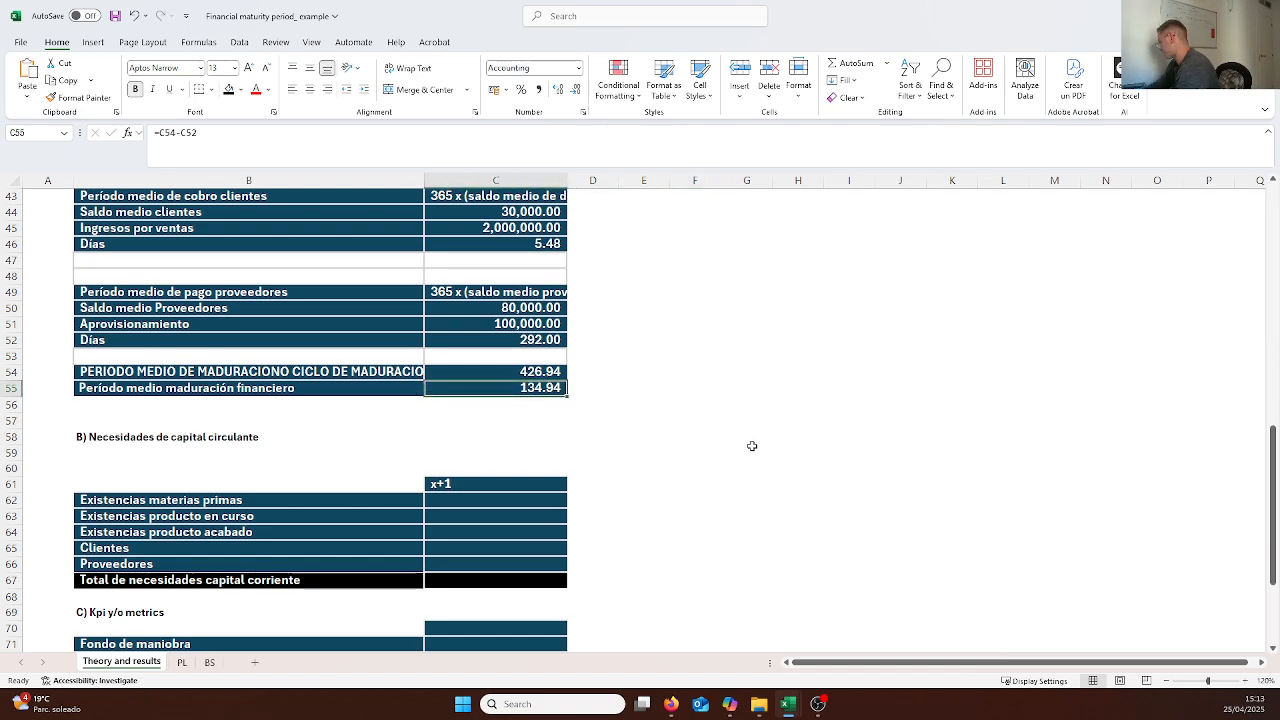
scroll(645, 389, "up", 6)
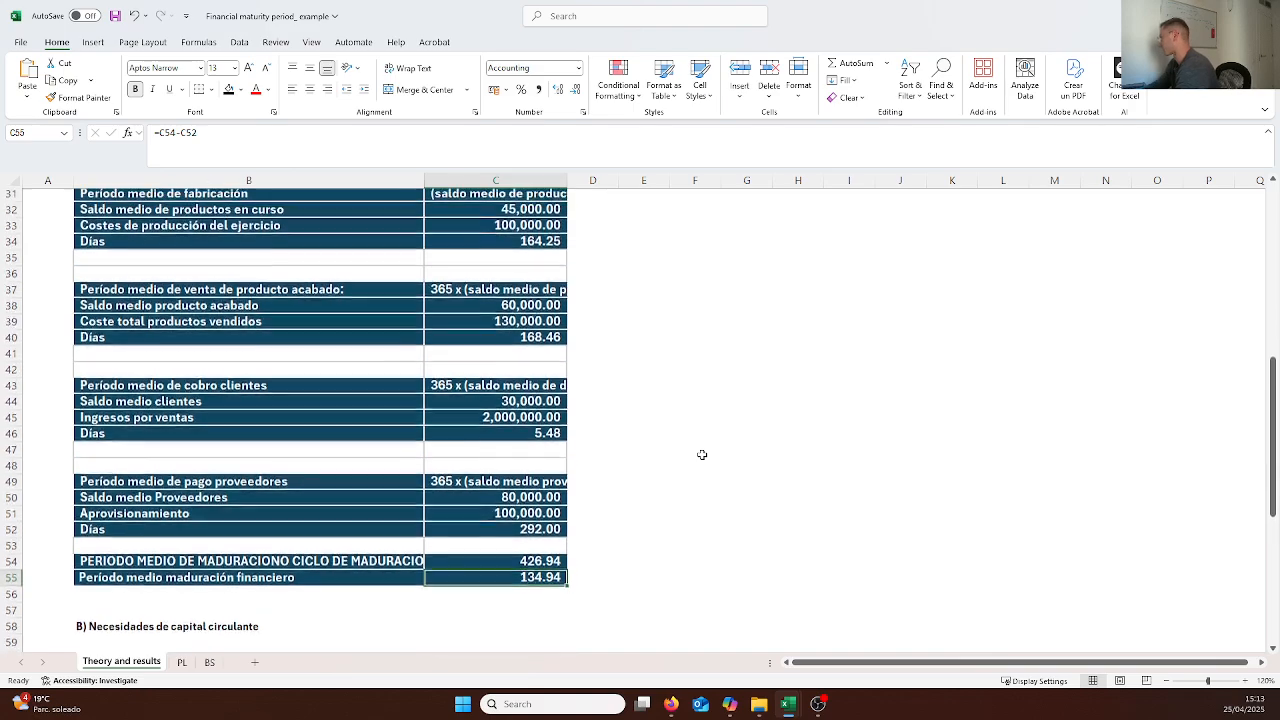
scroll(692, 503, "up", 8)
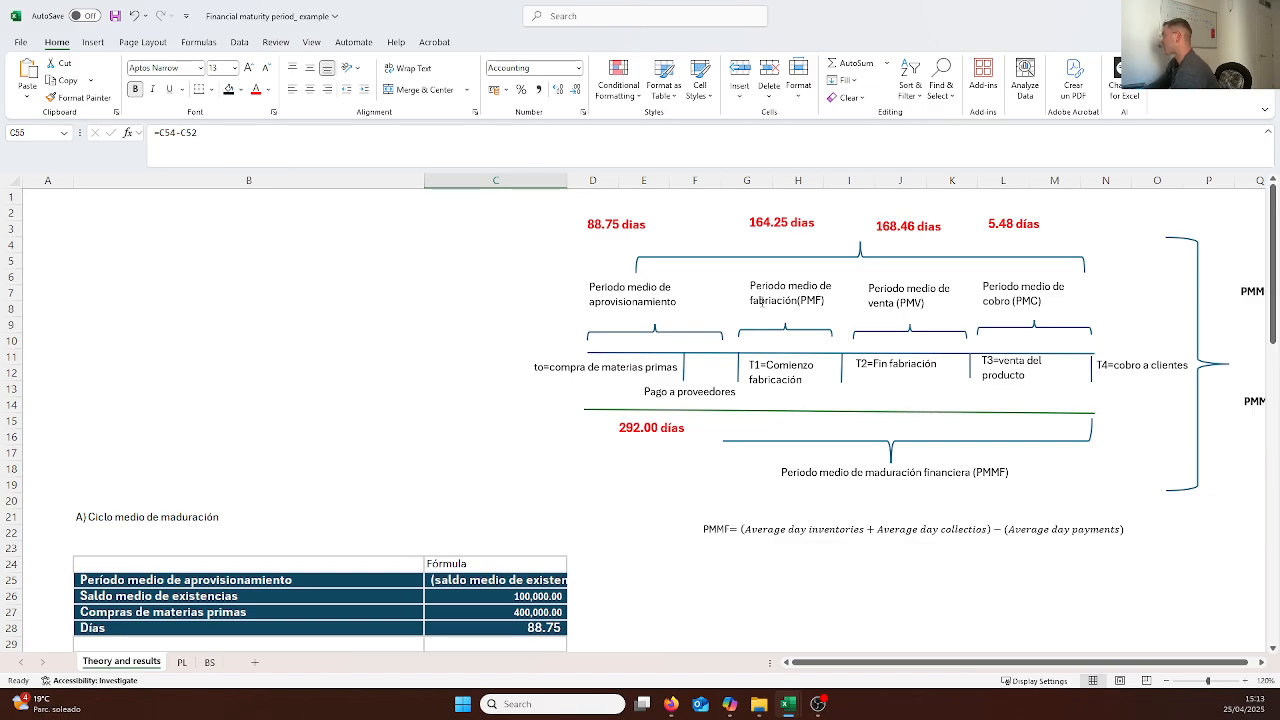
scroll(760, 300, "down", 16)
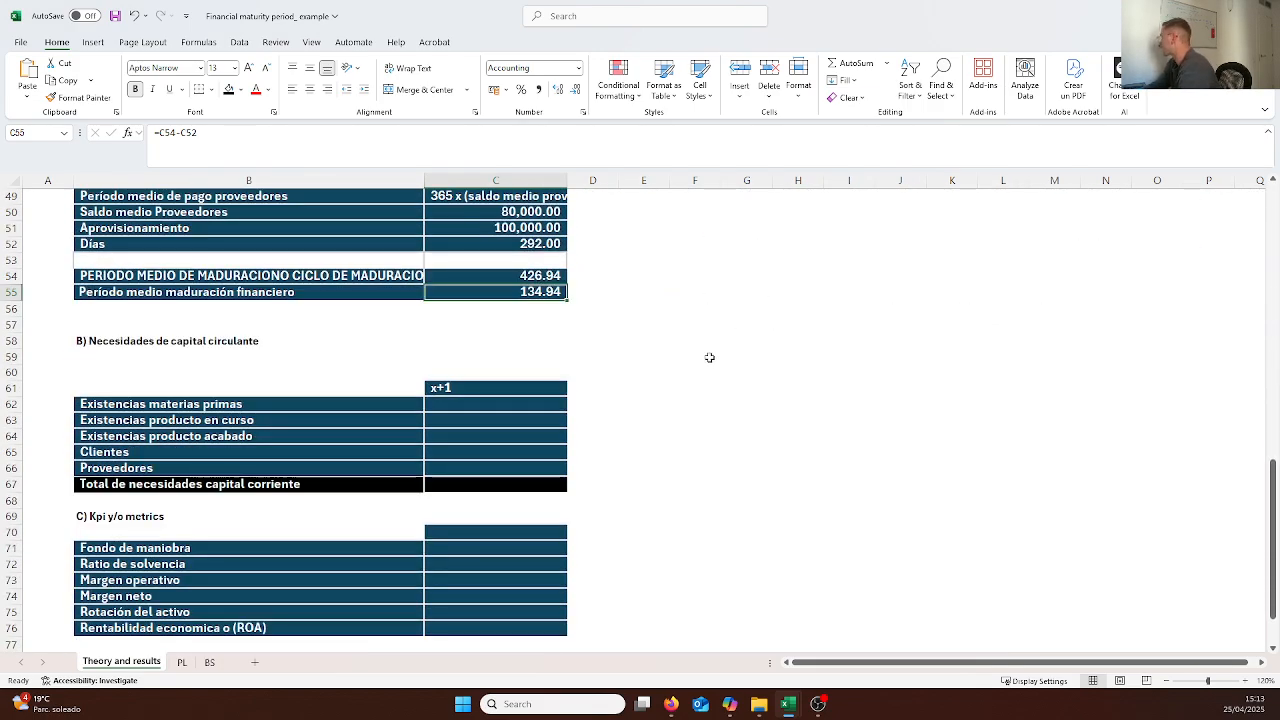
scroll(709, 357, "up", 2)
left_click(709, 403)
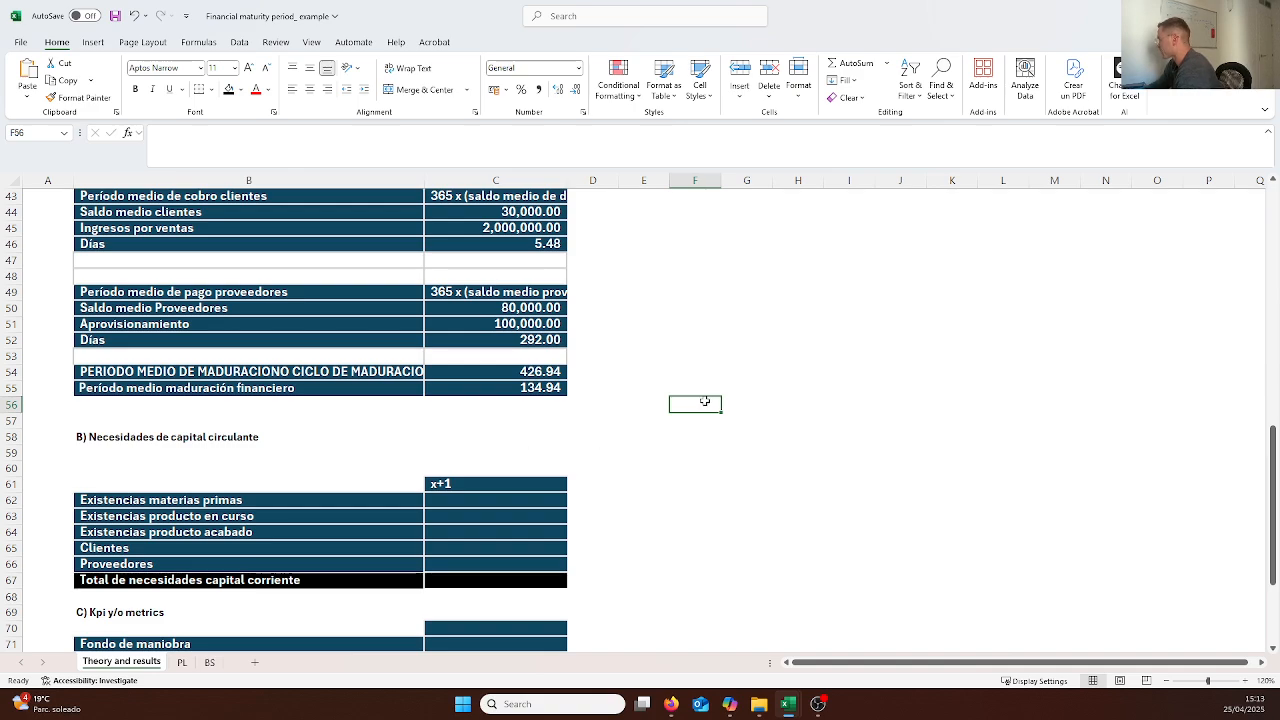
left_click(530, 387)
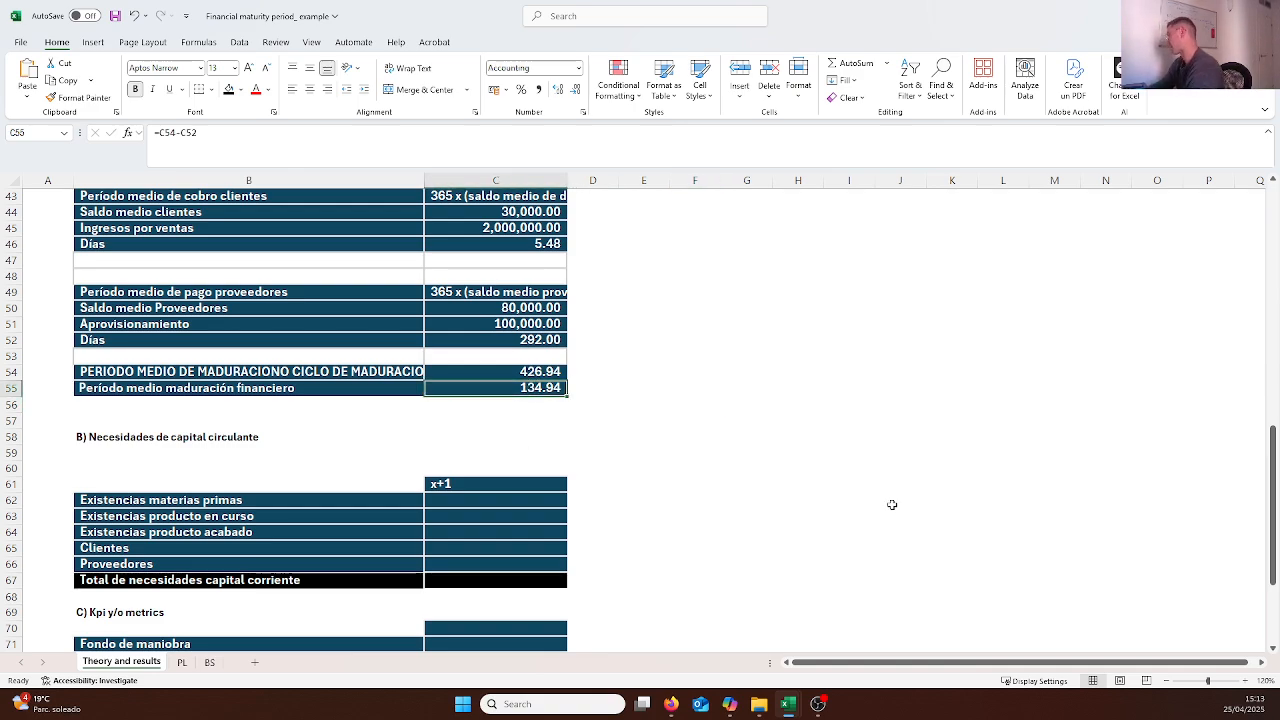
scroll(626, 411, "down", 1)
left_click(643, 418)
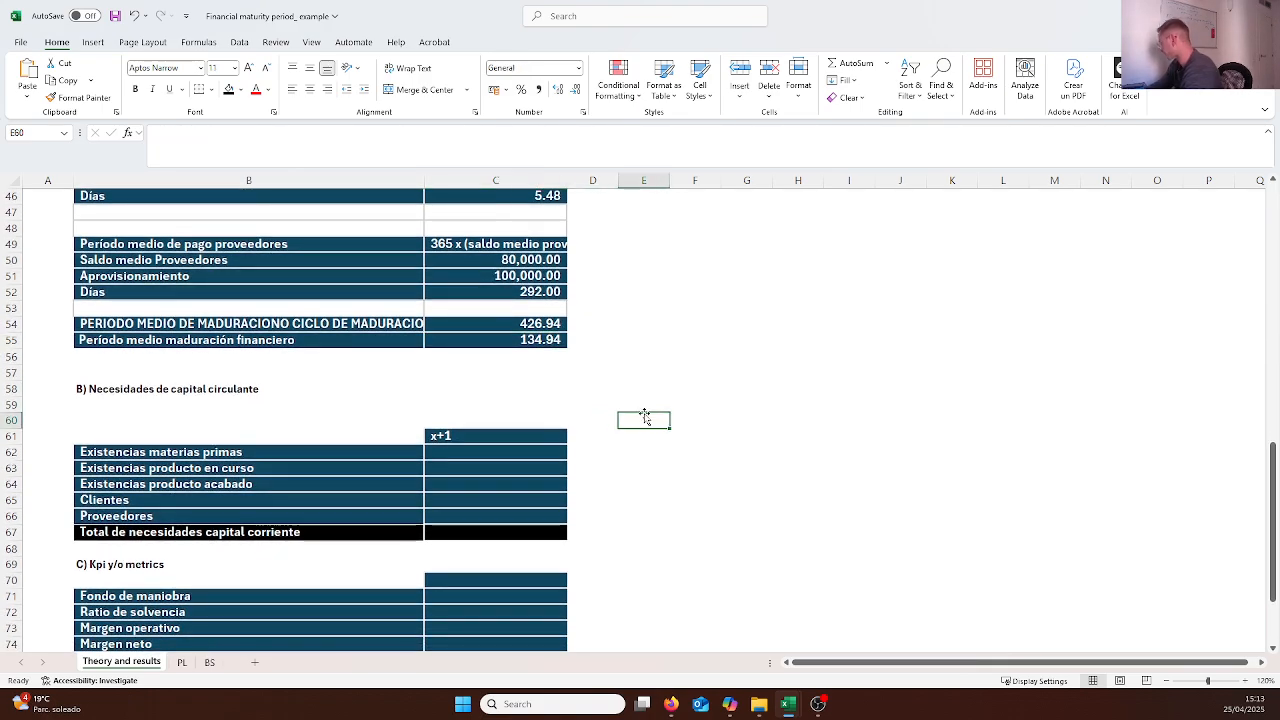
left_click(518, 340)
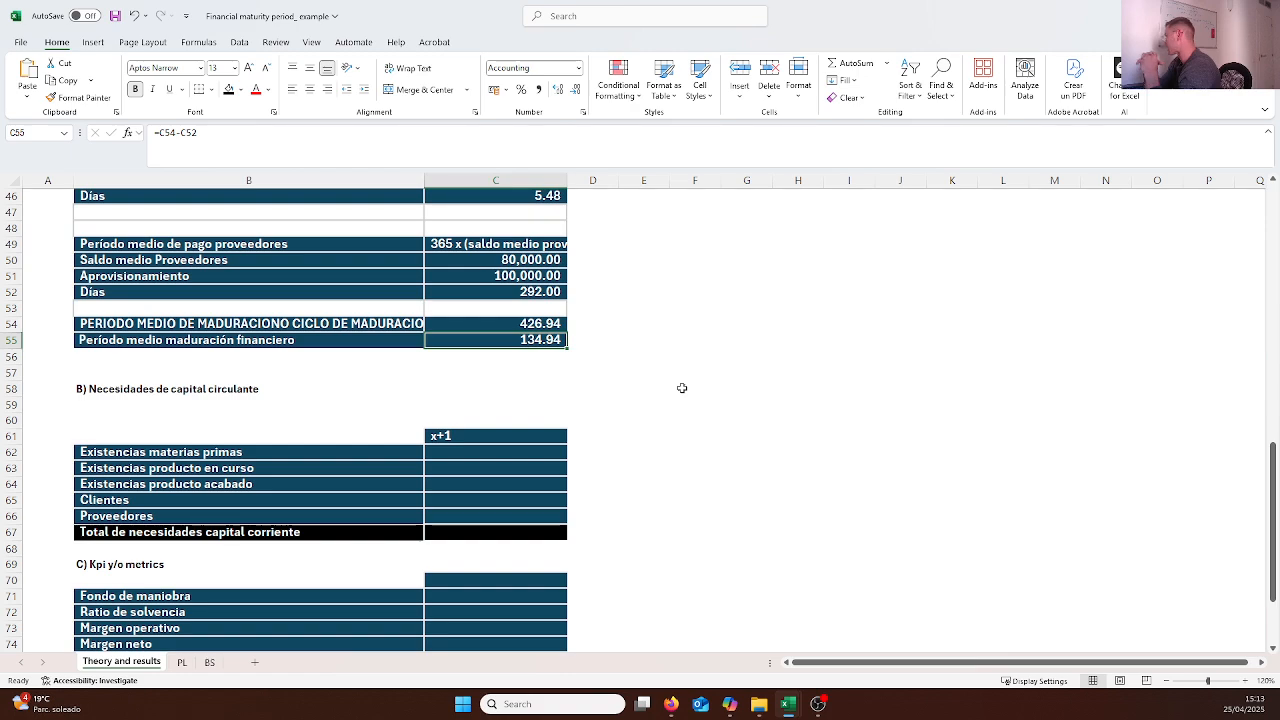
left_click(677, 403)
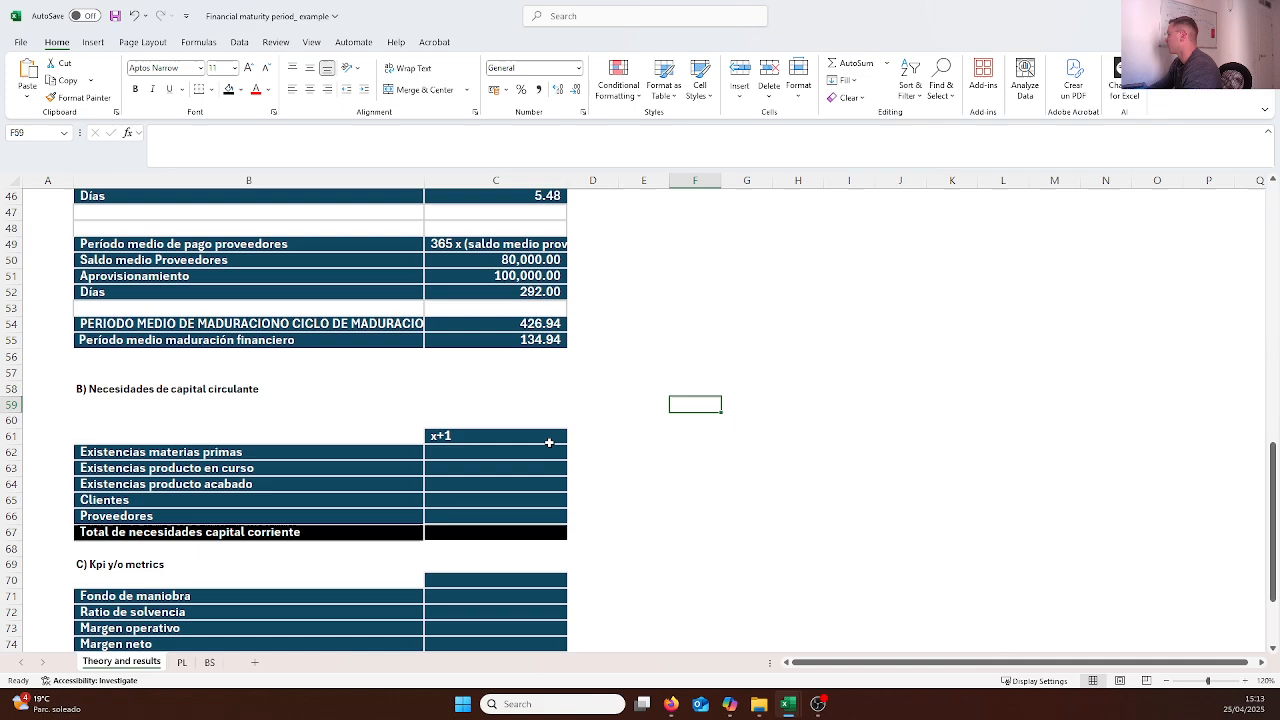
left_click(187, 421)
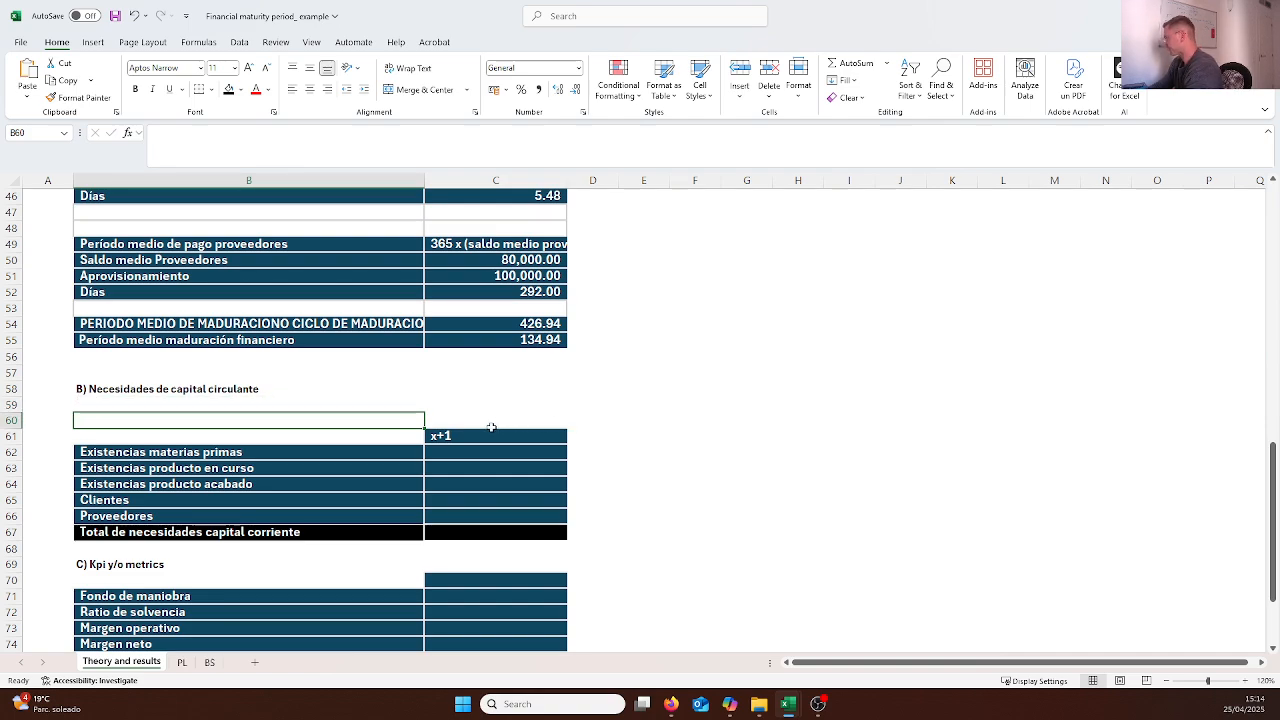
key("Down")
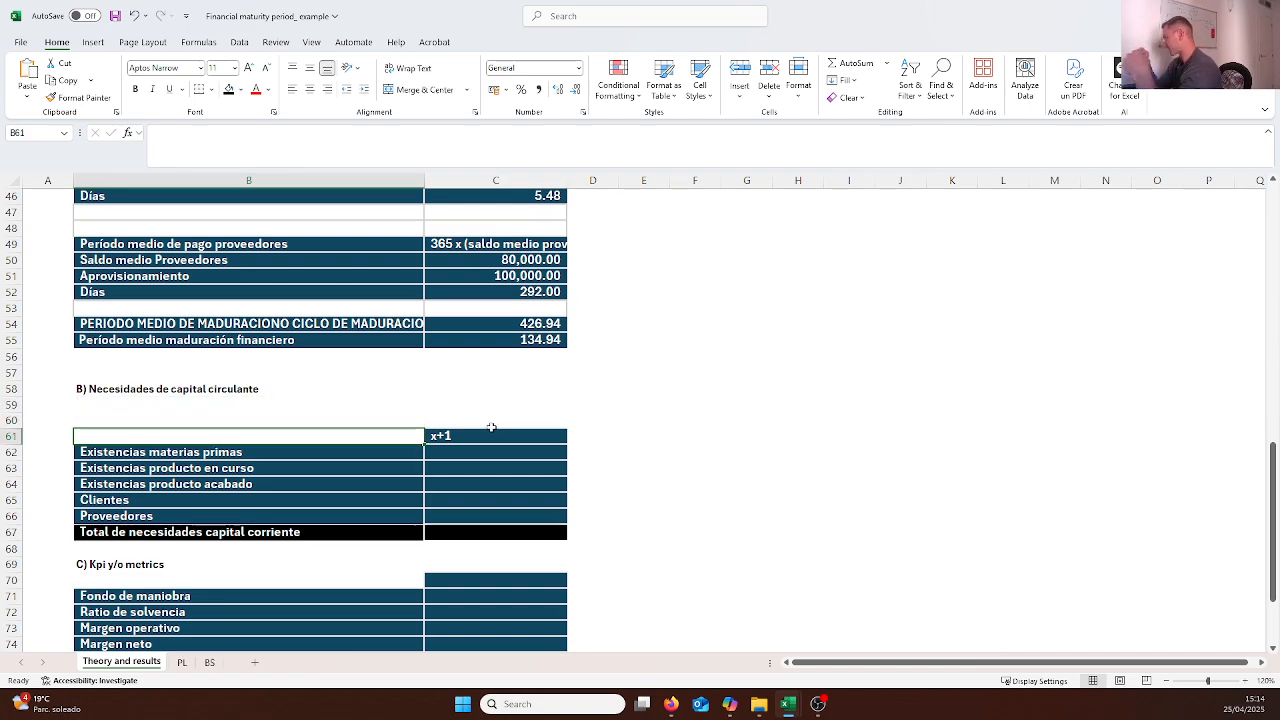
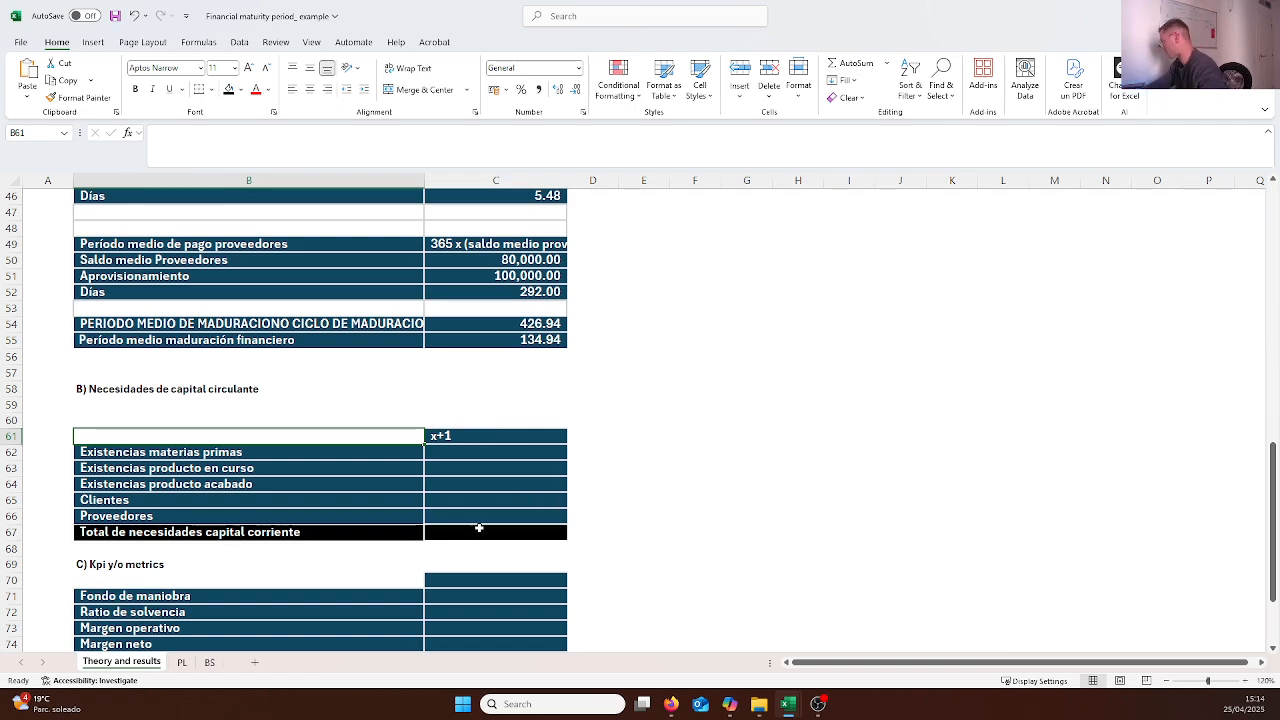
left_click(545, 472)
Link the raw materials inventory in C62 to the Raw materials balance on the BS sheet: =BS!B13
left_click(249, 455)
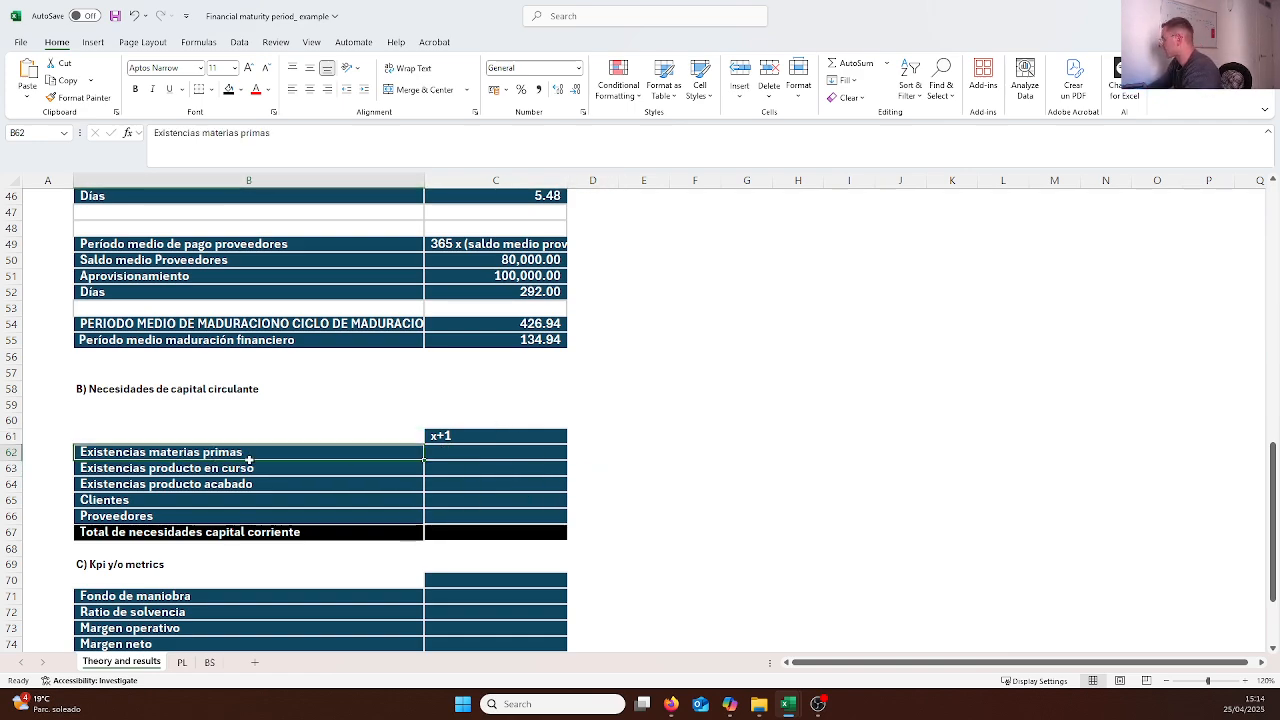
left_click(488, 453)
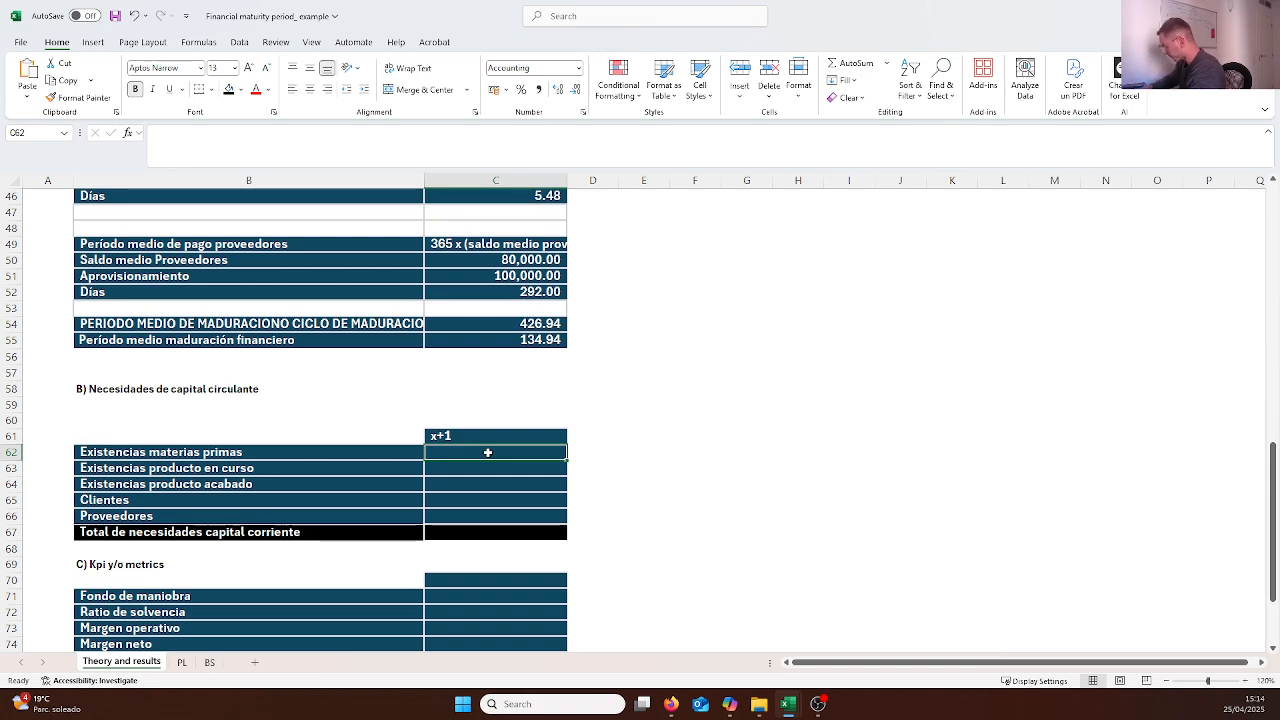
type("=")
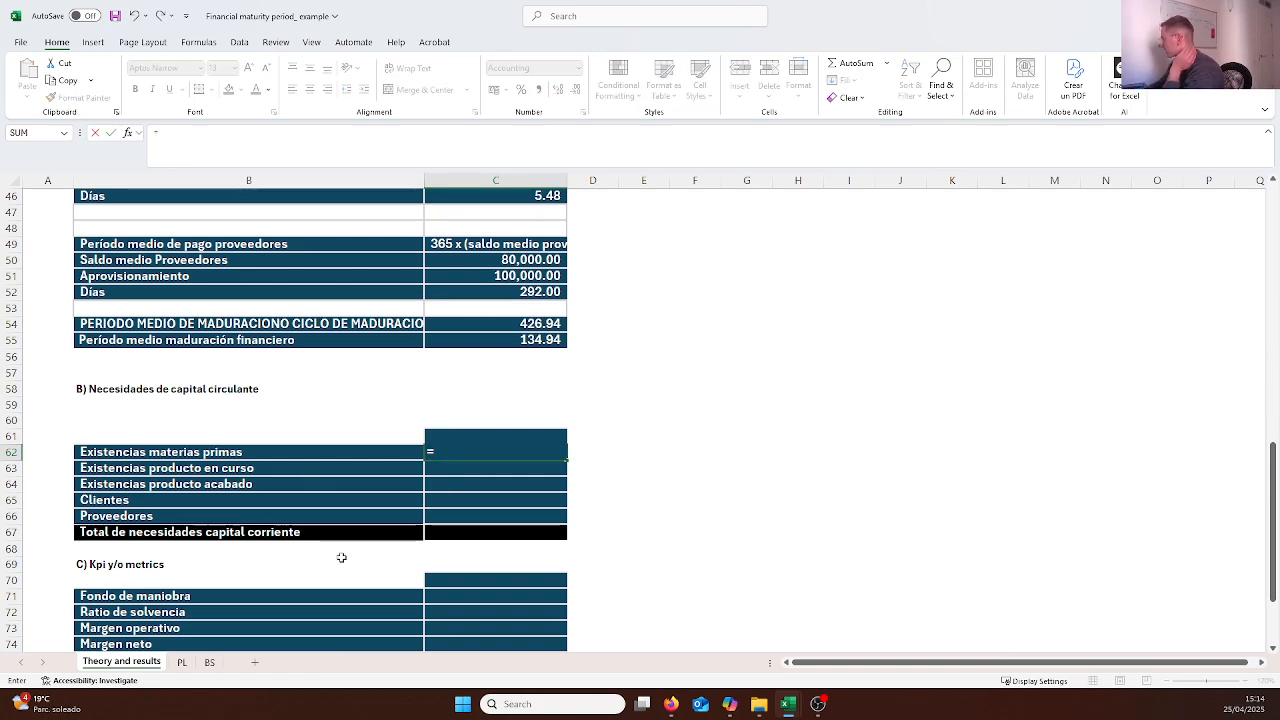
left_click(208, 662)
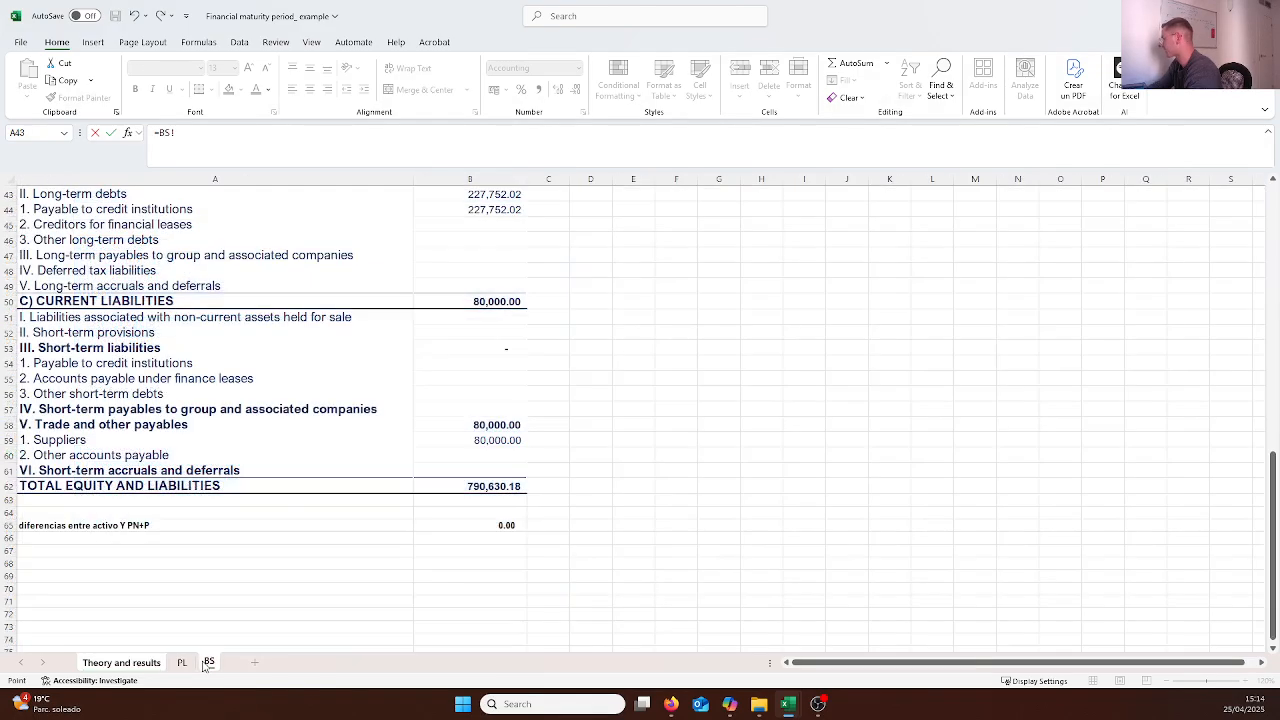
scroll(383, 383, "up", 14)
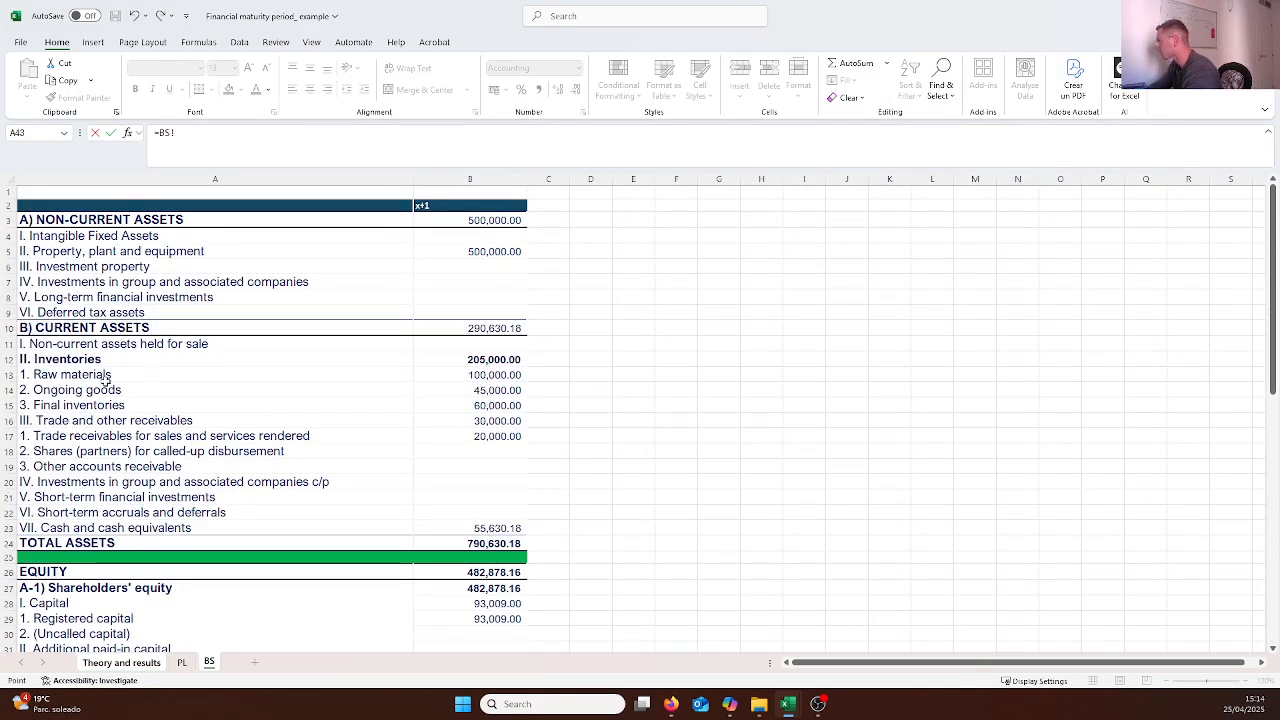
left_click(495, 375)
key("Escape")
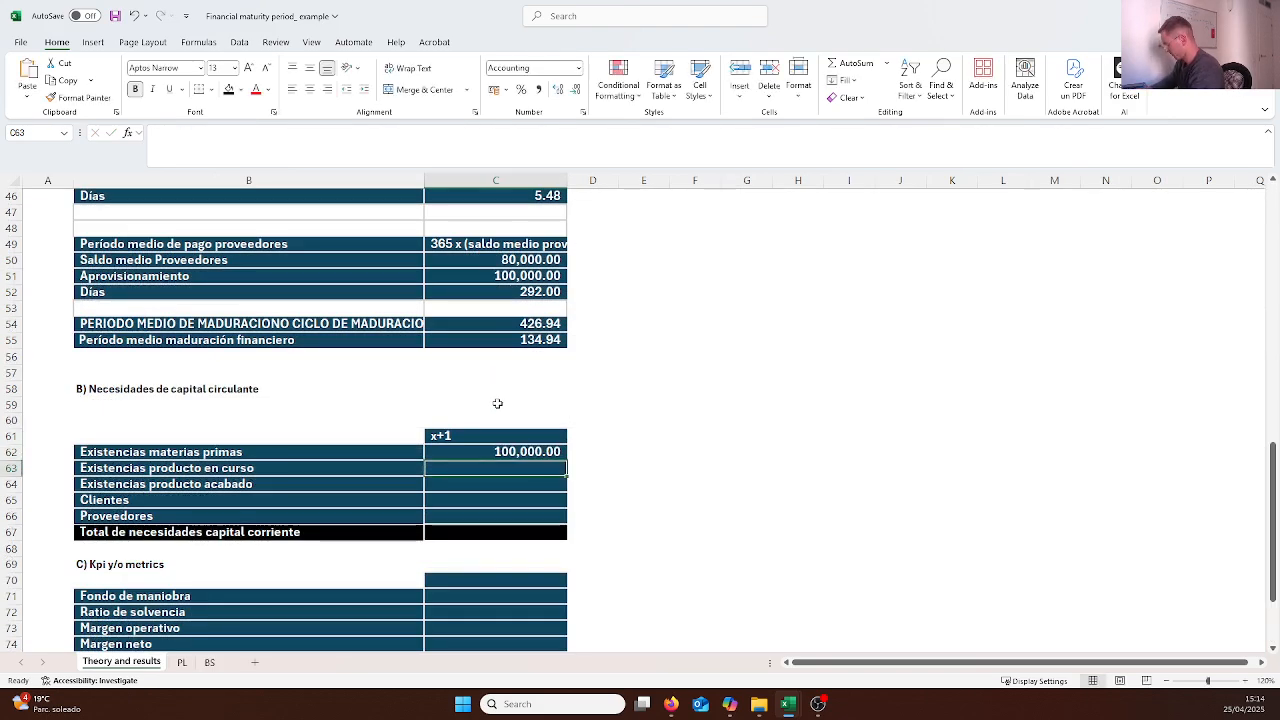
Link the work-in-progress inventory in C63 to the Ongoing goods balance on the BS sheet: =BS!B14
type("=")
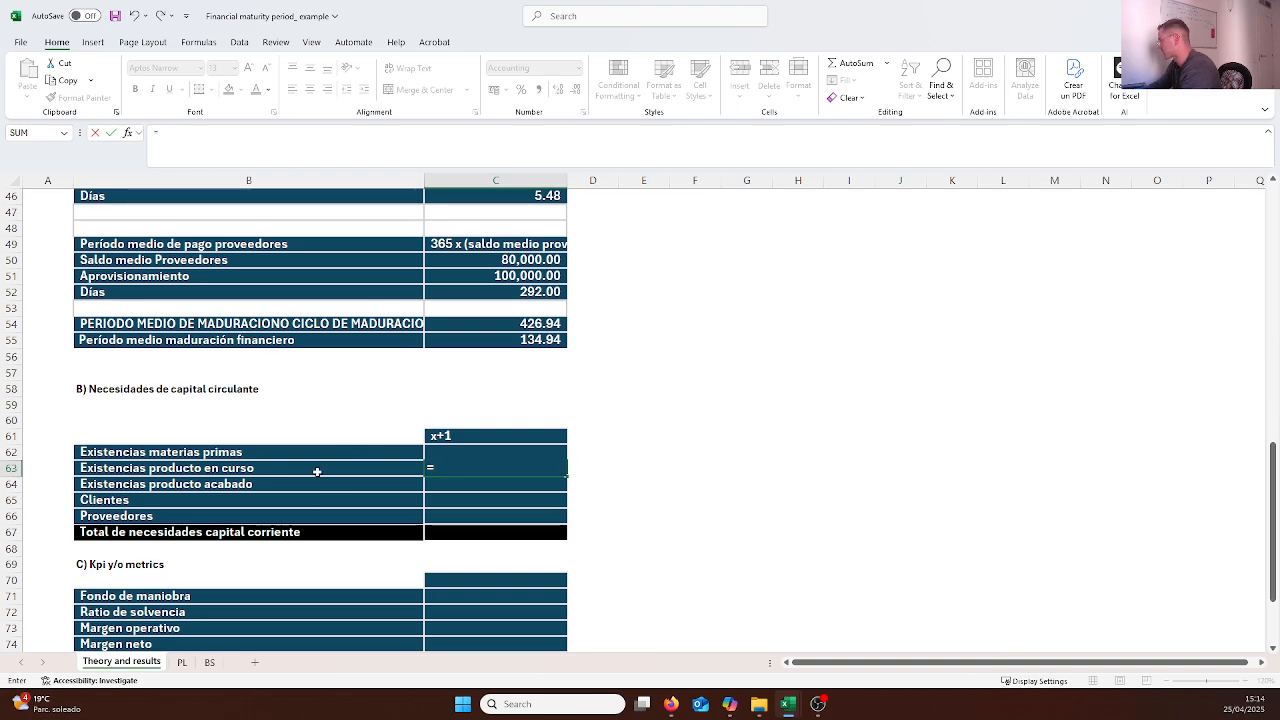
left_click(209, 662)
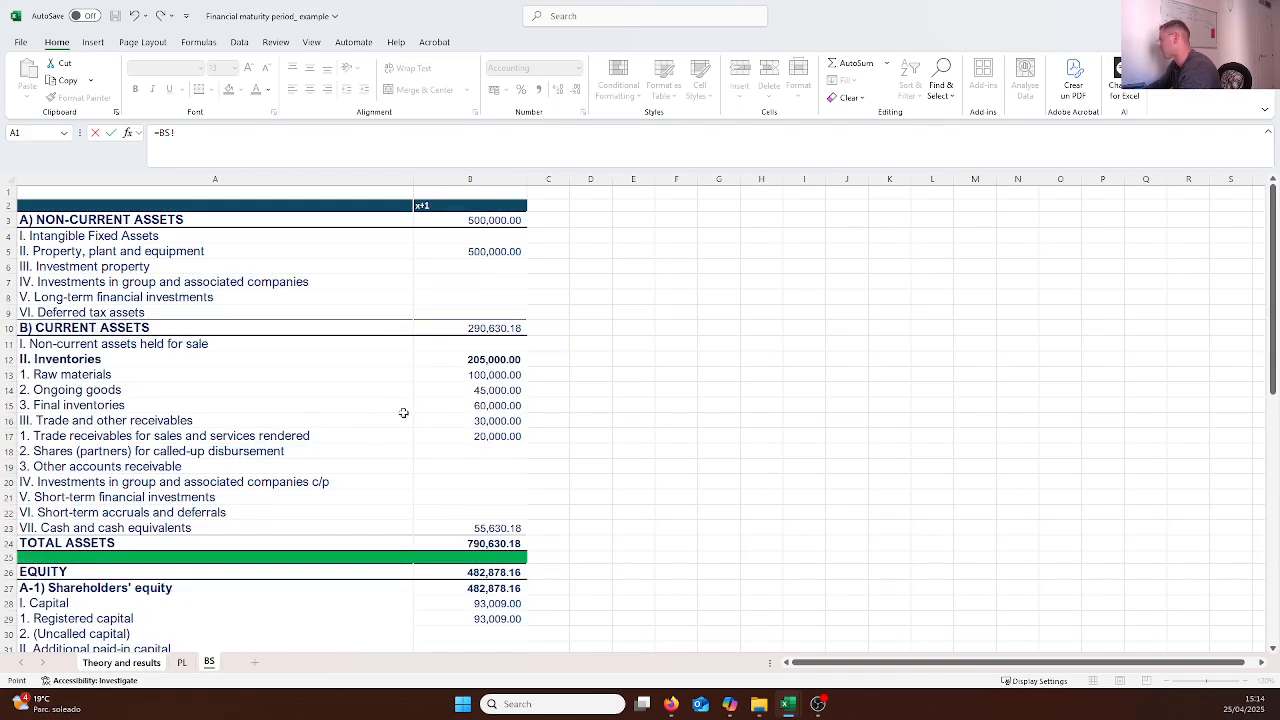
left_click(488, 389)
key("Return")
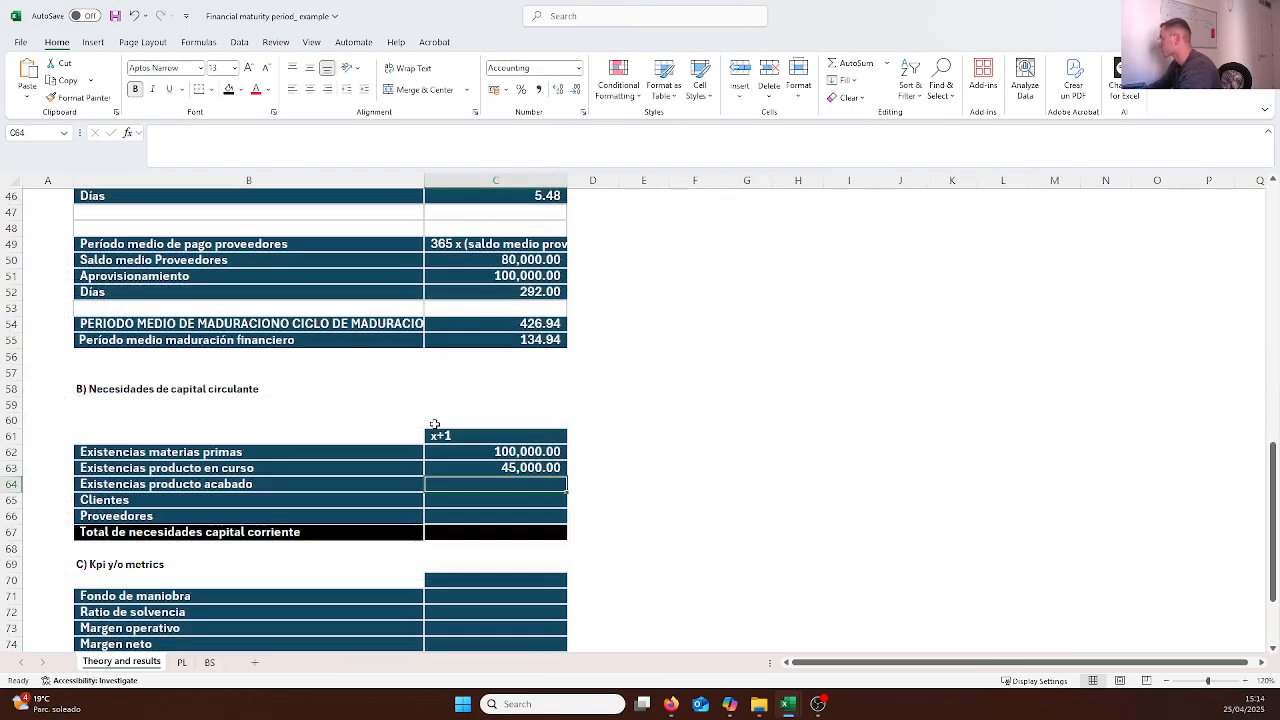
Link the finished product inventory in C64 to the Final inventories balance on the BS sheet: =BS!B15
type("=")
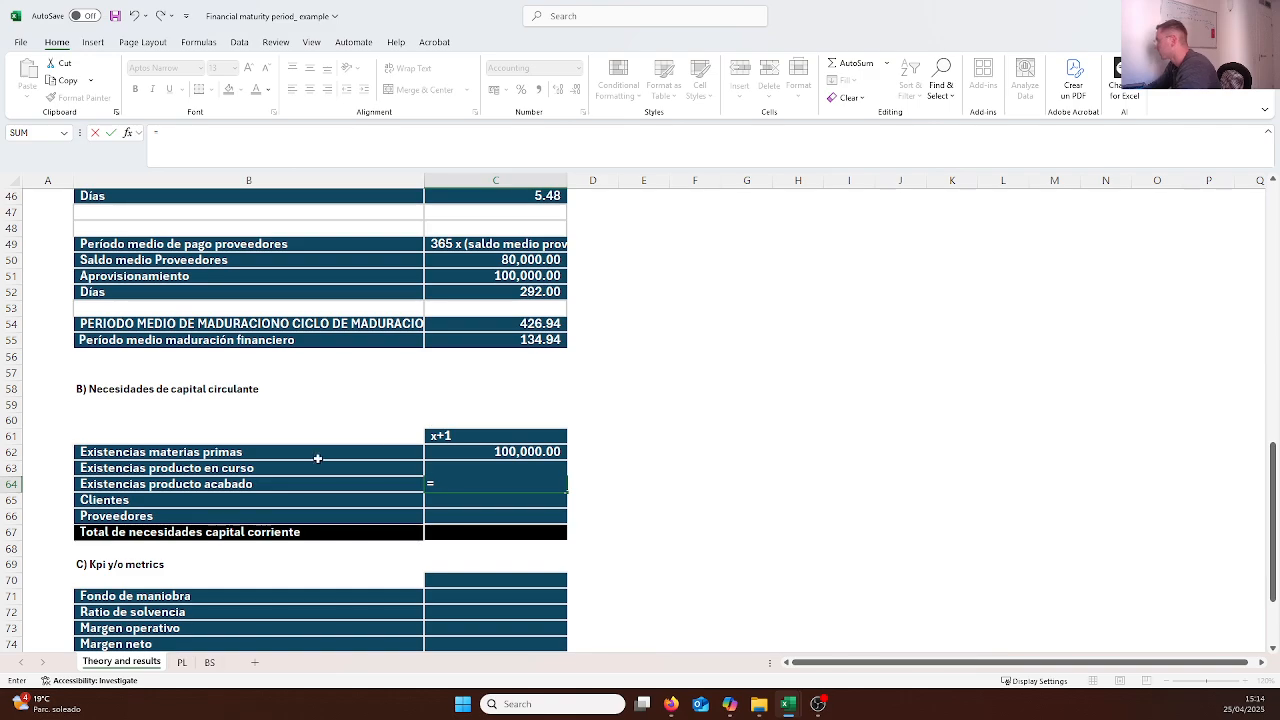
left_click(215, 667)
left_click(211, 665)
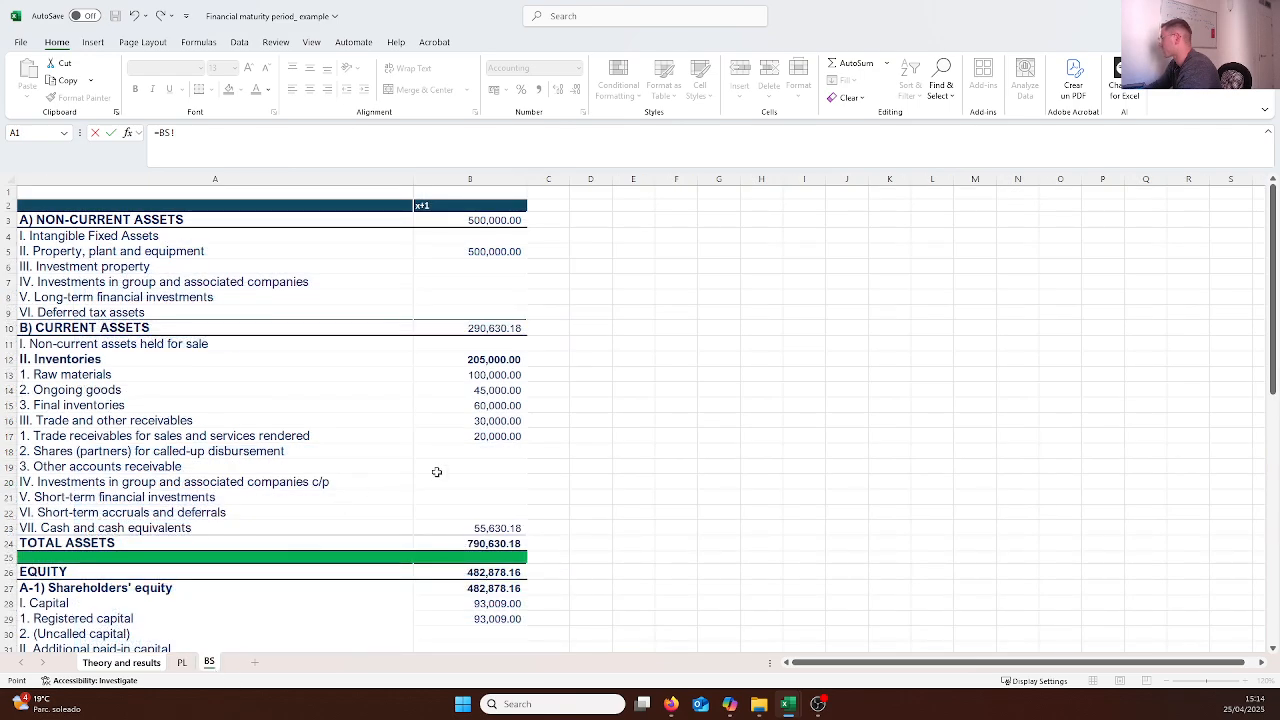
left_click(506, 407)
key("Return")
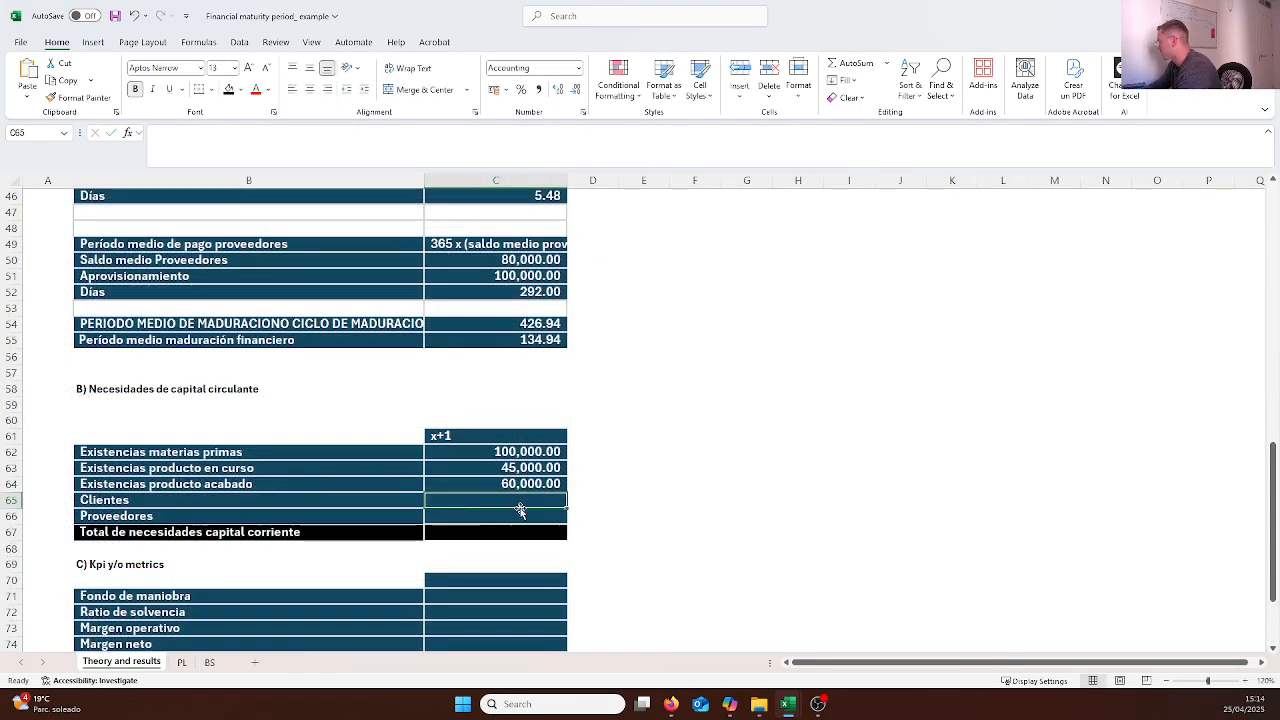
Link the Clientes amount in C65 to Trade and other receivables on the BS sheet: =BS!B16
type("=")
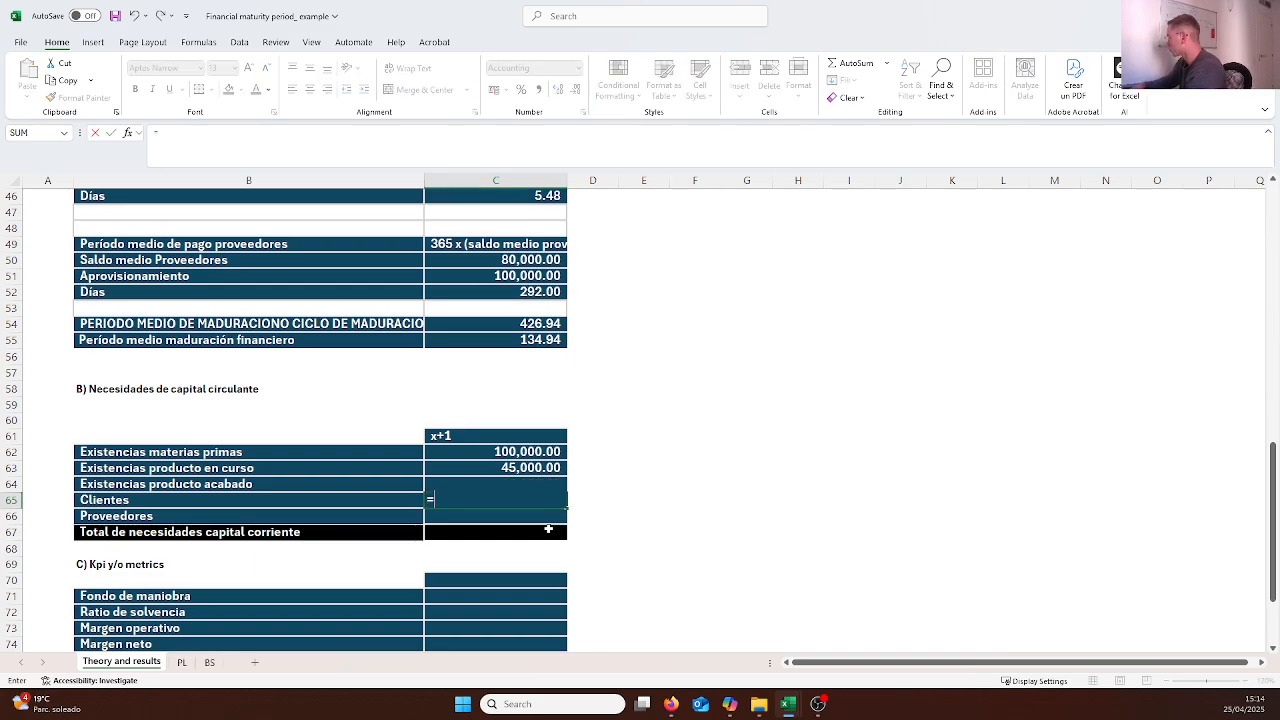
left_click(208, 664)
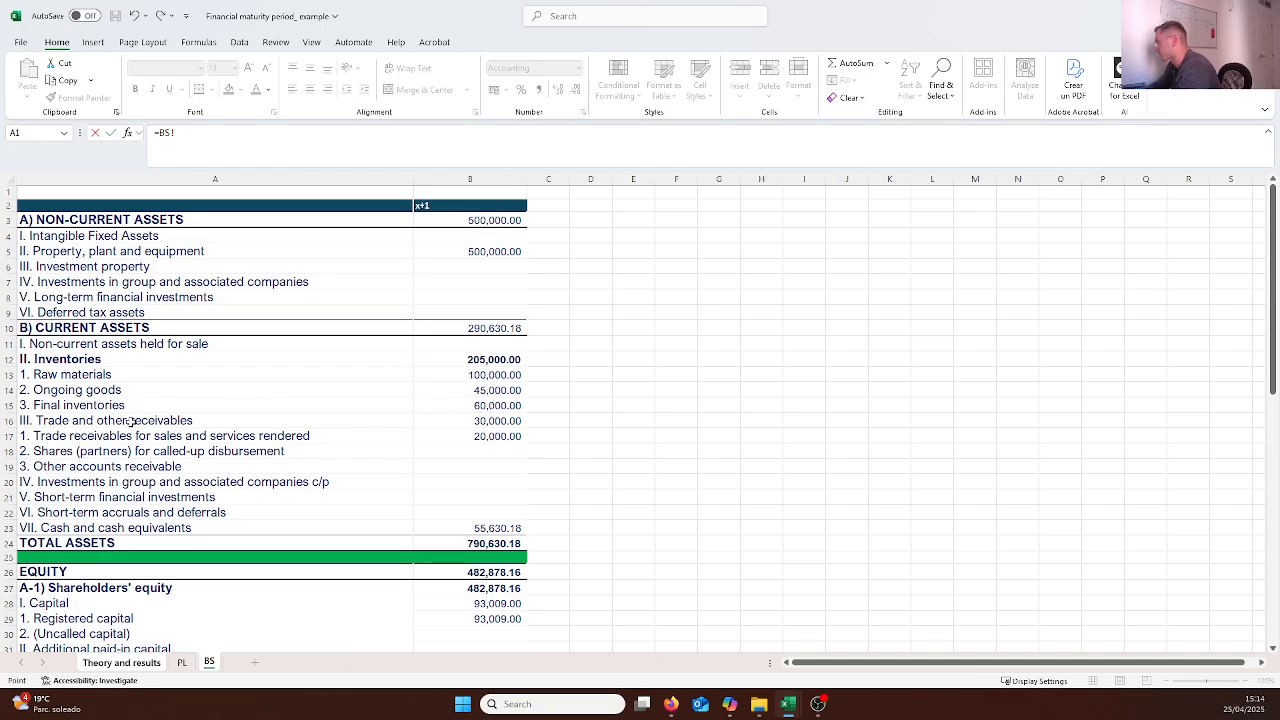
left_click(468, 420)
key("Return")
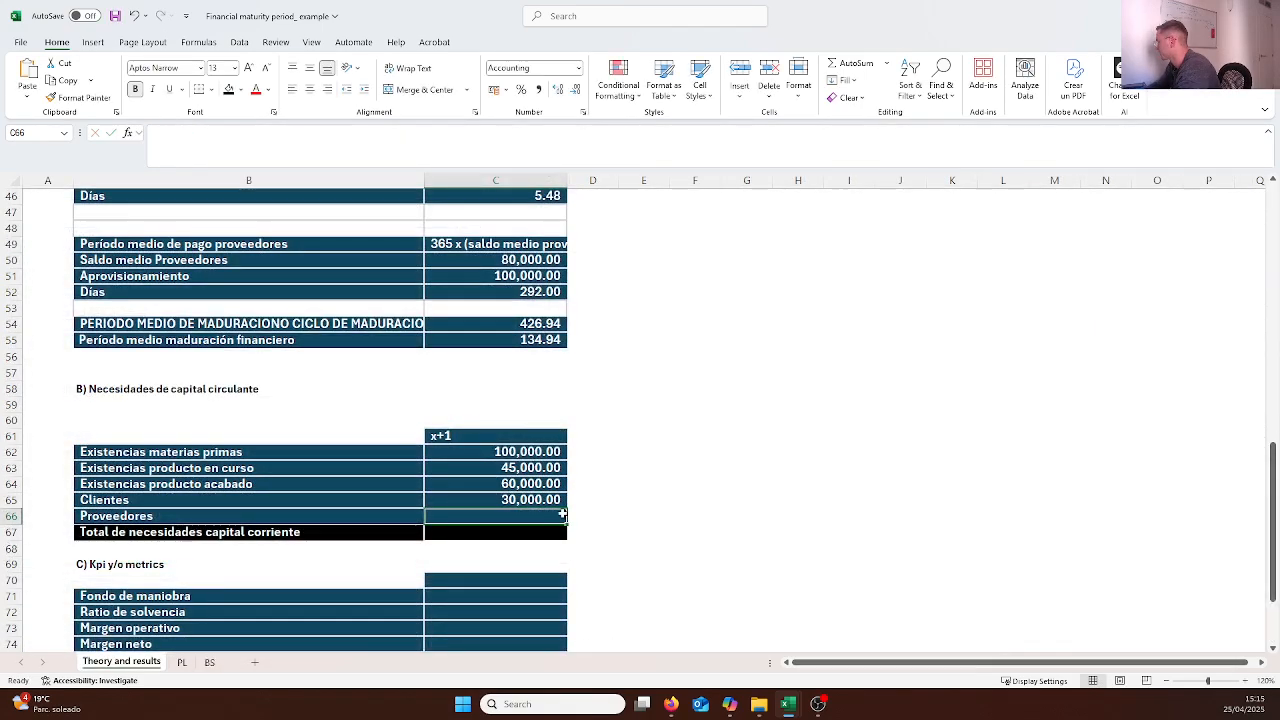
Link the Proveedores amount in C66 to the Suppliers balance under current liabilities on the BS sheet: =BS!B59
type("=")
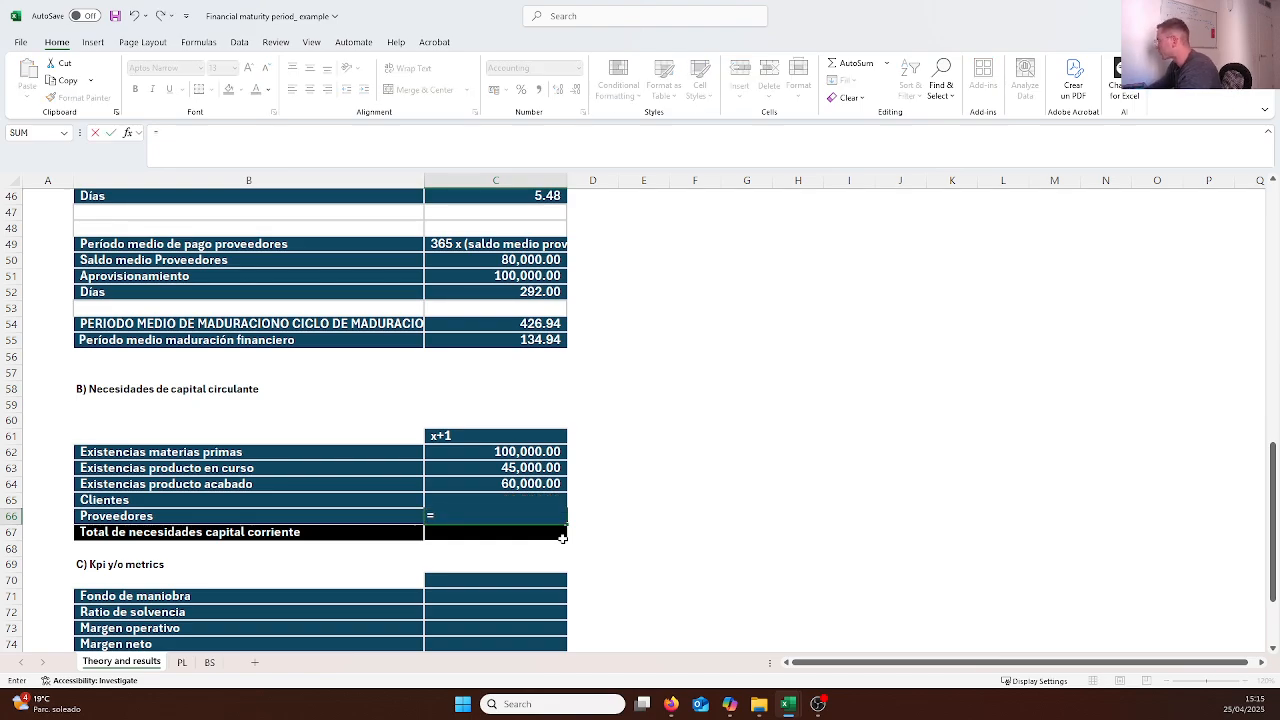
left_click(209, 662)
scroll(448, 430, "down", 14)
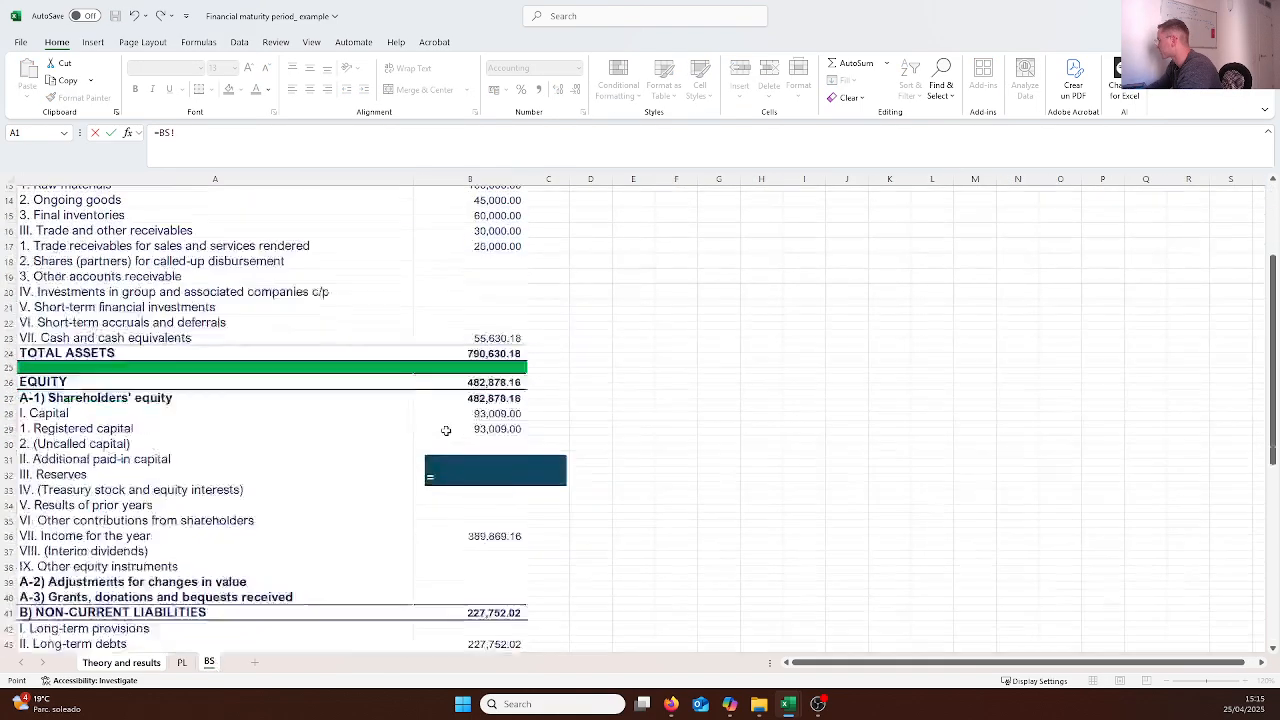
scroll(453, 445, "down", 1)
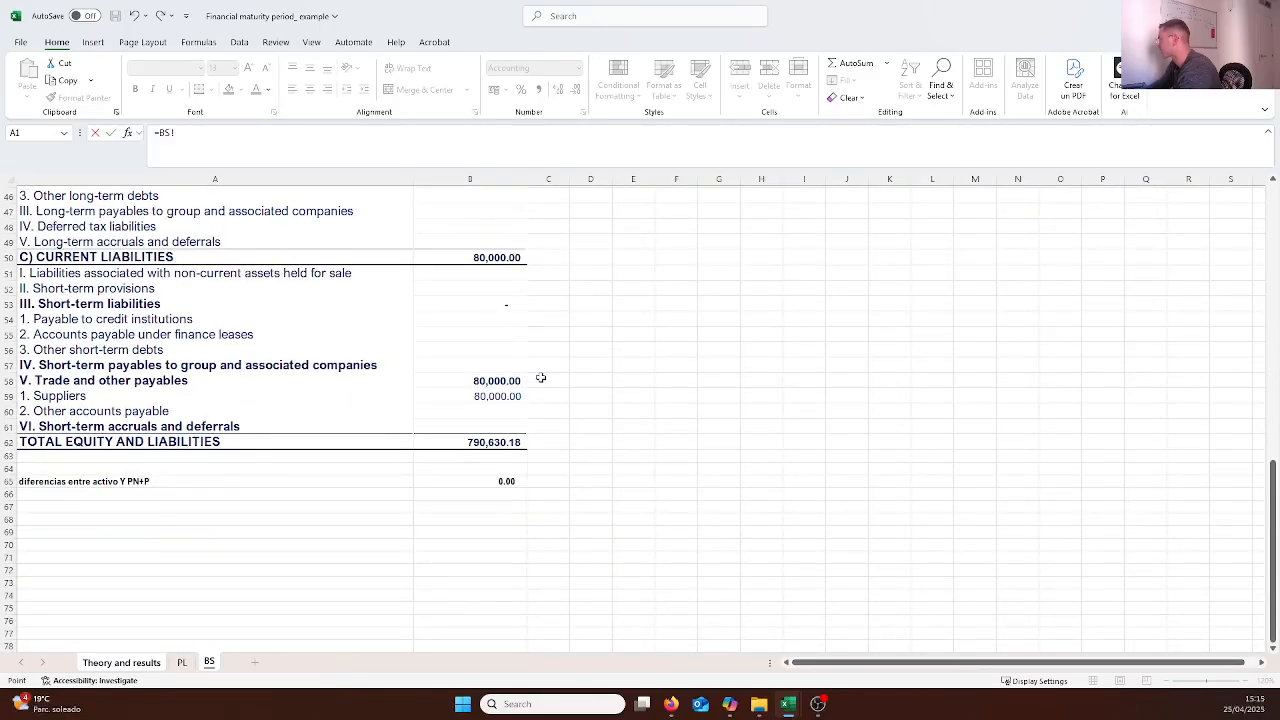
left_click(481, 396)
key("Return")
left_click(711, 611)
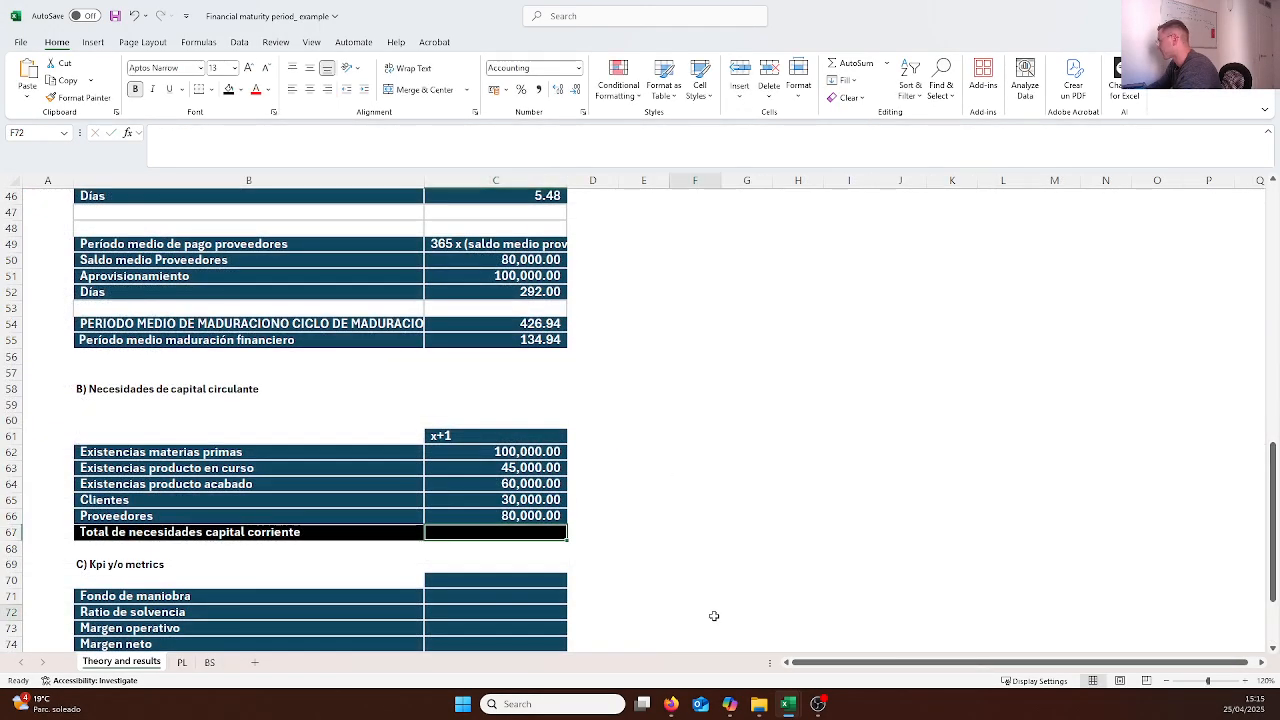
Calculate the total working capital needs in C67 as inventories plus clients minus suppliers: =C62+C63+C64+C65-C66
left_click(522, 530)
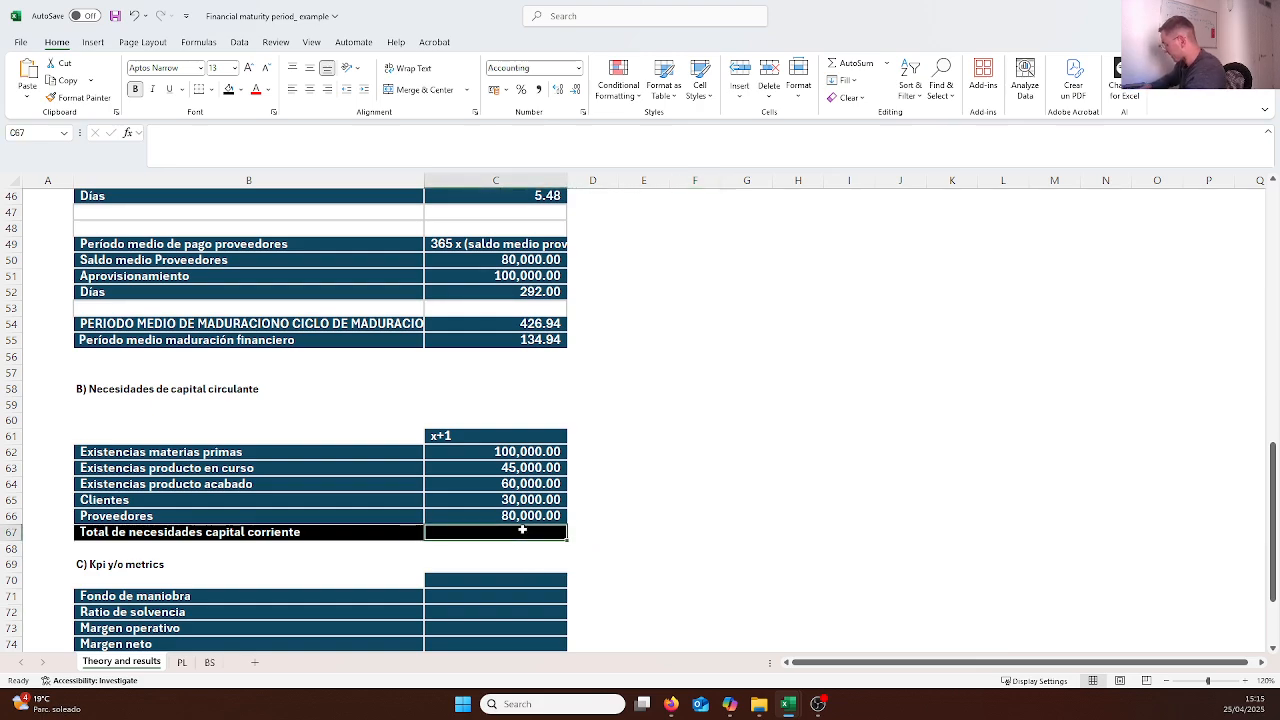
type("=")
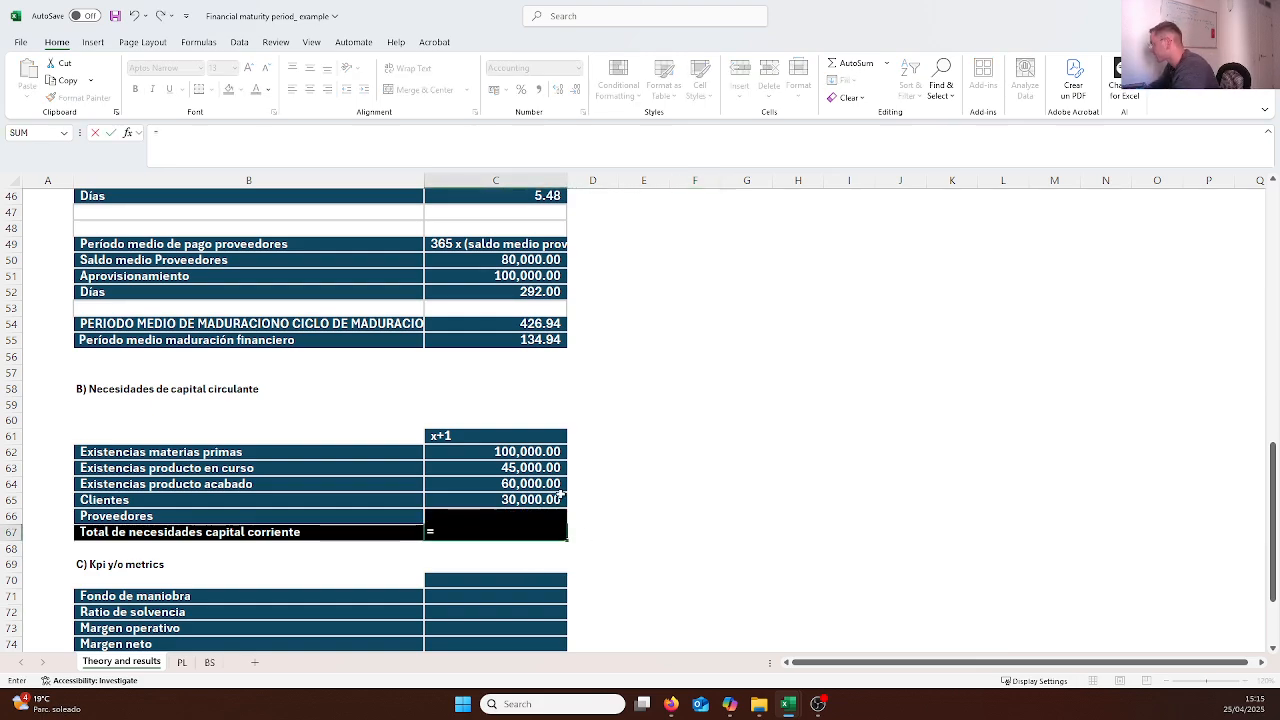
left_click(510, 451)
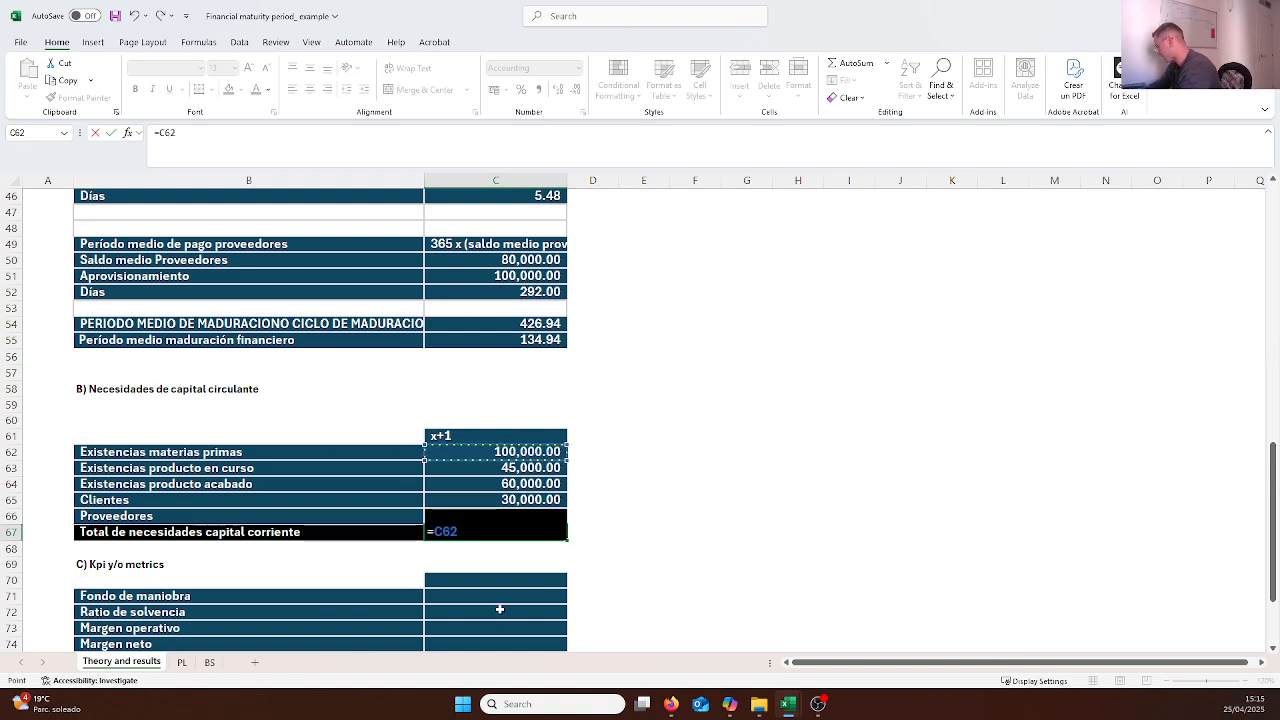
type("+")
left_click(505, 467)
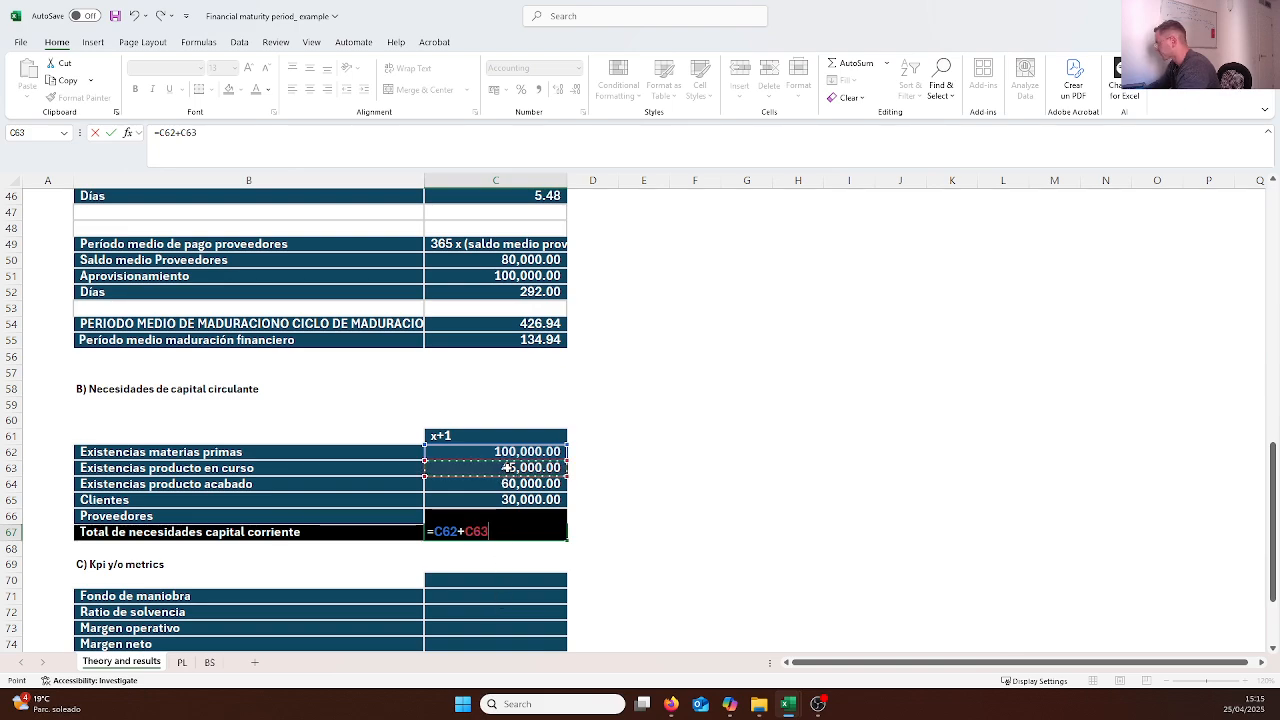
type("+")
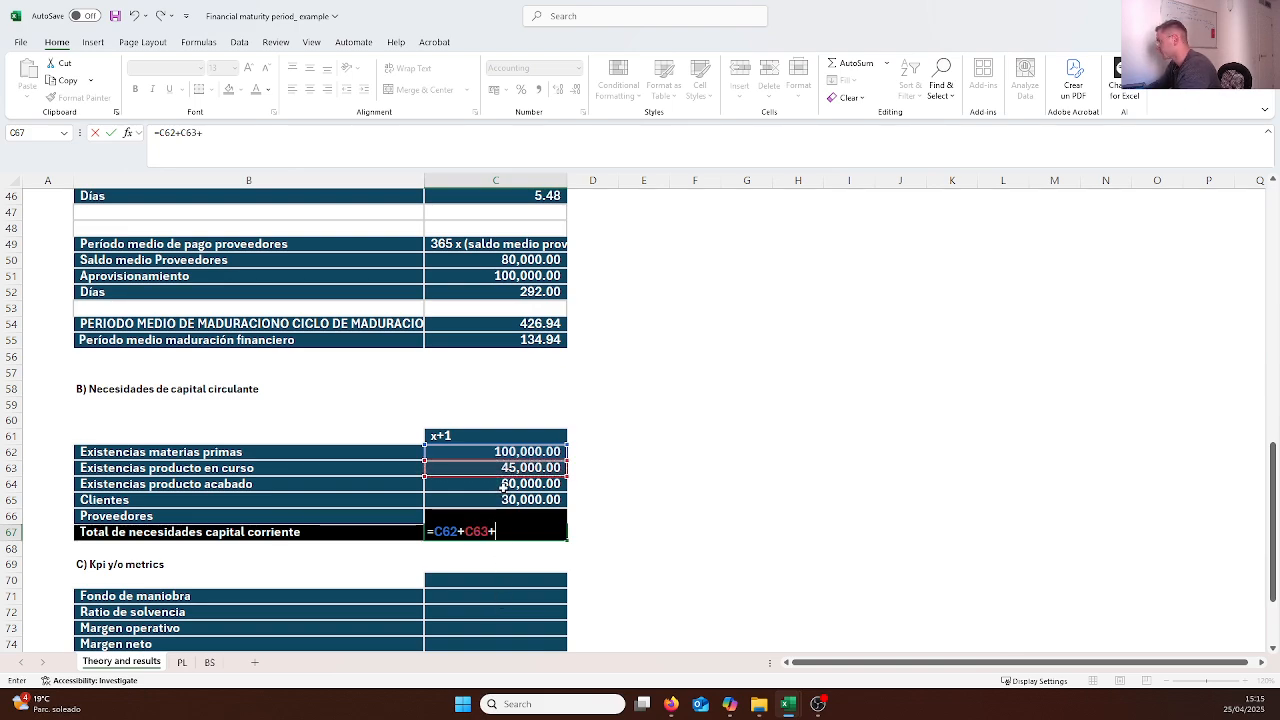
left_click(503, 484)
type("+")
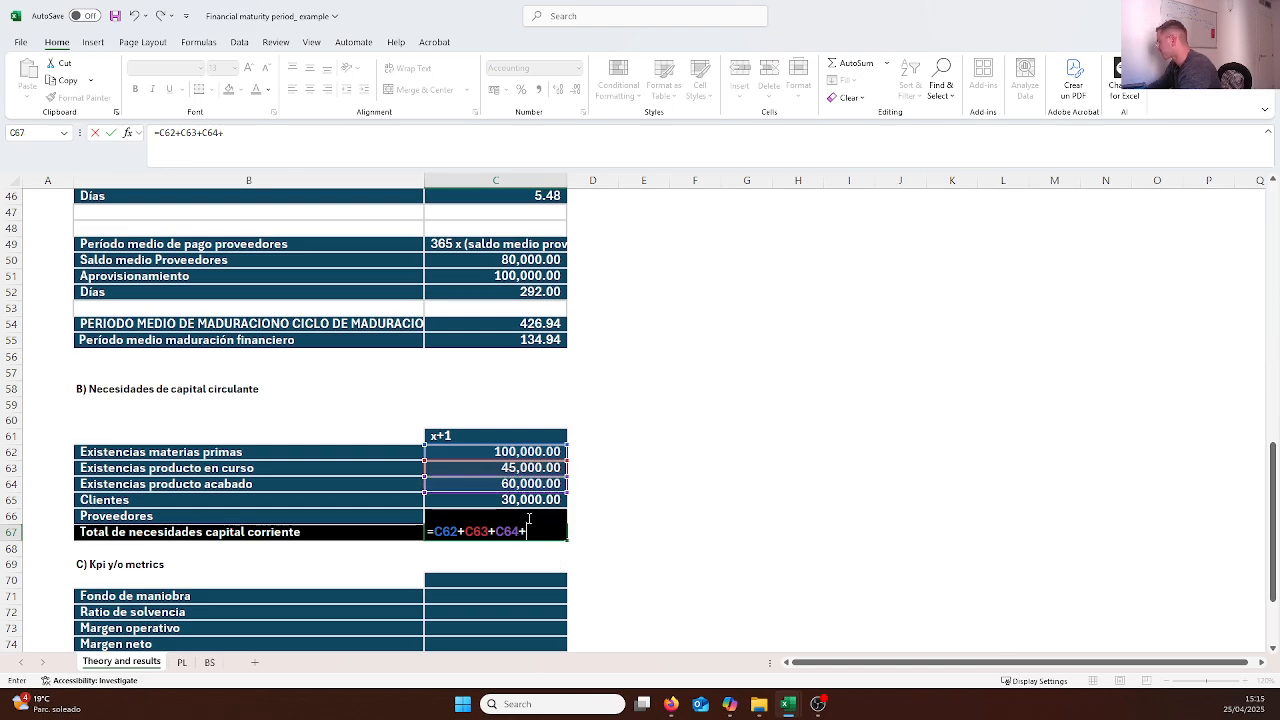
left_click(520, 499)
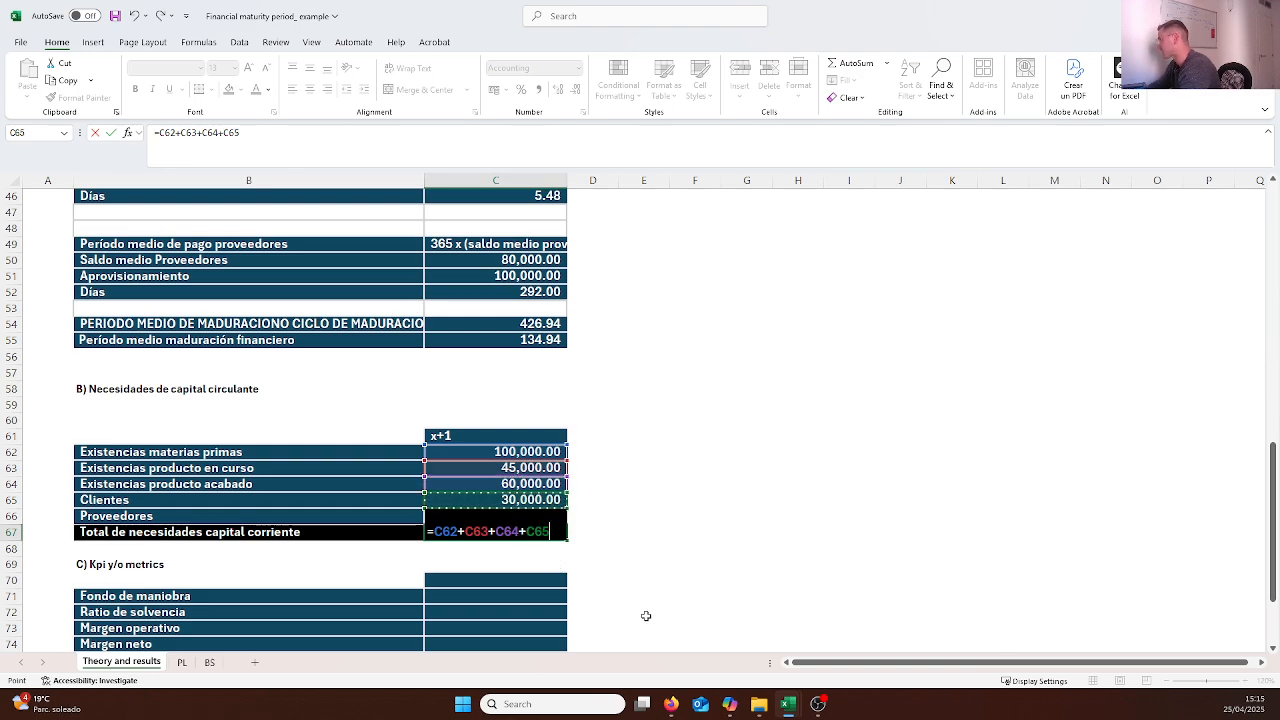
type("-")
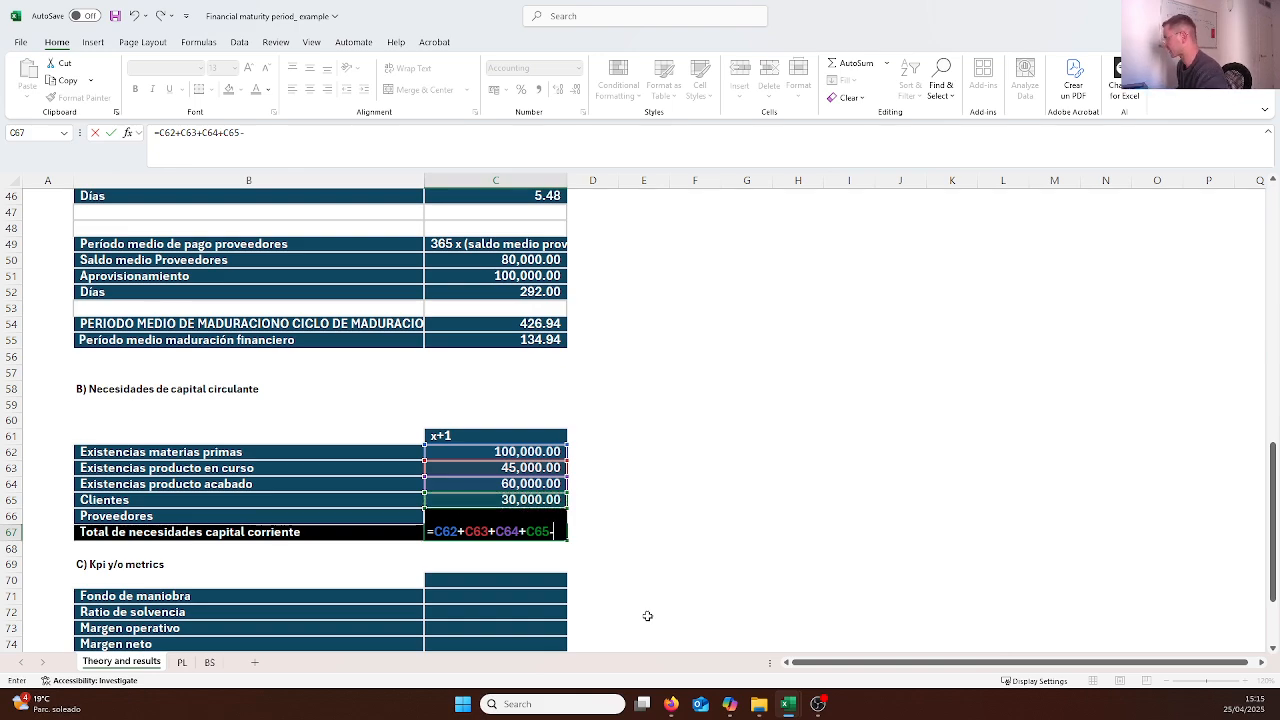
type("c66")
key("Tab")
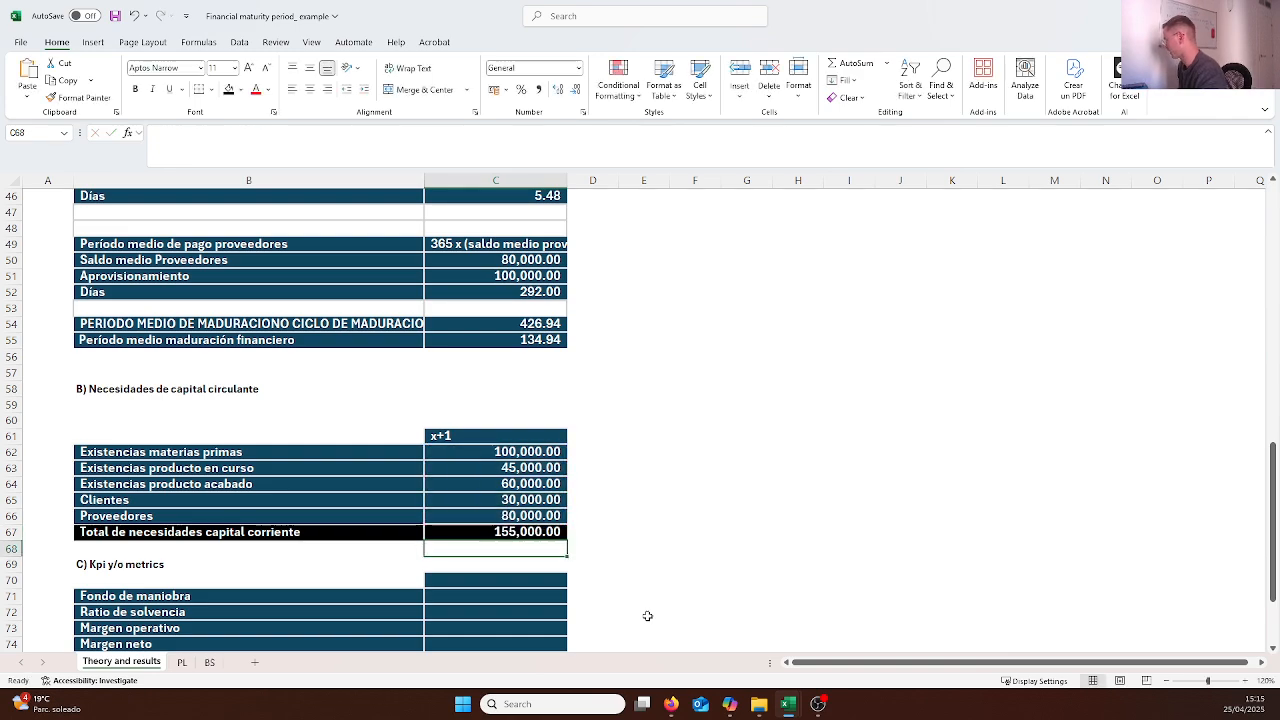
key("Left")
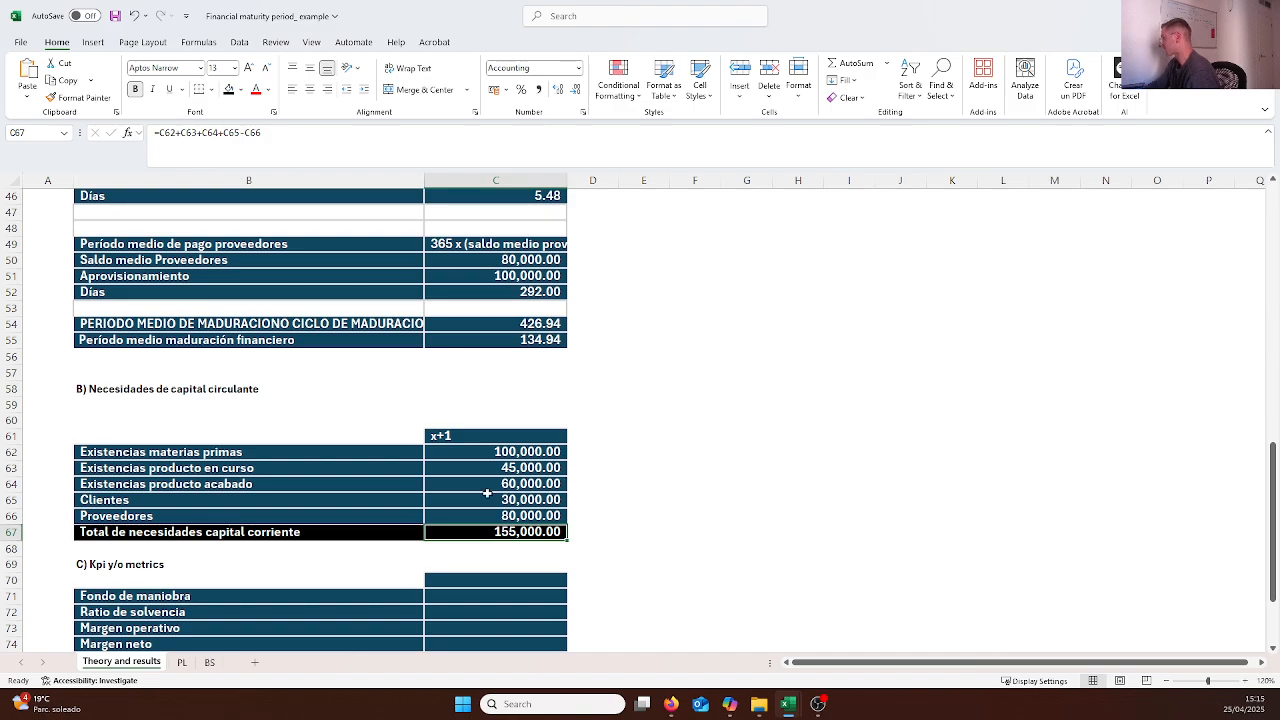
left_click(752, 530)
scroll(600, 549, "down", 2)
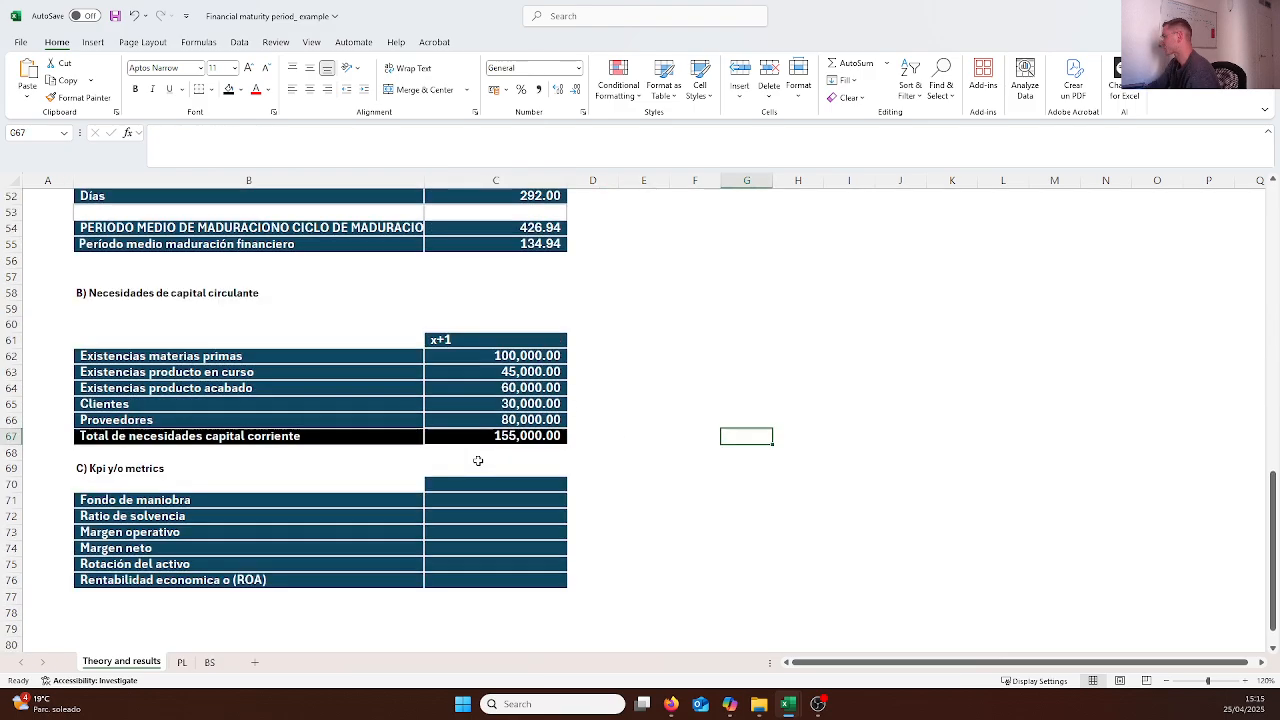
left_click(527, 438)
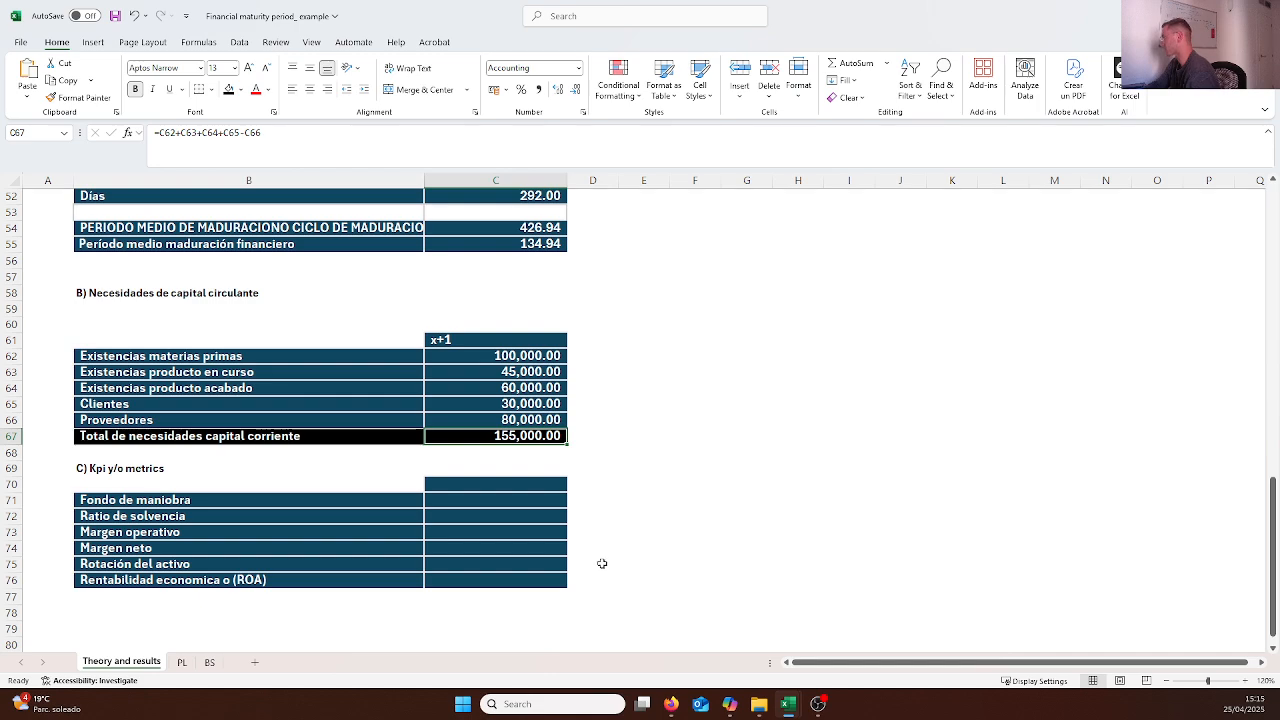
left_click(646, 521)
left_click(540, 437)
left_click(746, 485)
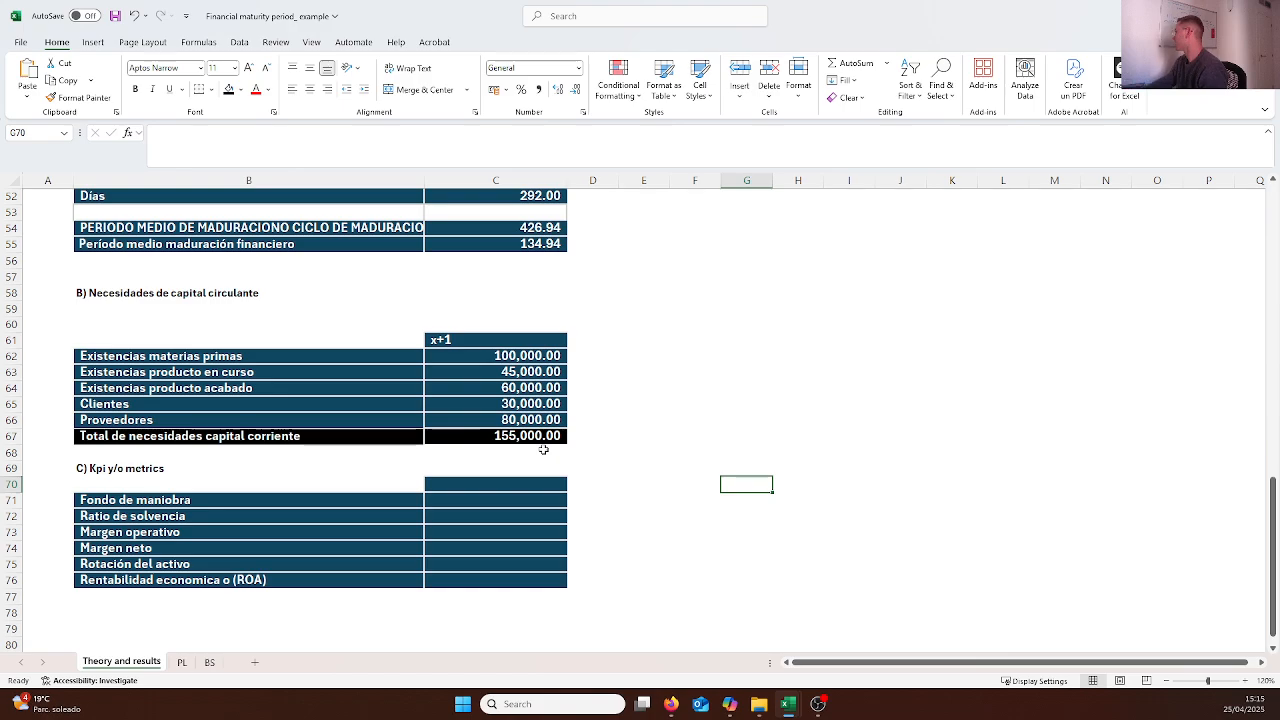
left_click(631, 489)
scroll(352, 515, "down", 1)
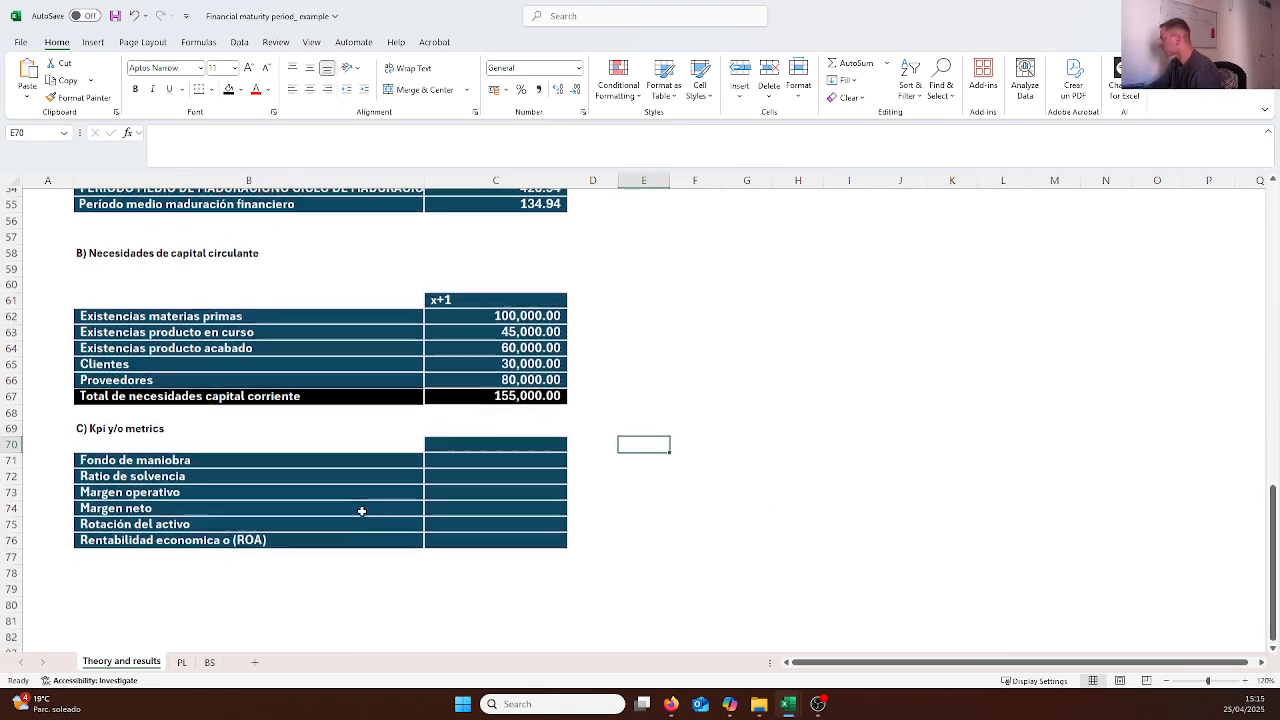
left_click(621, 489)
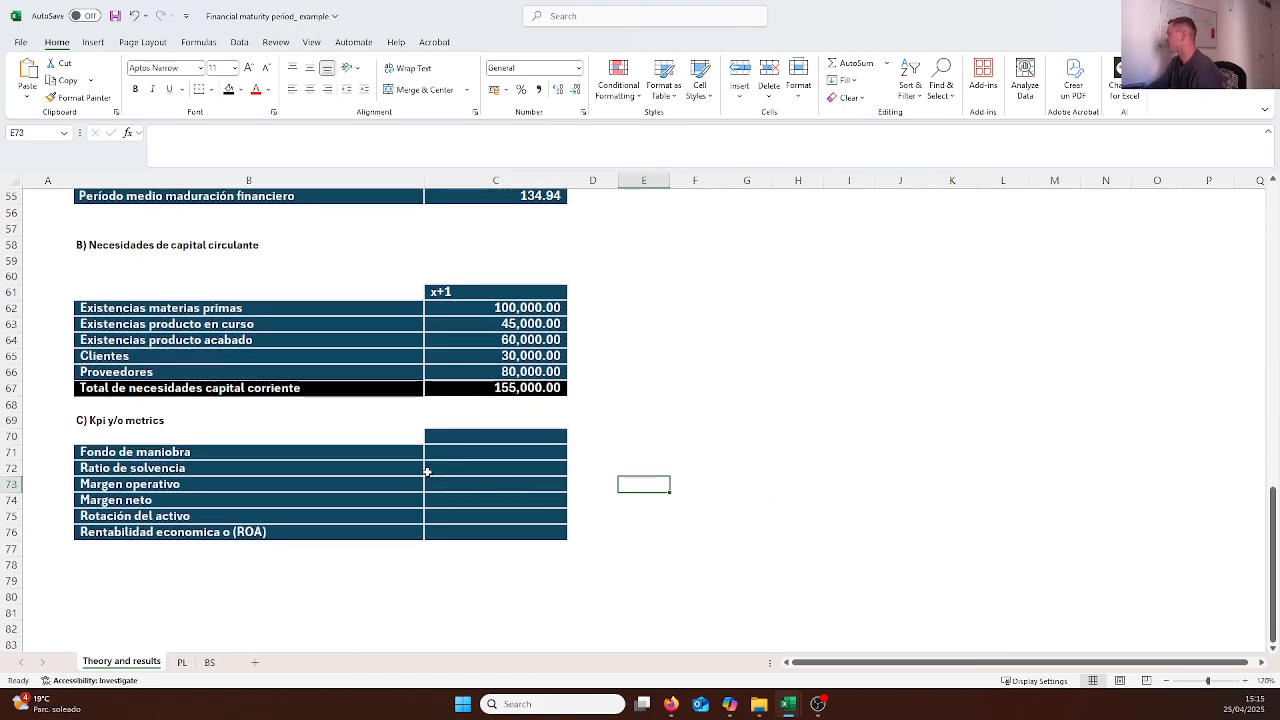
Enter x+1 as the column heading of the Kpi y/o metrics table in C70
left_click(469, 440)
type("x+1")
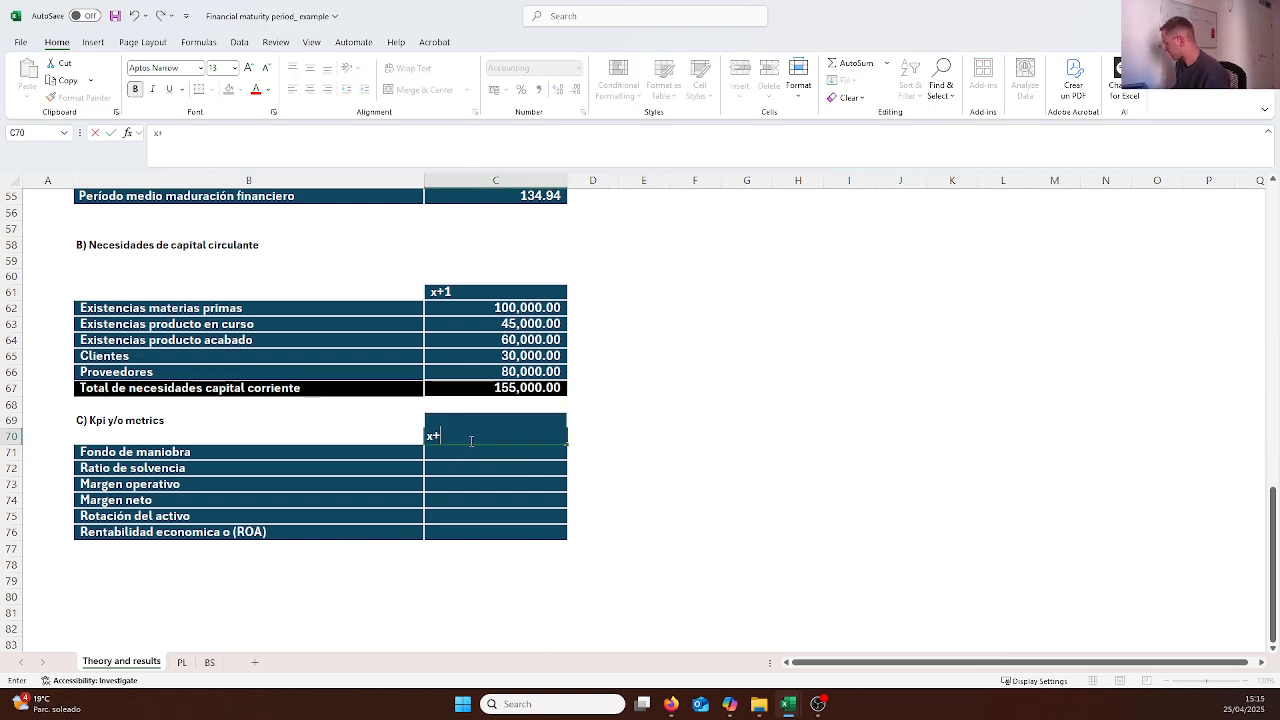
key("Return")
key("Left")
key("Right")
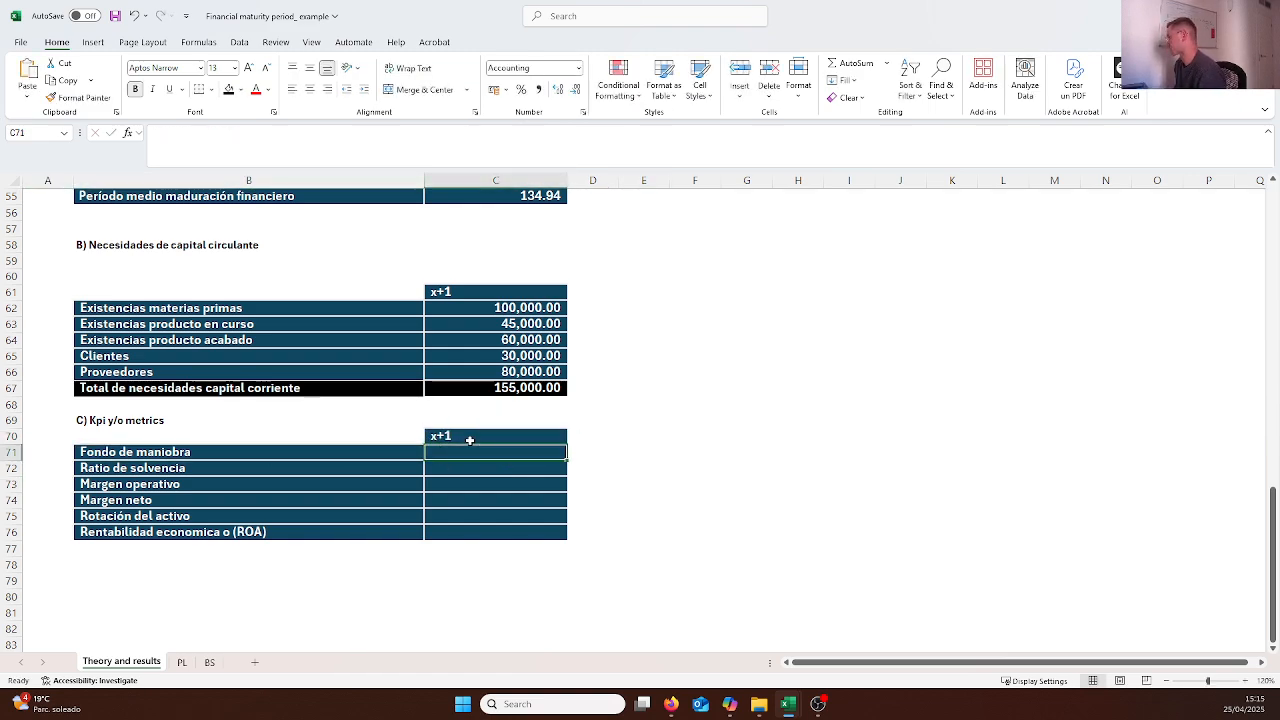
Calculate the Fondo de maniobra in C71 as current assets minus current liabilities from the BS sheet: =BS!B10-BS!B50
key("Left")
key("Right")
key("Left")
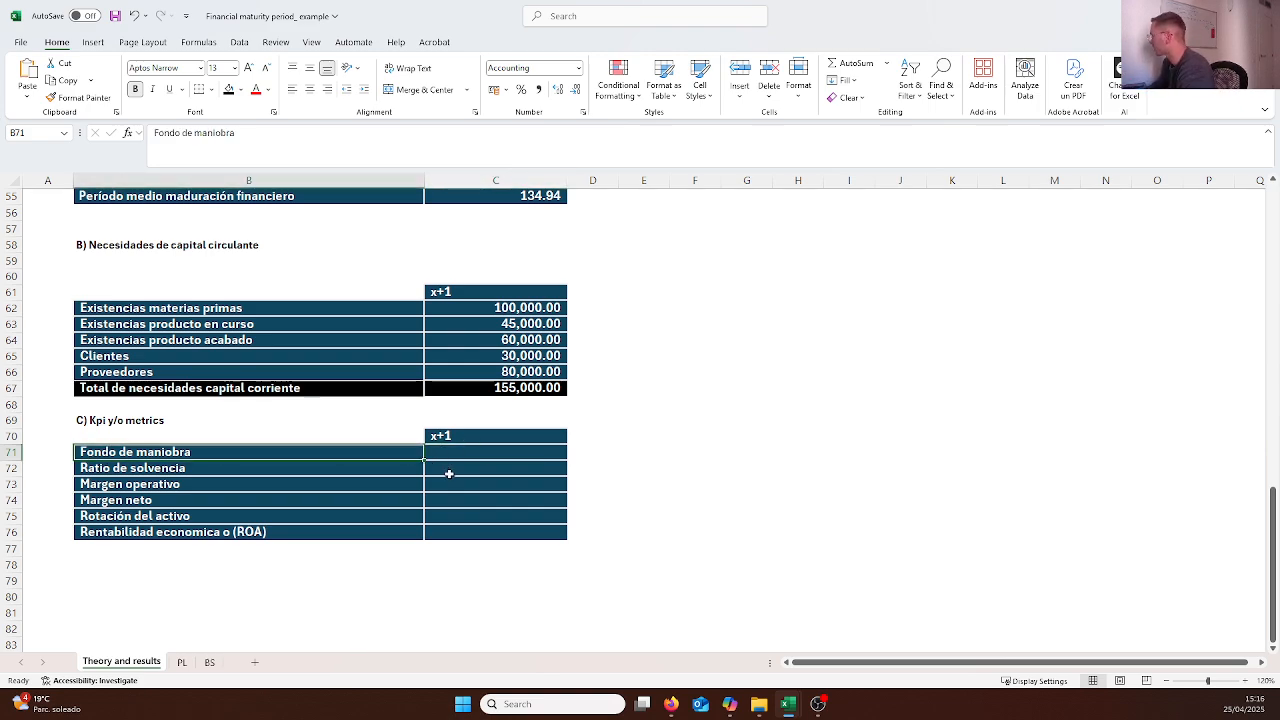
left_click(505, 456)
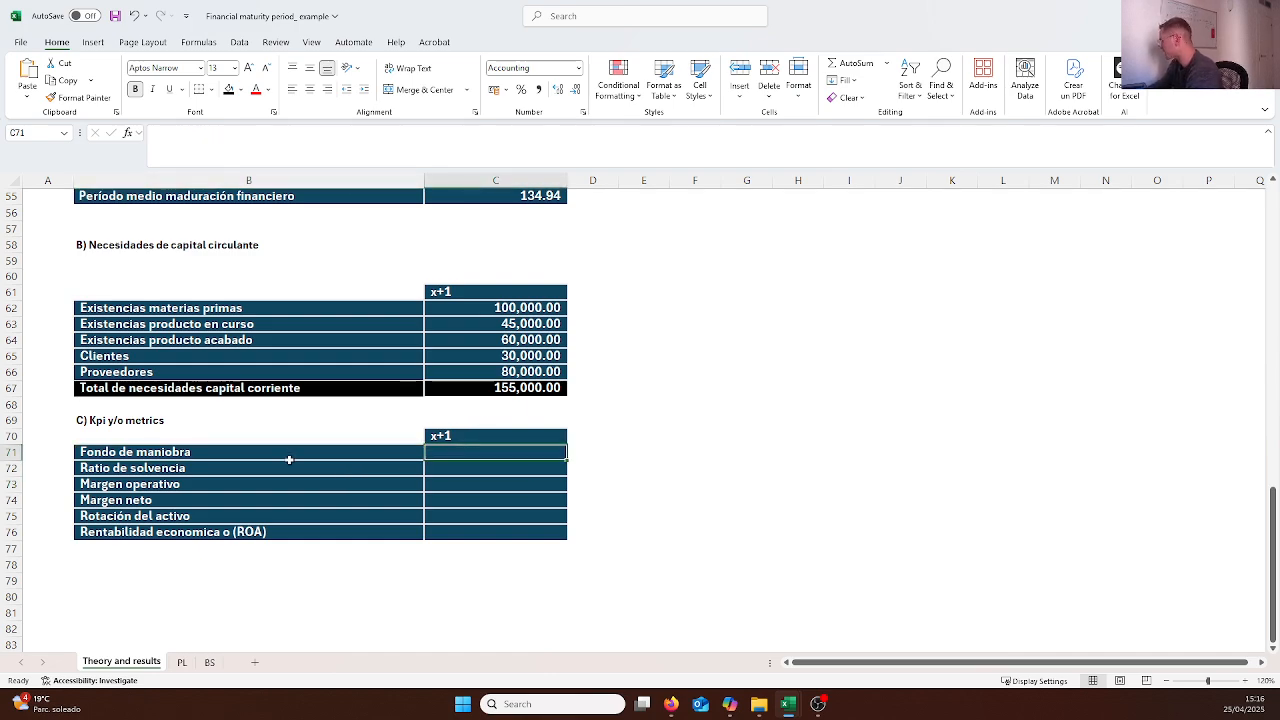
type("=")
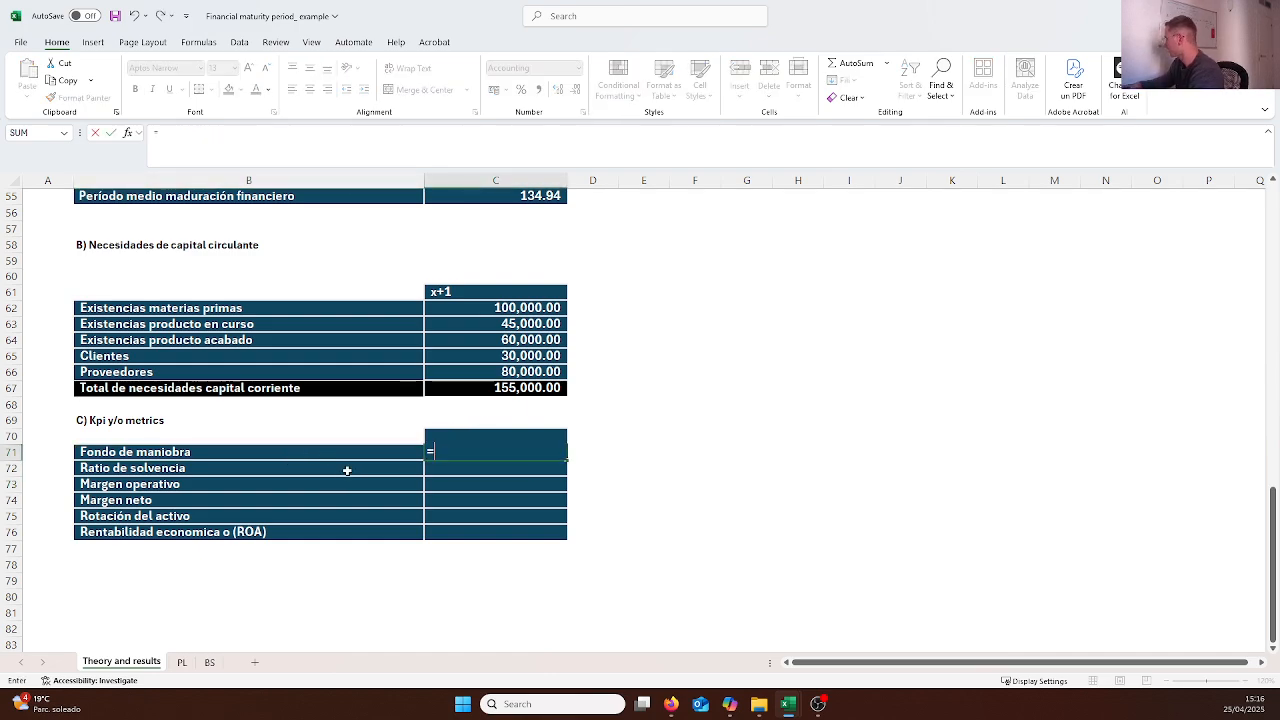
left_click(209, 662)
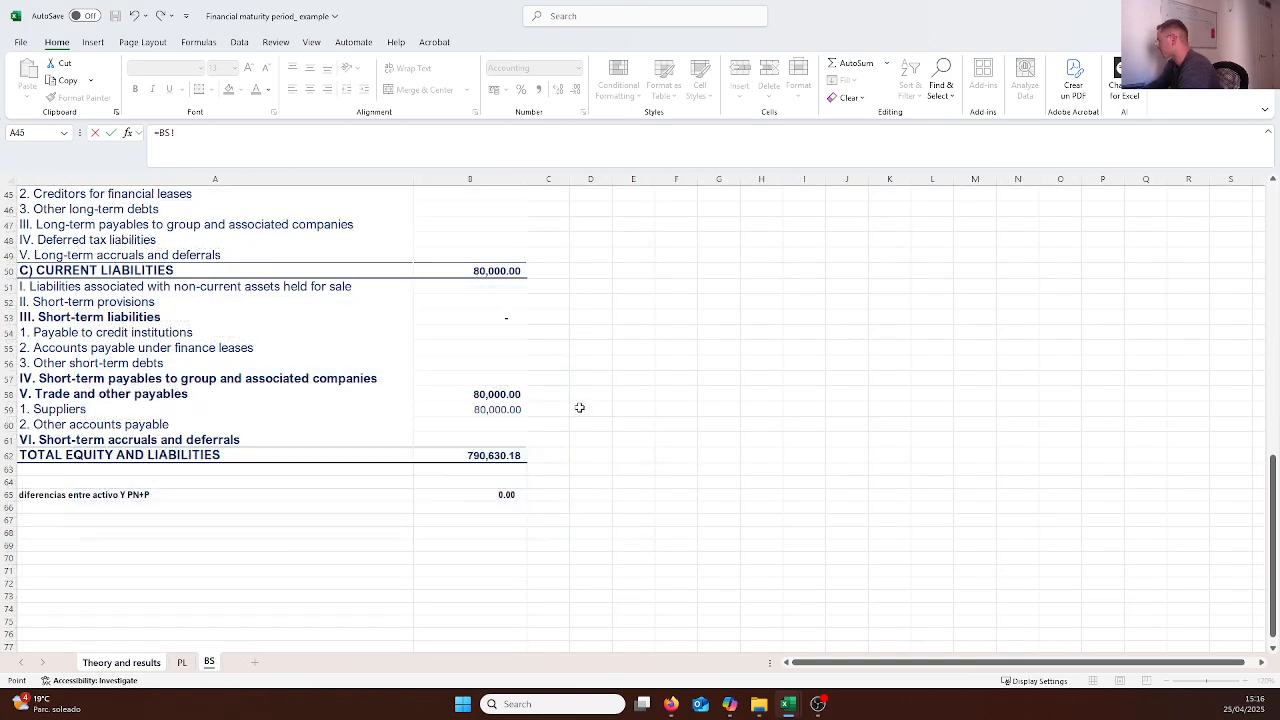
scroll(540, 380, "up", 10)
scroll(533, 350, "up", 4)
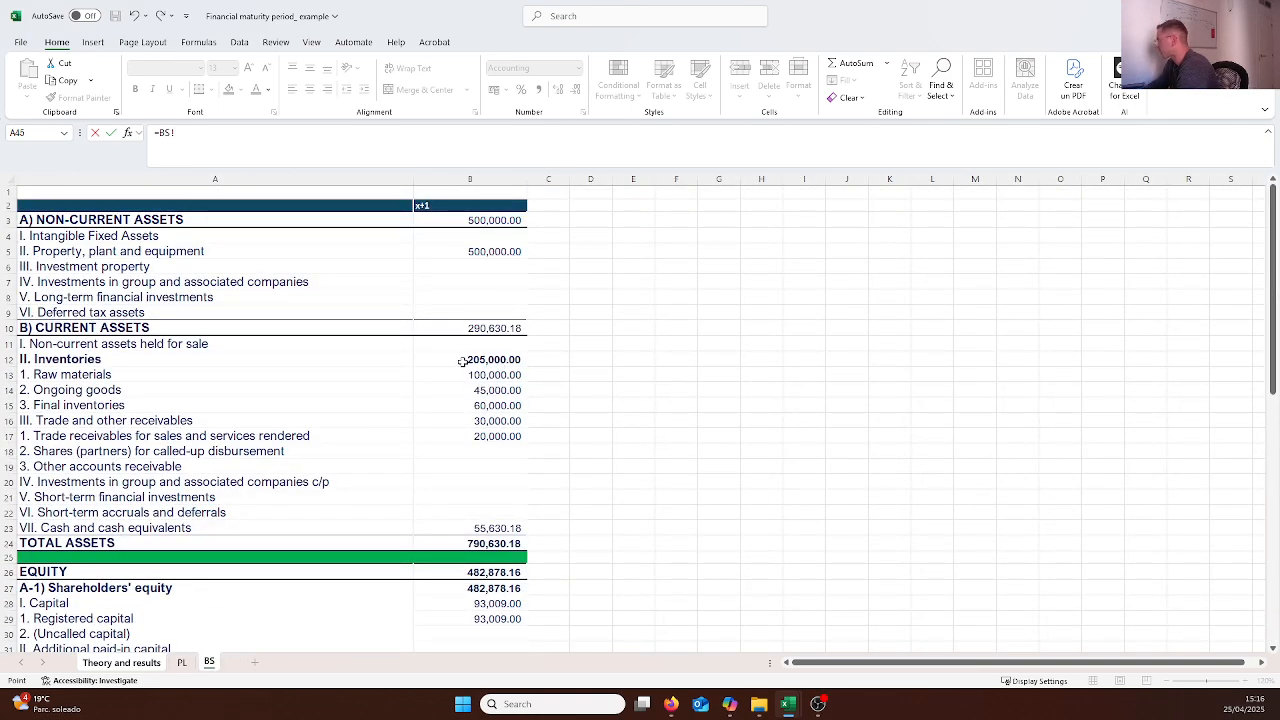
left_click(475, 330)
type("-")
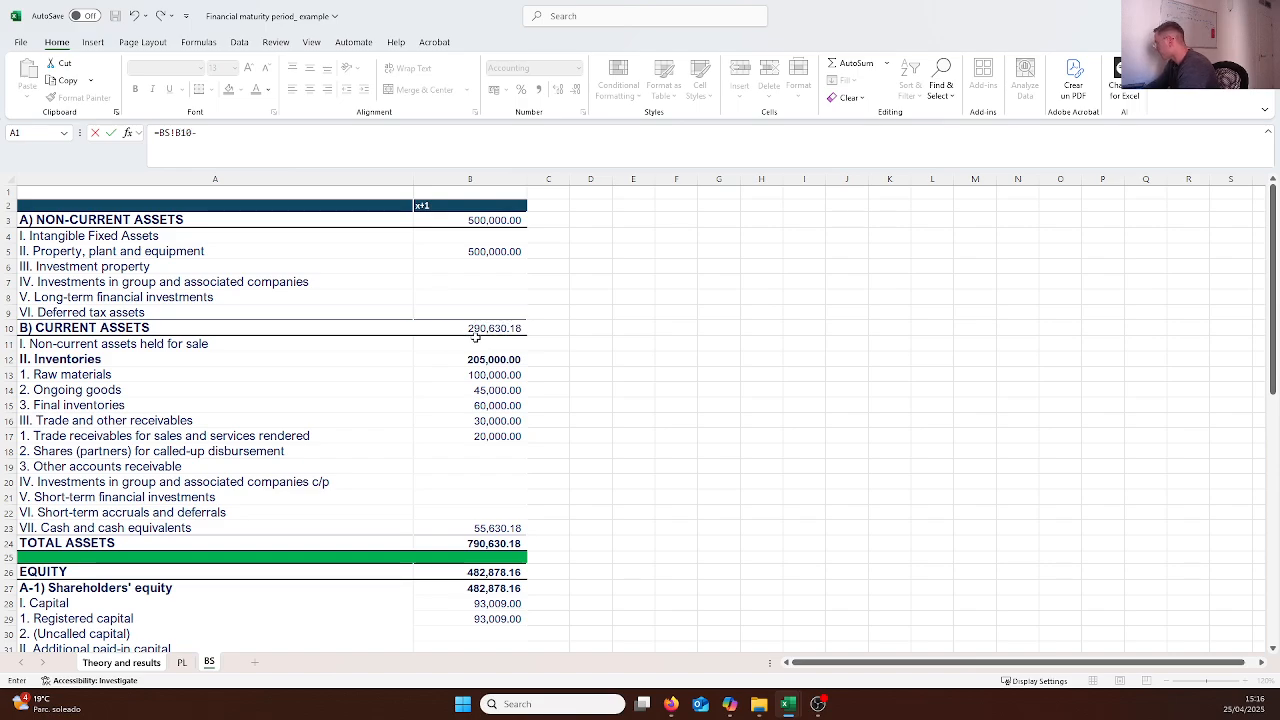
scroll(475, 350, "down", 5)
scroll(500, 450, "down", 2)
scroll(520, 530, "down", 2)
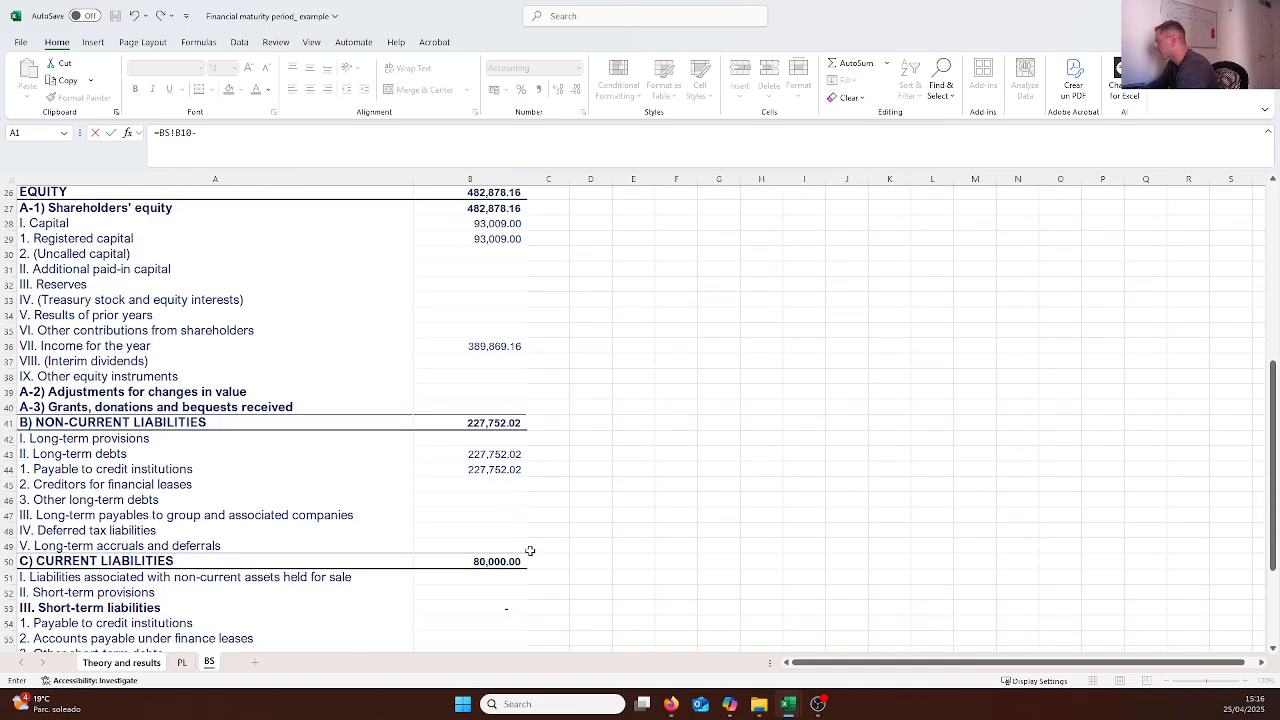
left_click(510, 561)
key("Return")
left_click(691, 517)
left_click(511, 437)
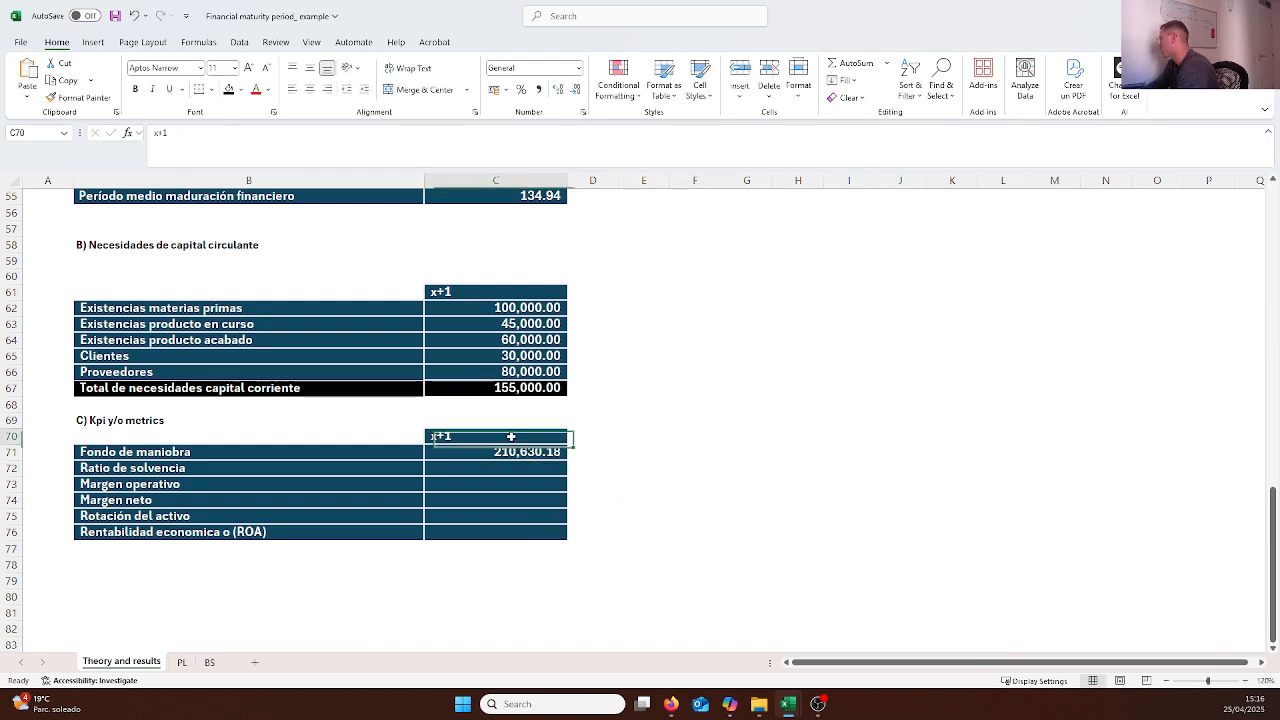
left_click(528, 452)
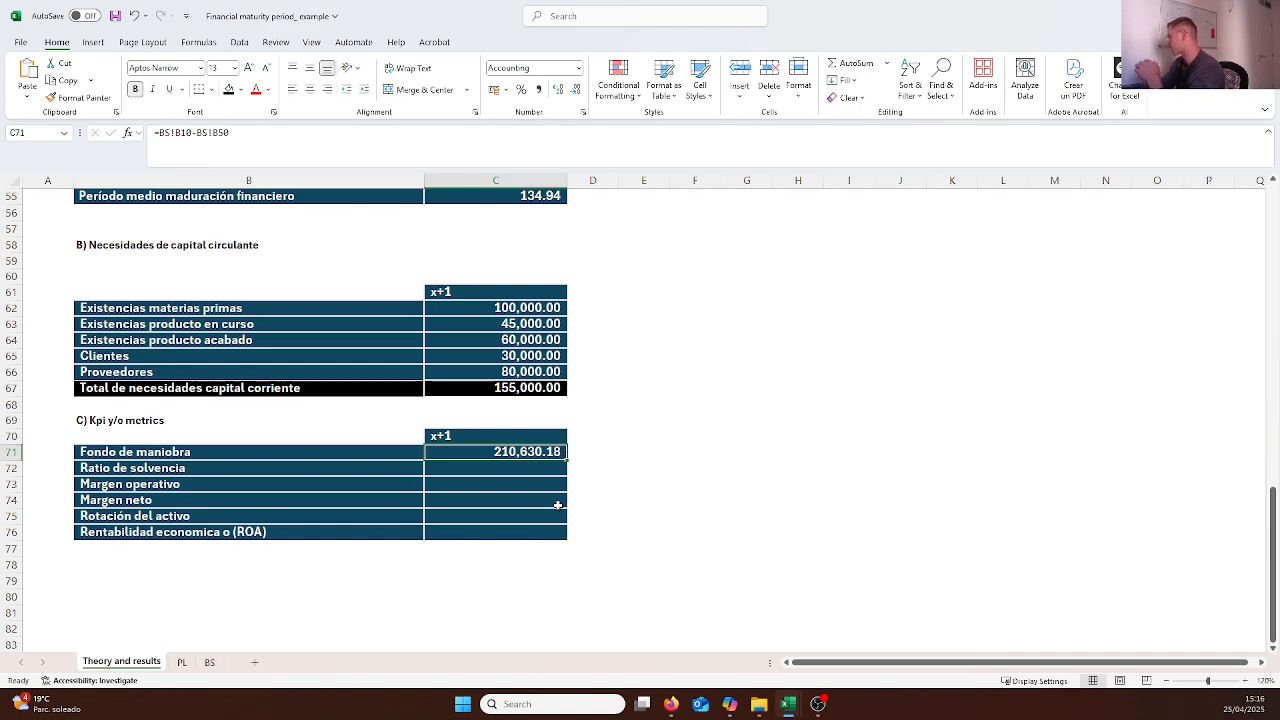
Calculate the Ratio de solvencia in C72 as current assets divided by current liabilities from the BS sheet: =BS!B10/BS!B50
key("Down")
key("Left")
key("Left")
key("Right")
key("Right")
key("Right")
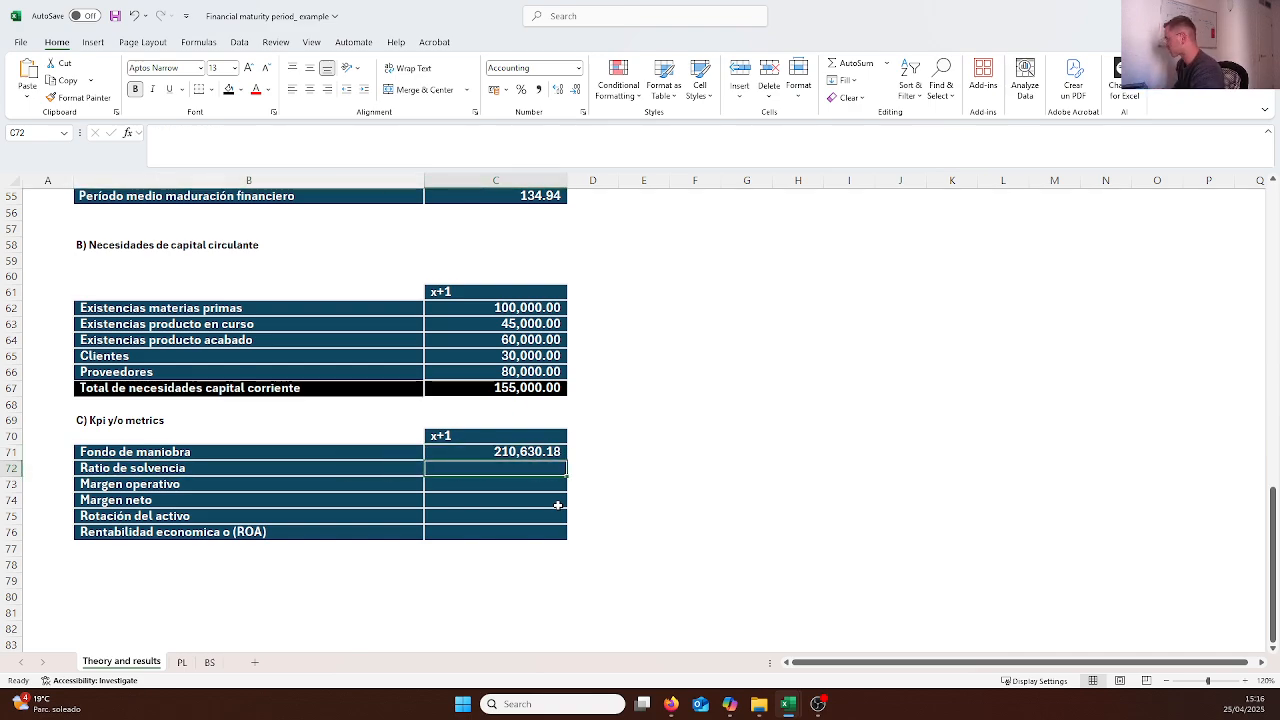
key("Left")
type("=")
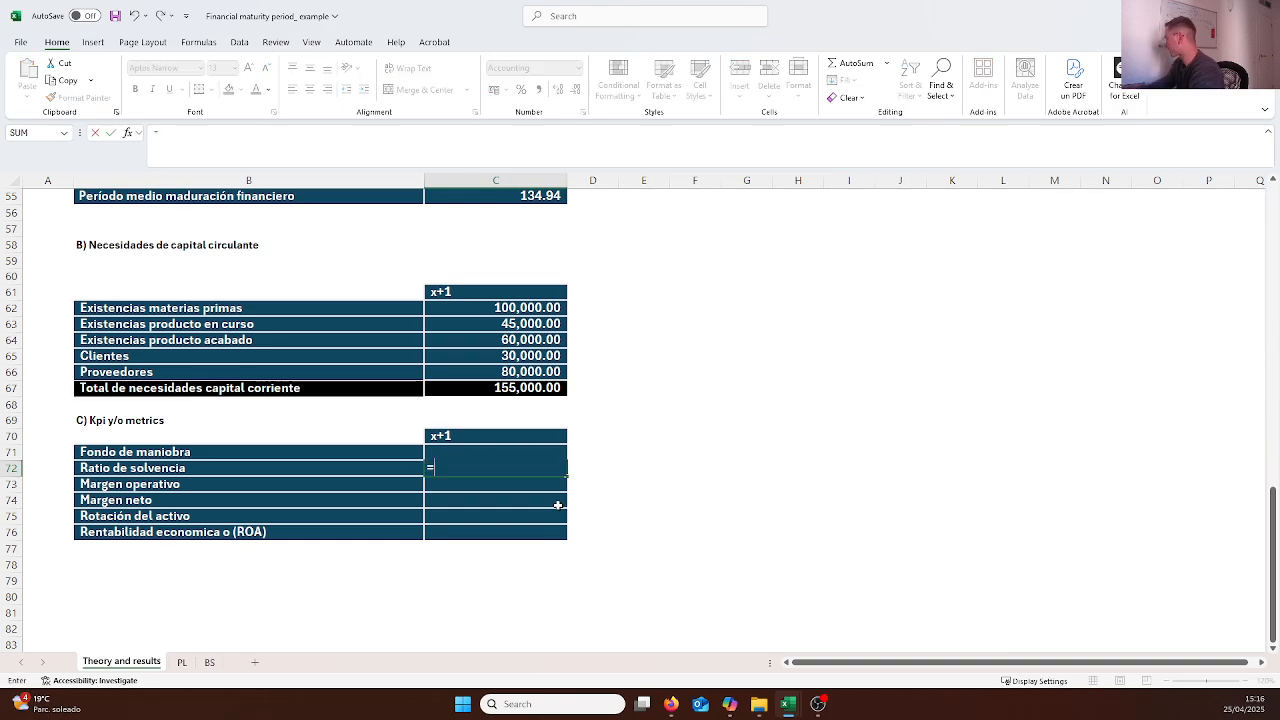
left_click(210, 663)
scroll(557, 423, "up", 6)
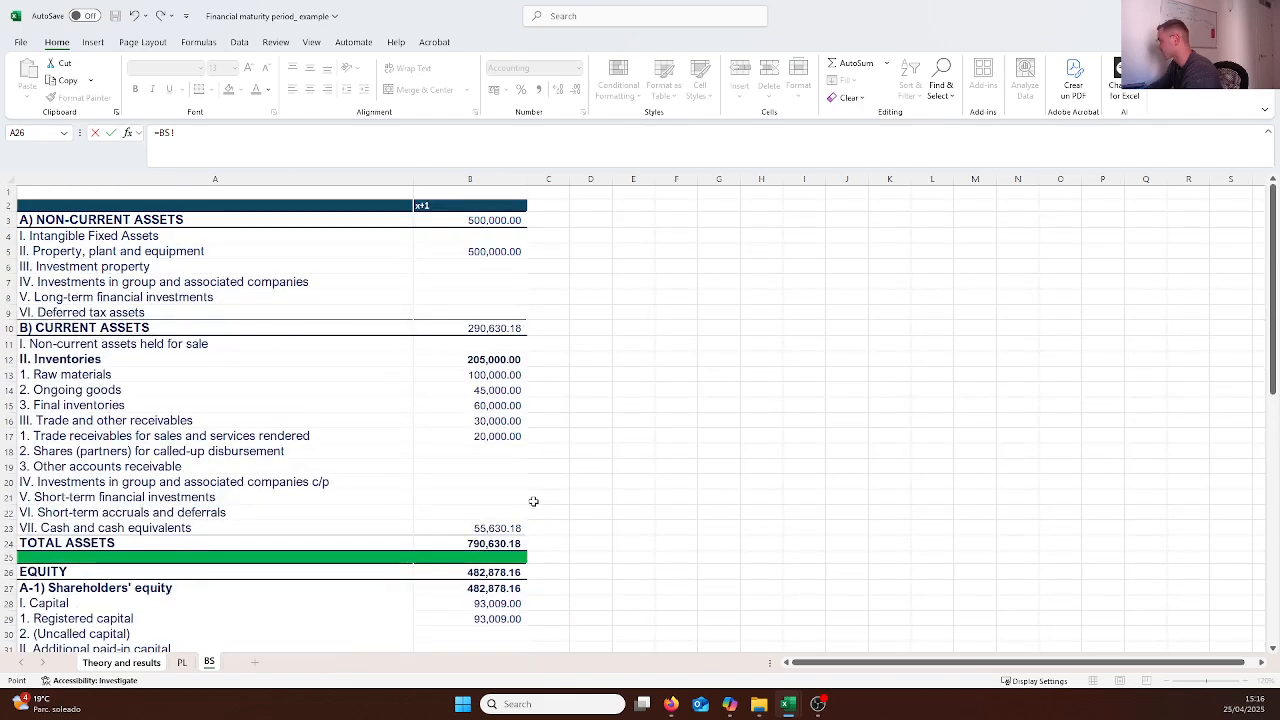
left_click(489, 328)
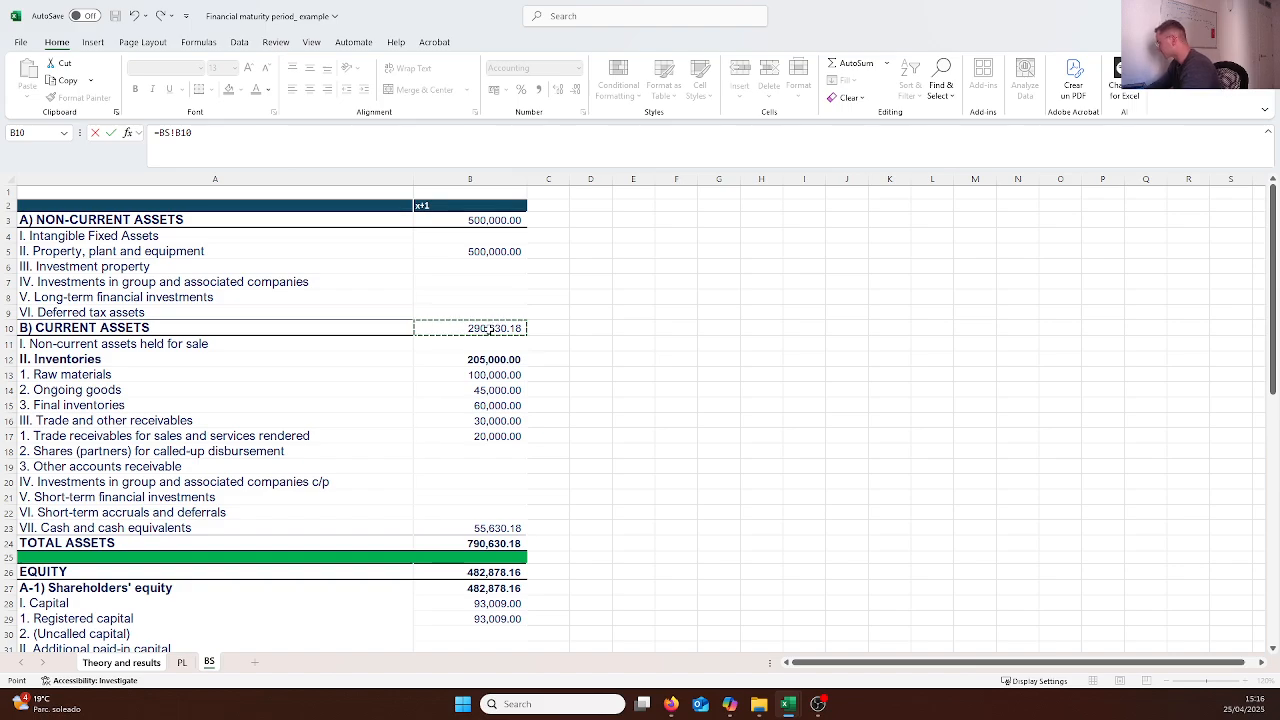
type("/")
scroll(485, 350, "down", 12)
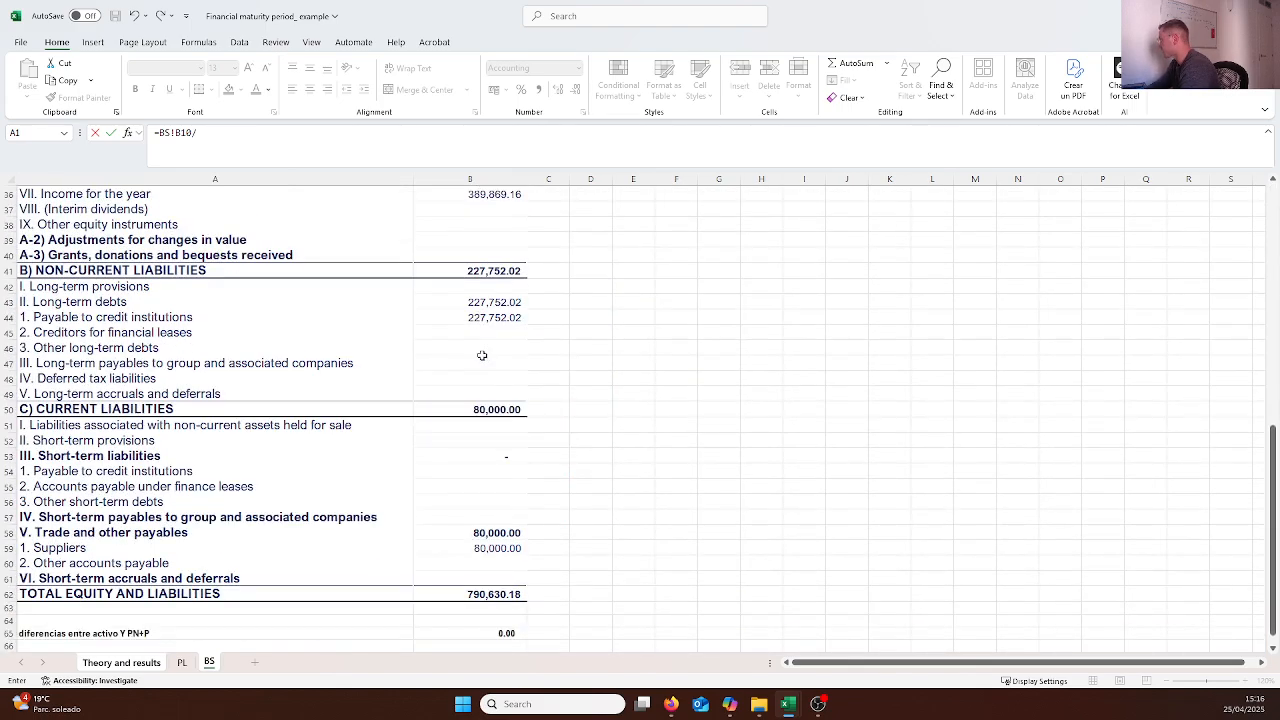
left_click(485, 413)
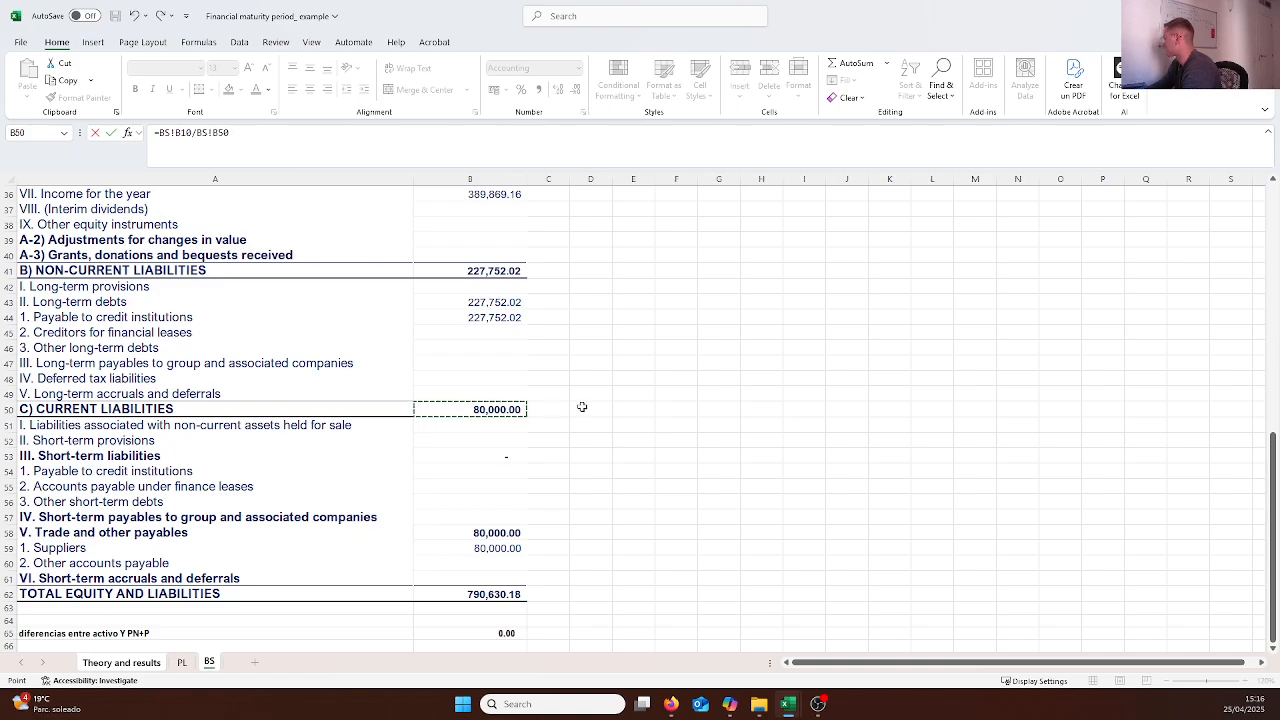
key("Return")
left_click_drag(736, 575, 734, 569)
left_click(538, 465)
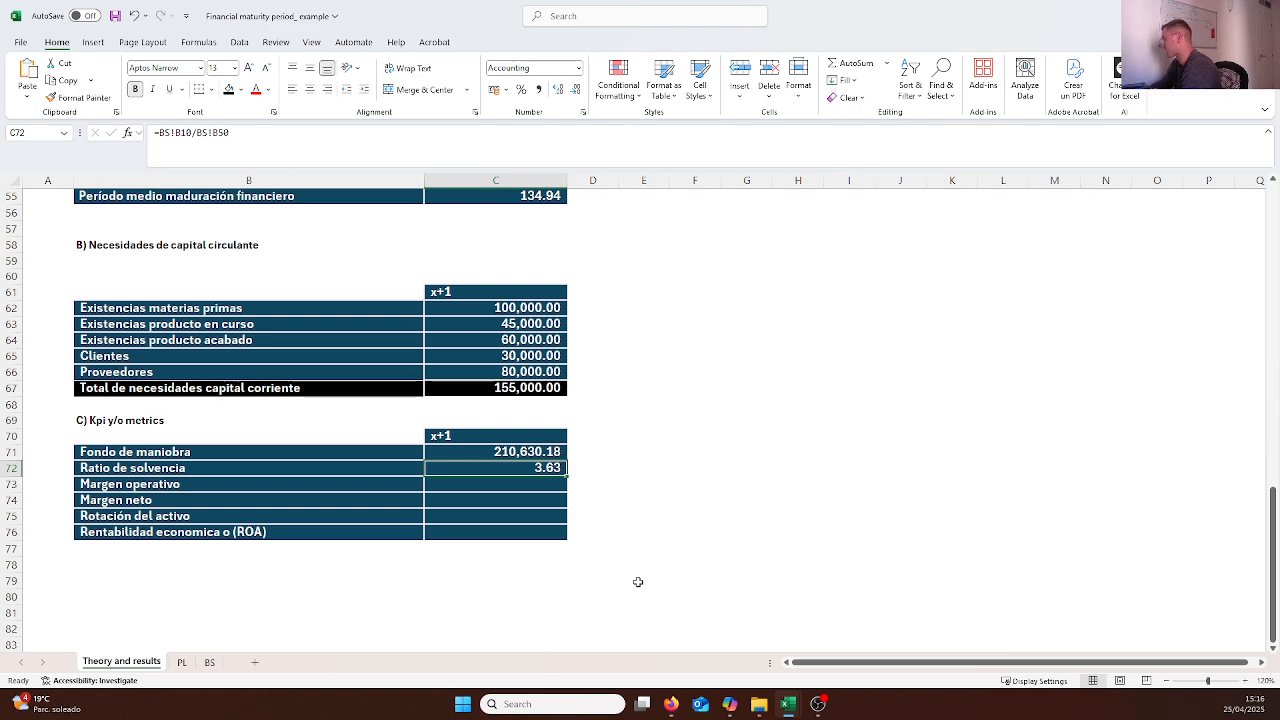
left_click(651, 500)
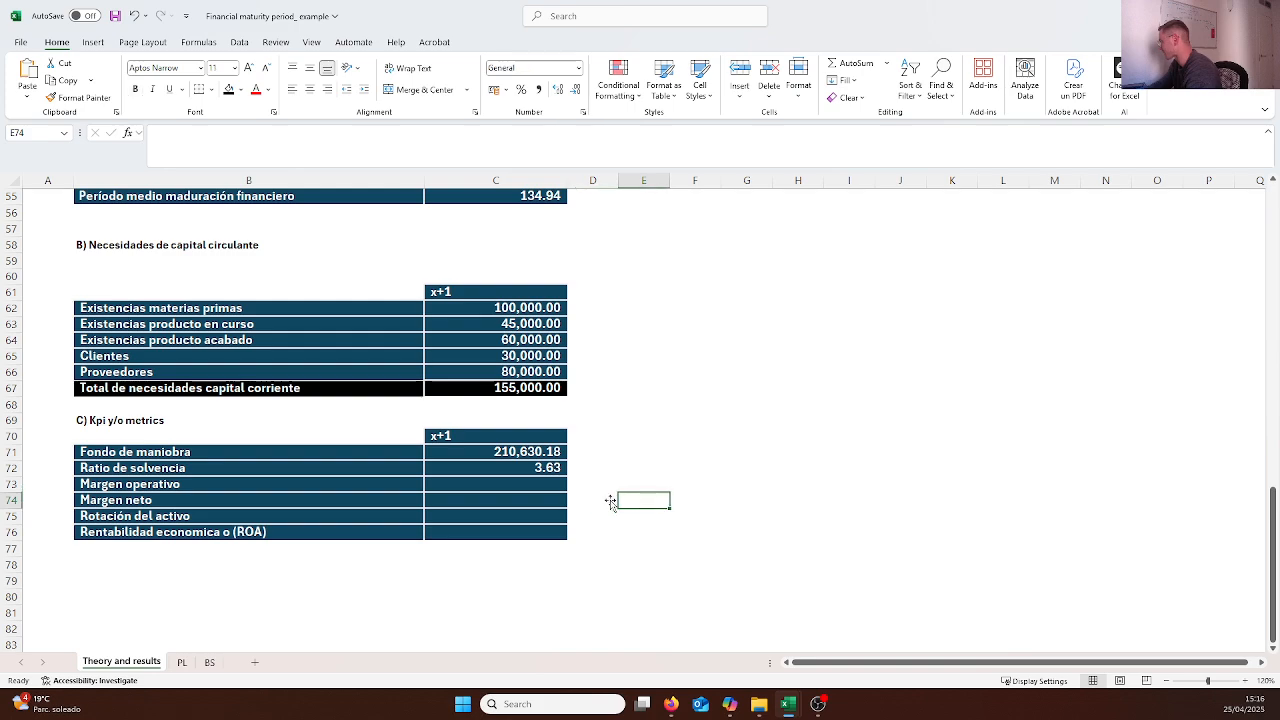
left_click(505, 467)
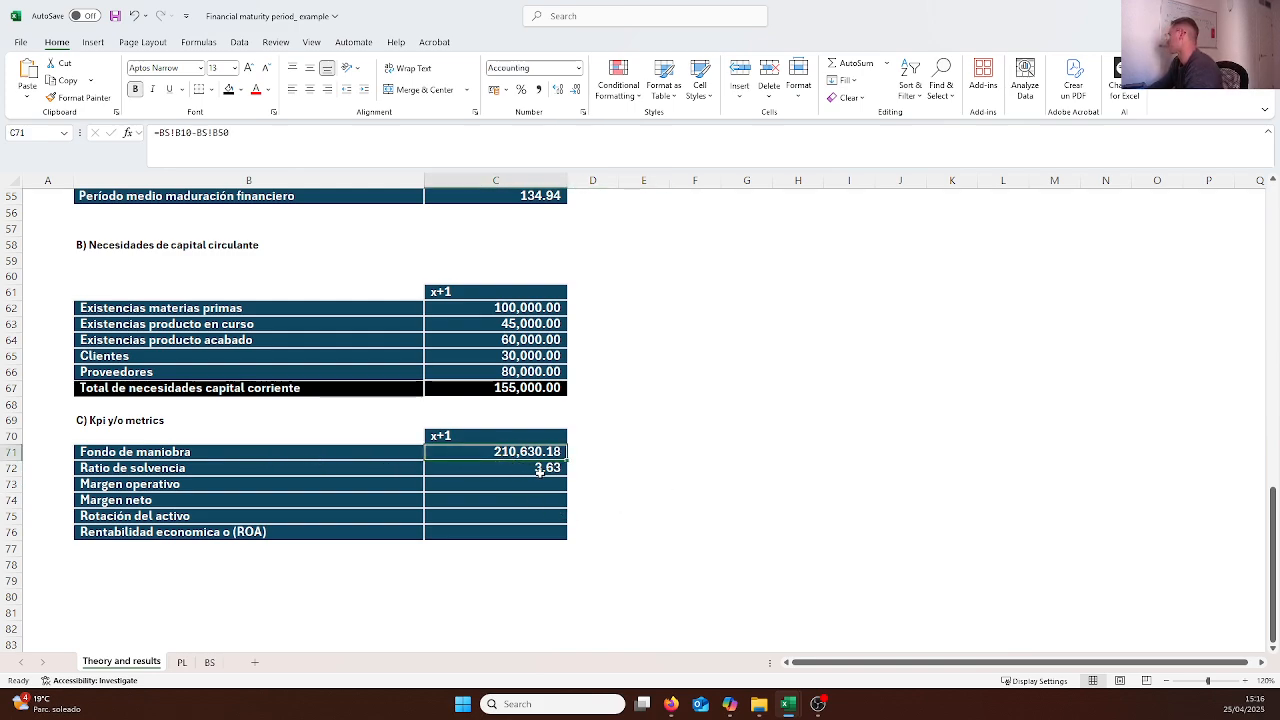
key("Left")
key("Right")
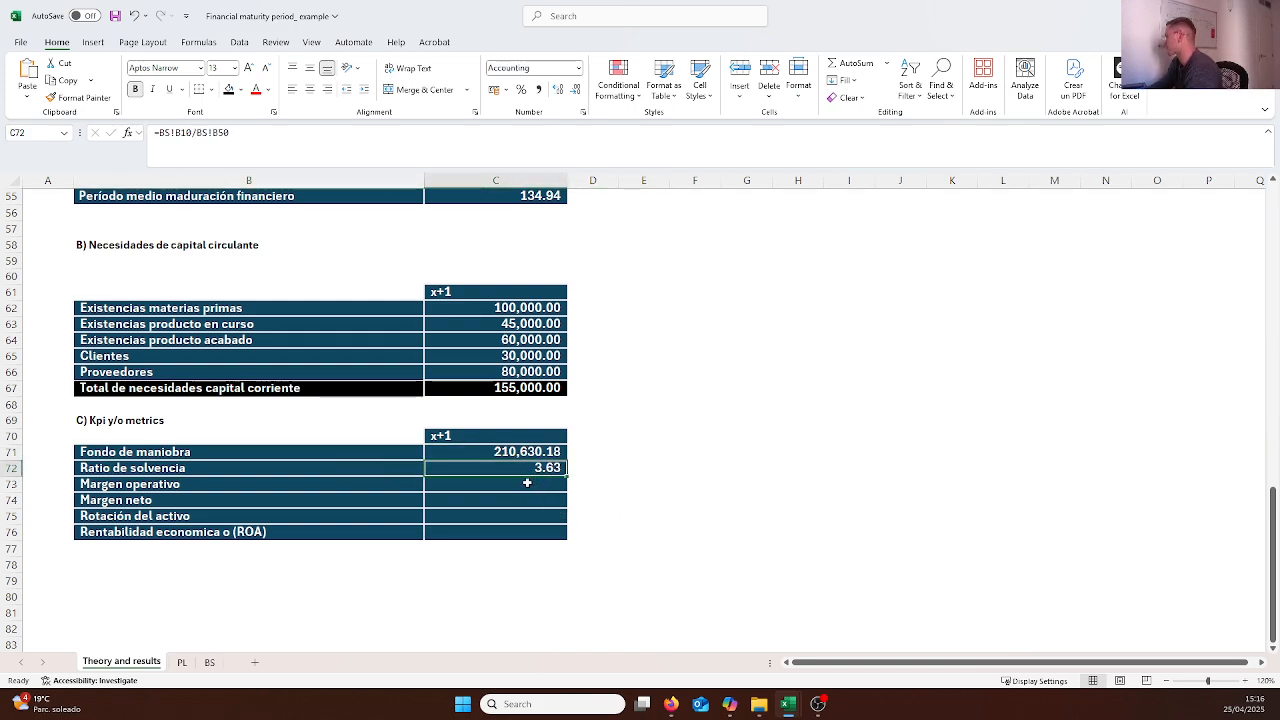
Calculate the Margen operativo in C73 as EBITDA divided by total revenue from the PL sheet: =PL!B32/PL!B2
key("Down")
key("Left")
key("Right")
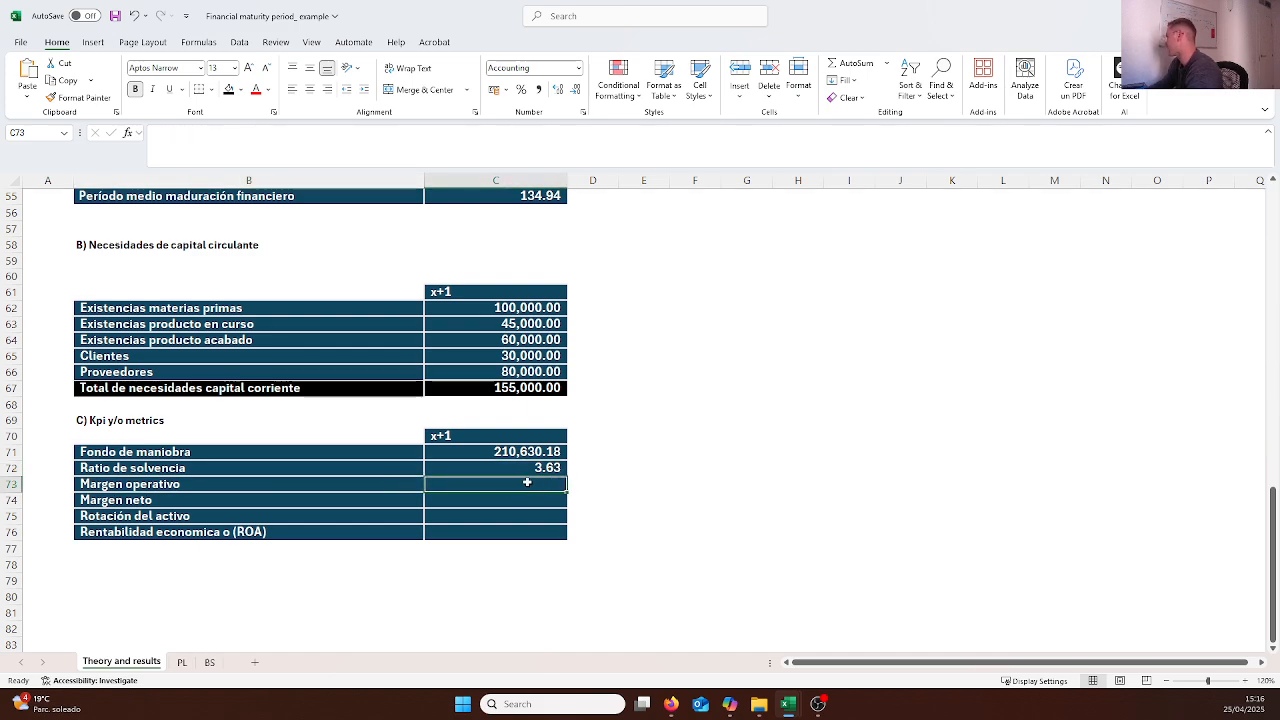
key("Left")
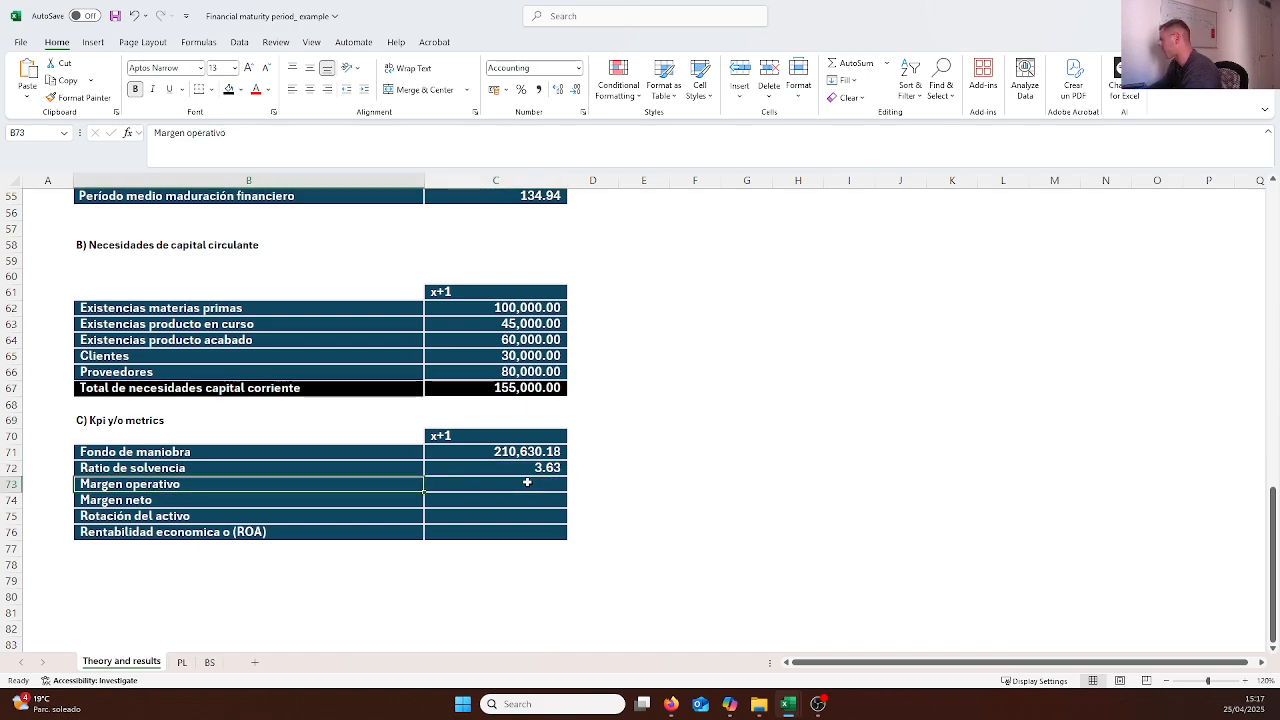
key("Right")
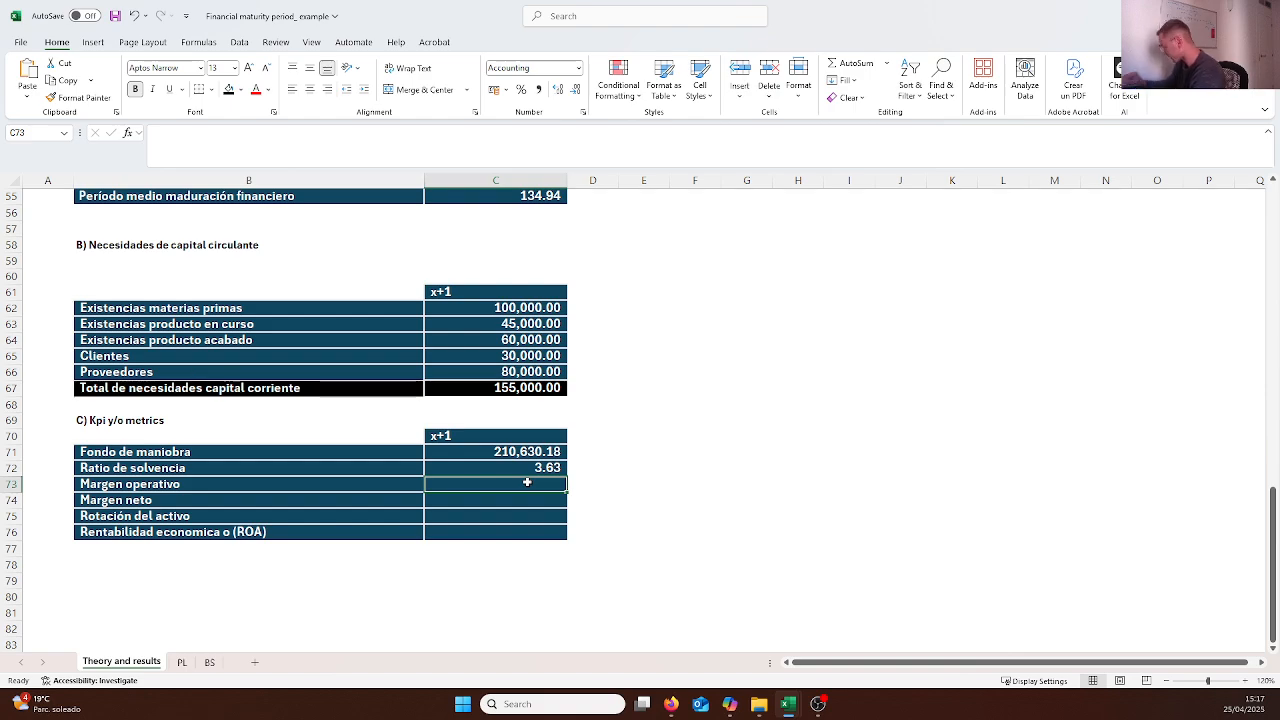
type("=PL!")
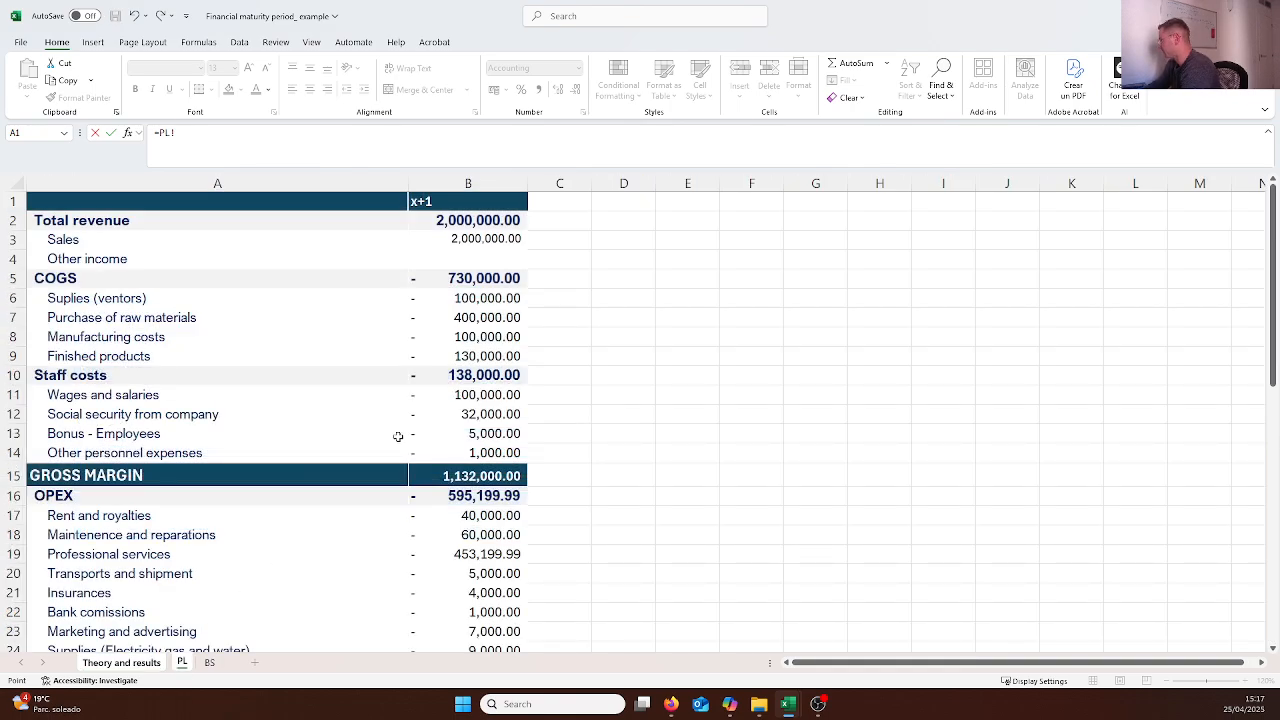
scroll(398, 437, "down", 3)
scroll(393, 346, "up", 3)
scroll(300, 385, "down", 2)
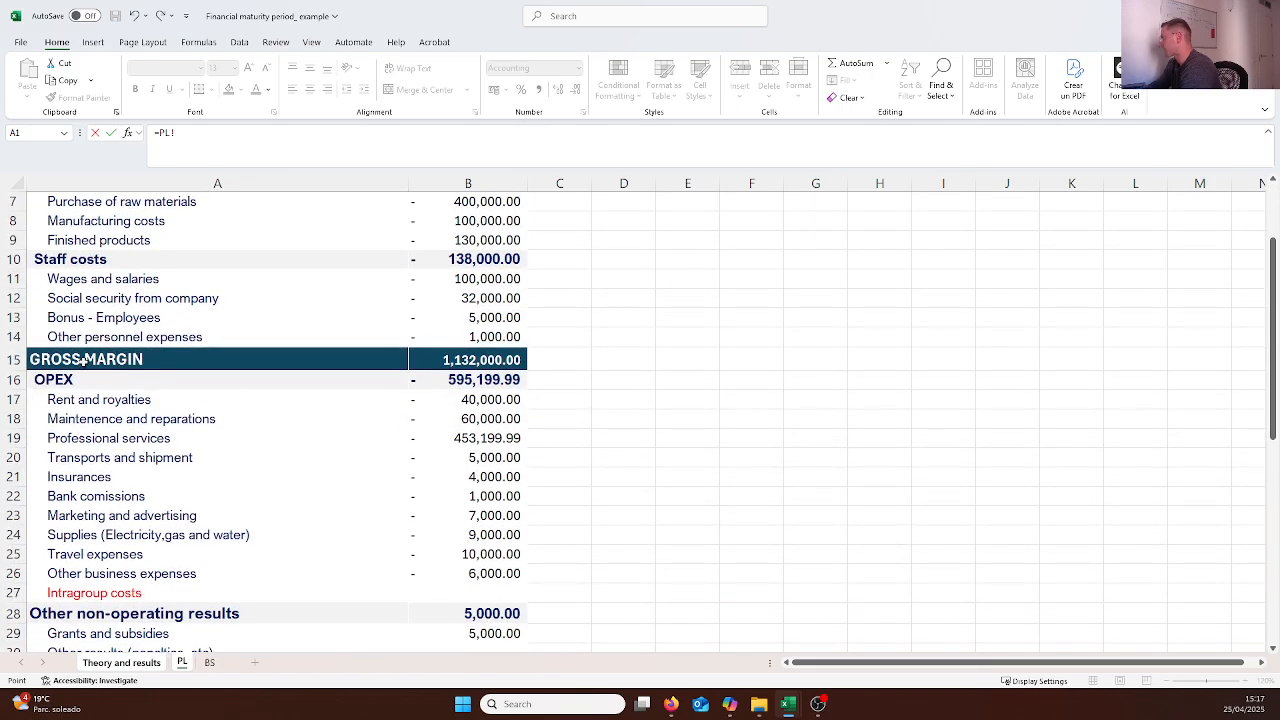
scroll(150, 364, "down", 3)
scroll(330, 422, "down", 2)
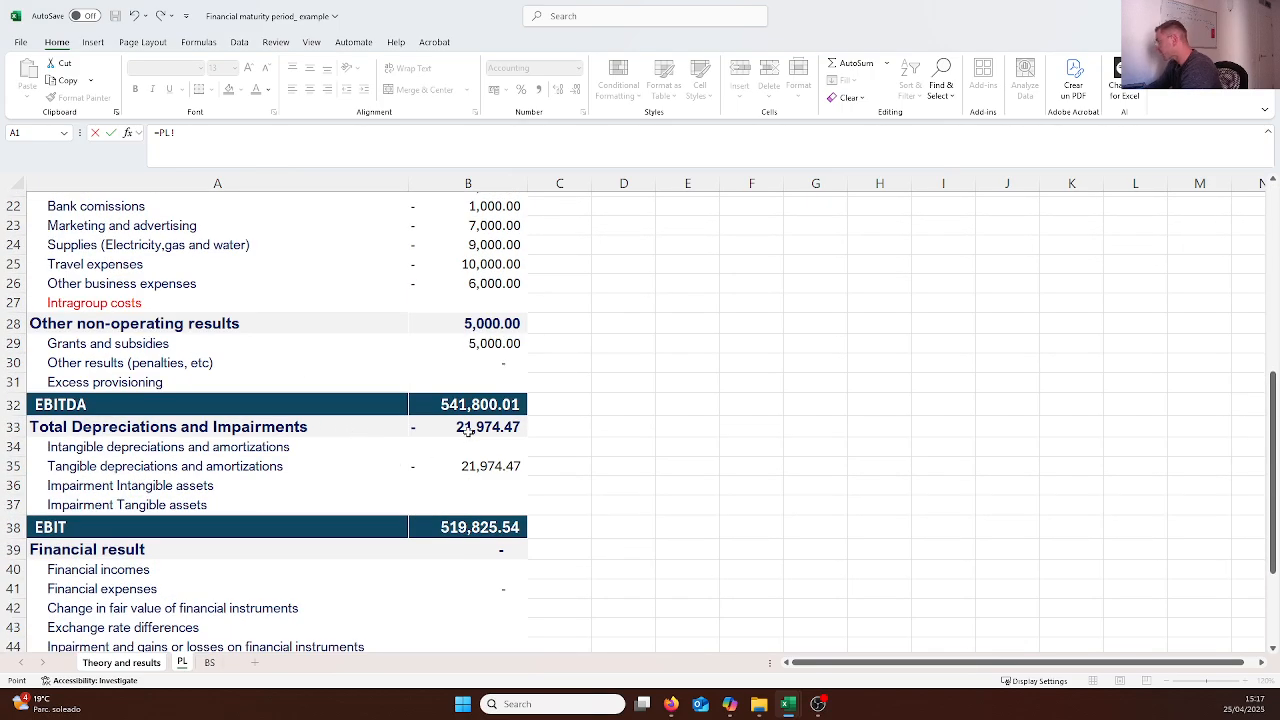
left_click(489, 404)
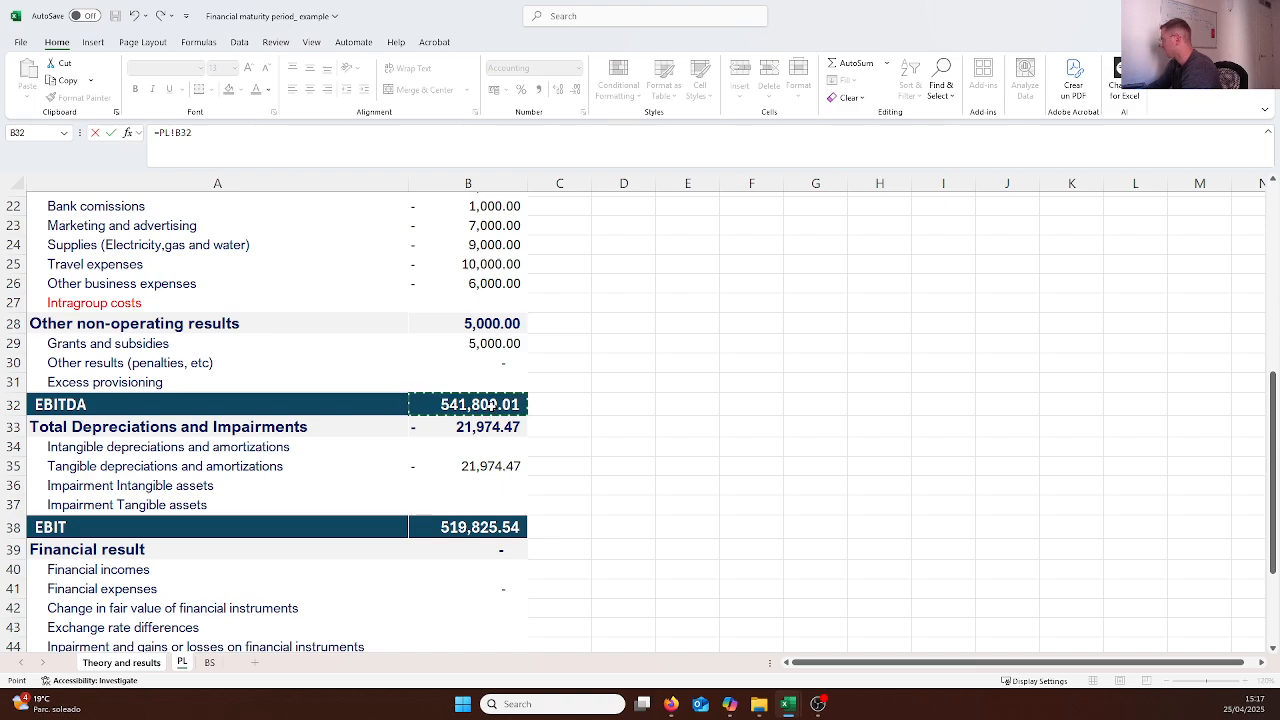
type("/")
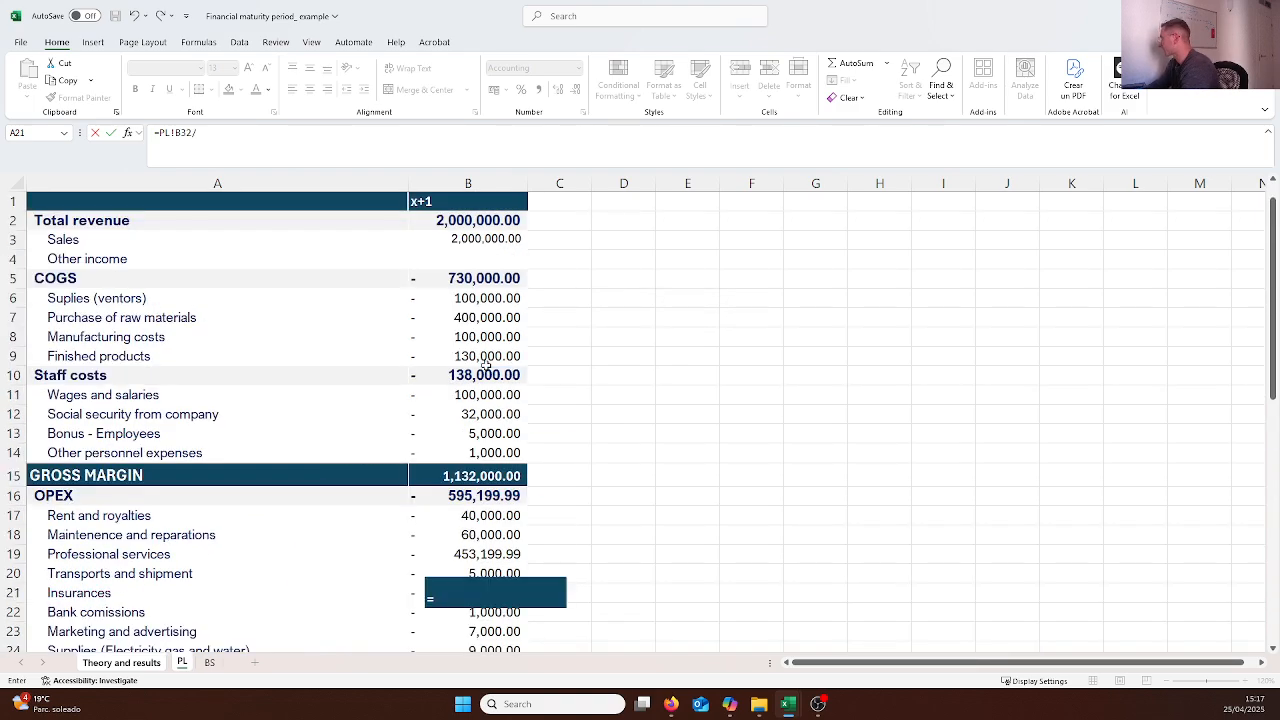
left_click(466, 220)
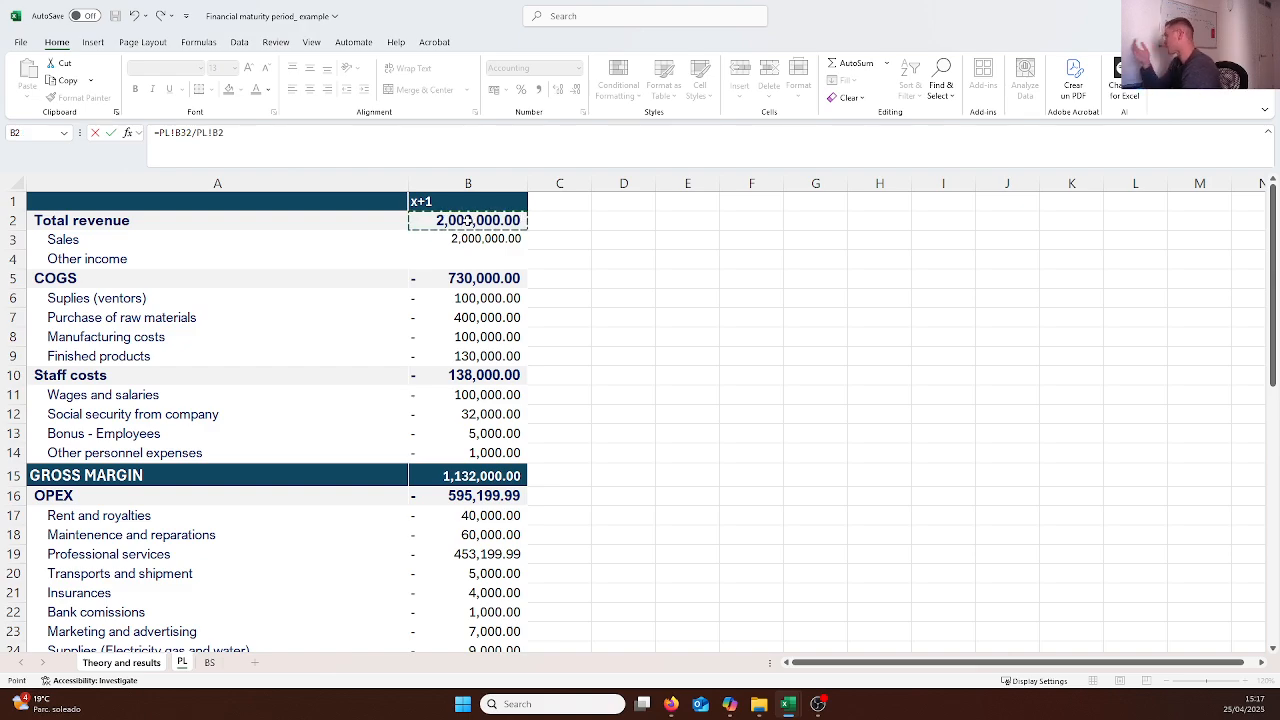
scroll(460, 228, "down", 4)
scroll(445, 265, "down", 2)
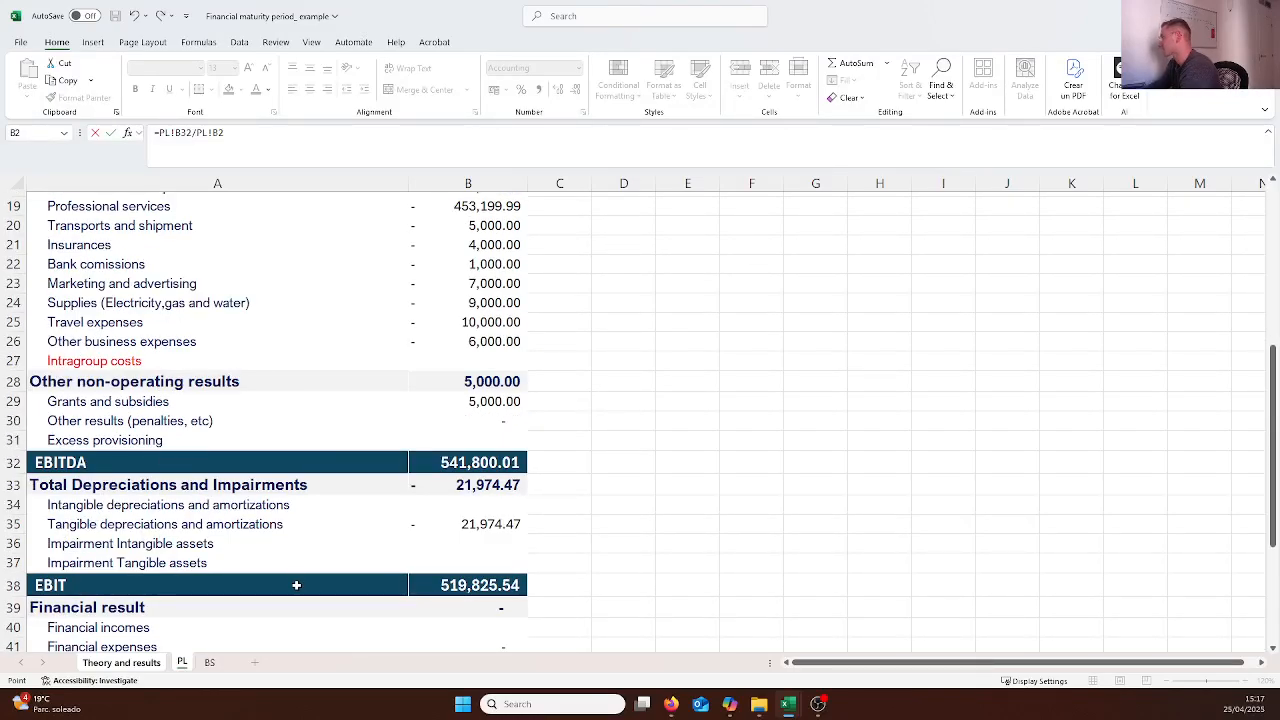
scroll(614, 466, "up", 6)
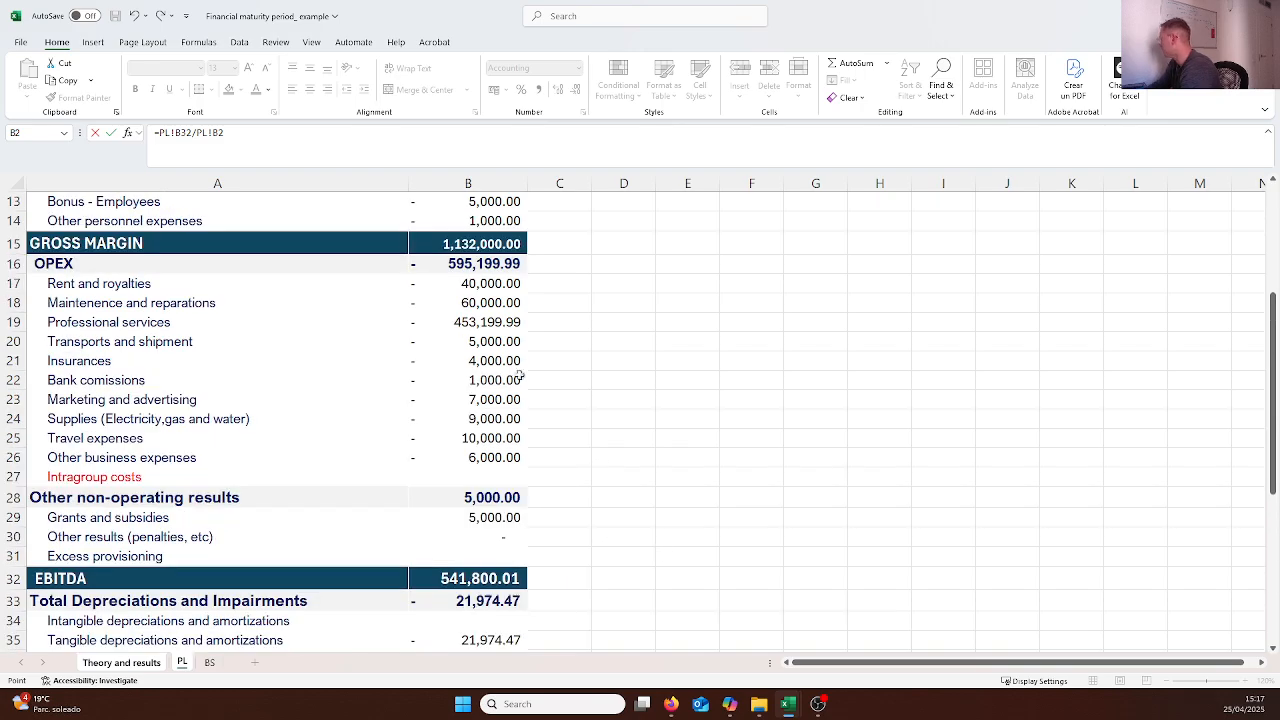
scroll(393, 433, "down", 5)
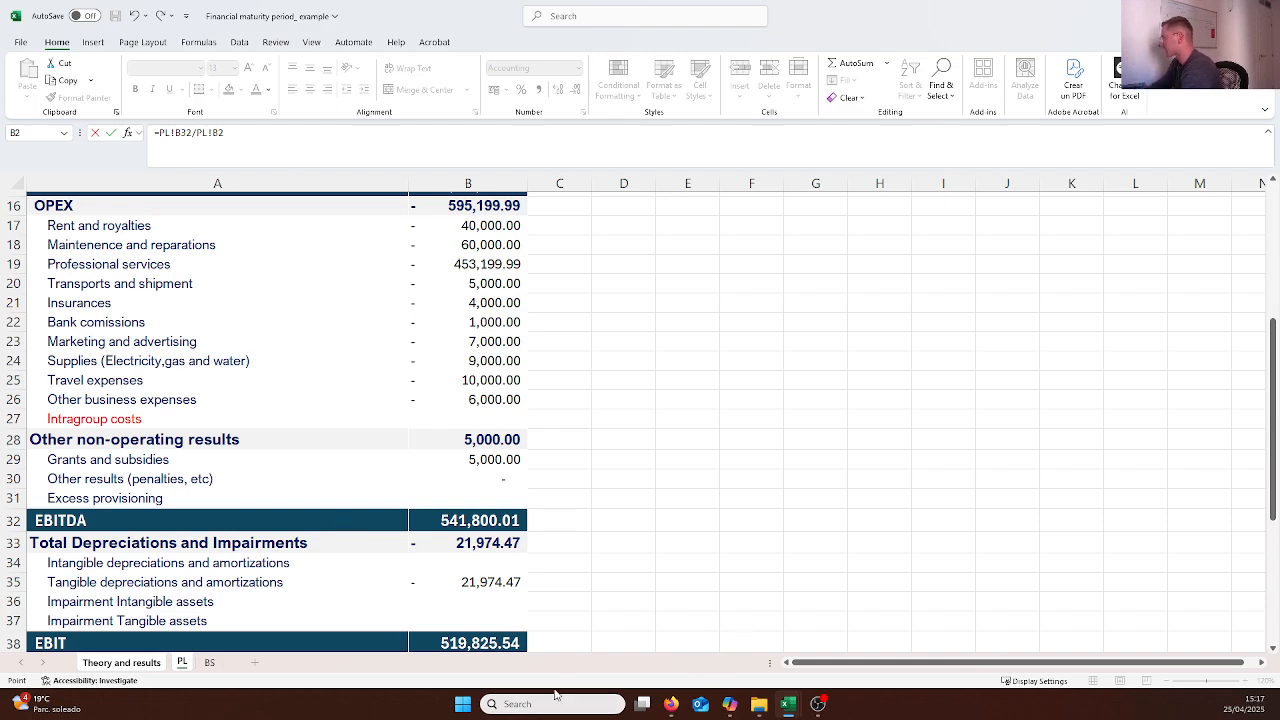
scroll(466, 459, "down", 2)
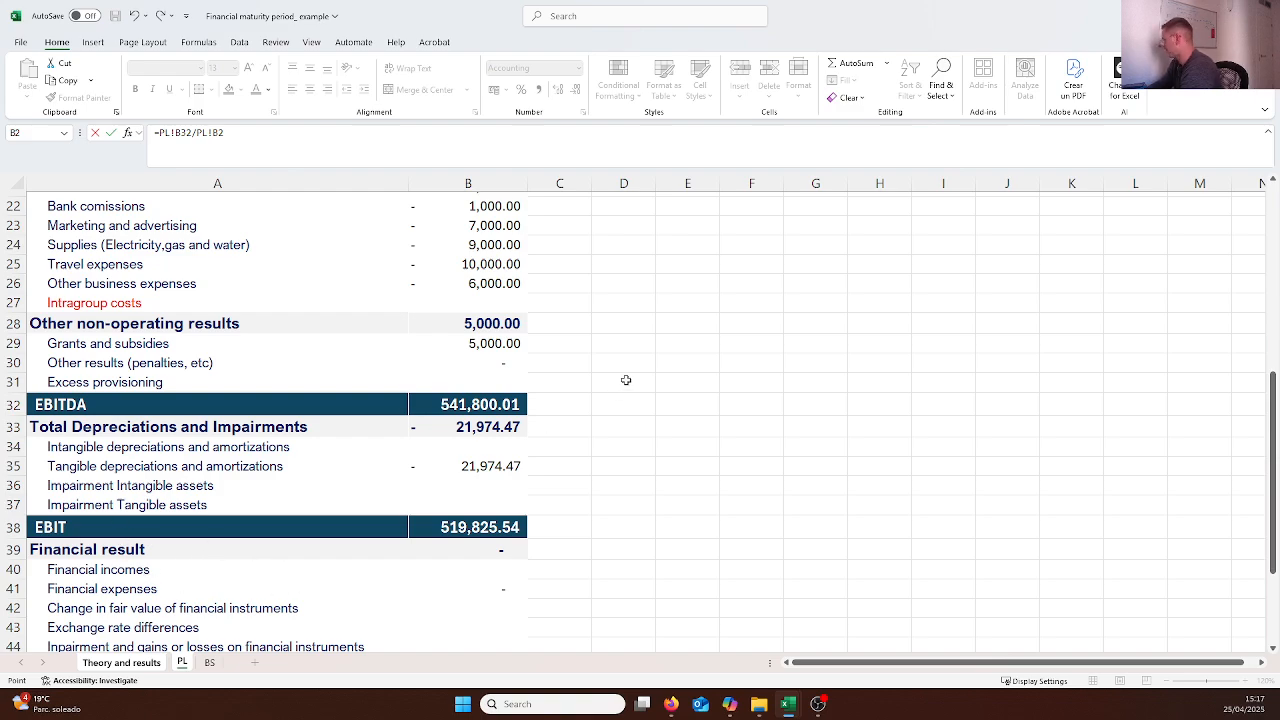
key("Return")
Format the Margen operativo value in C73 as a percentage
left_click(519, 479)
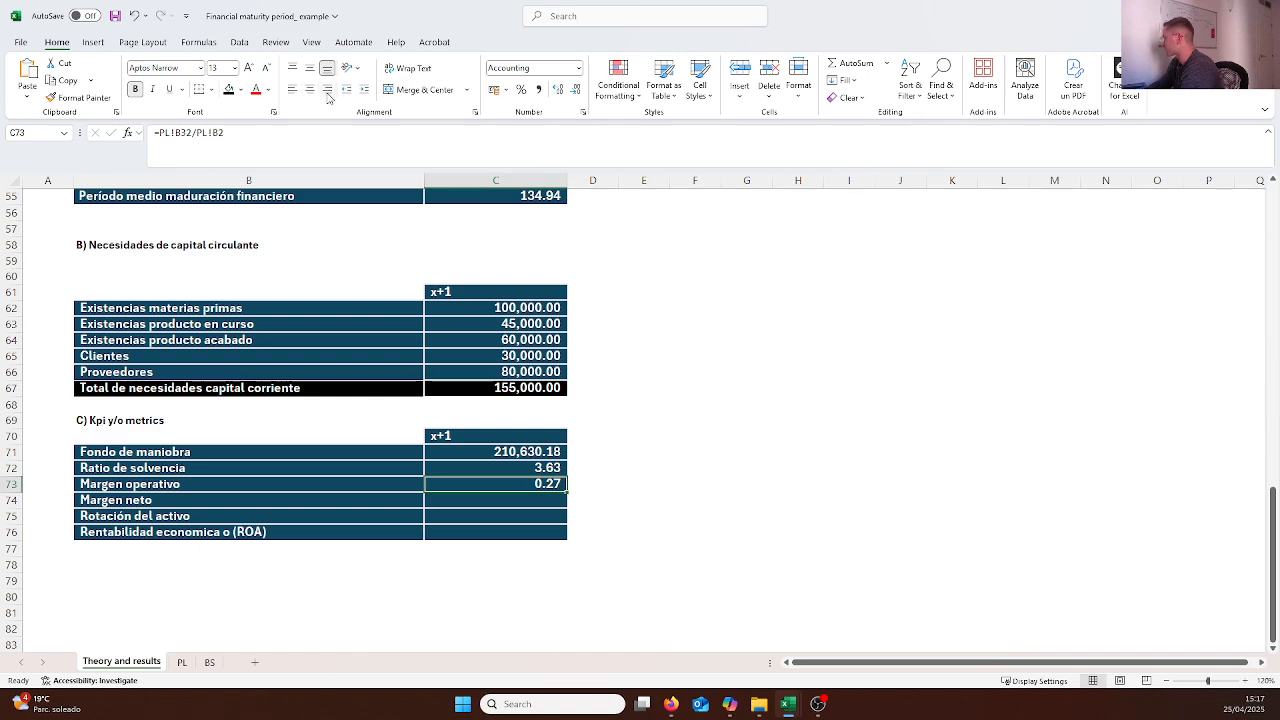
left_click(520, 90)
left_click(746, 516)
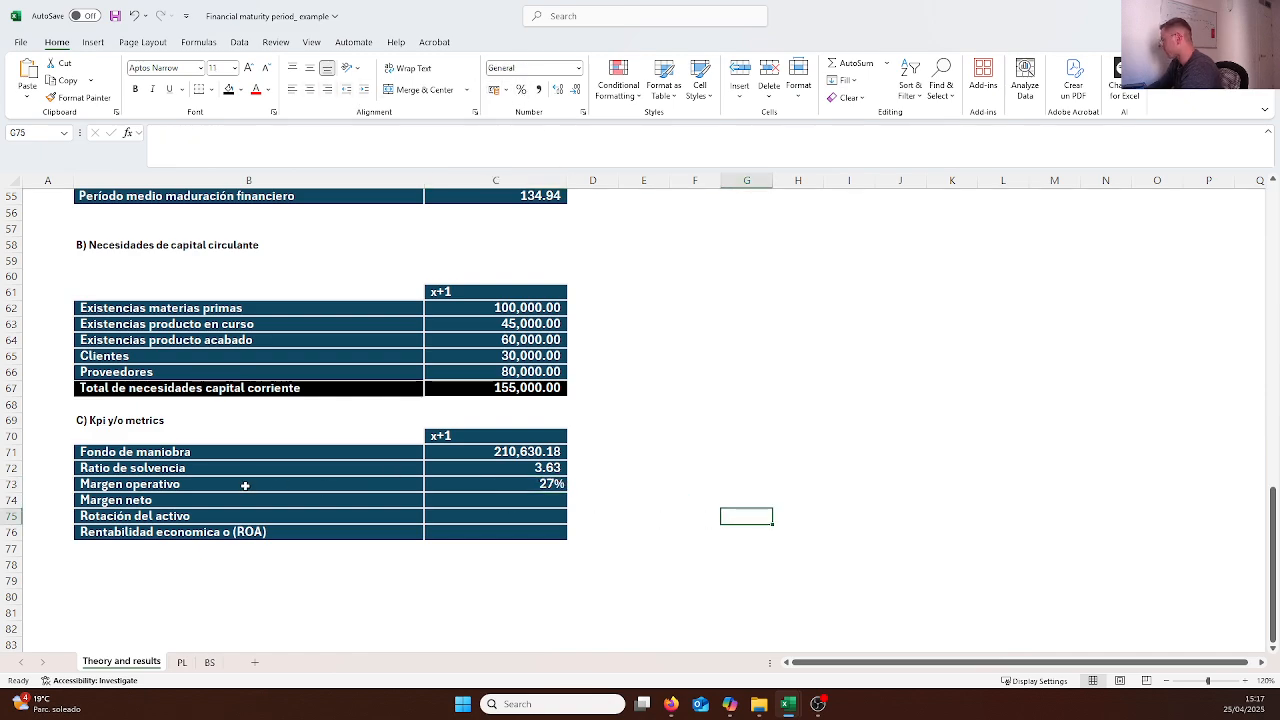
Calculate the Margen neto in C74 as net result divided by total revenue from the PL sheet: =PL!B47/PL!B2
left_click_drag(175, 502, 543, 508)
left_click(525, 507)
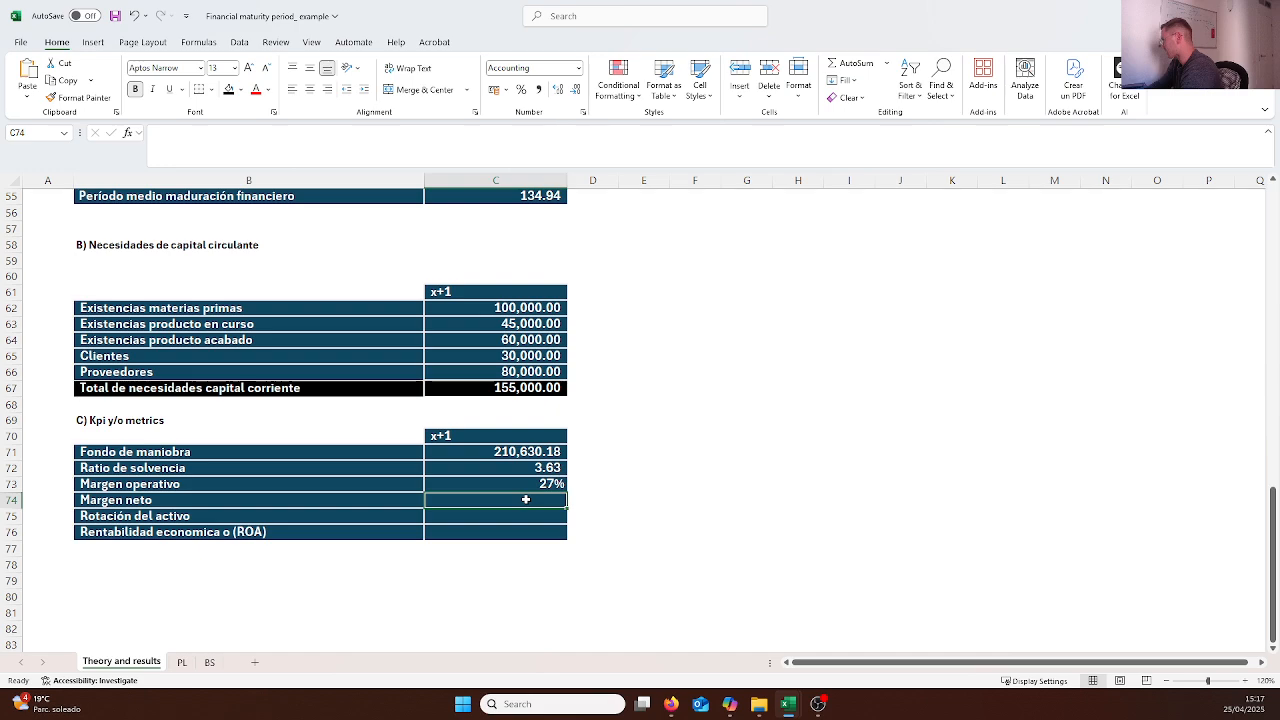
type("=")
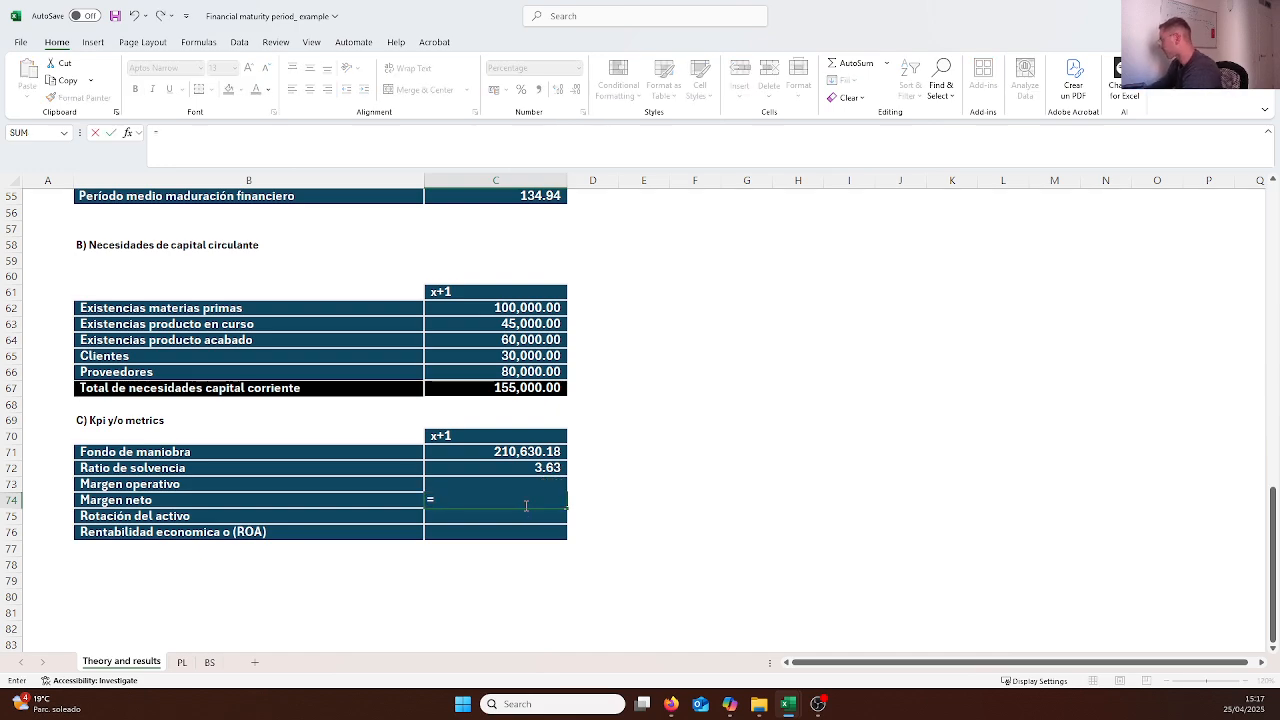
left_click(184, 664)
scroll(443, 390, "down", 6)
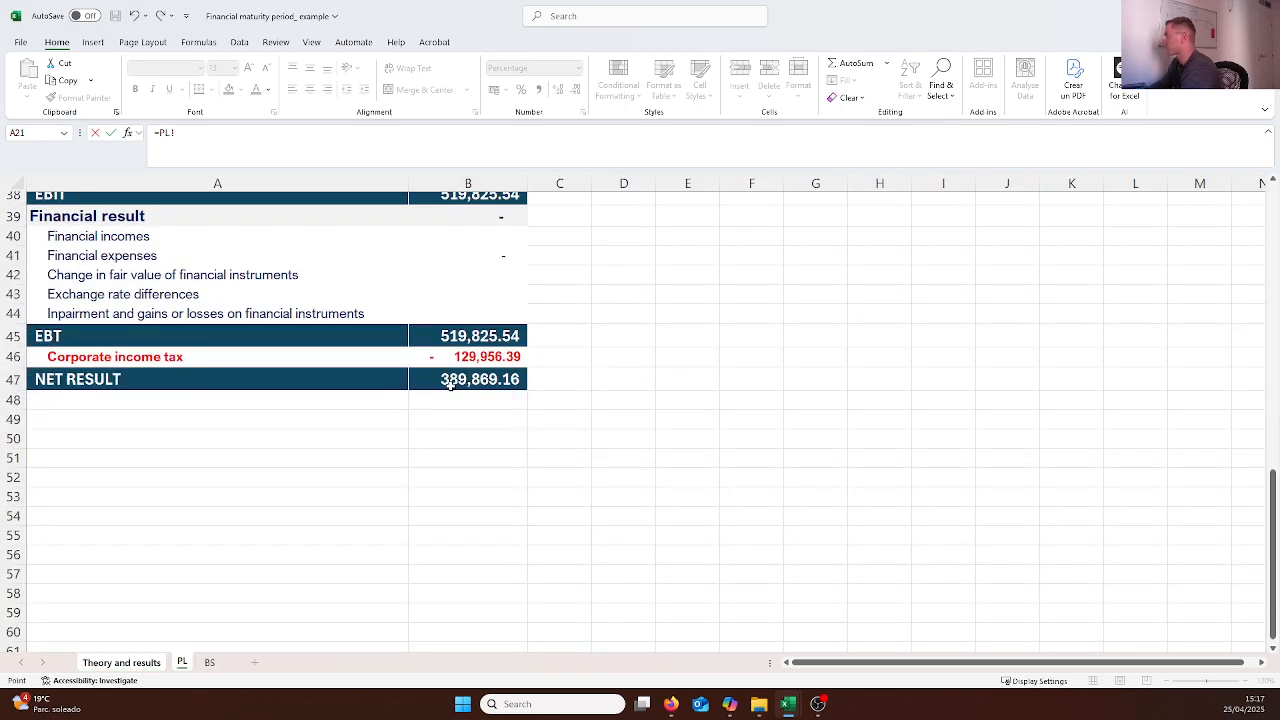
left_click(450, 385)
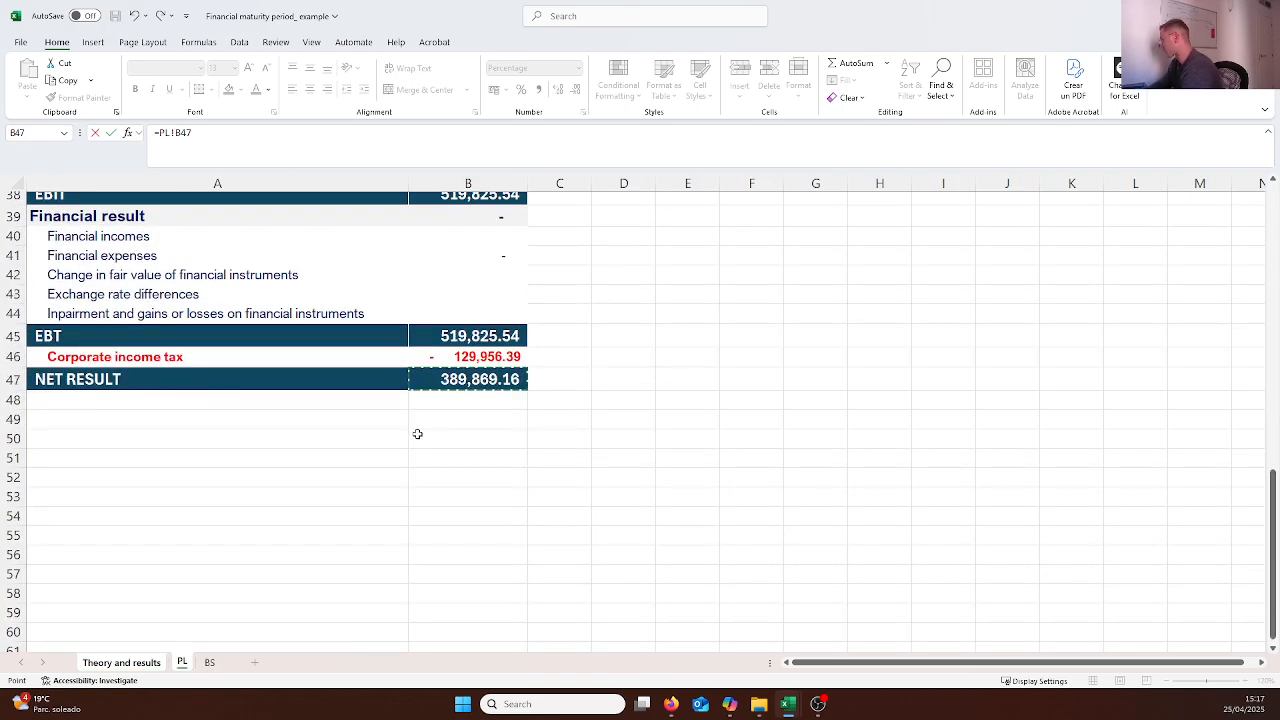
type("/")
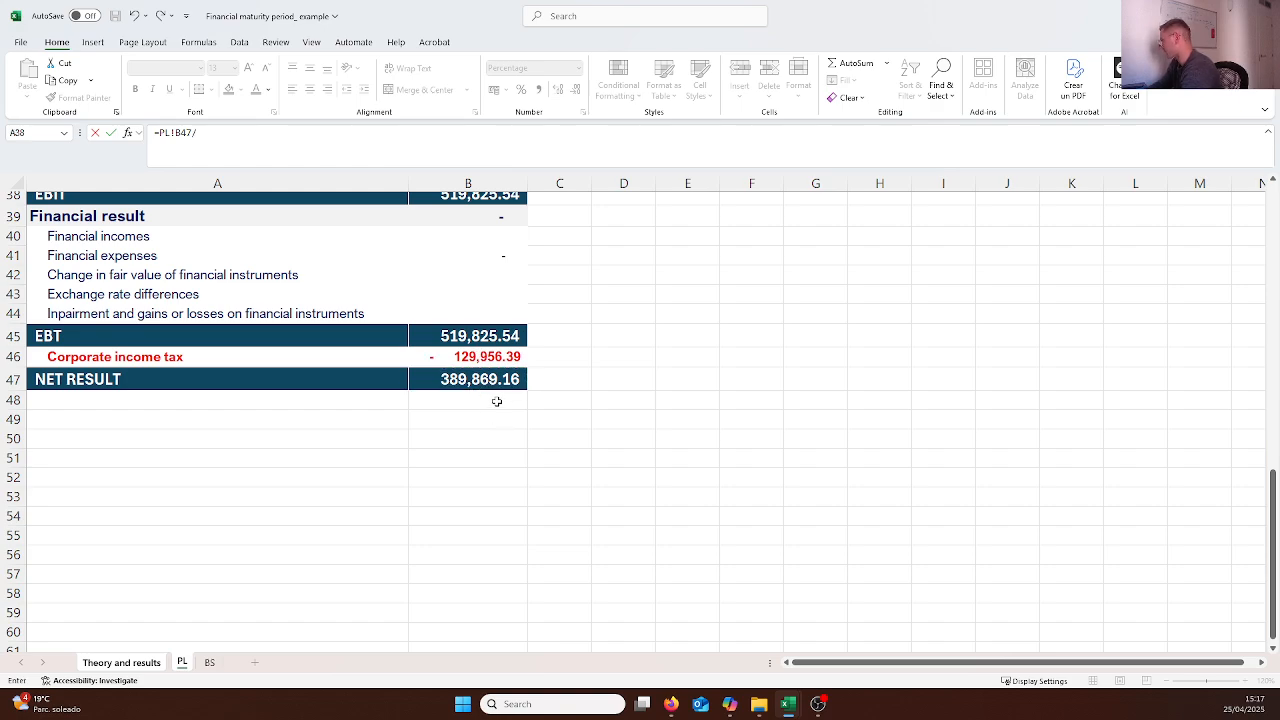
scroll(487, 405, "up", 12)
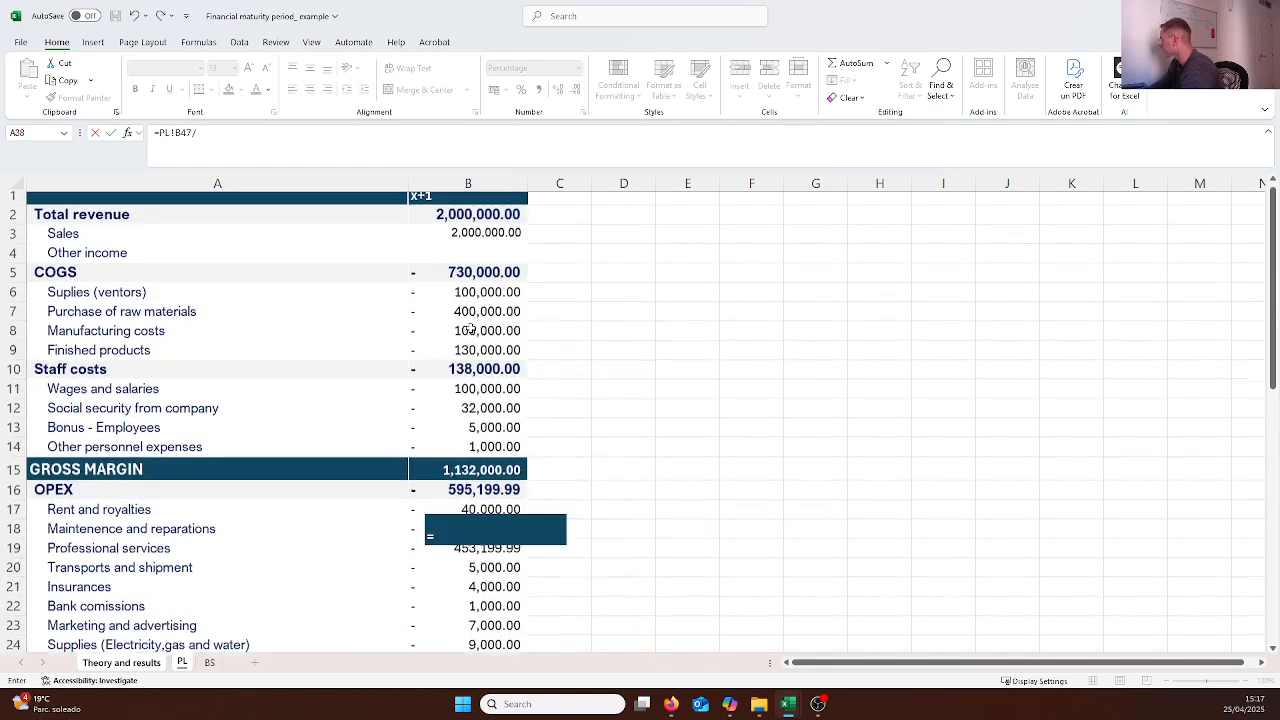
left_click(483, 220)
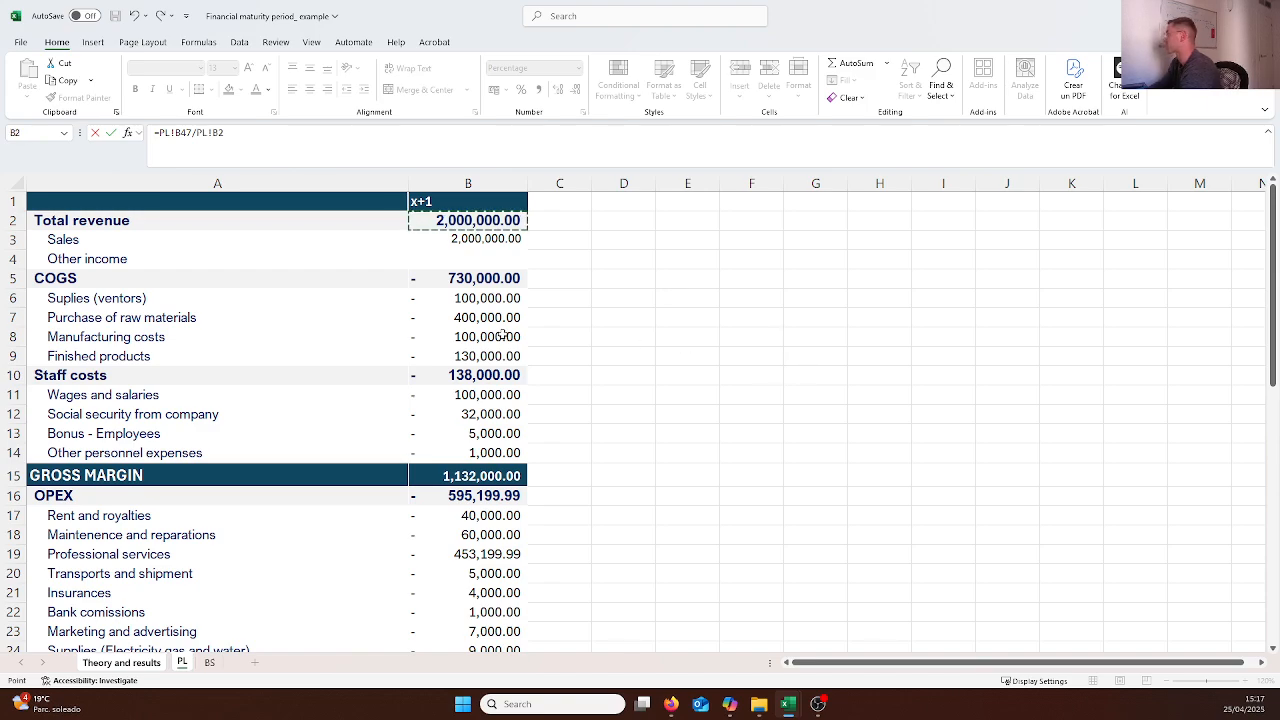
key("Return")
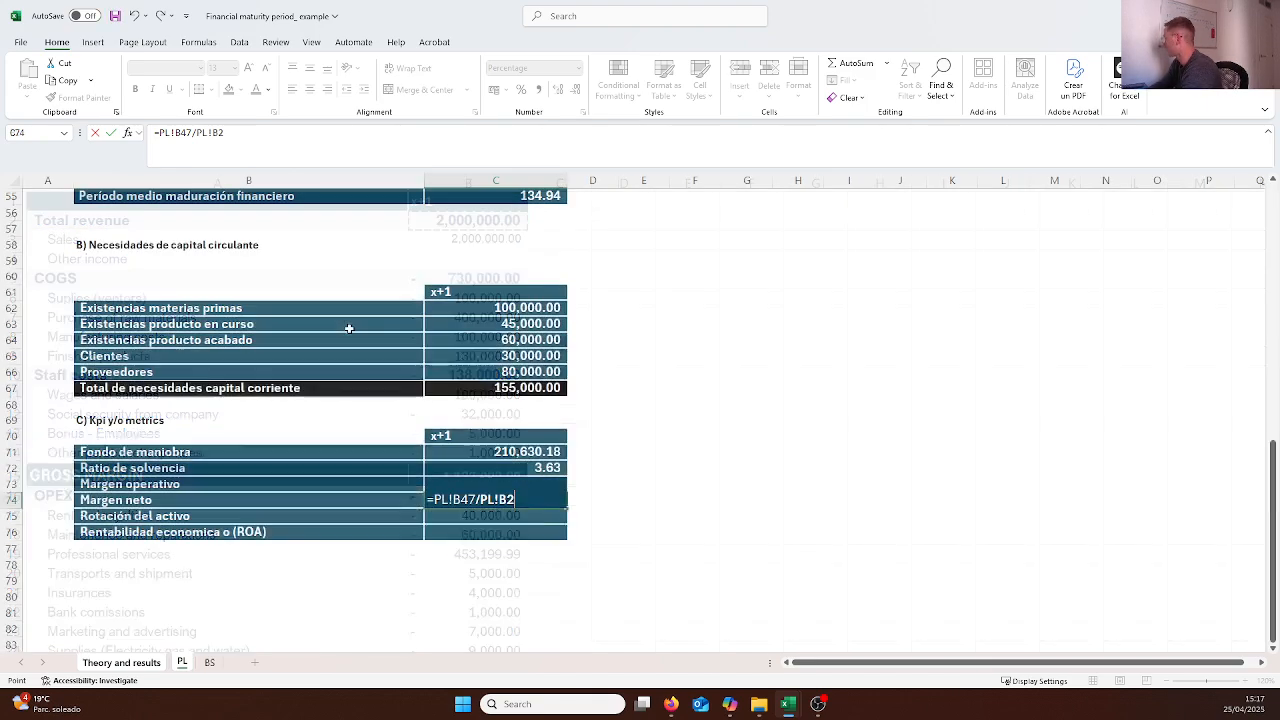
left_click(536, 499)
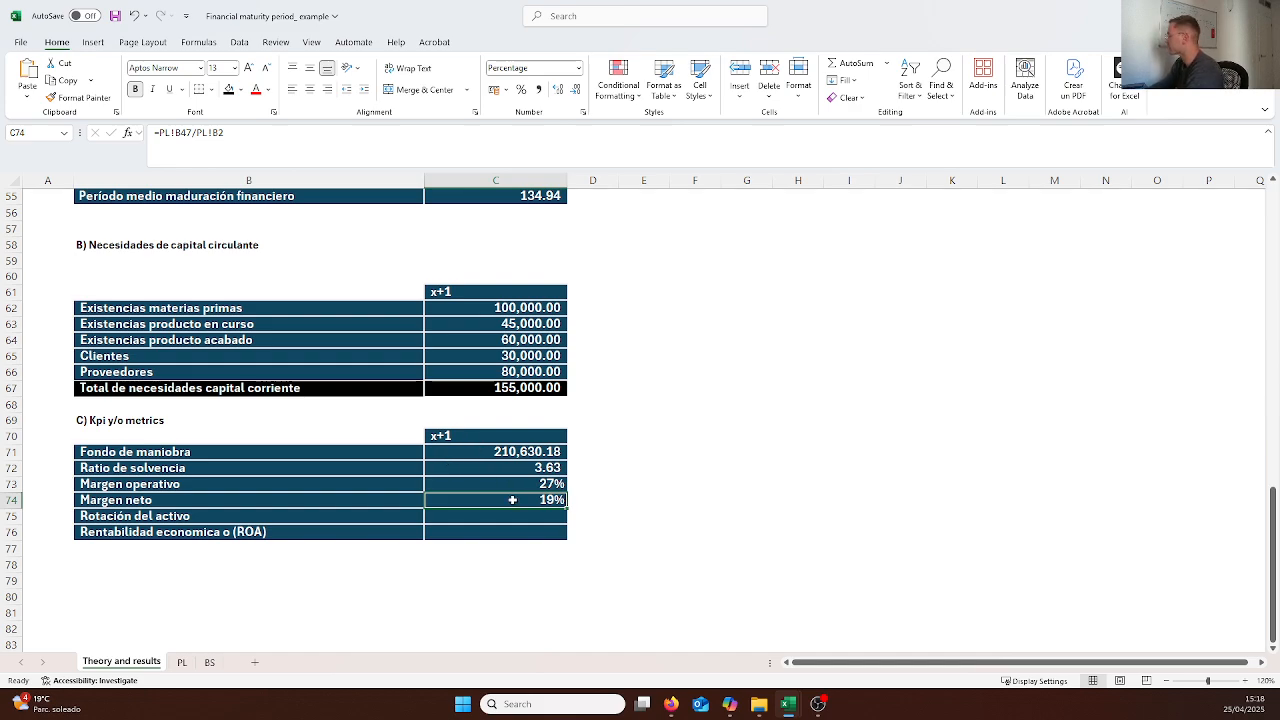
left_click(617, 540)
left_click(533, 503)
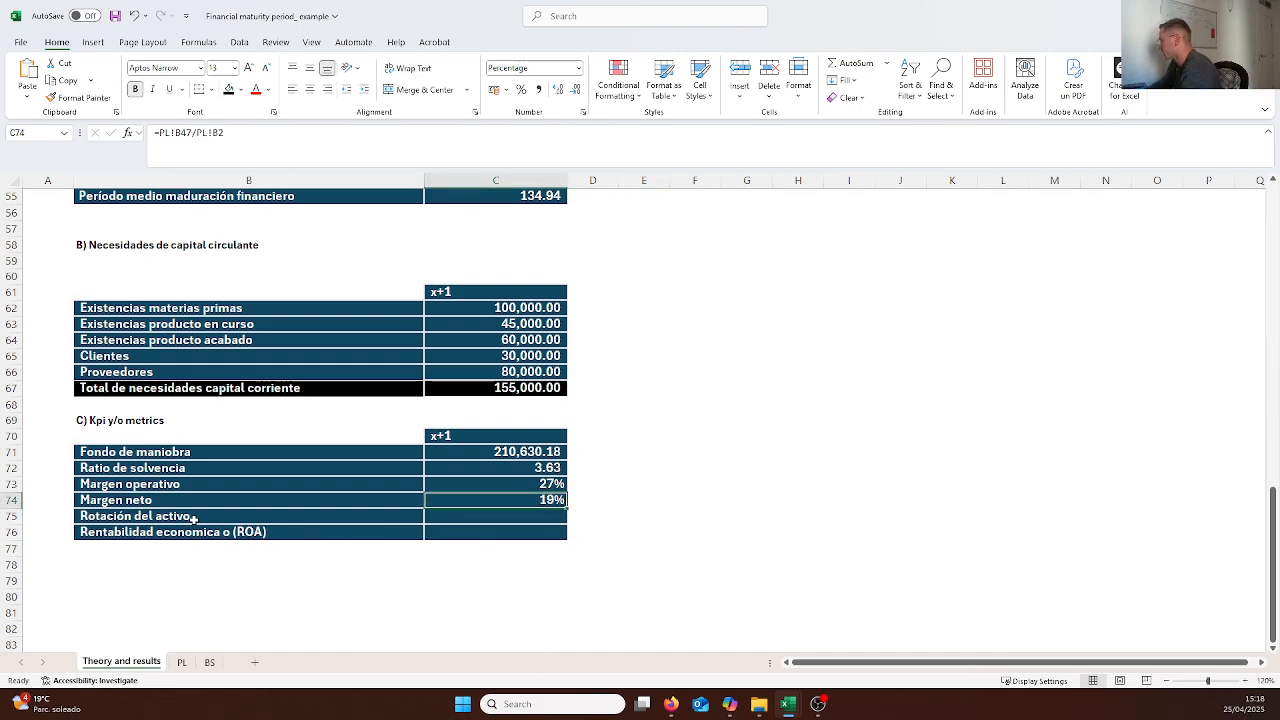
left_click_drag(193, 518, 514, 520)
left_click(501, 577)
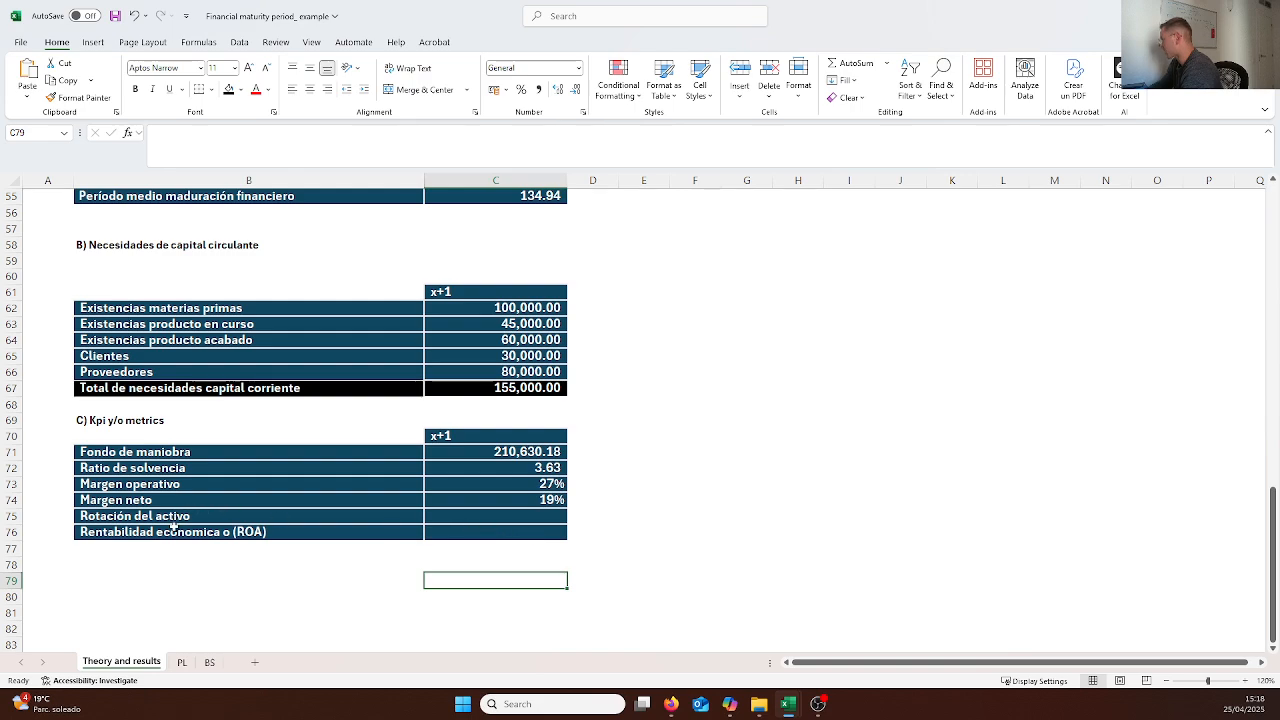
left_click_drag(172, 531, 486, 529)
left_click(478, 562)
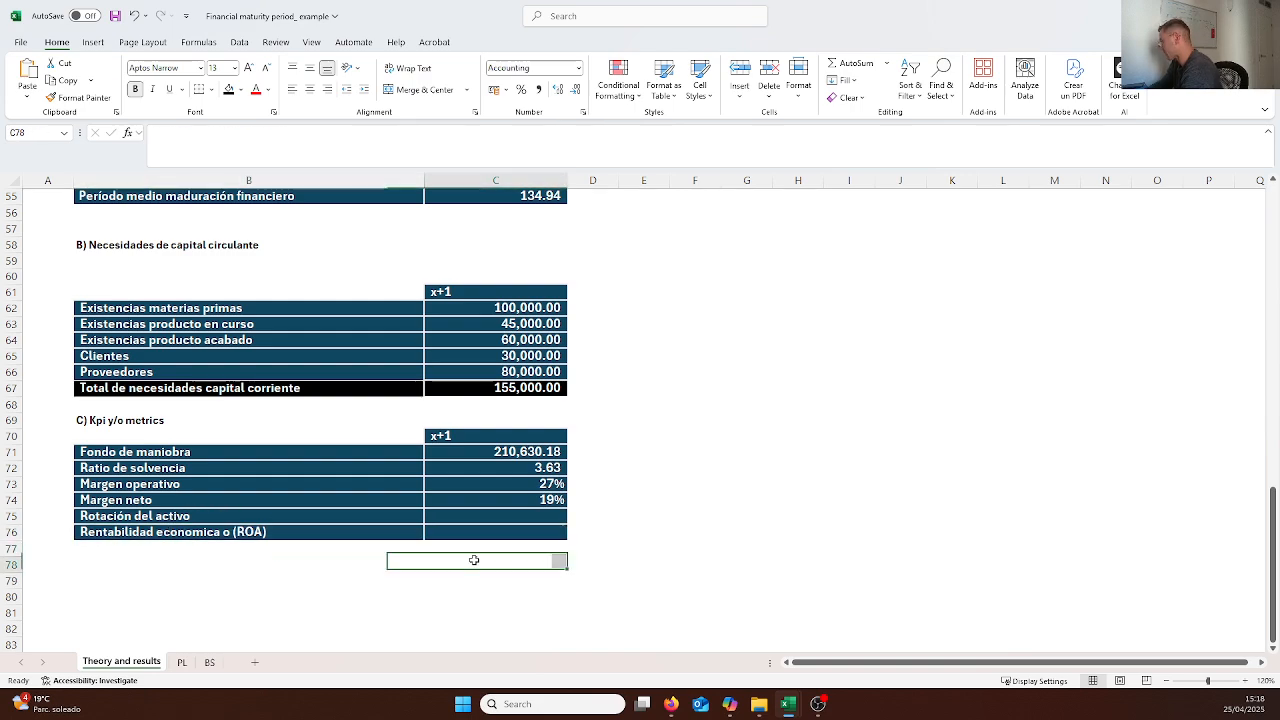
left_click(107, 515)
left_click(469, 519)
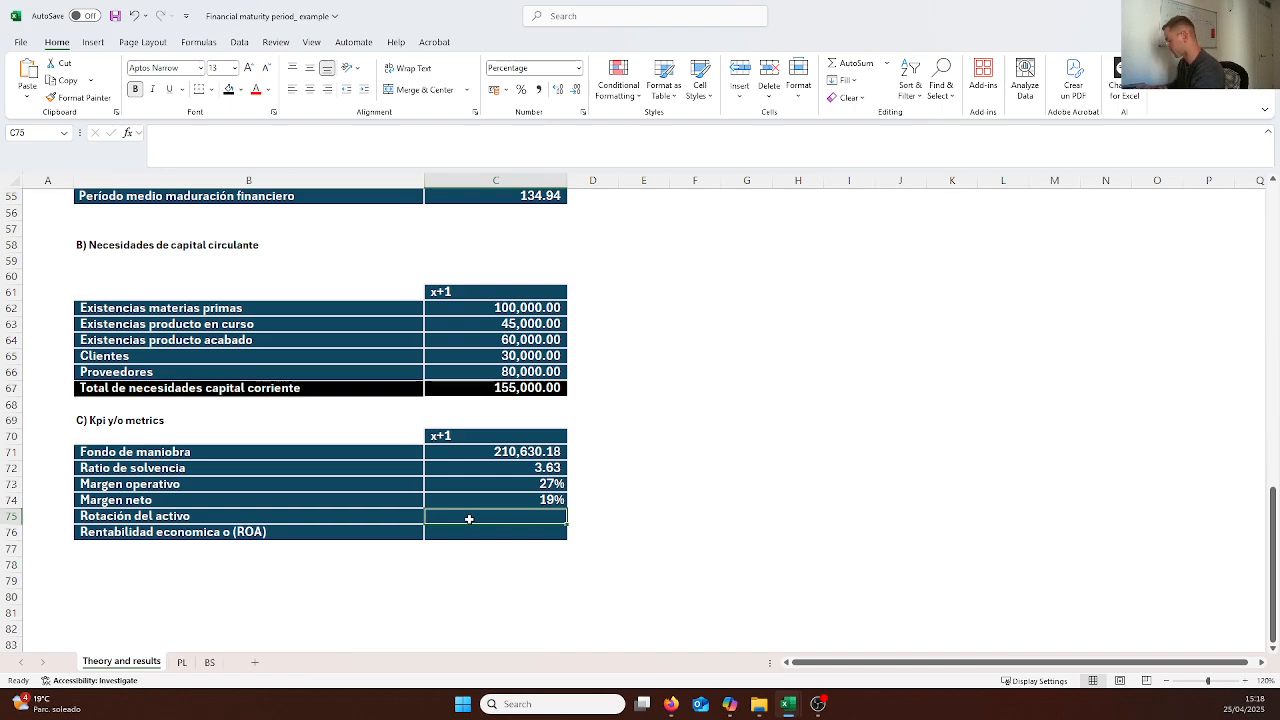
type("=")
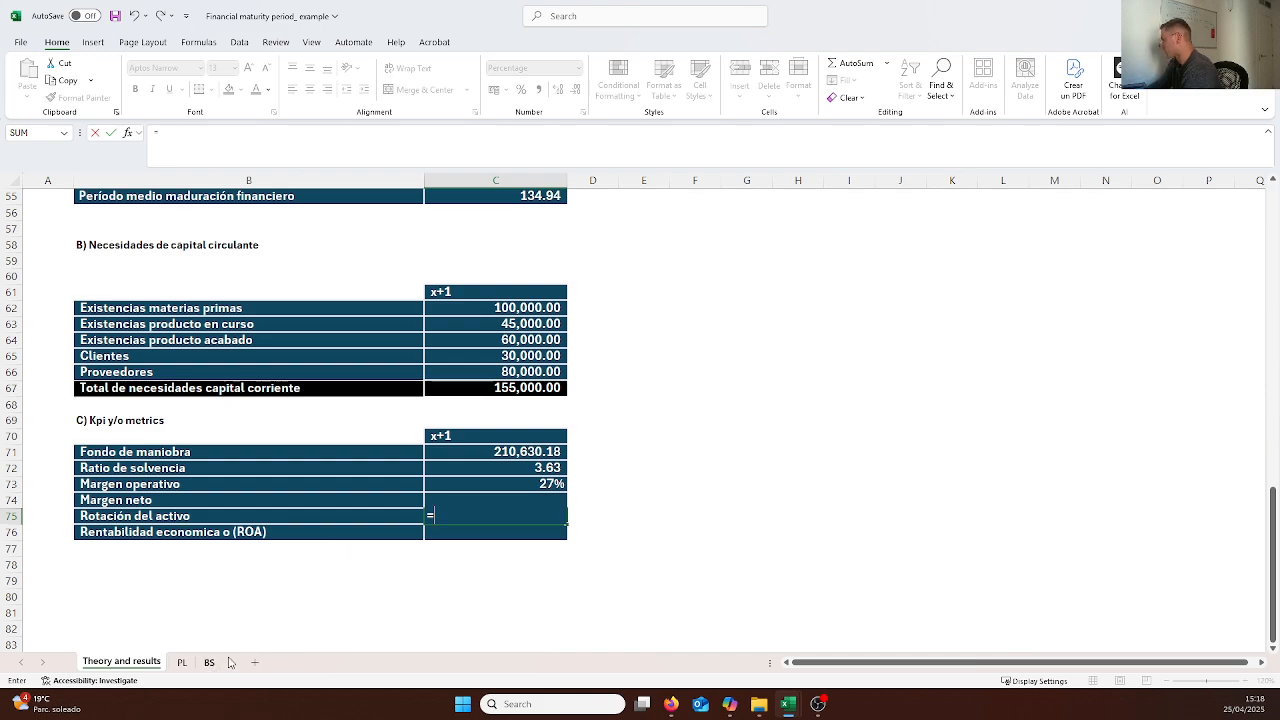
key("Escape")
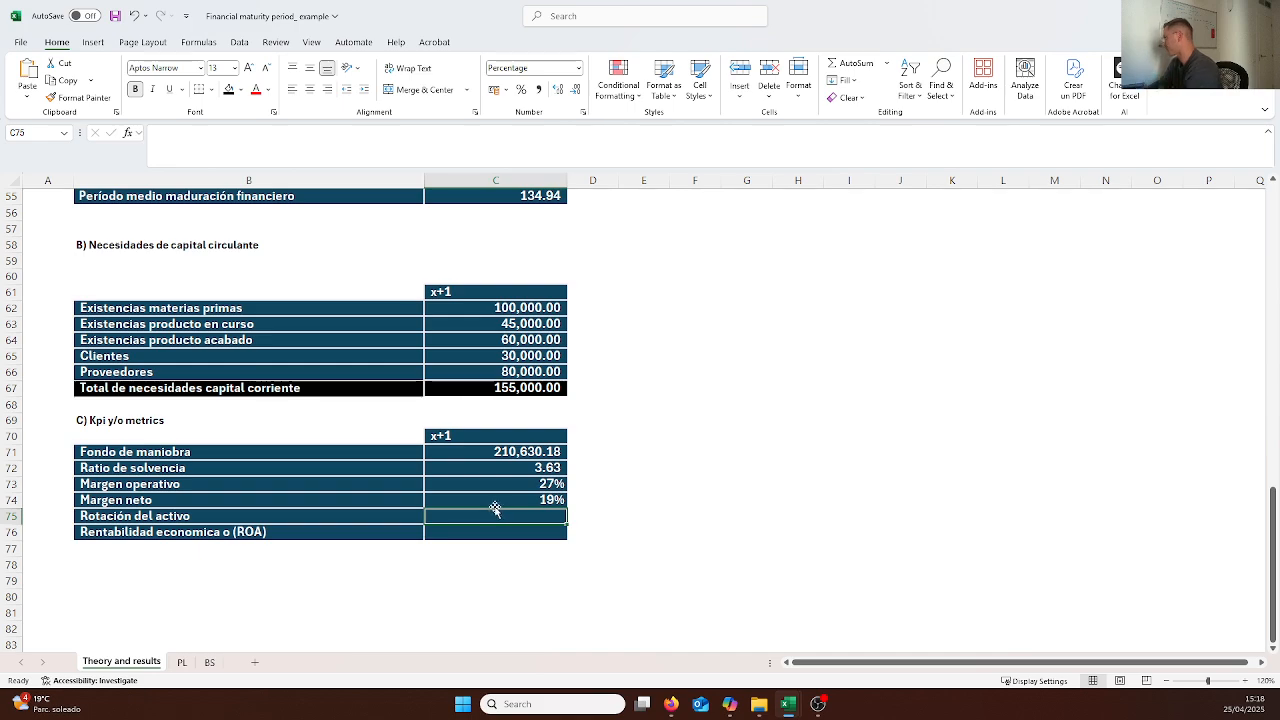
left_click_drag(491, 500, 263, 499)
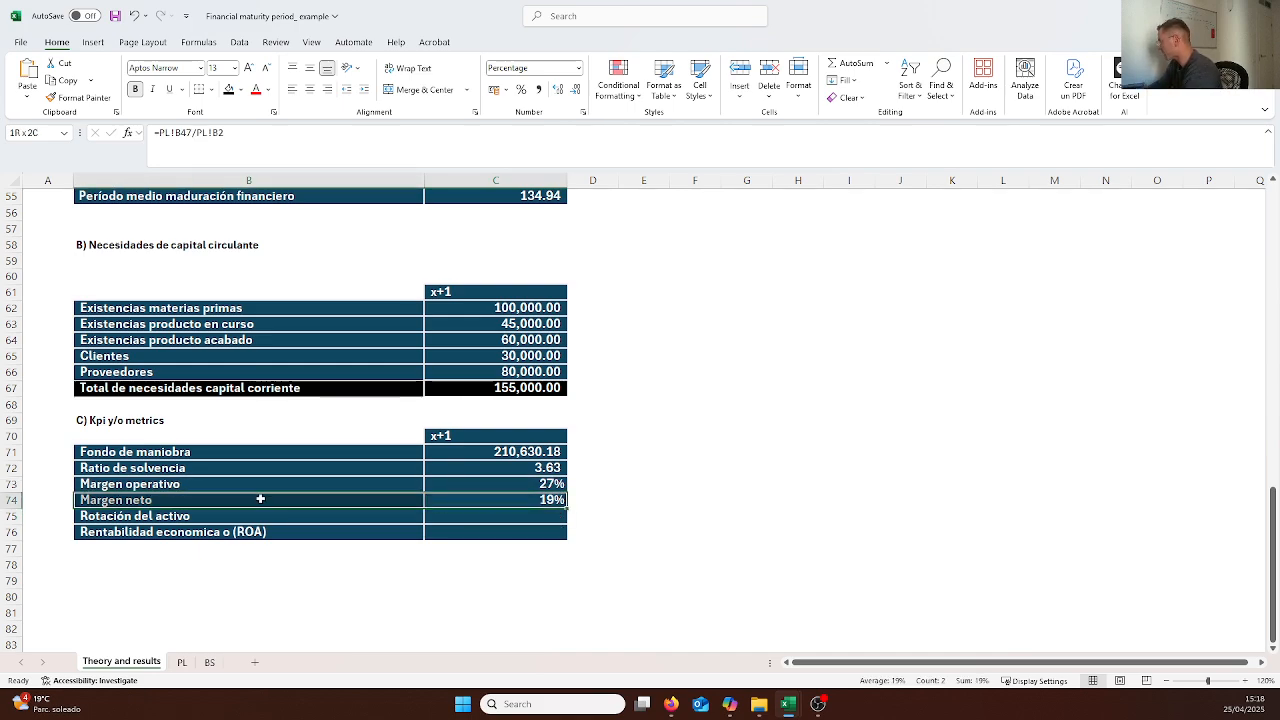
double_click(524, 500)
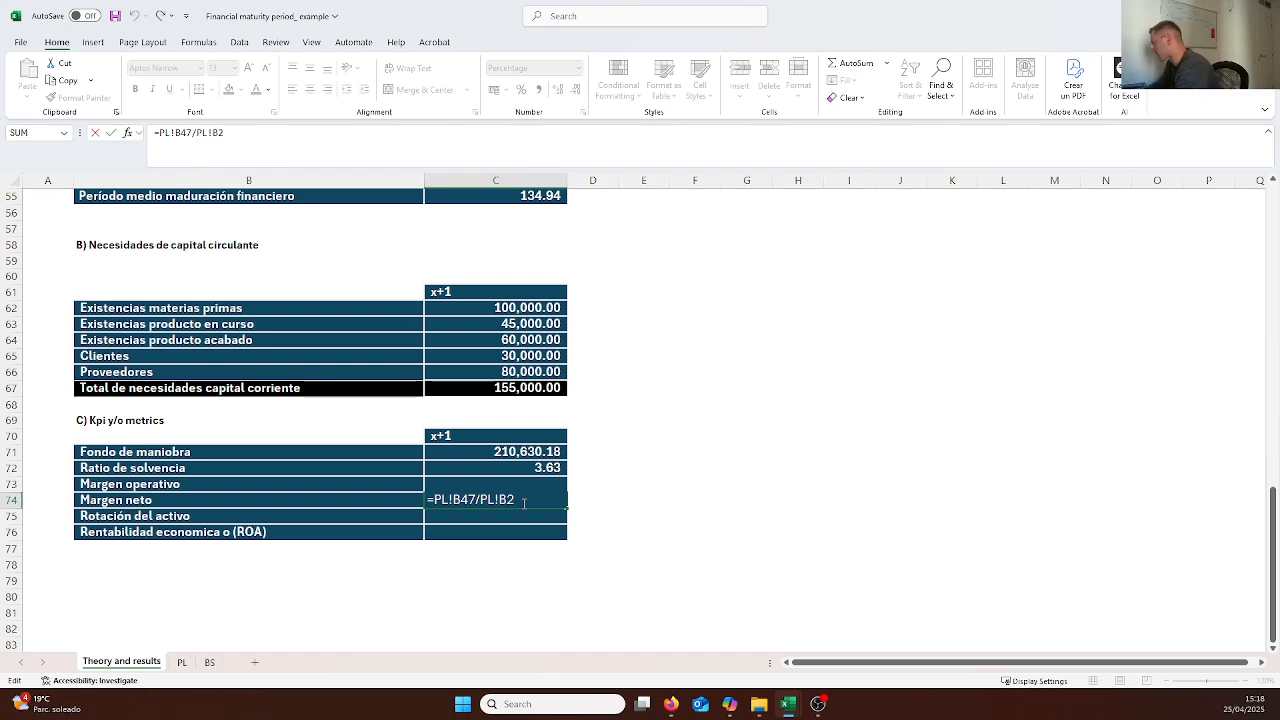
key("Return")
left_click(522, 503)
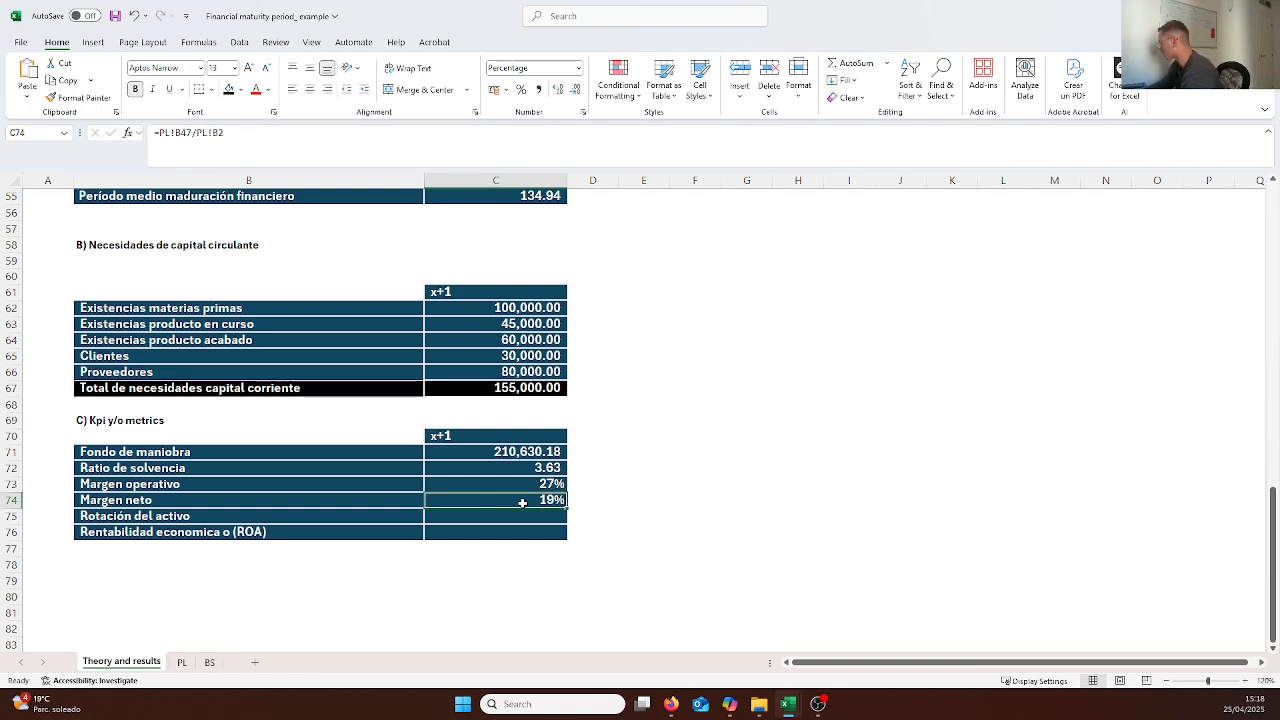
Calculate the Rotación del activo in C75 as total revenue from the PL sheet divided by total assets from the BS sheet: =PL!B2/BS!B24
key("Down")
type("=")
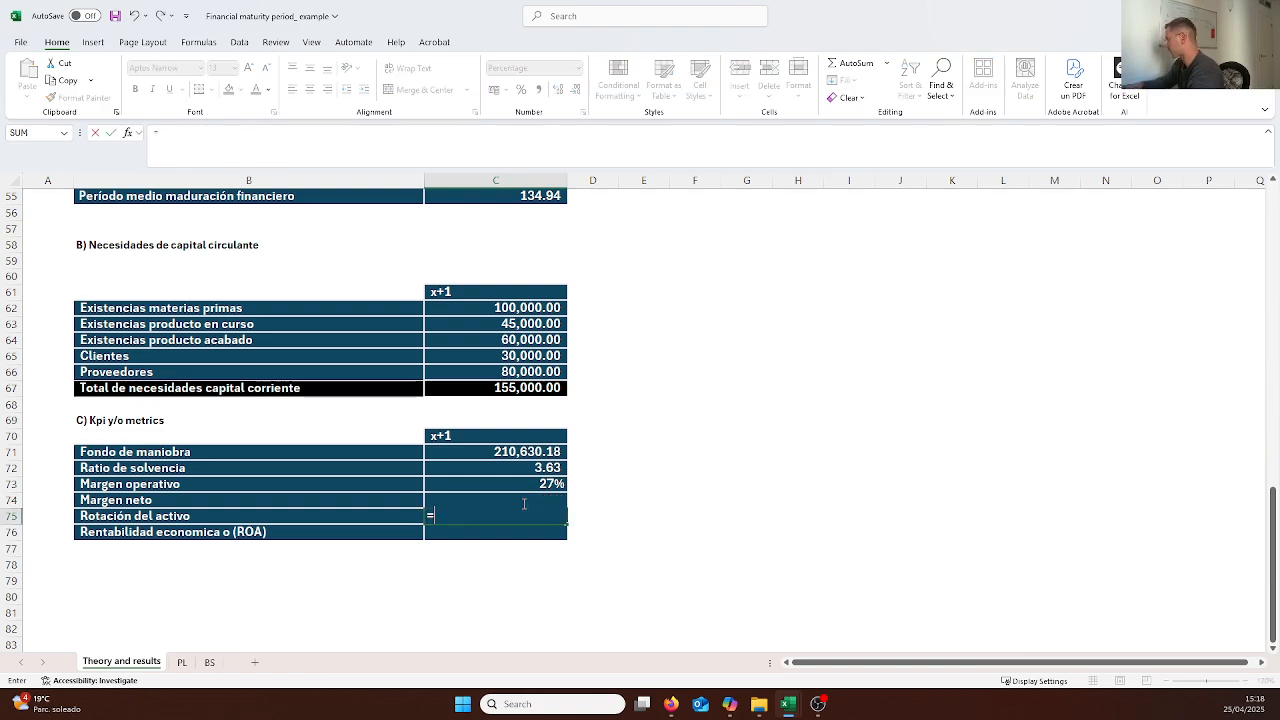
left_click(186, 663)
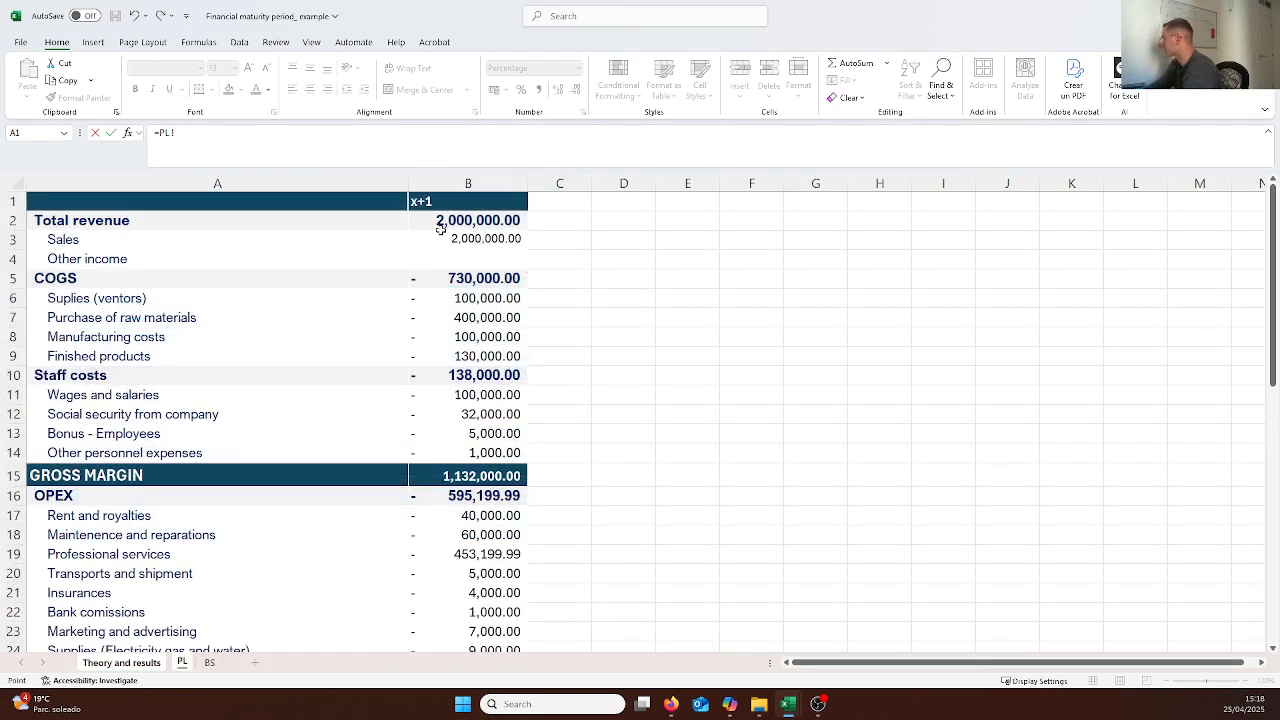
left_click(442, 229)
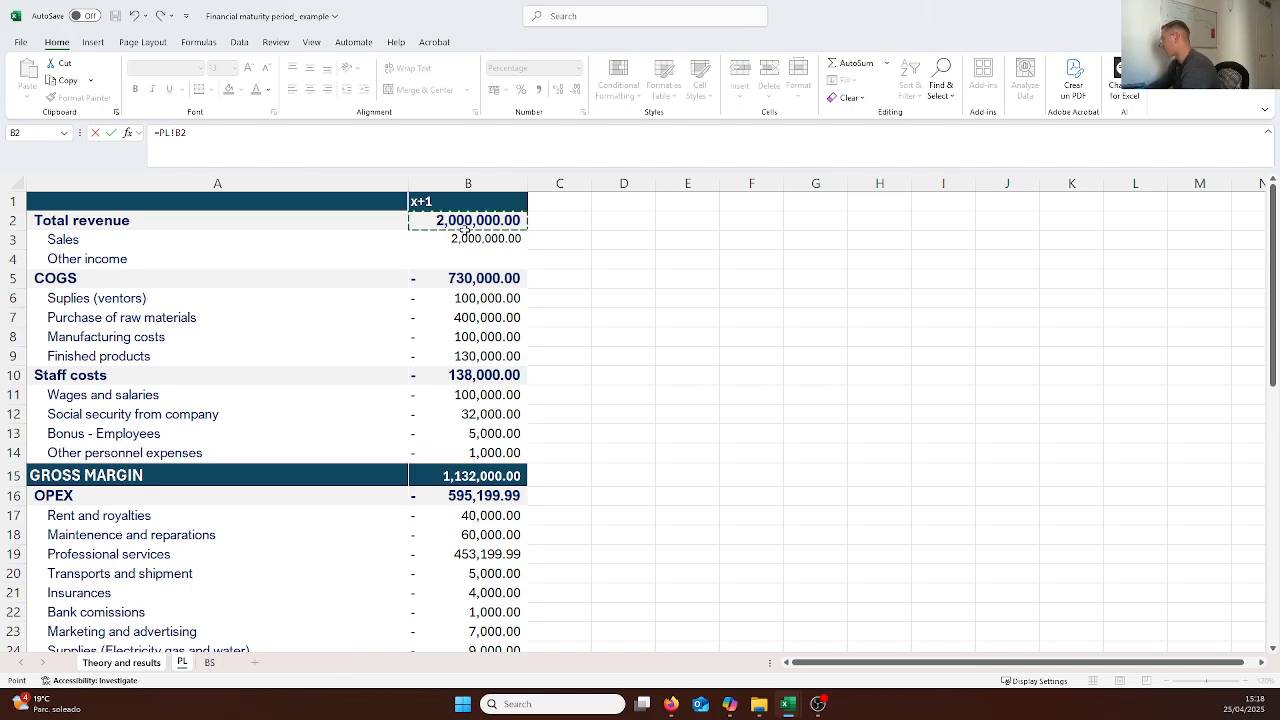
type("/")
scroll(478, 277, "down", 4)
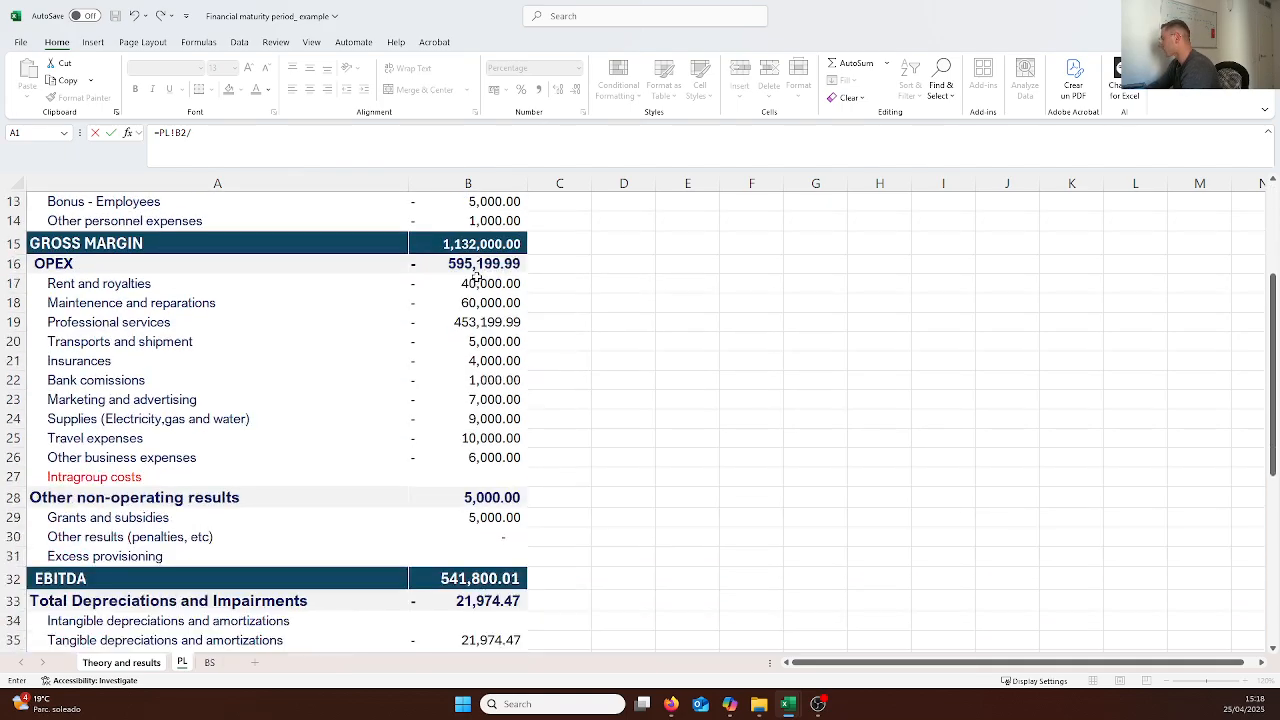
left_click(209, 663)
scroll(512, 410, "down", 1)
scroll(515, 395, "up", 3)
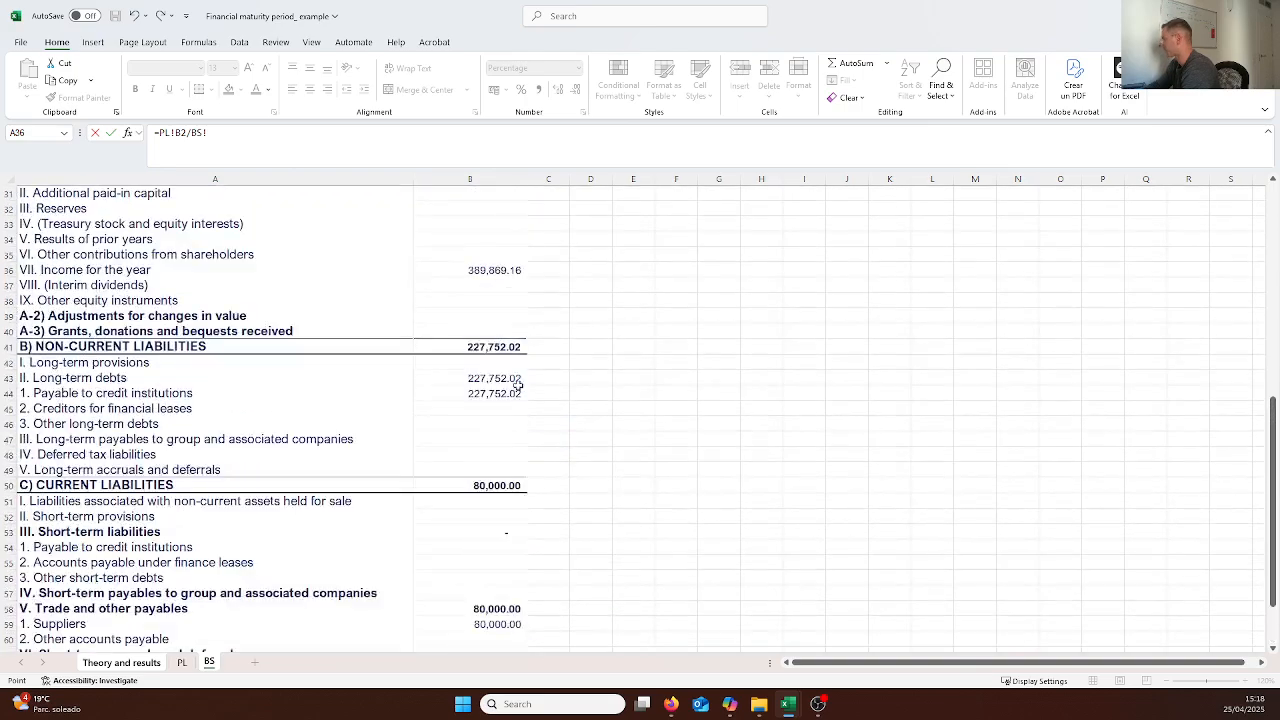
scroll(518, 385, "up", 7)
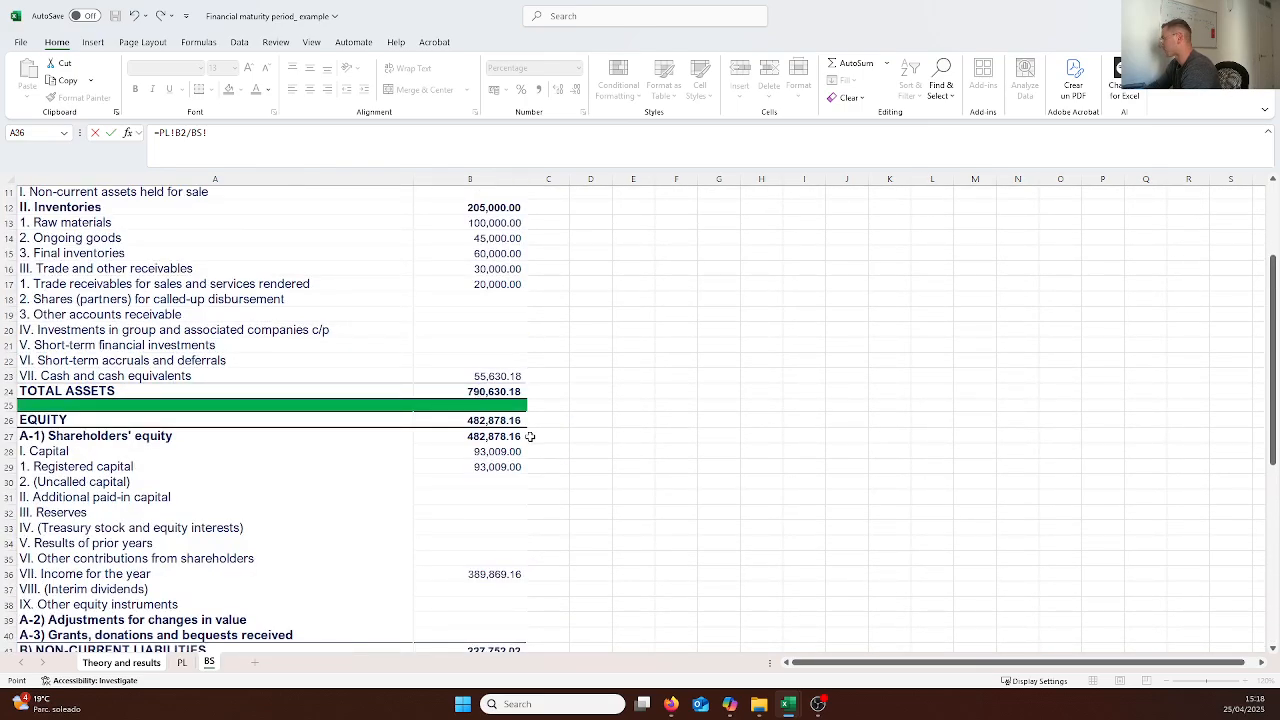
left_click(506, 394)
key("Return")
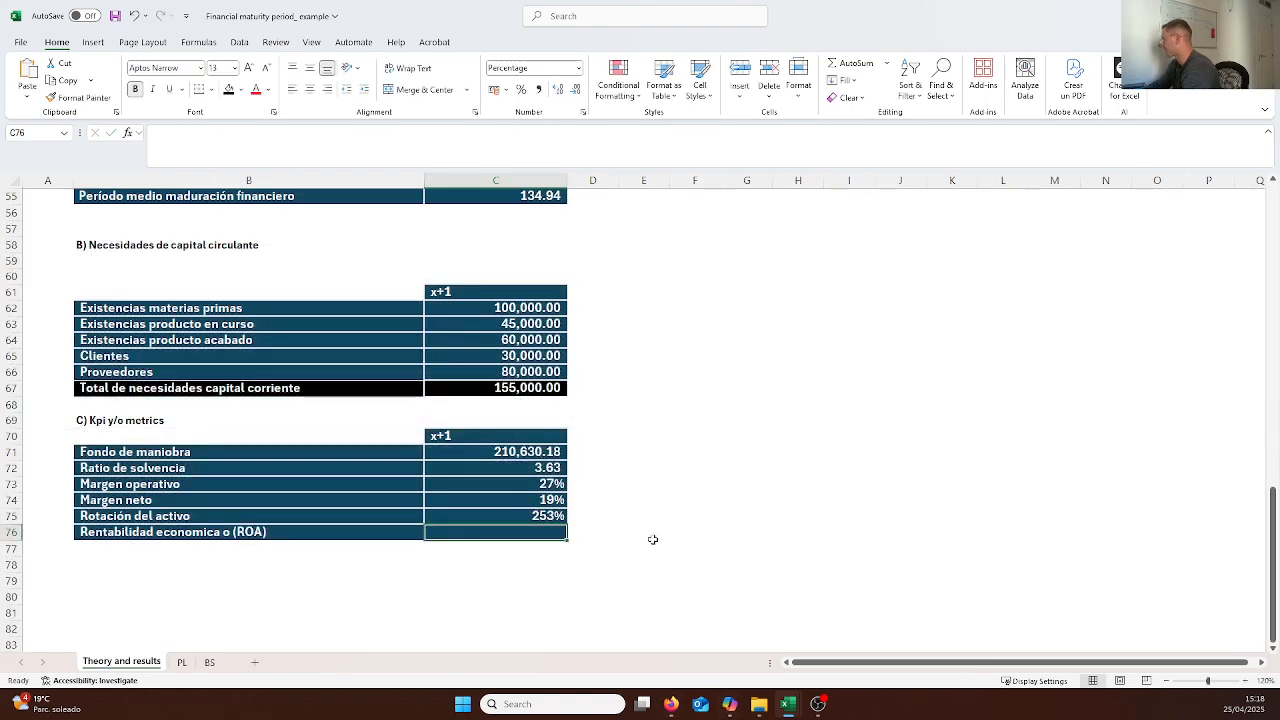
Format the Rotación del activo value in C75 as a number in Accounting format with comma style
left_click(543, 514)
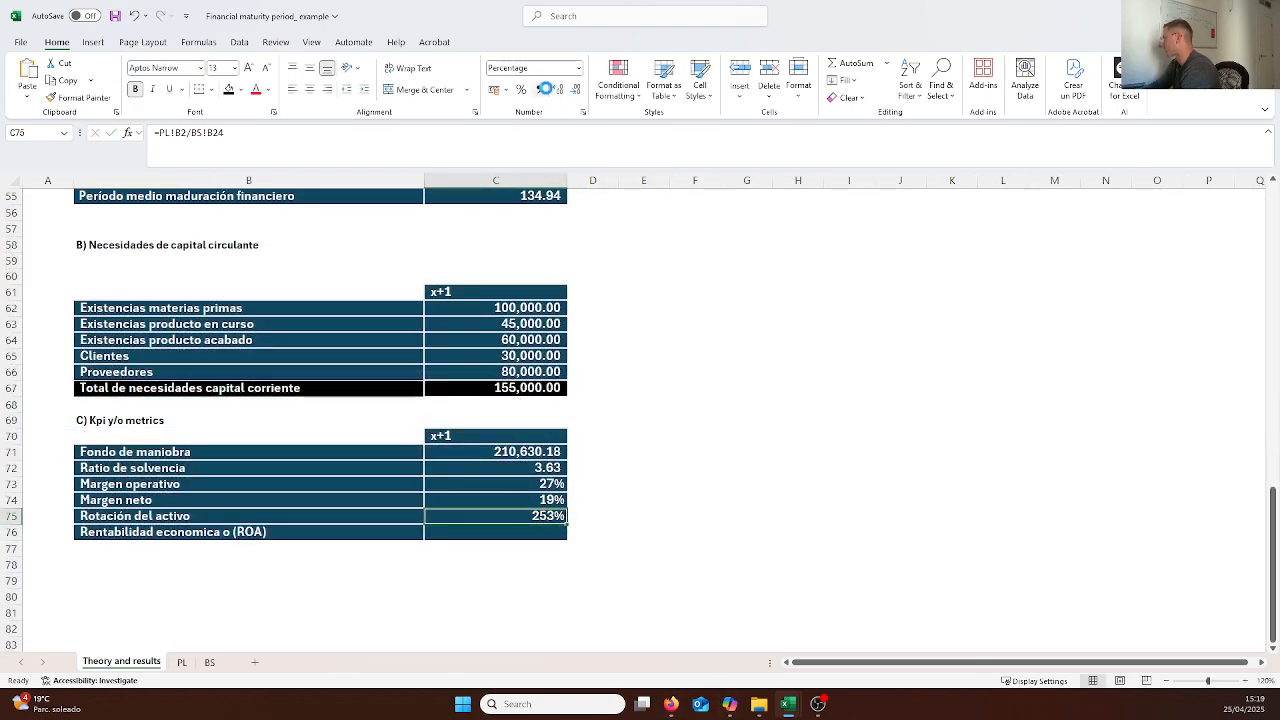
left_click(545, 88)
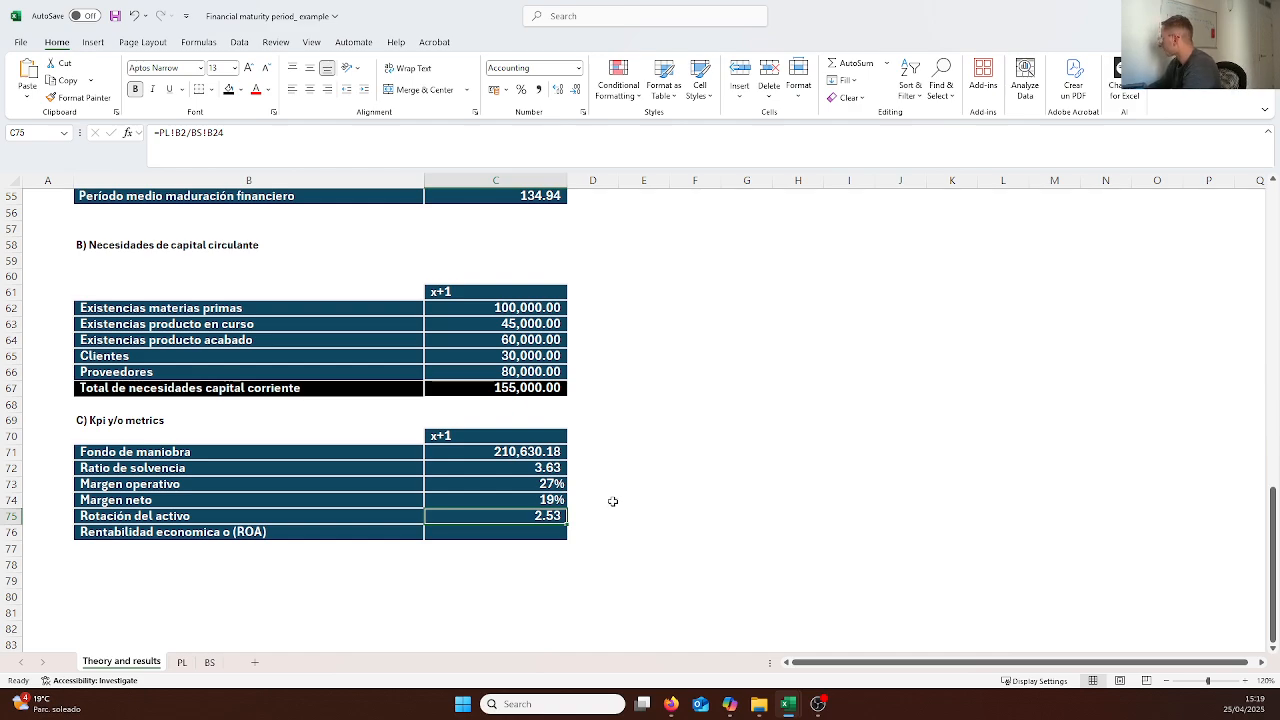
left_click(596, 566)
Calculate the Rentabilidad economica o (ROA) in C76 as the net margin multiplied by the asset turnover: =C74*C75
left_click(543, 531)
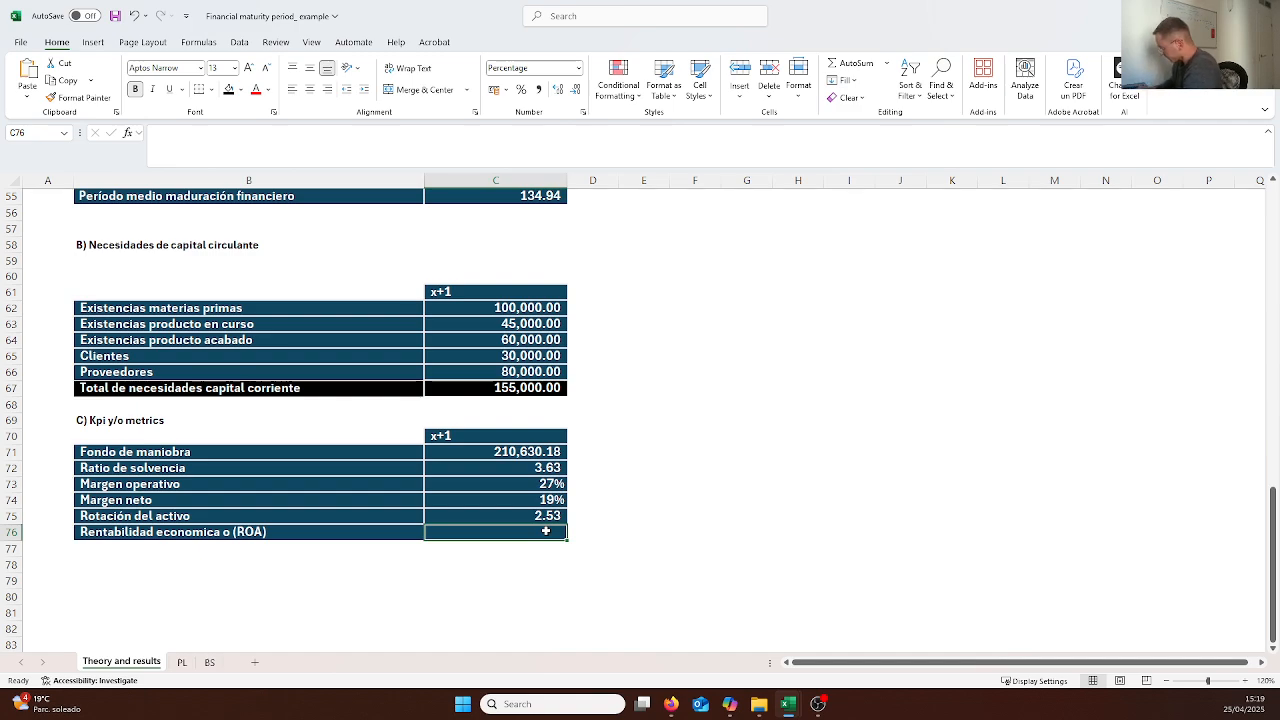
double_click(545, 531)
type("=")
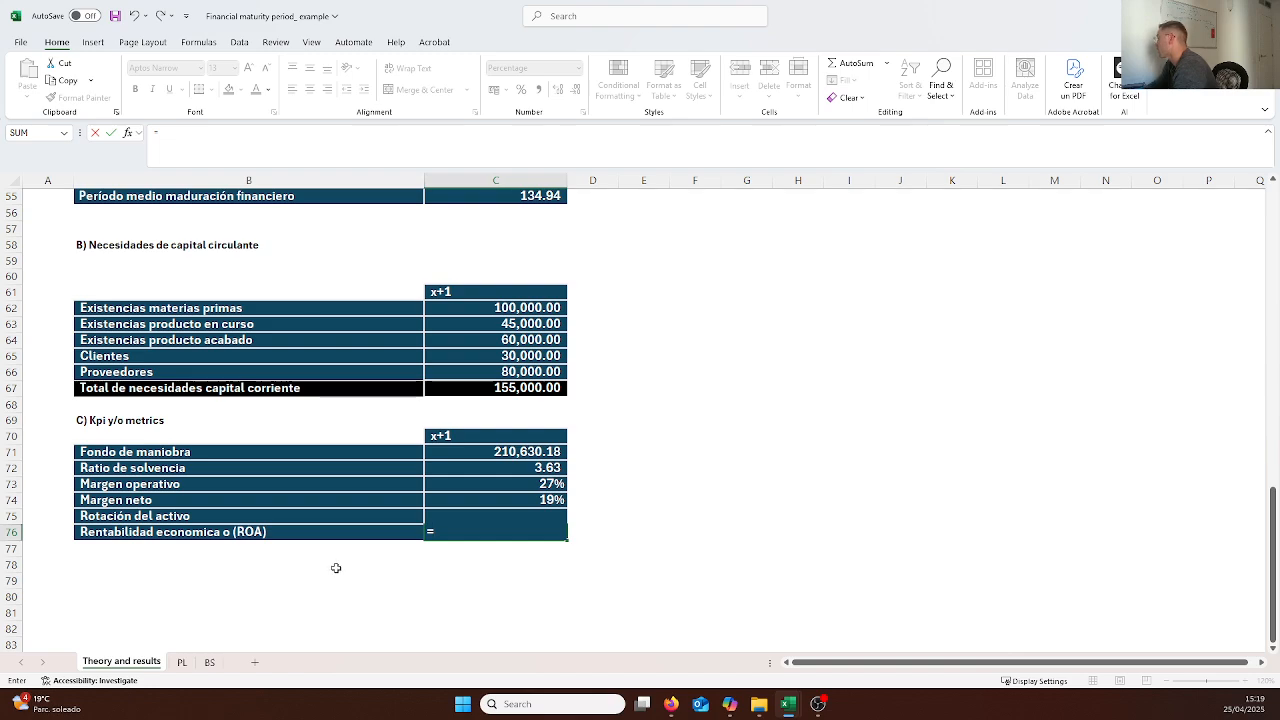
left_click(496, 500)
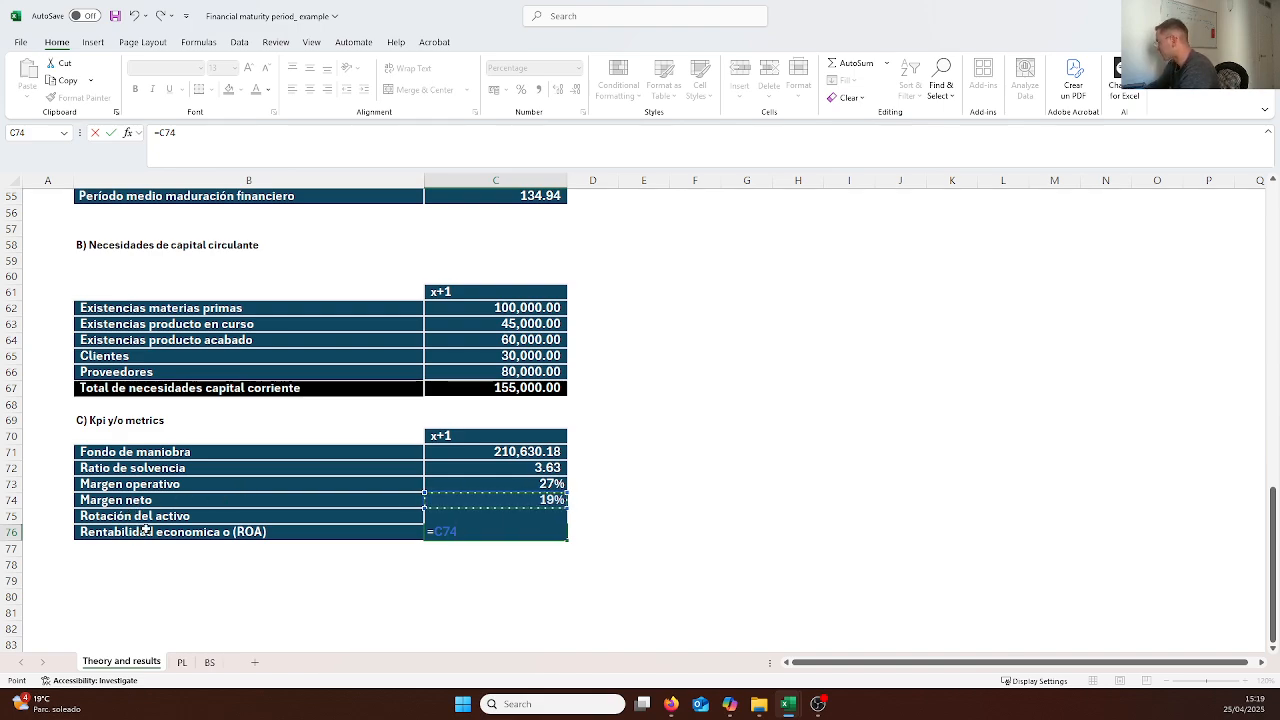
type("*")
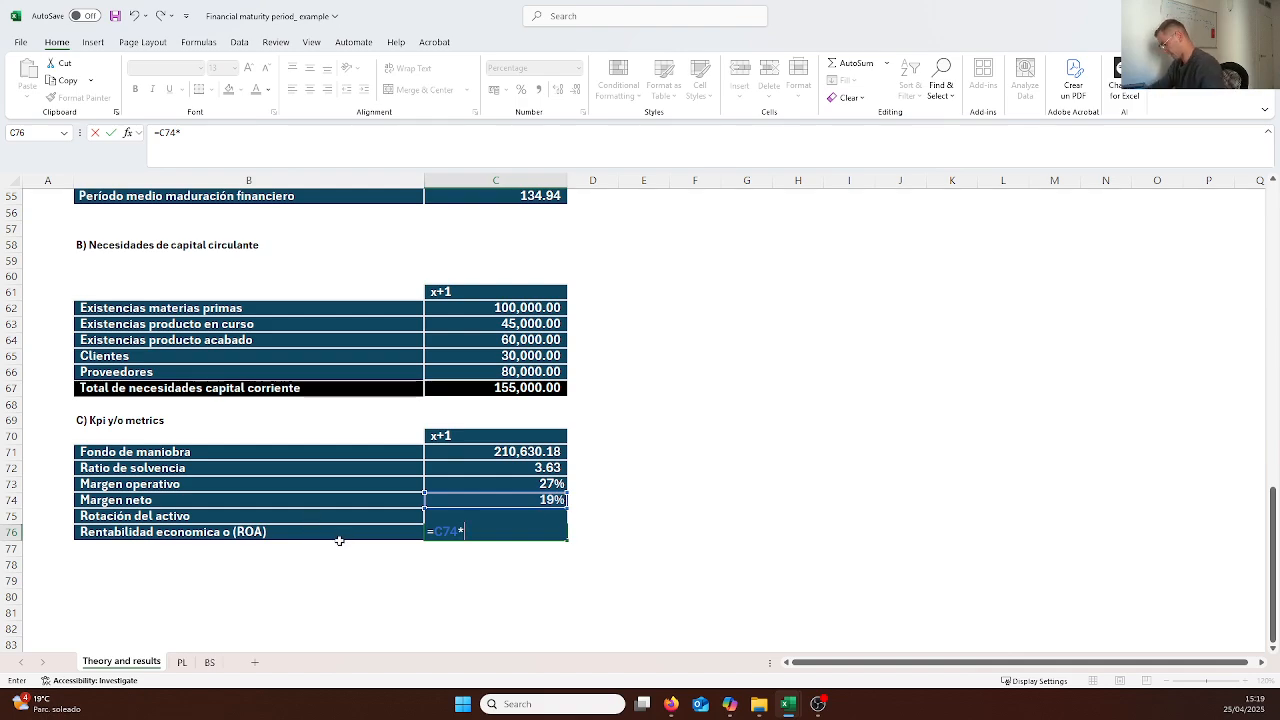
type("c")
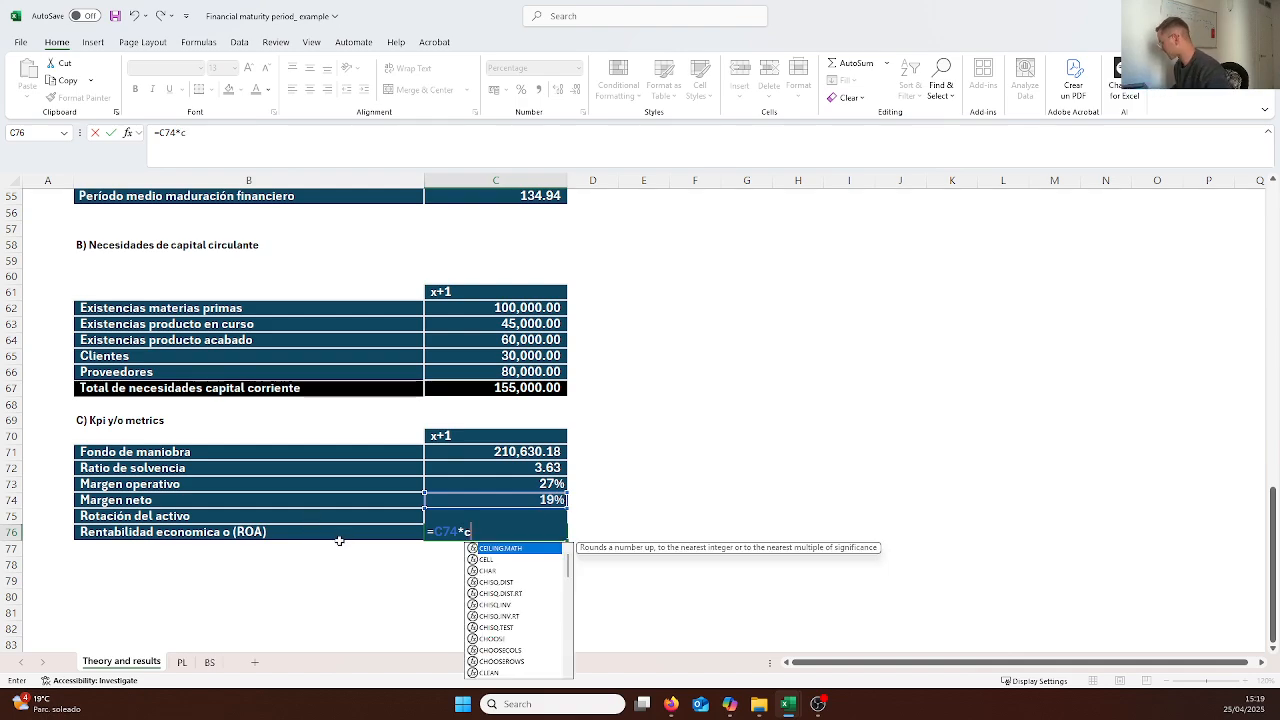
type("75")
key("Return")
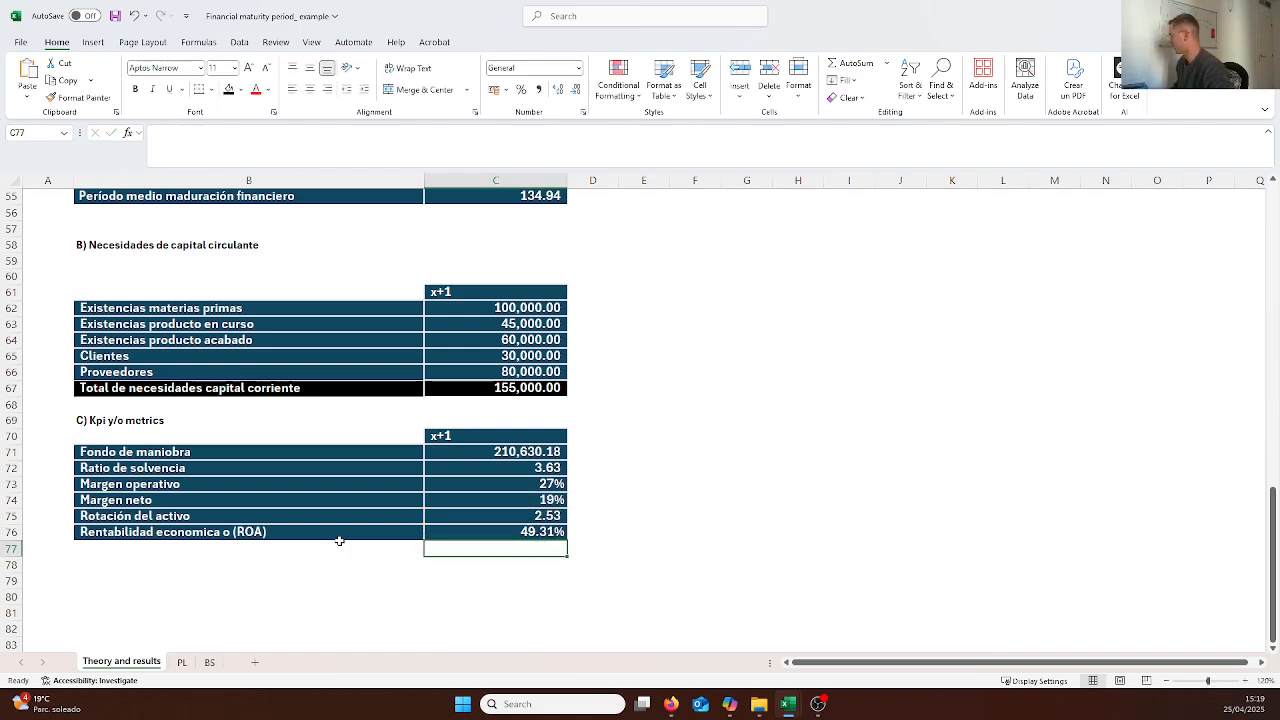
key("Up")
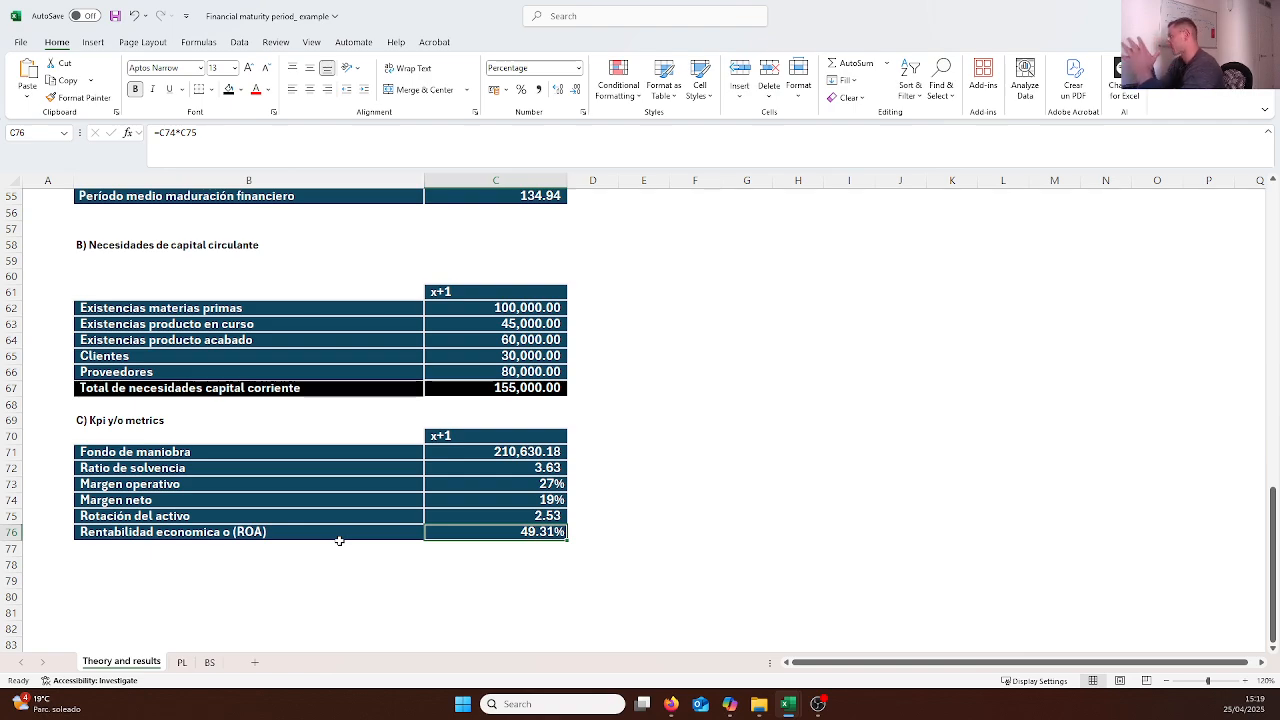
Review the maturity period, working capital and KPI tables together with the maturity cycle diagram on the Theory and results sheet
scroll(339, 536, "up", 10)
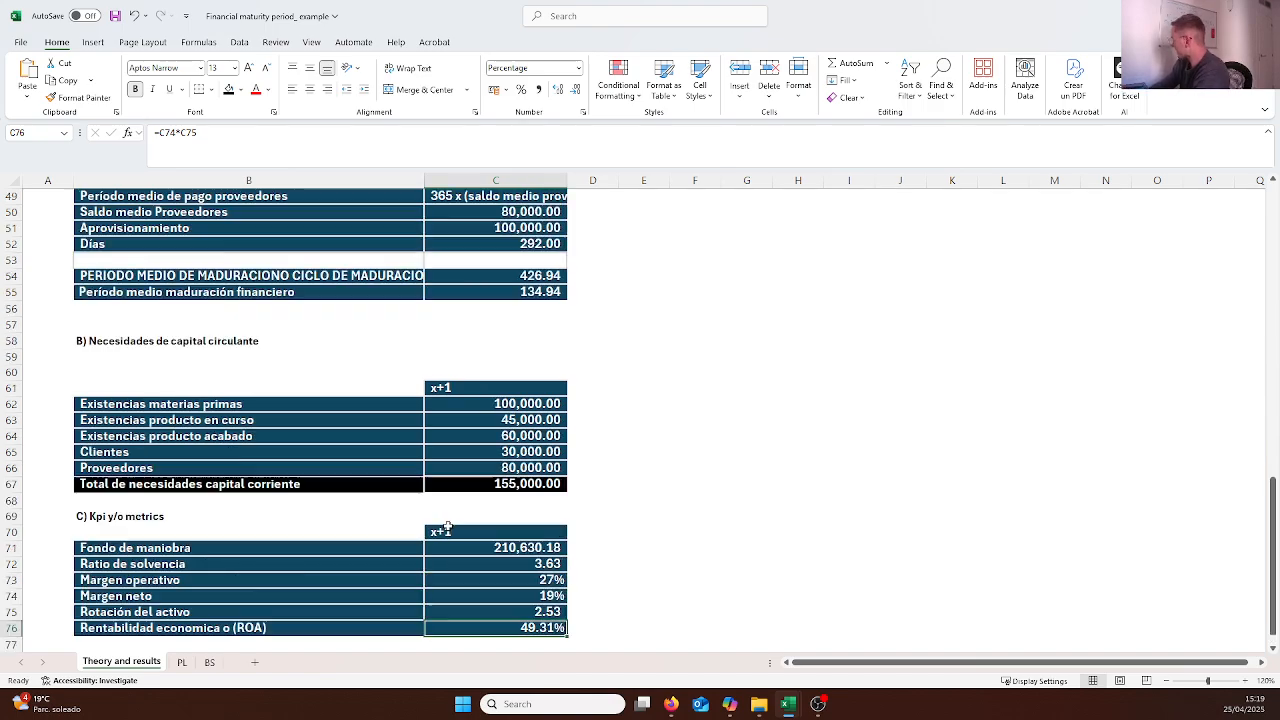
scroll(524, 474, "up", 7)
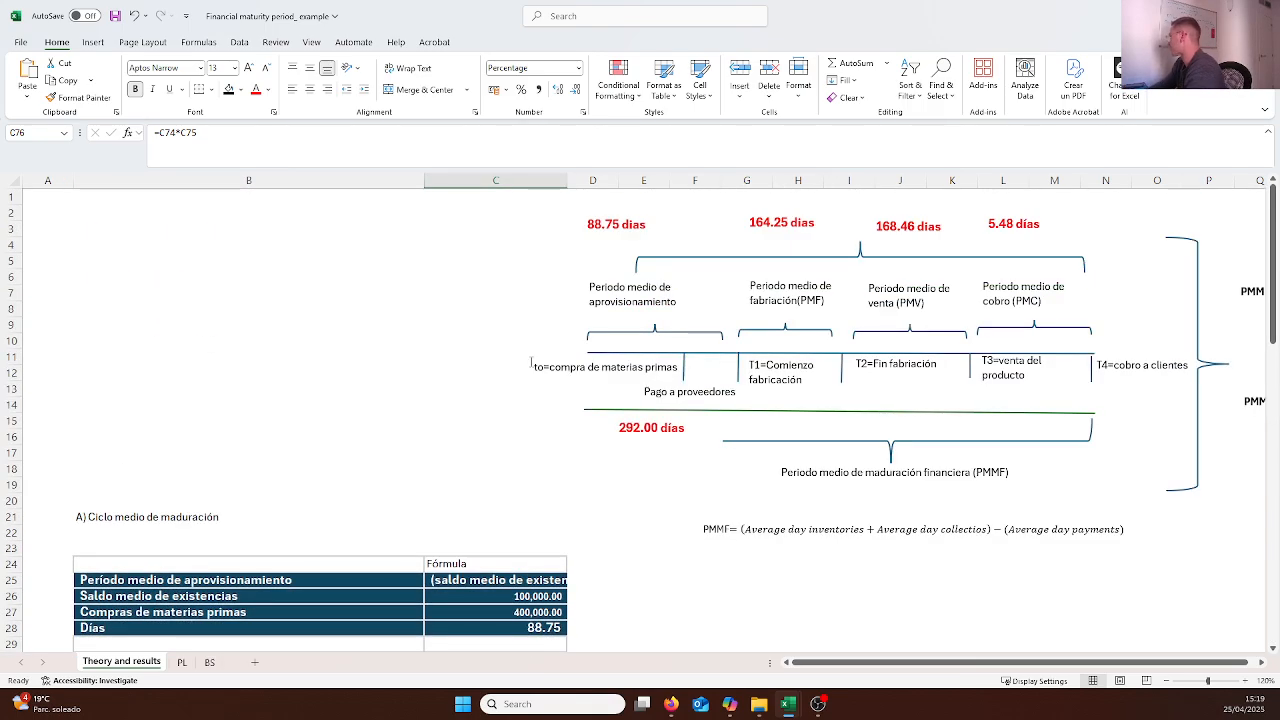
scroll(537, 352, "down", 9)
scroll(539, 357, "down", 7)
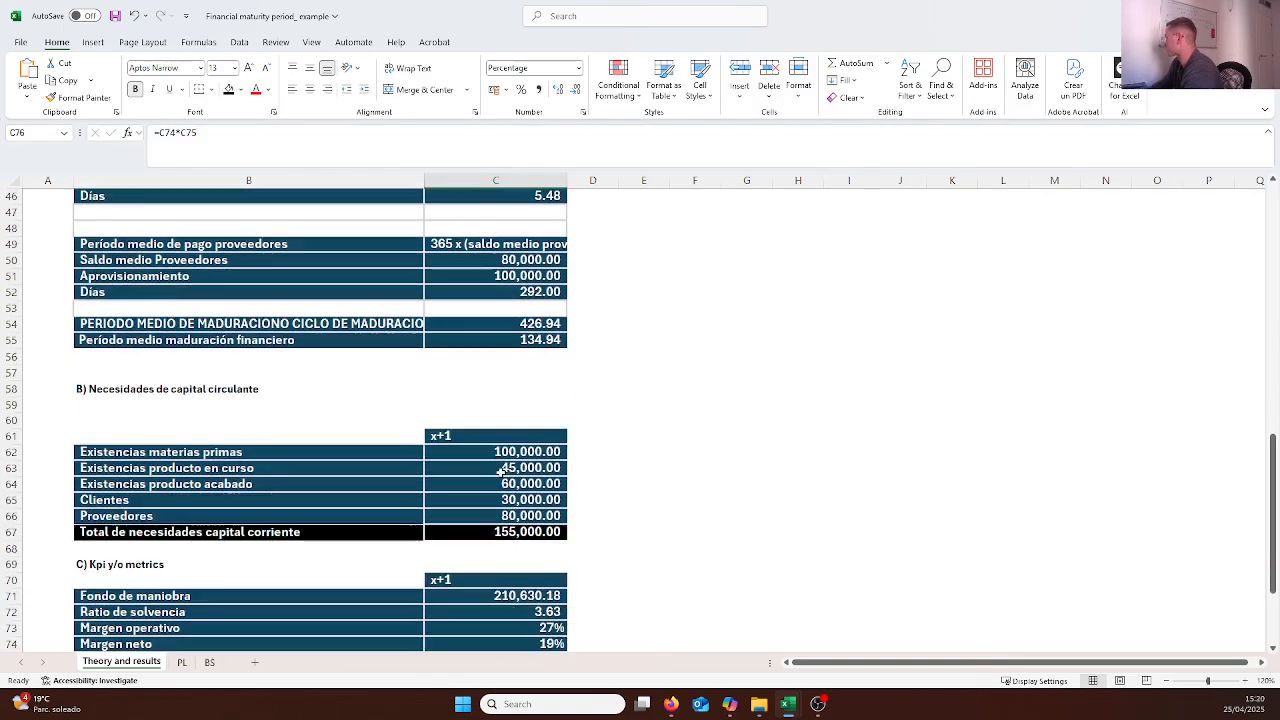
scroll(551, 455, "up", 5)
scroll(553, 448, "down", 4)
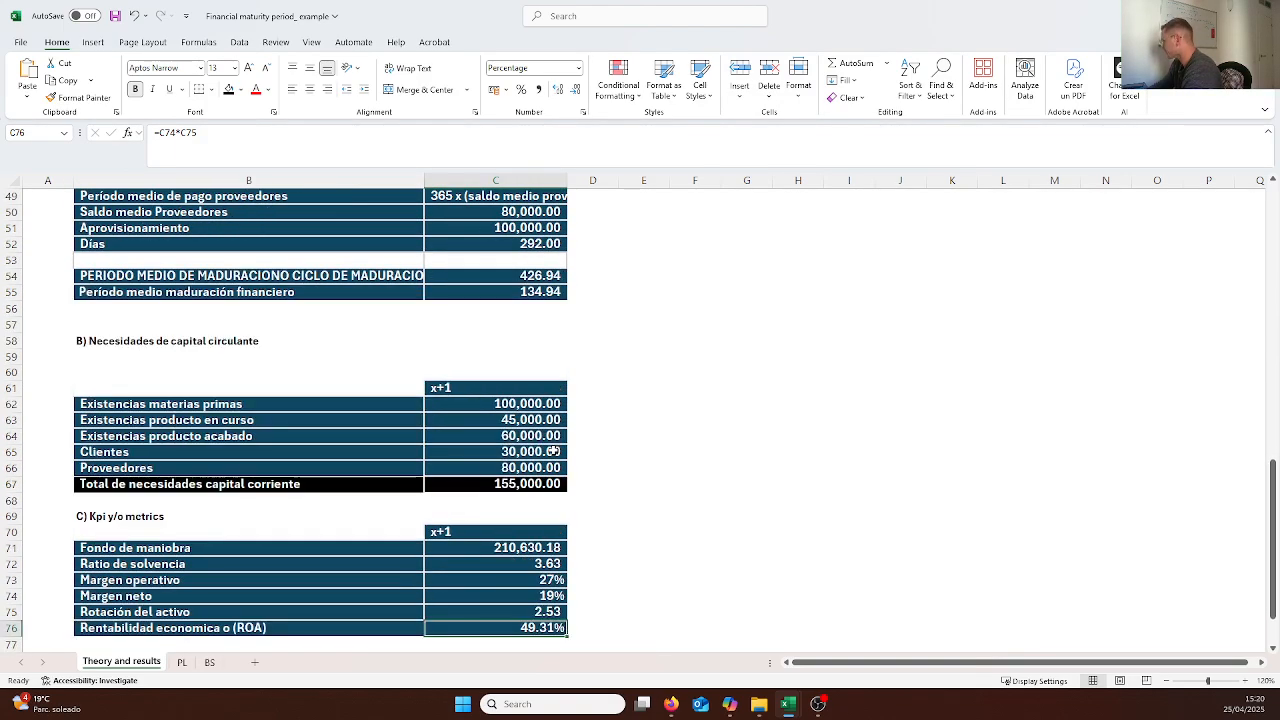
scroll(560, 460, "down", 2)
scroll(556, 428, "up", 6)
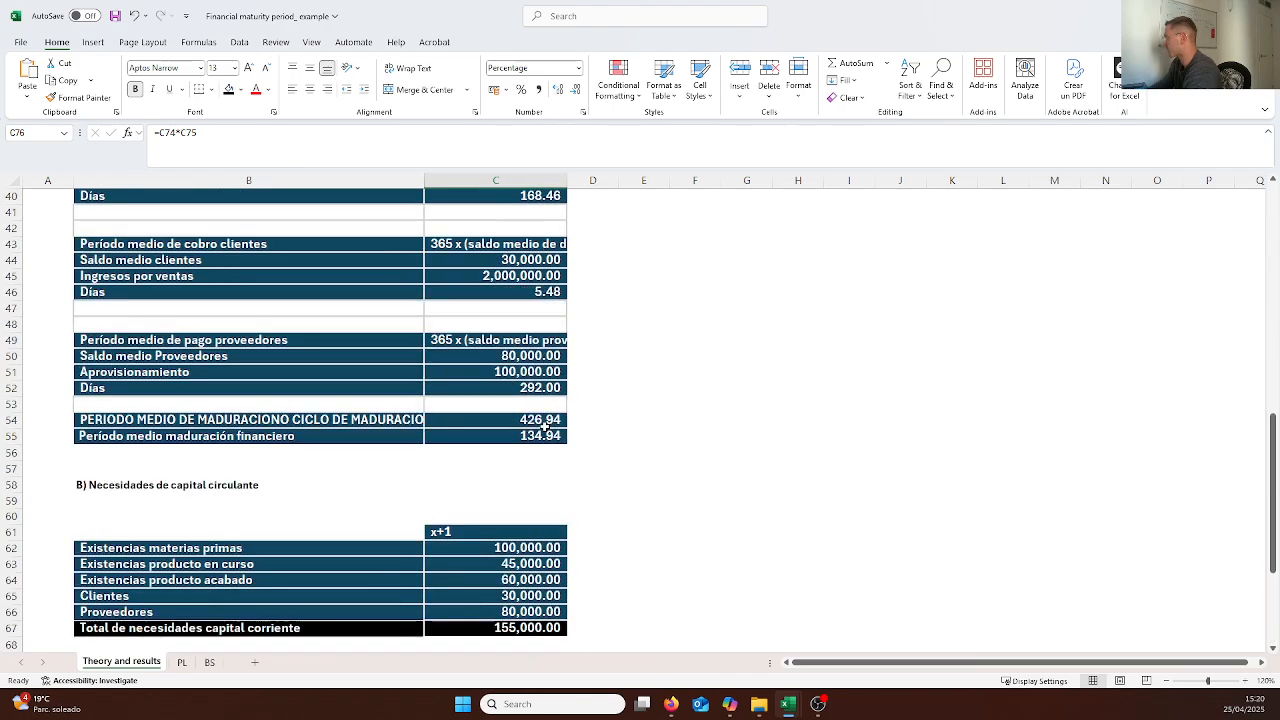
scroll(544, 427, "up", 3)
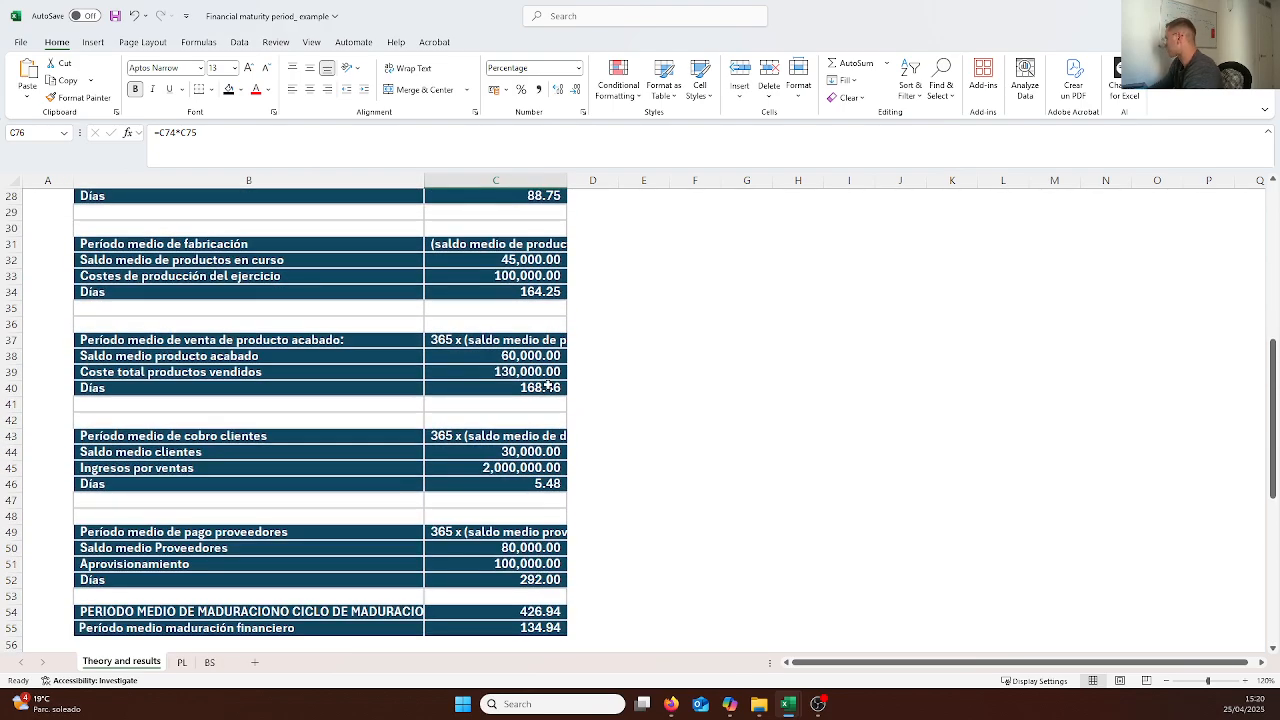
scroll(548, 387, "down", 2)
scroll(565, 465, "down", 1)
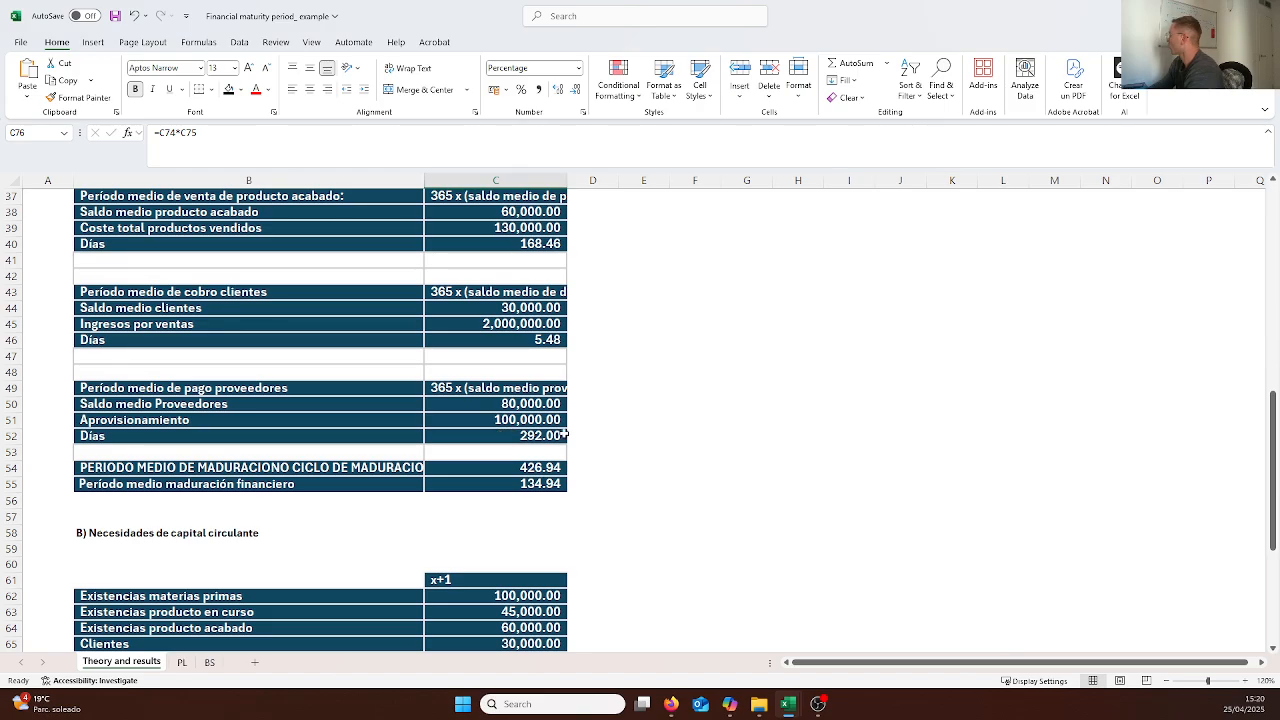
scroll(589, 437, "up", 2)
scroll(597, 463, "up", 8)
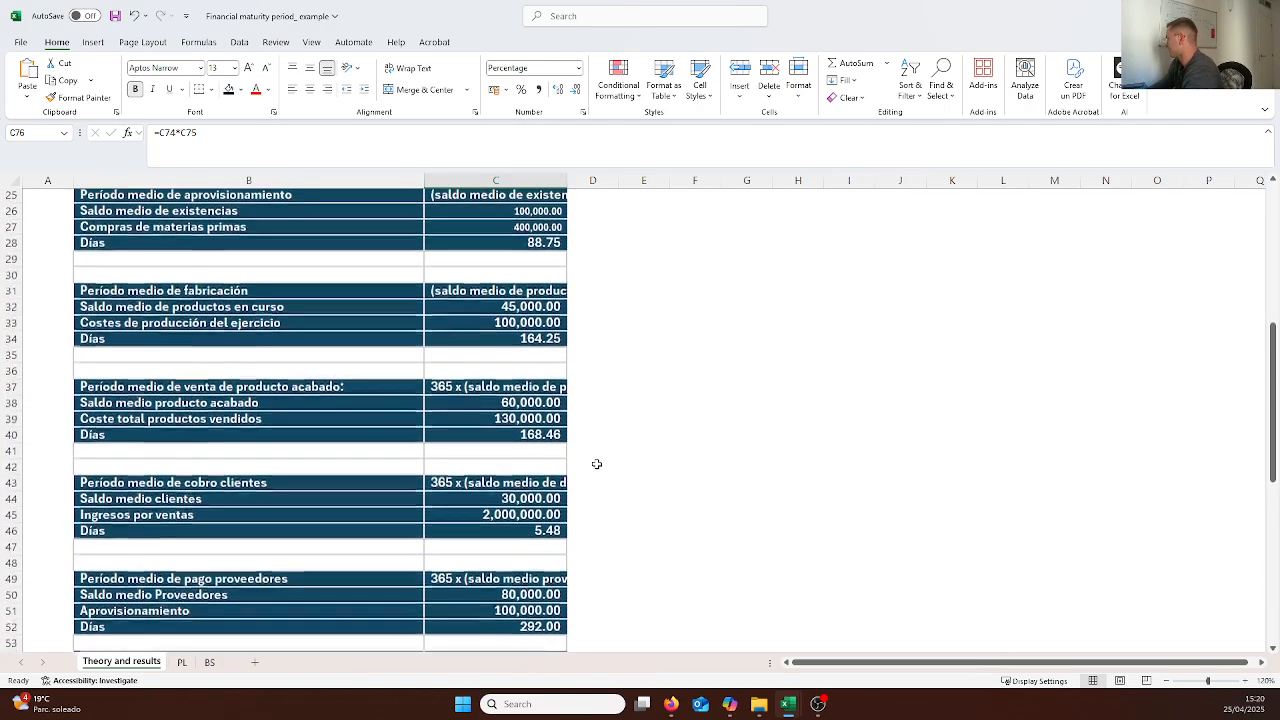
scroll(773, 363, "up", 2)
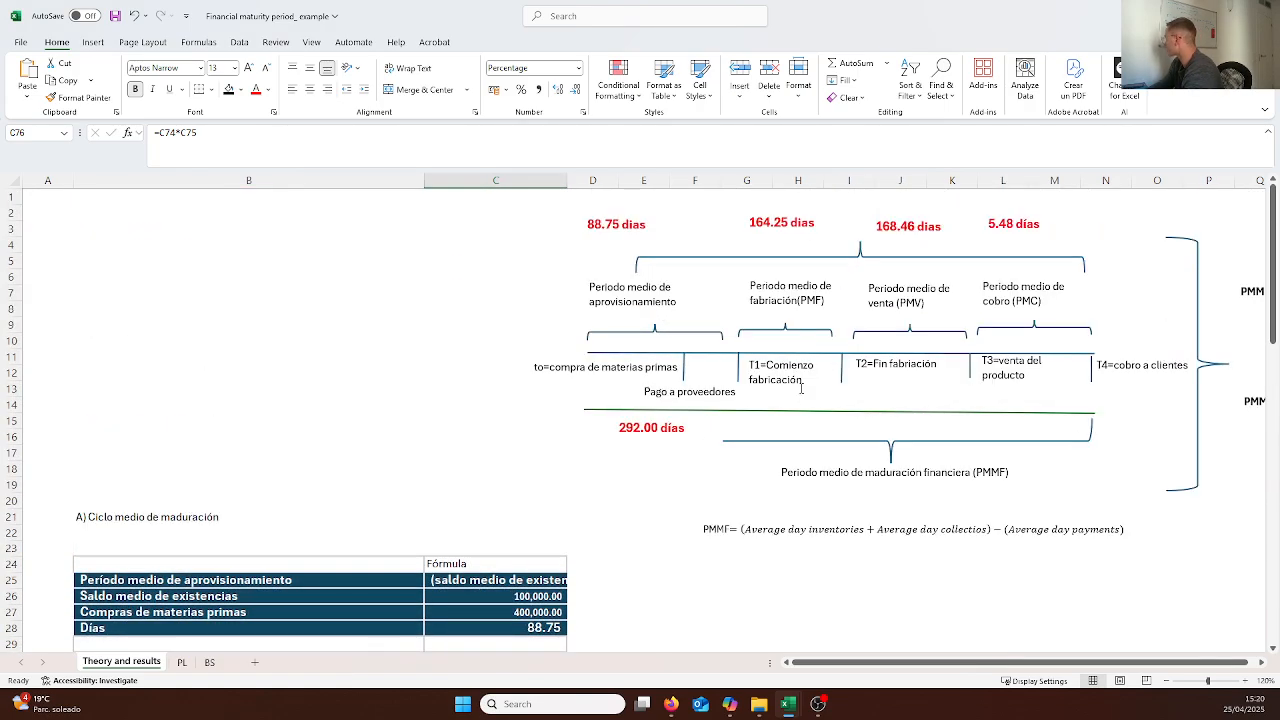